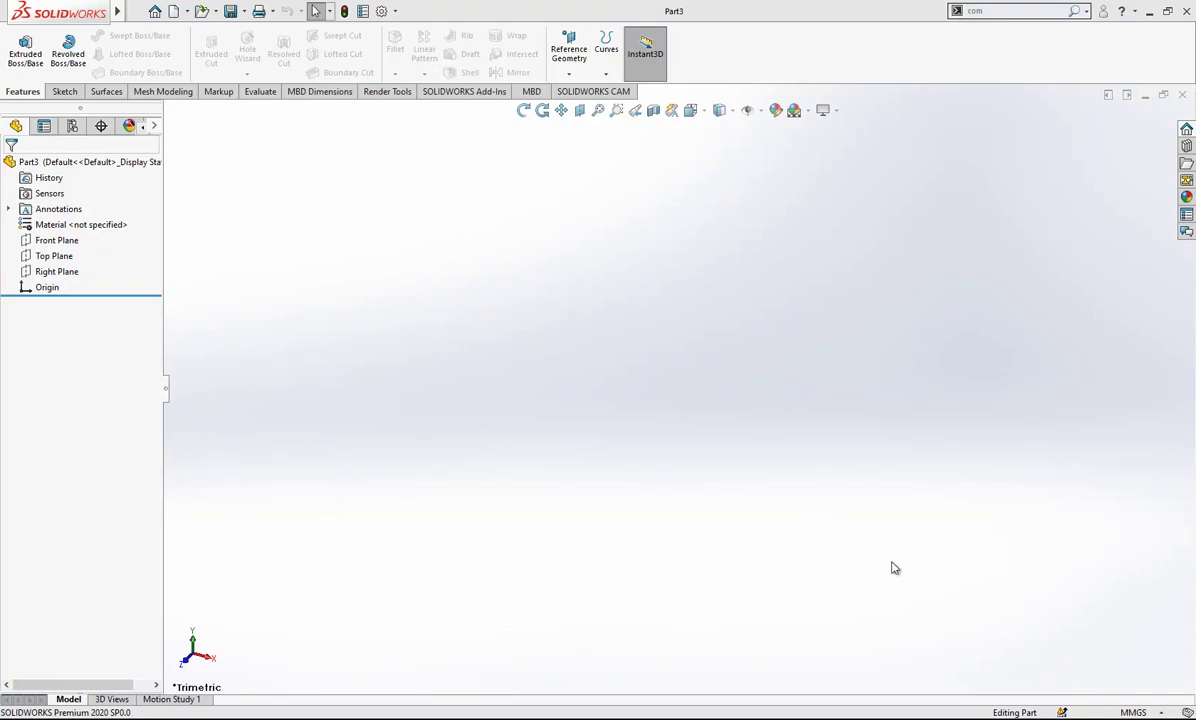
Start a sketch on the Front Plane and draw a vertical construction line about 82 mm long down from the origin
left_click(43, 247)
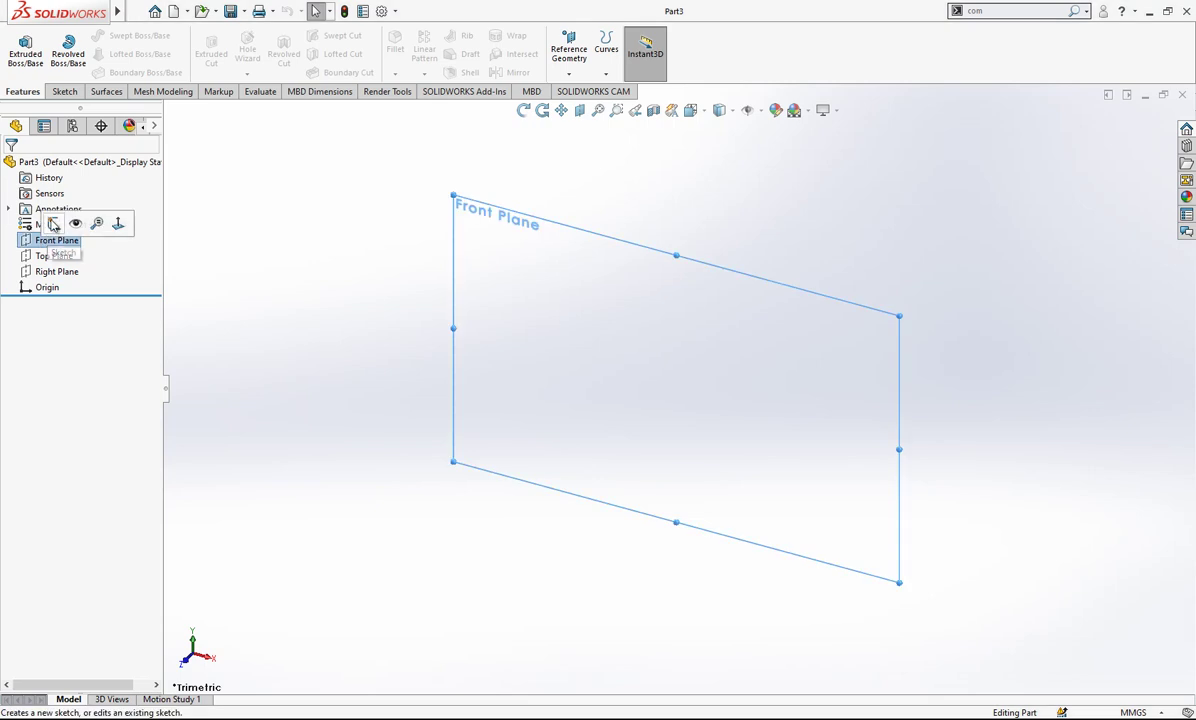
left_click(50, 223)
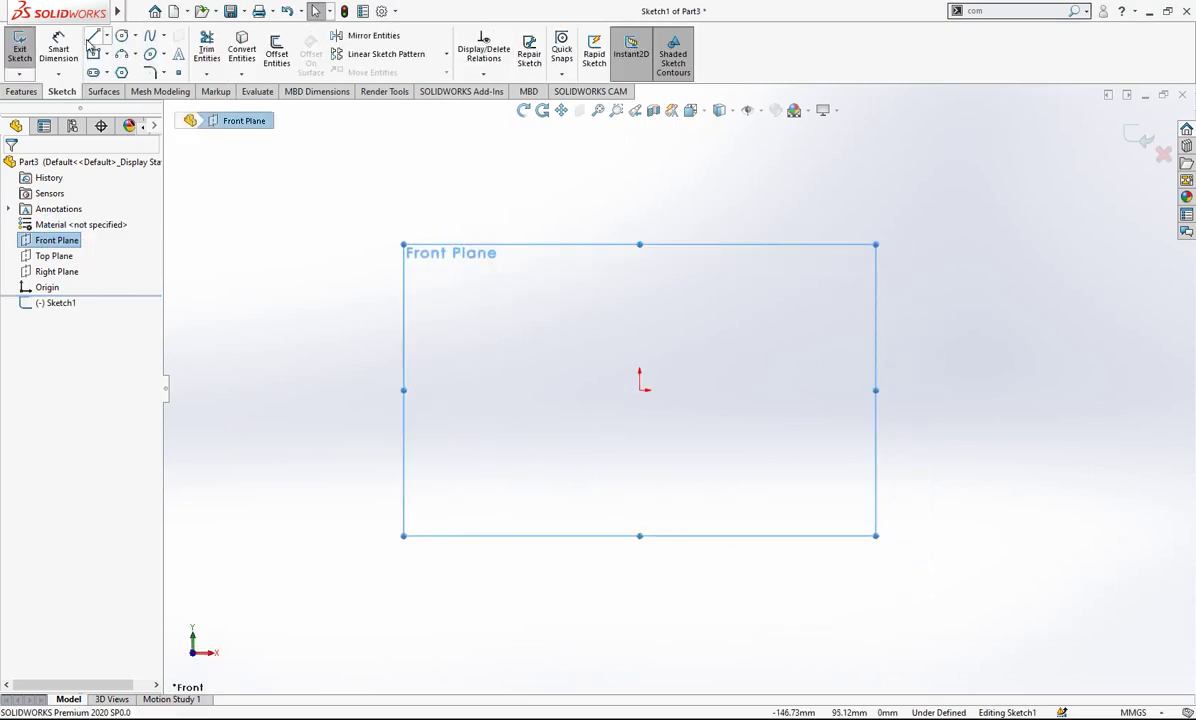
left_click(640, 389)
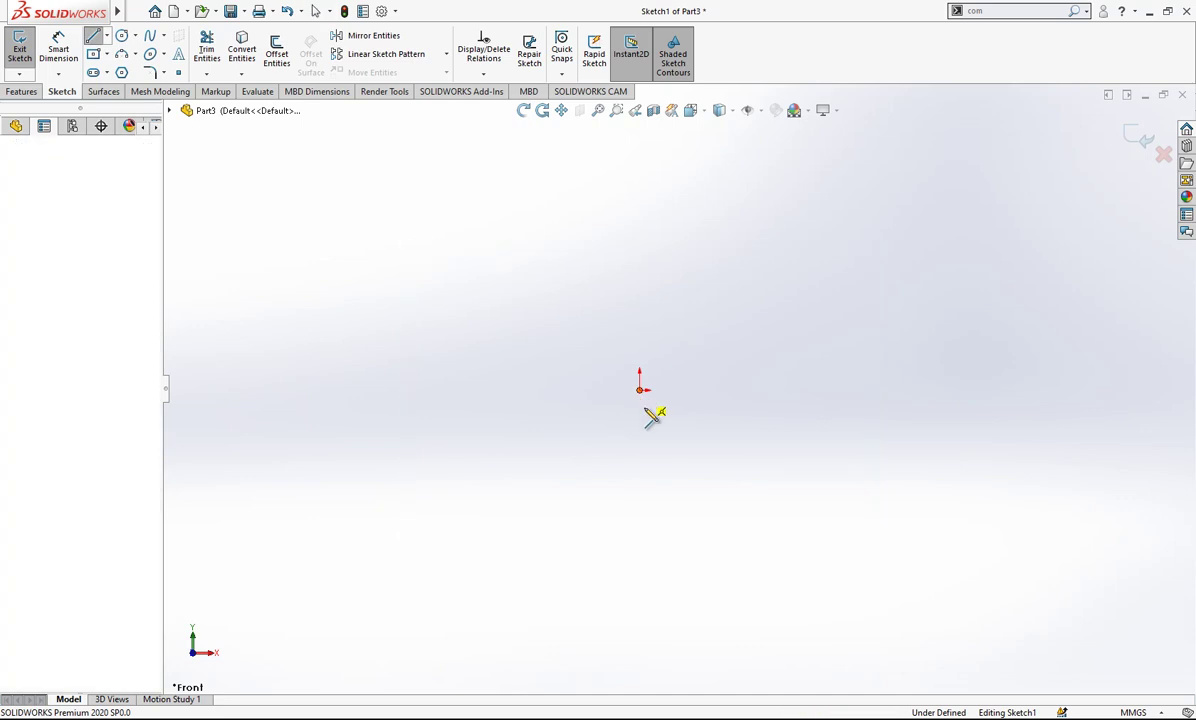
left_click(639, 606)
key("Escape")
left_click(641, 499)
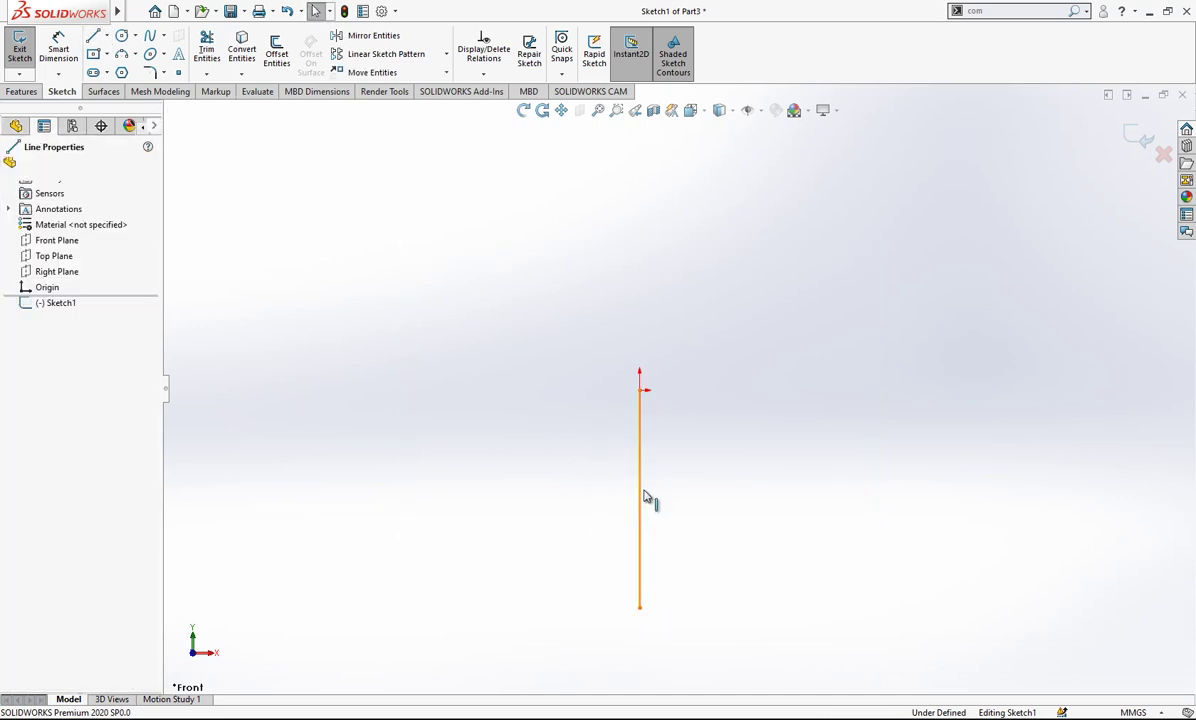
left_click(705, 449)
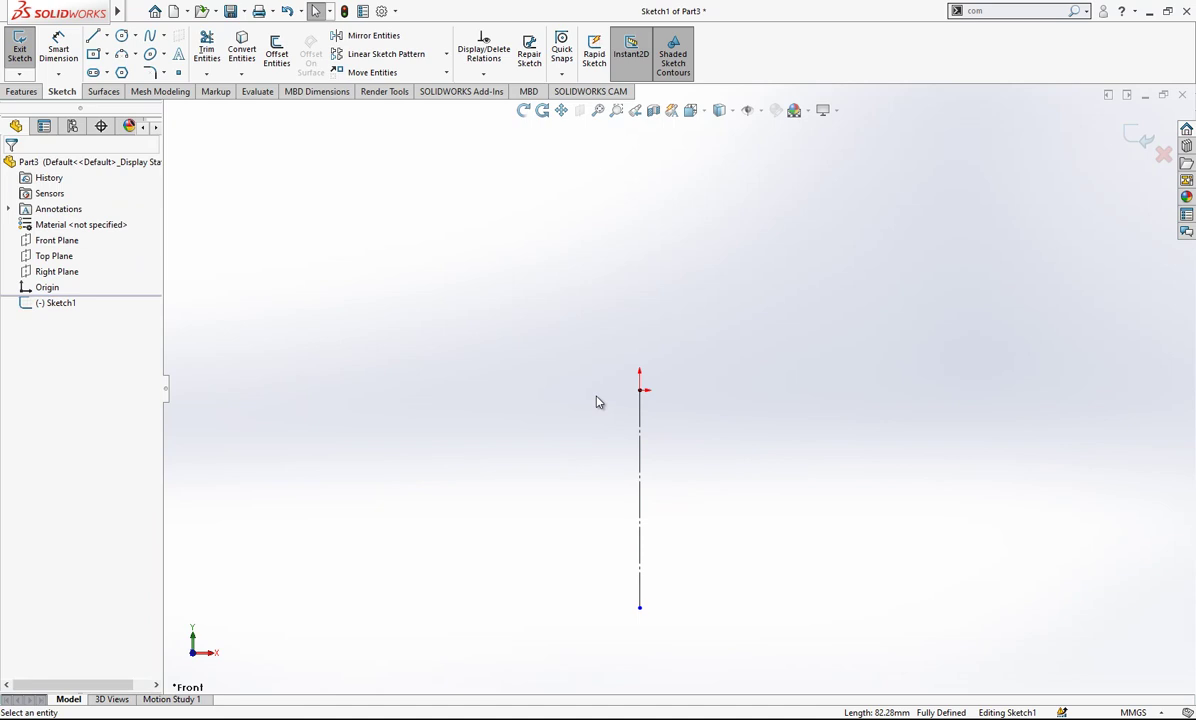
Draw a construction line about 145 mm long above the origin and make it horizontal
key("l")
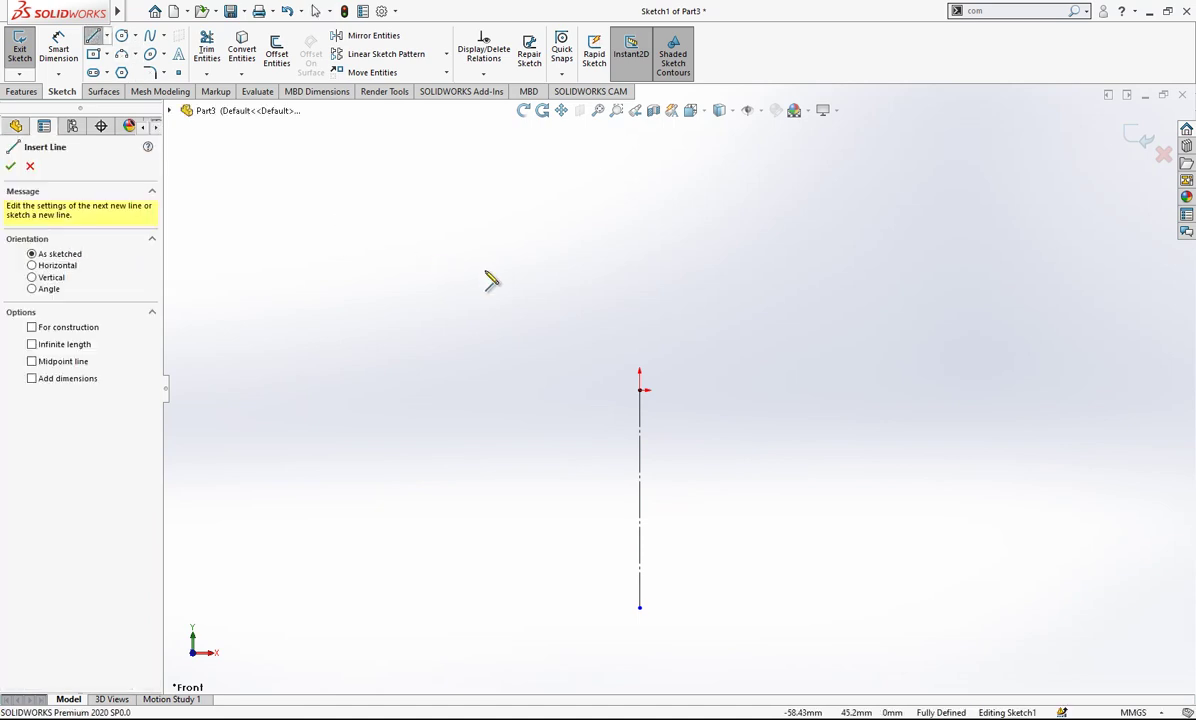
left_click_drag(485, 270, 868, 265)
key("Escape")
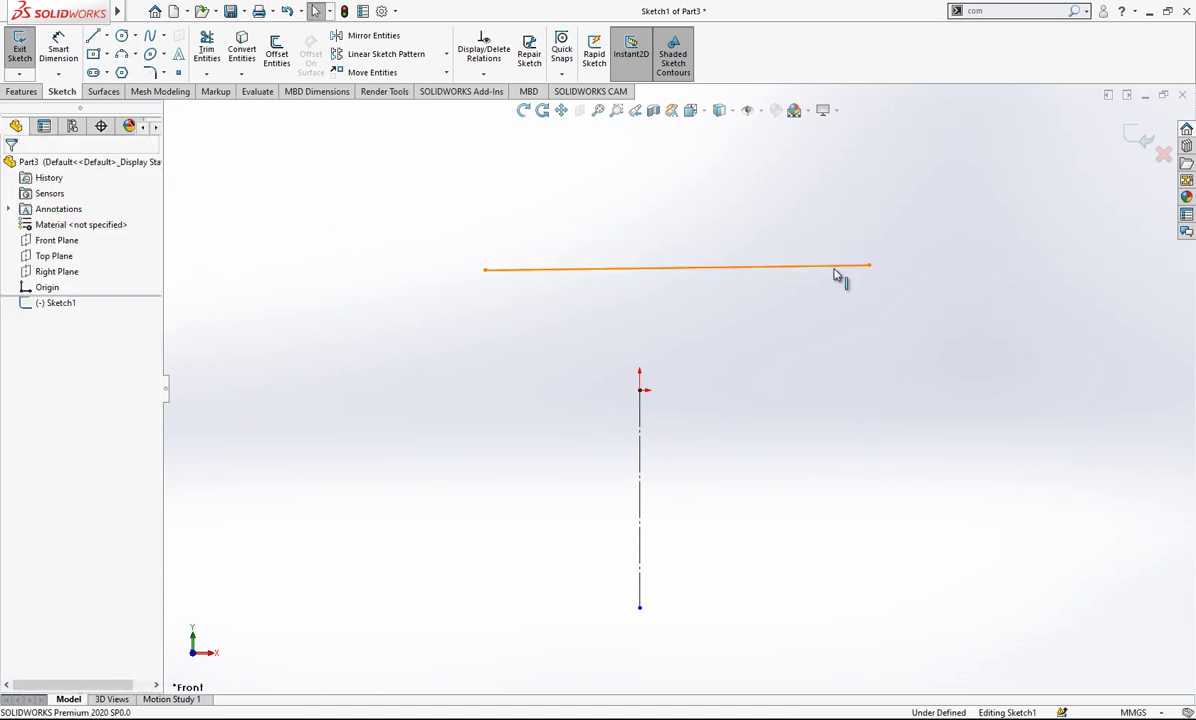
left_click(836, 267)
left_click(836, 216)
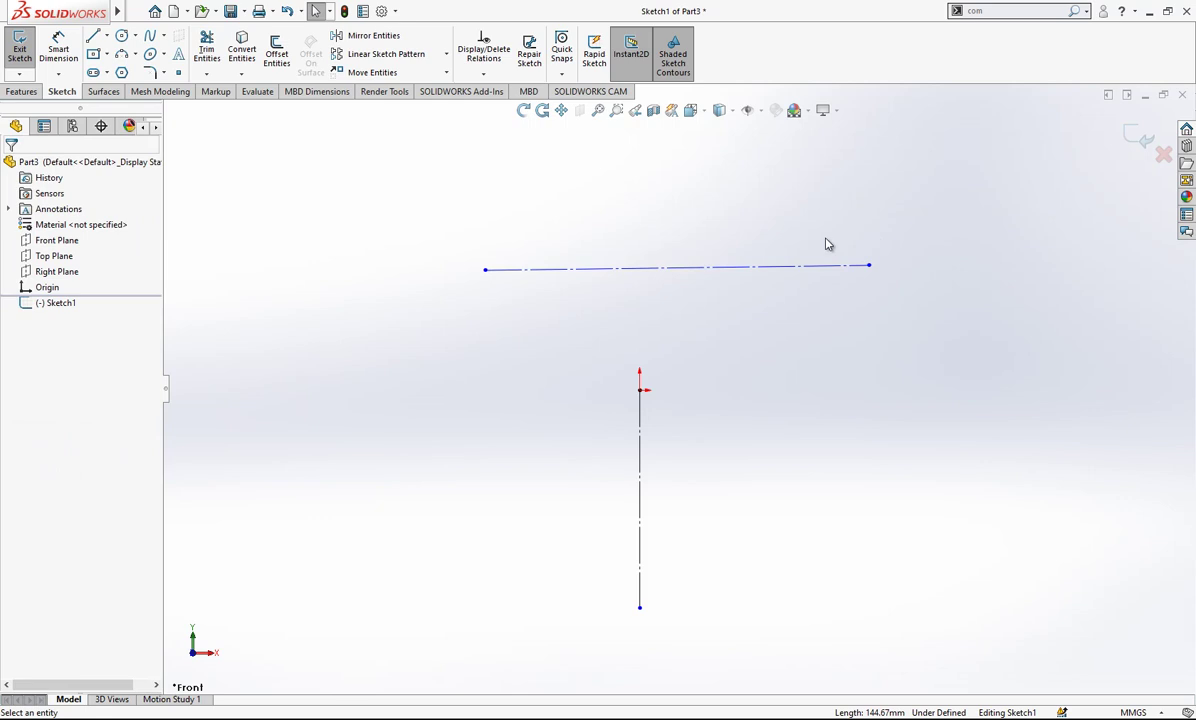
left_click(687, 269)
left_click(724, 205)
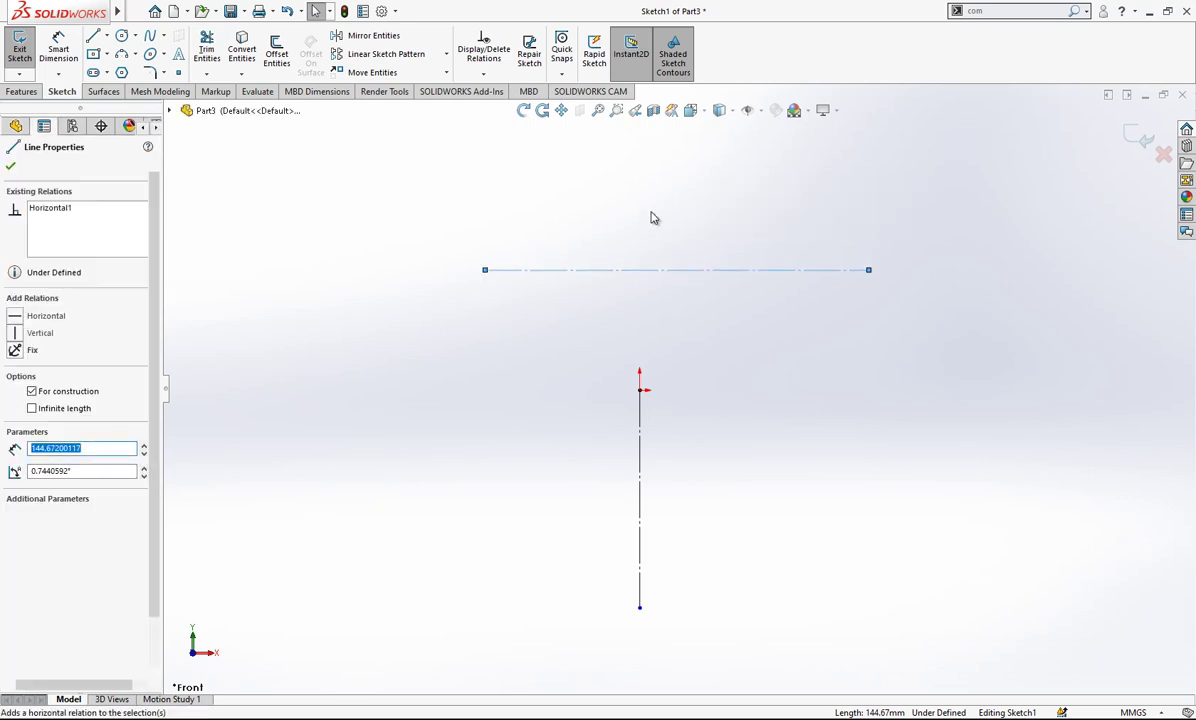
key("Escape")
left_click(708, 276)
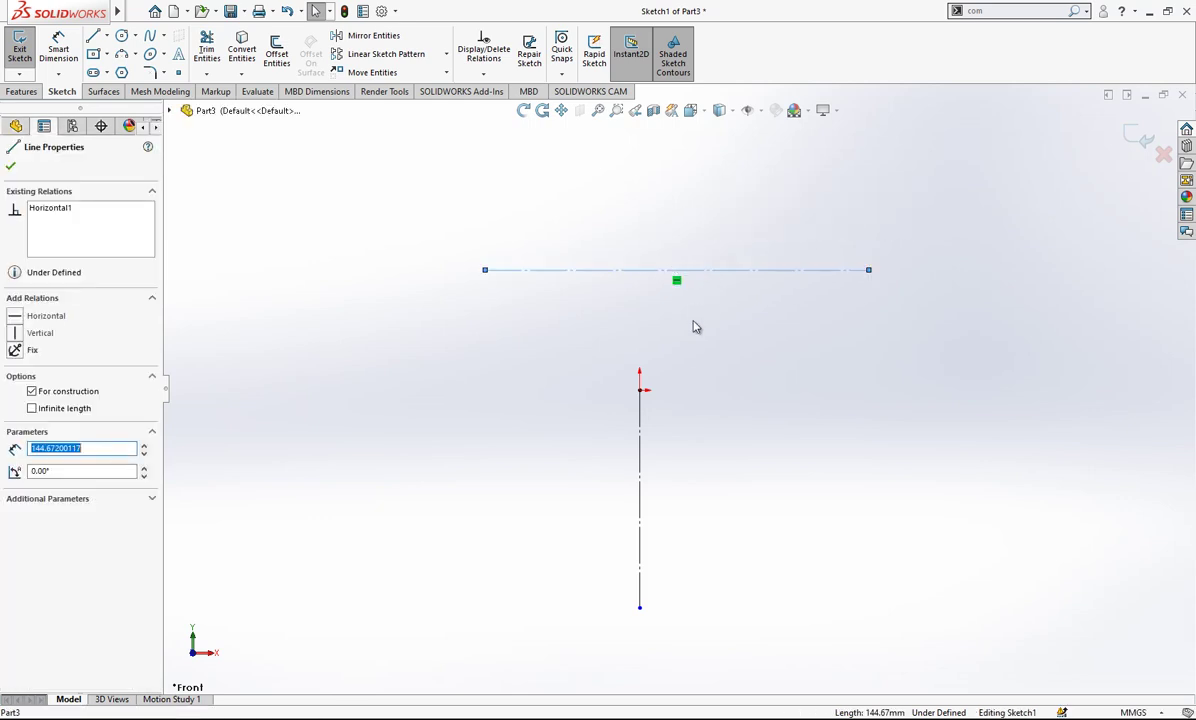
Centre the horizontal construction line on the origin with a Midpoint relation and shorten it slightly
left_click(640, 390)
left_click(685, 270, "ctrl")
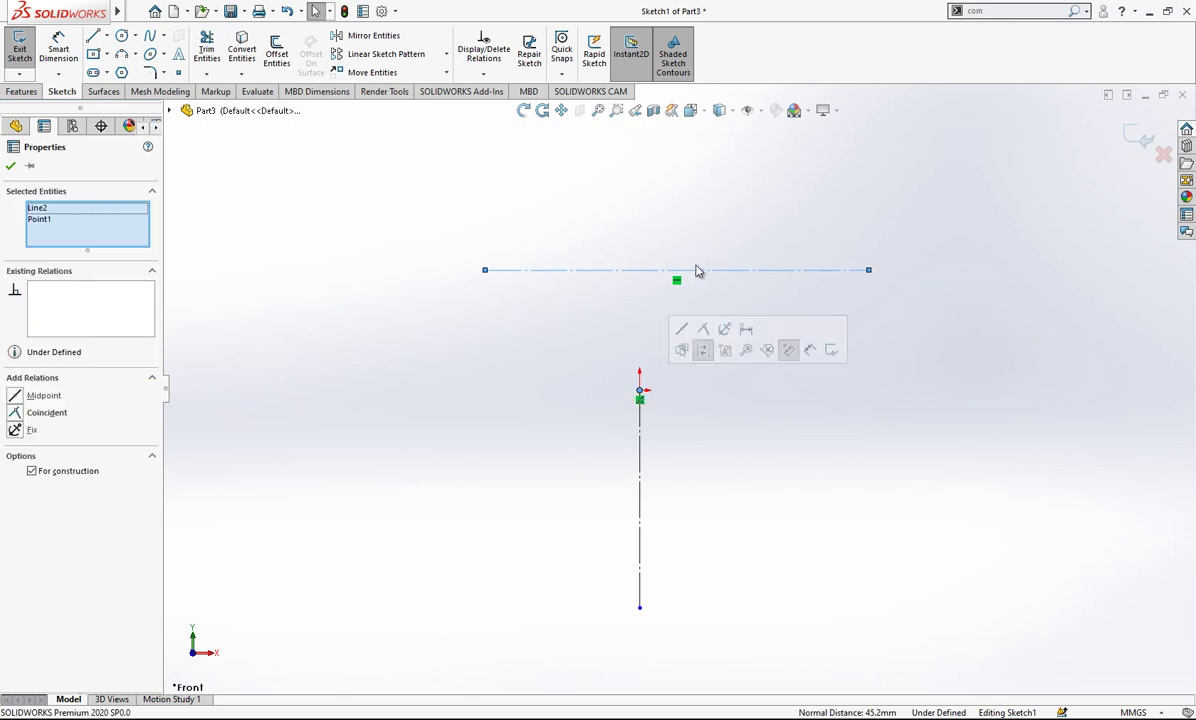
left_click(48, 400)
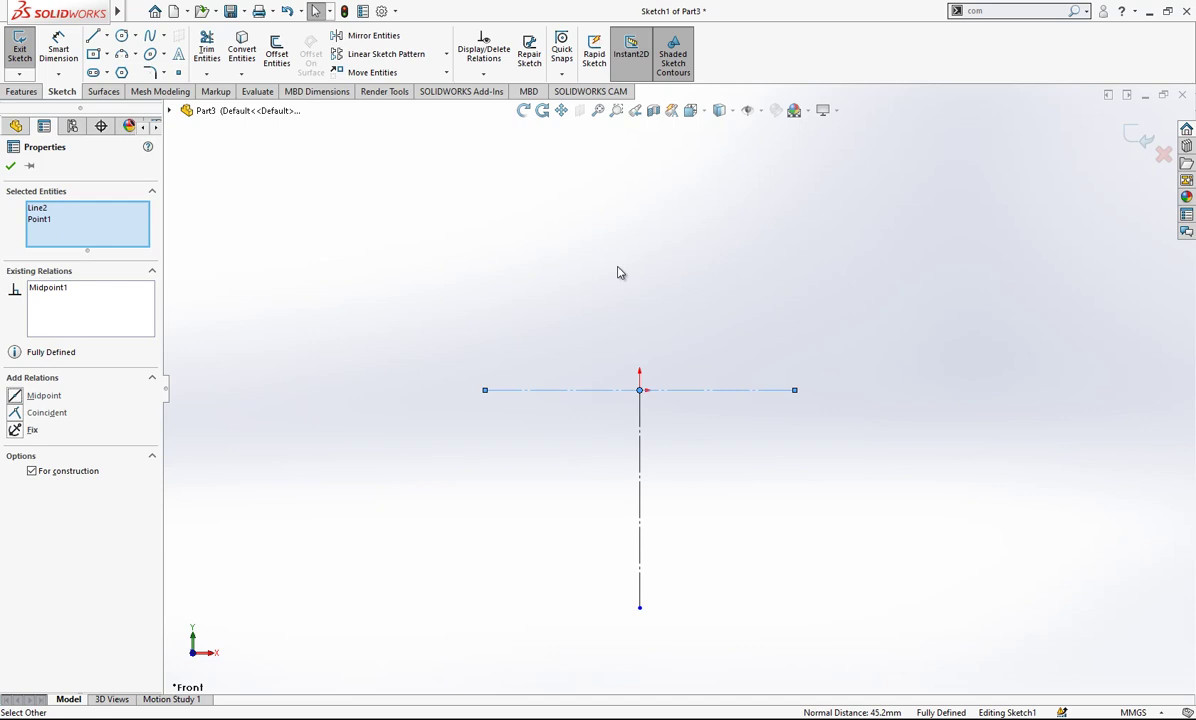
left_click(678, 352)
mouse_move(802, 390)
left_mouse_down()
mouse_move(886, 397)
mouse_move(755, 393)
left_mouse_up()
left_click(699, 460)
Dimension the vertical construction line's length to 120 mm
middle_click_drag(682, 581, 680, 512, "ctrl")
key("d")
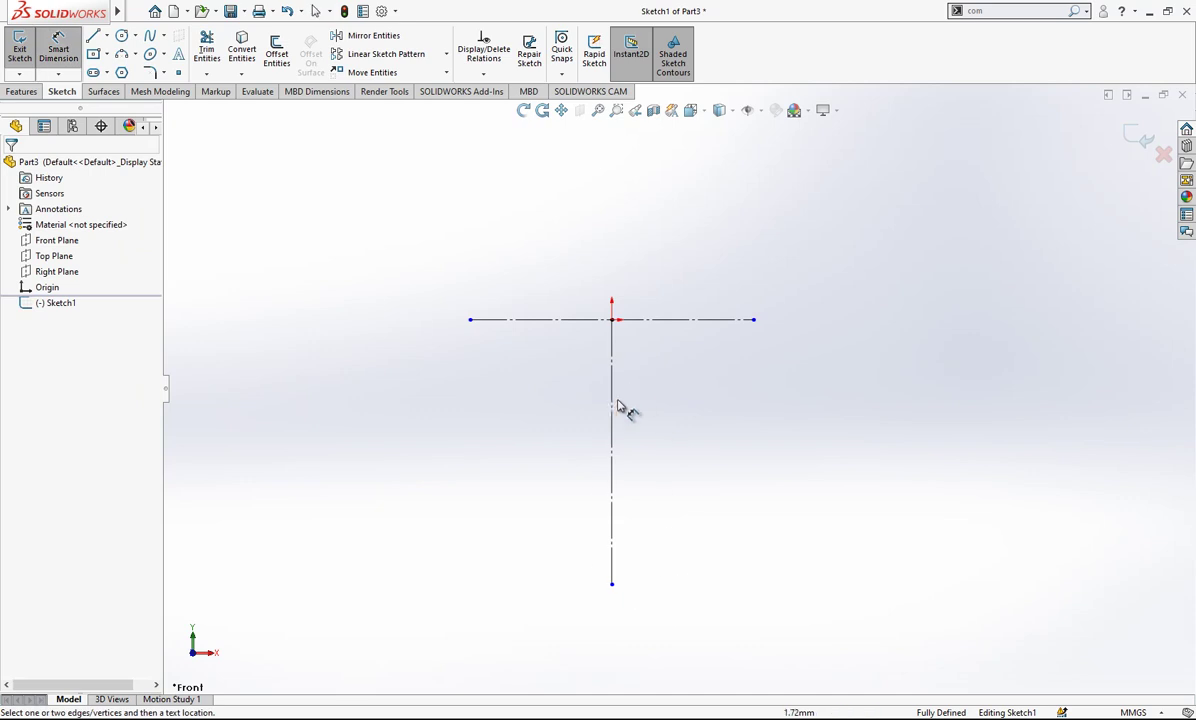
left_click(614, 408)
left_click(678, 416)
type("120")
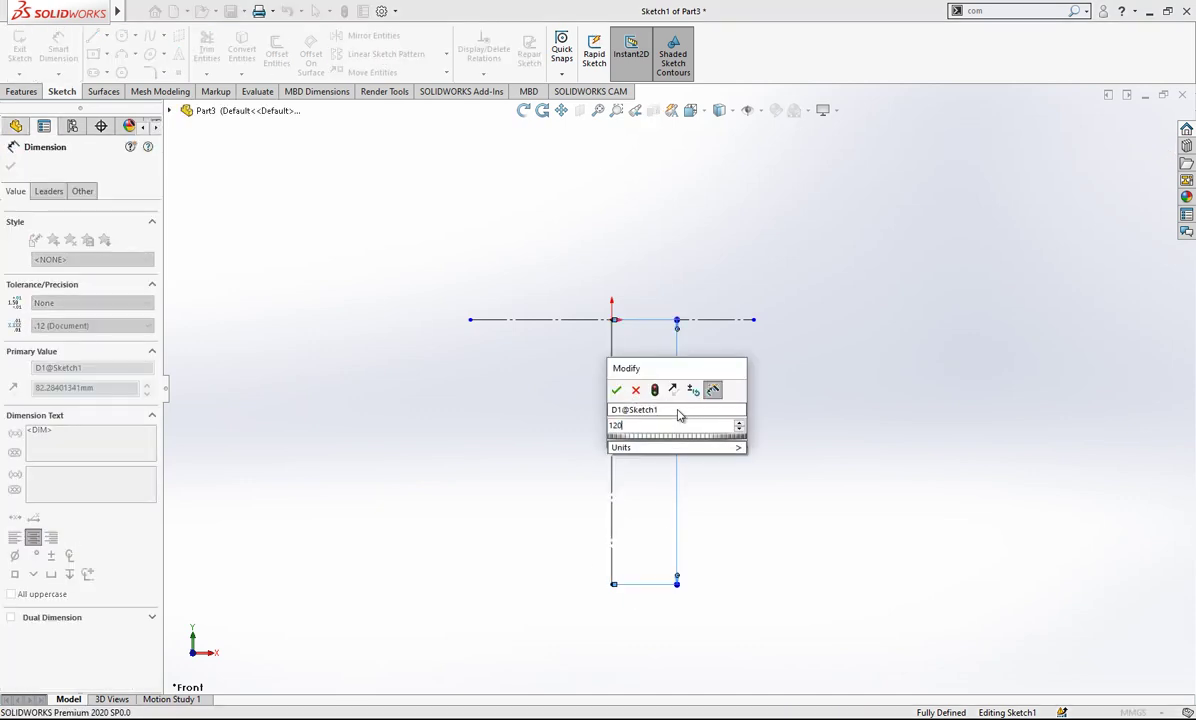
key("Return")
left_click(697, 485)
Draw an ellipse centred on the vertical line's lower endpoint, with radii of about 66 mm vertically and 55 mm horizontally
scroll(697, 485, "down", 2)
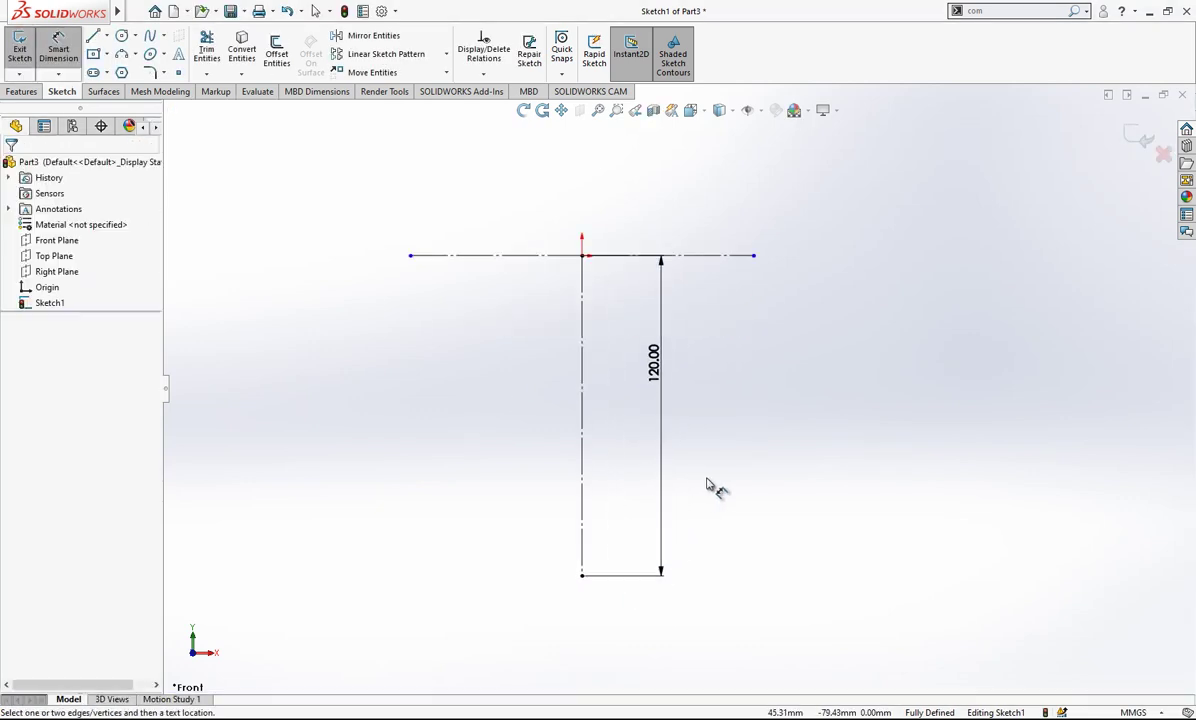
scroll(707, 486, "up", 3)
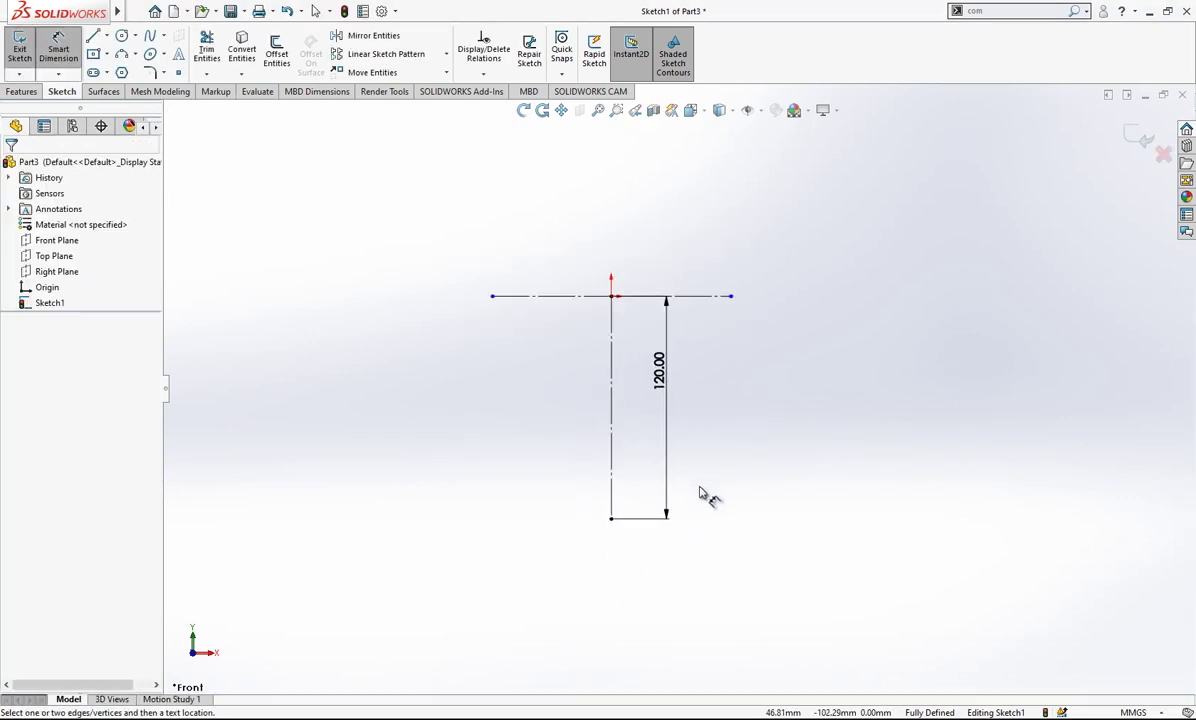
left_click(151, 55)
left_click(599, 500)
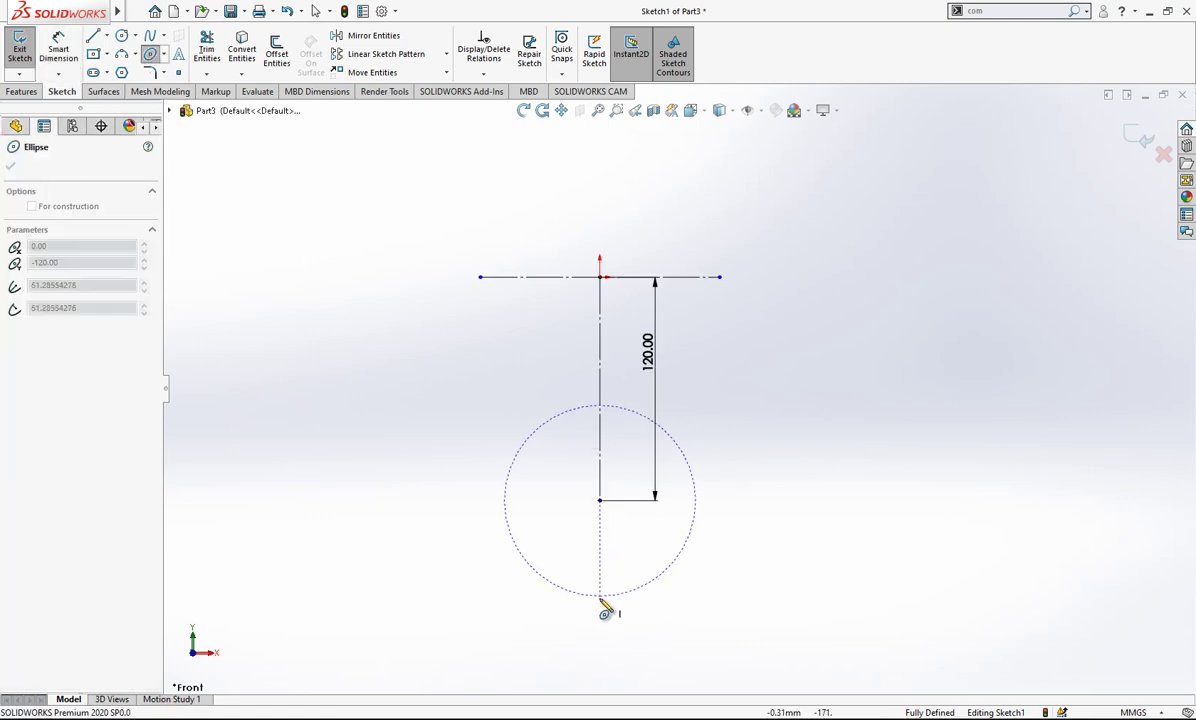
left_click(601, 622)
left_click(705, 593)
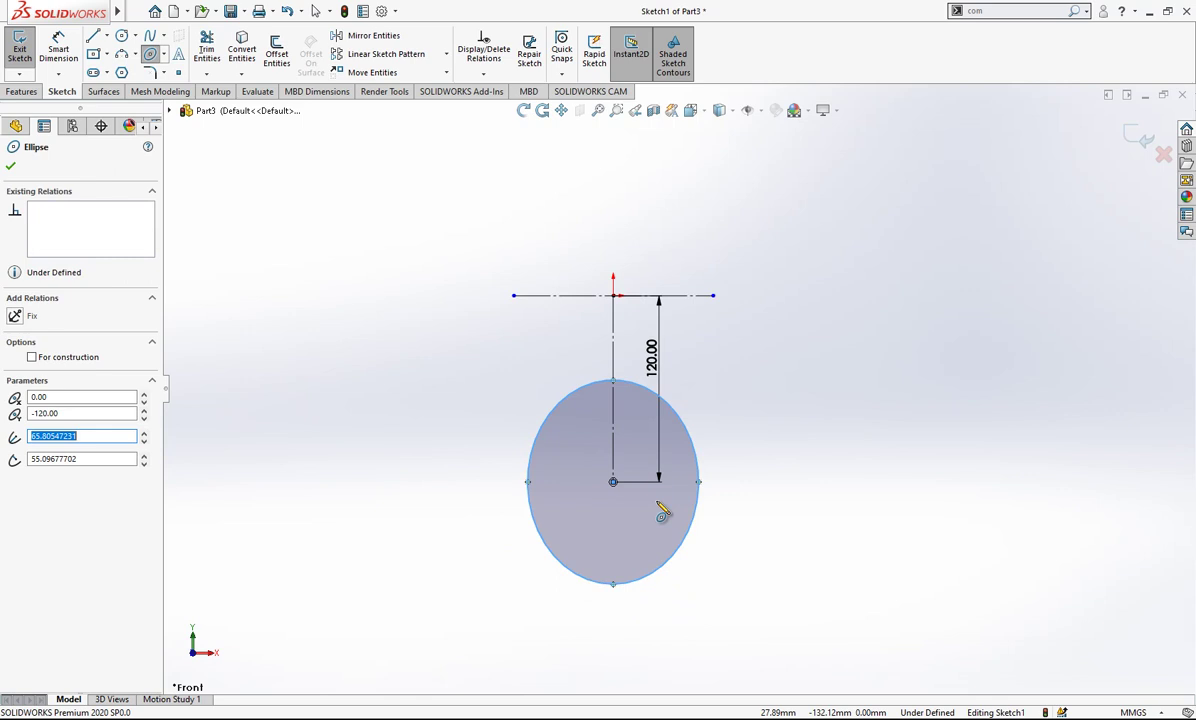
key("Escape")
Add a horizontal construction line from the ellipse's centre to its right quadrant point
left_click(92, 37)
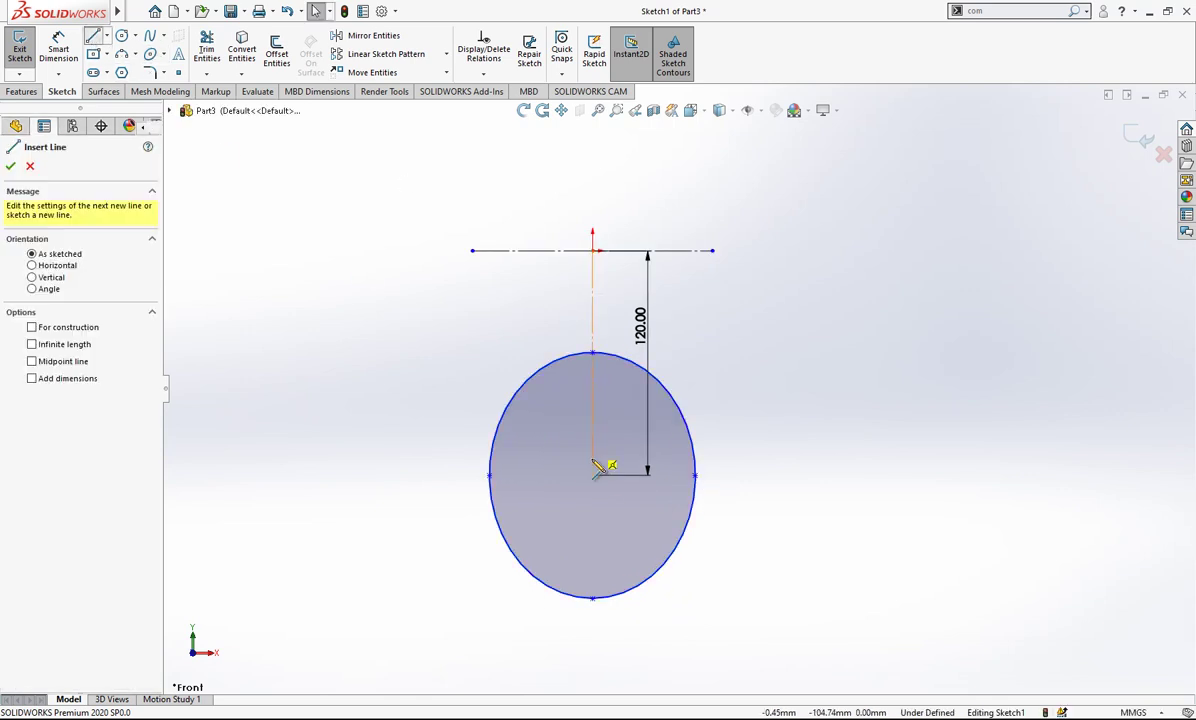
left_click(592, 476)
left_click(694, 476)
key("Escape")
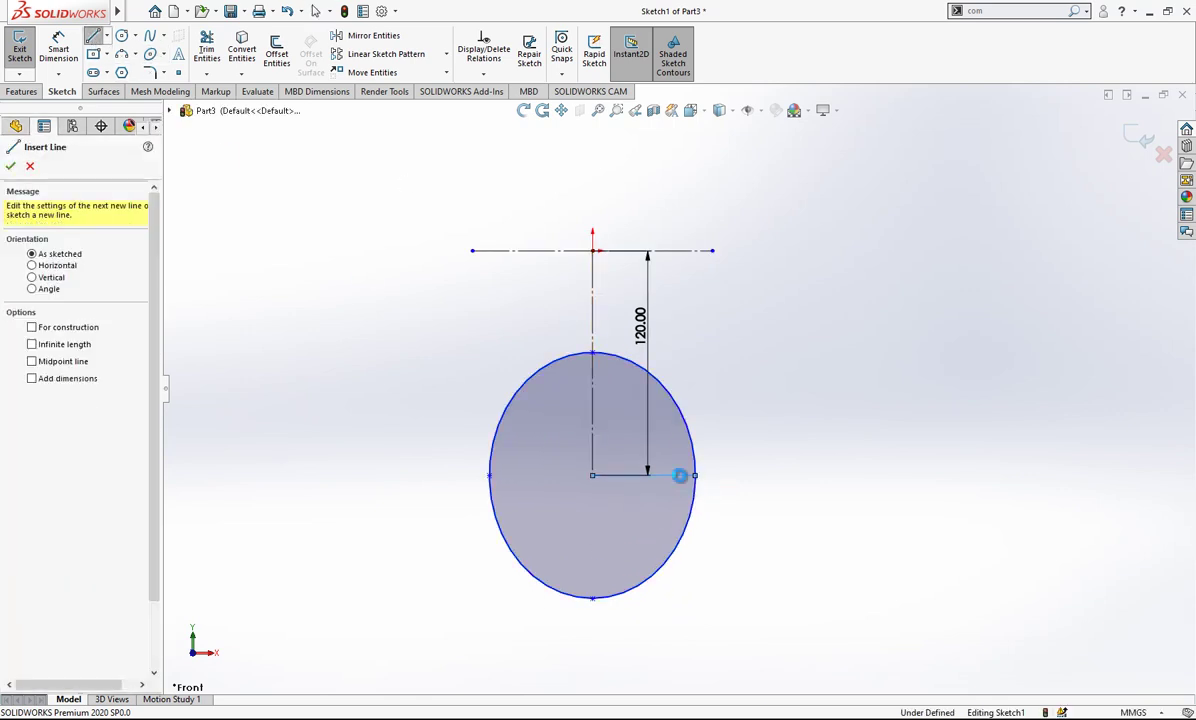
key("Escape")
left_click(676, 482)
left_click(884, 472)
Add a vertical construction line from the ellipse's centre down to its lowest point
key("l")
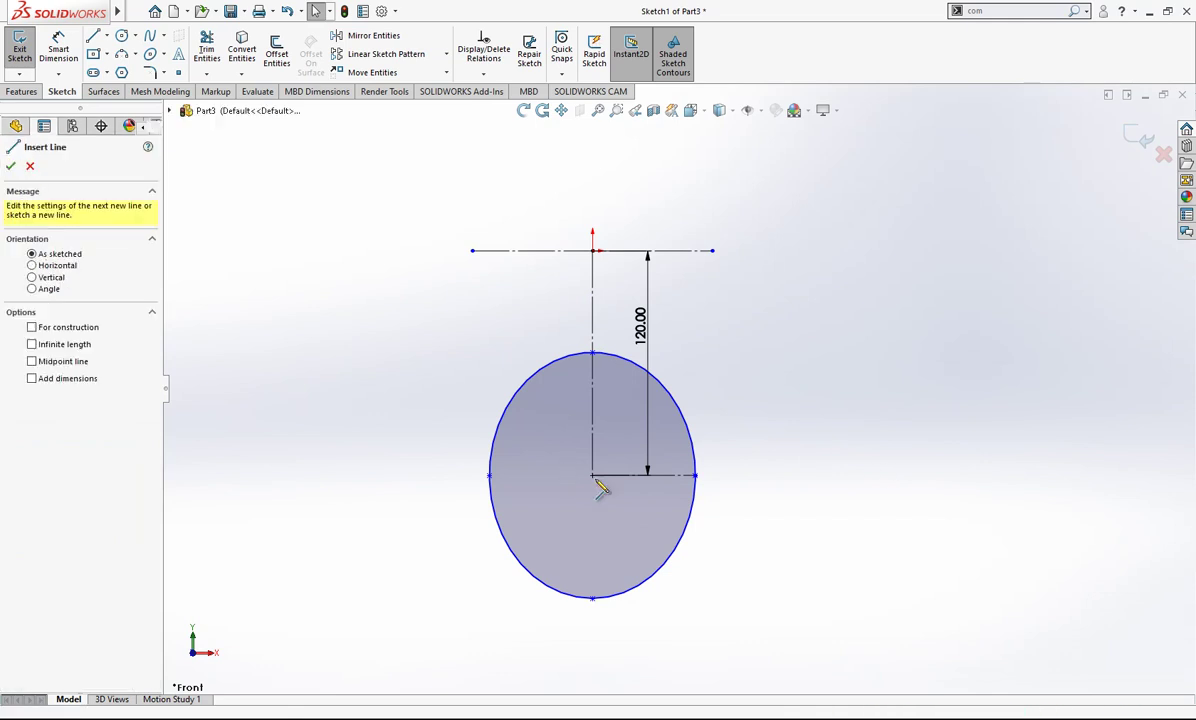
left_click(592, 476)
left_click(592, 598)
key("Escape")
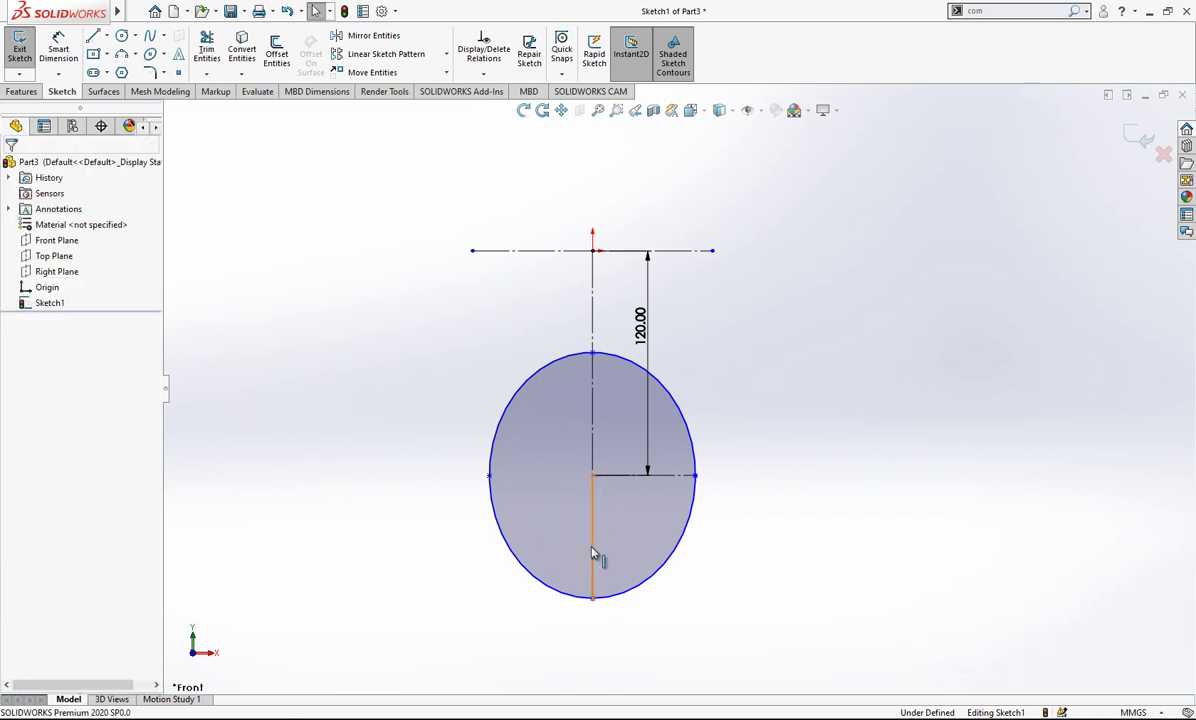
left_click(593, 548)
left_click(653, 505)
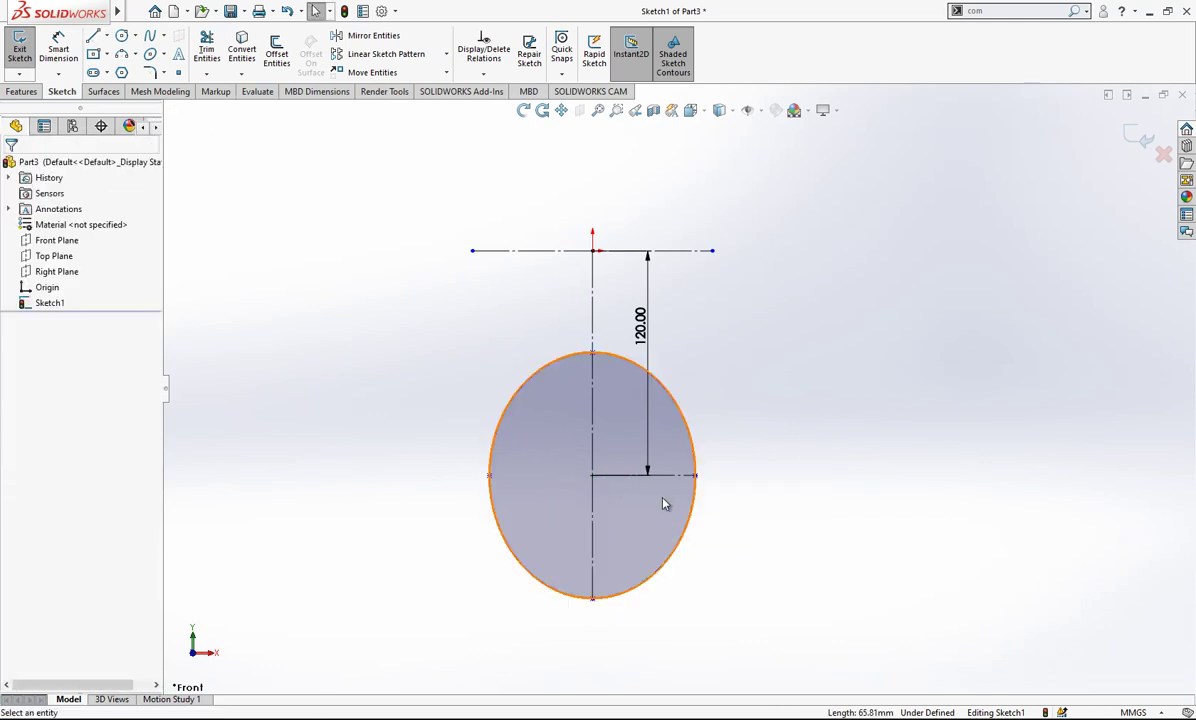
Trim the ellipse so that only its lower-right quarter remains
left_click(206, 50)
left_click_drag(374, 267, 500, 408)
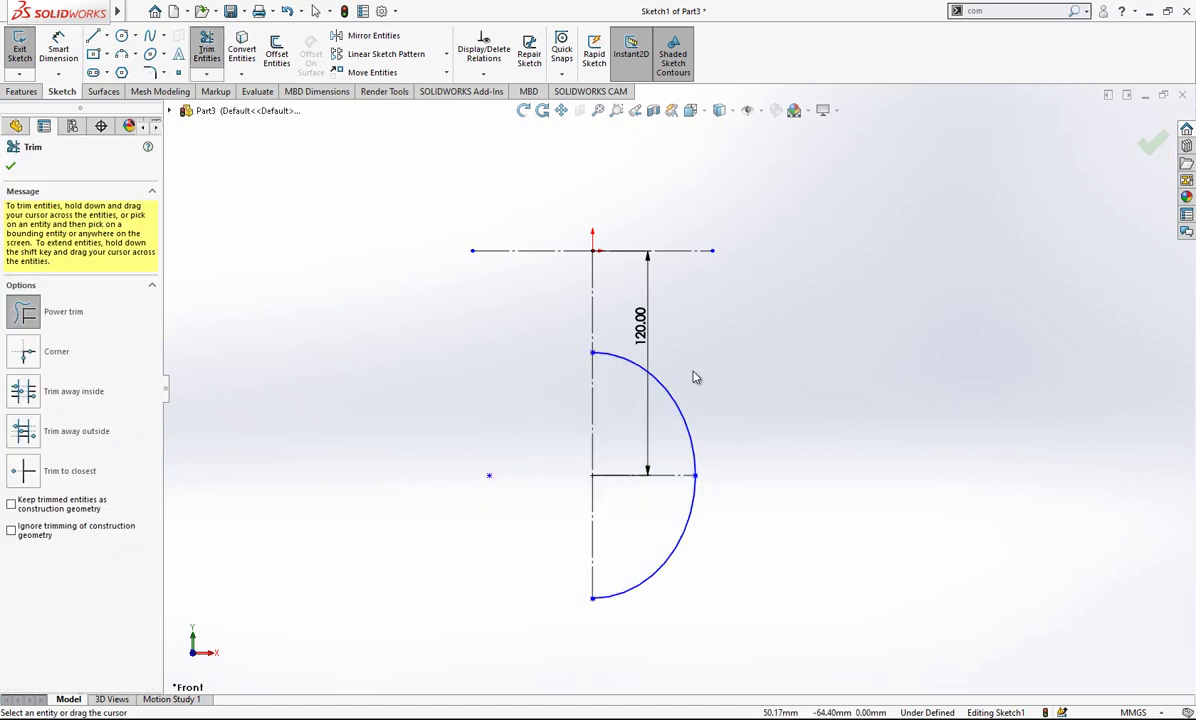
left_click_drag(668, 406, 666, 409)
key("Escape")
scroll(704, 464, "up", 1)
scroll(691, 476, "down", 1)
scroll(695, 519, "up", 1)
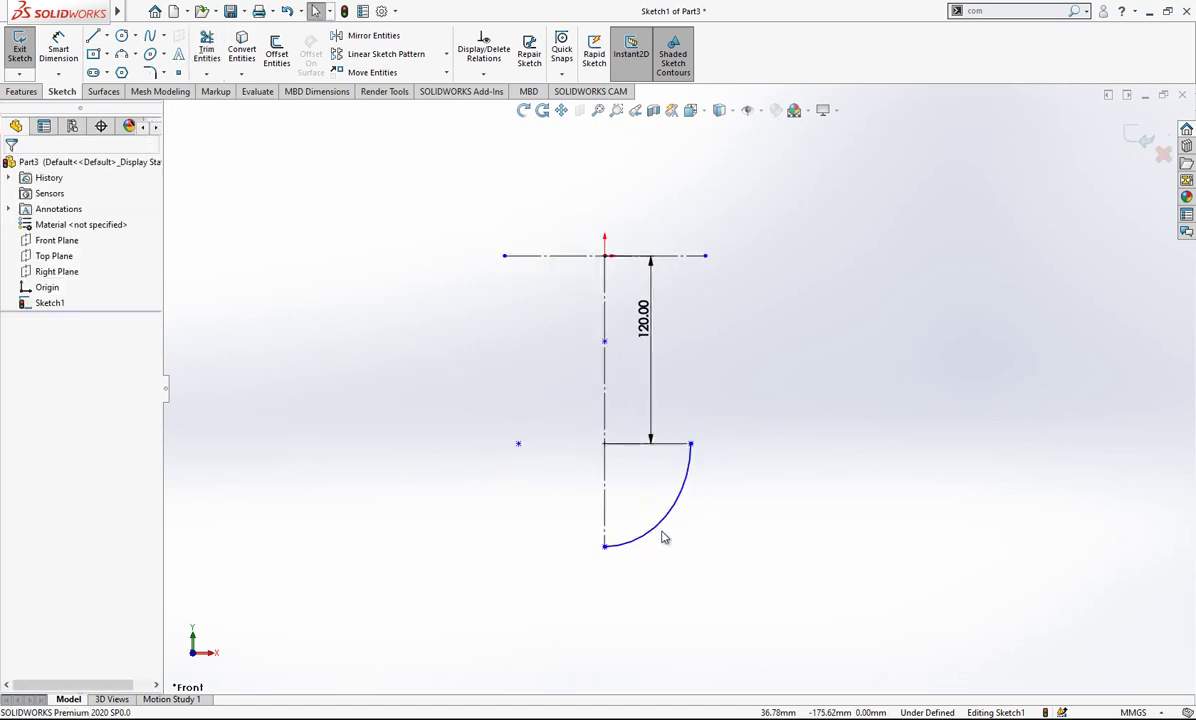
Dimension the quarter ellipse's horizontal radius, from the vertical centreline to its right endpoint, to 75 mm
left_click(60, 50)
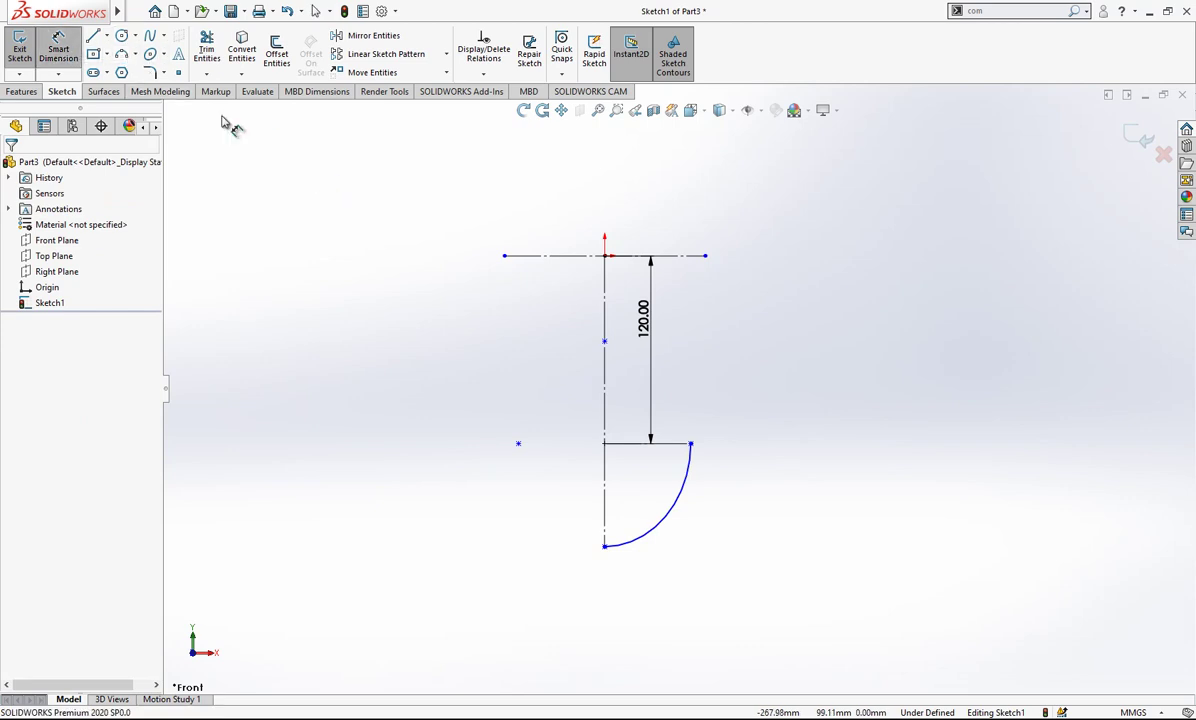
left_click(603, 478)
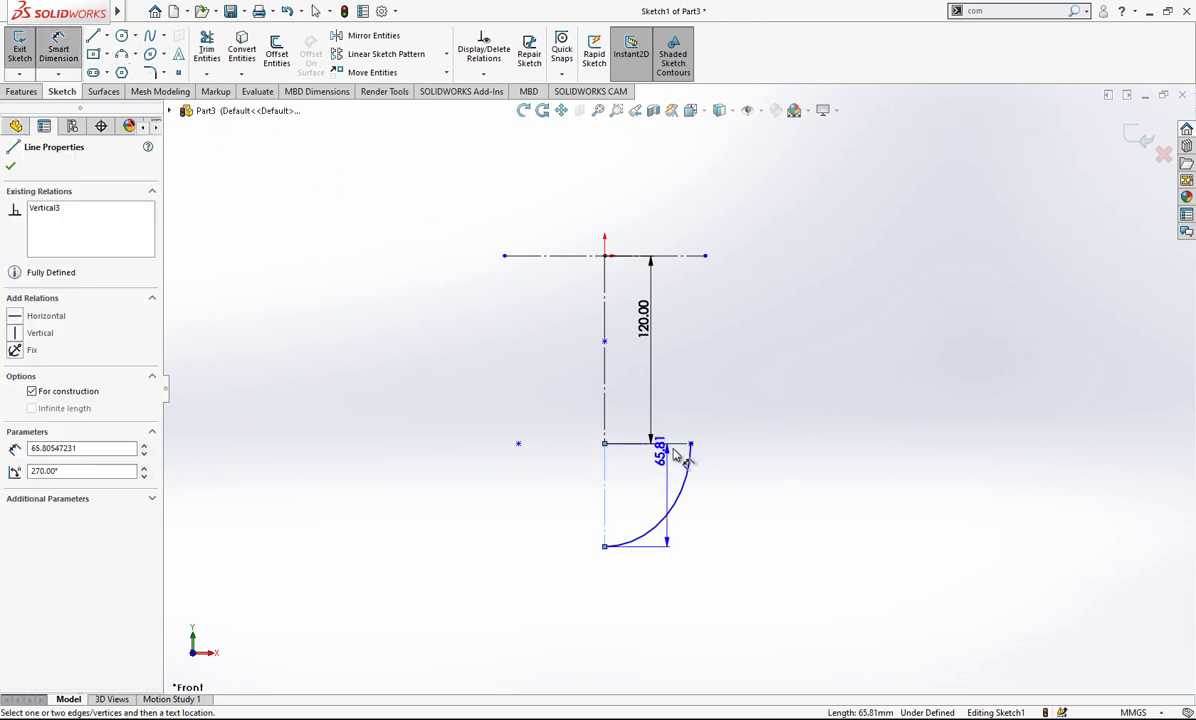
left_click(690, 445)
left_click(652, 606)
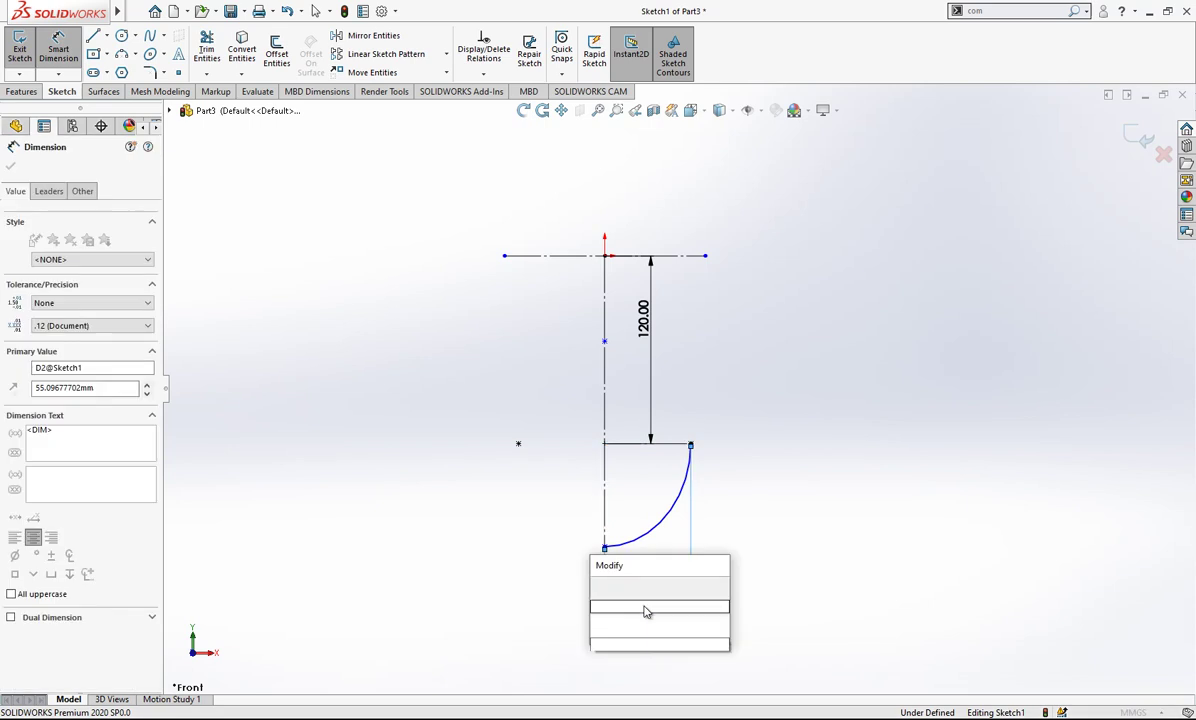
type("75")
key("Return")
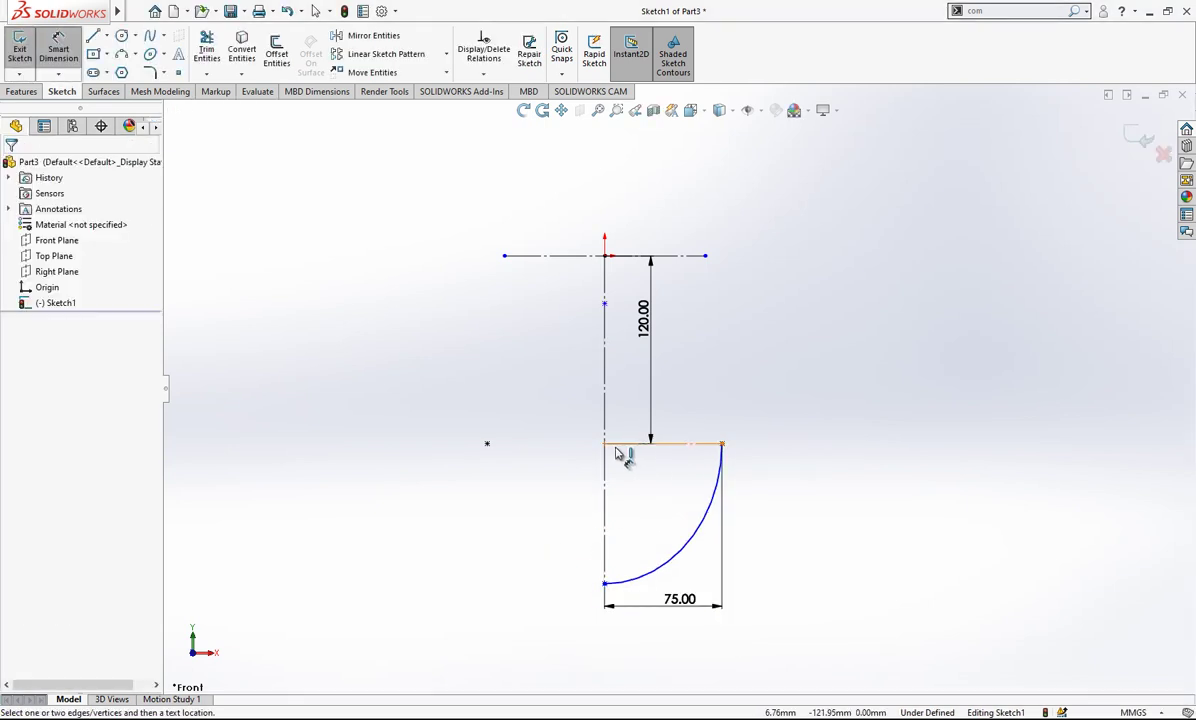
Dimension the quarter ellipse's vertical radius, from the horizontal construction line to its lowest point, to 90 mm
left_click(618, 446)
left_click(605, 583)
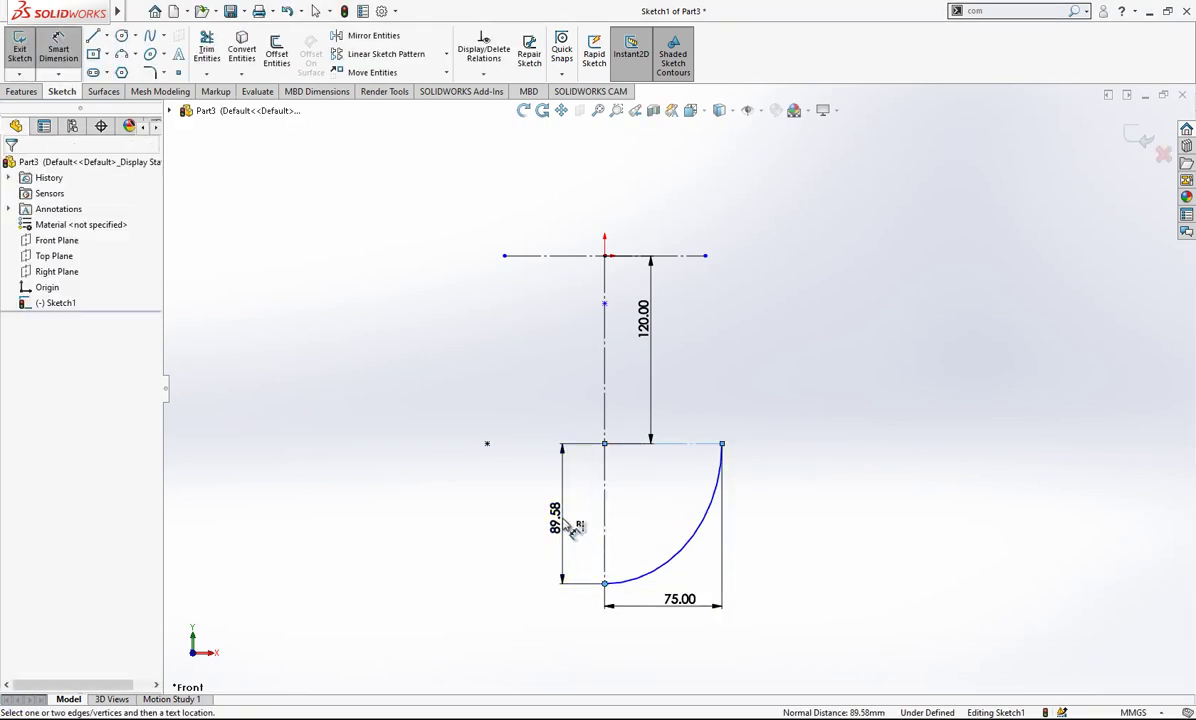
left_click(572, 527)
type("90")
key("Return")
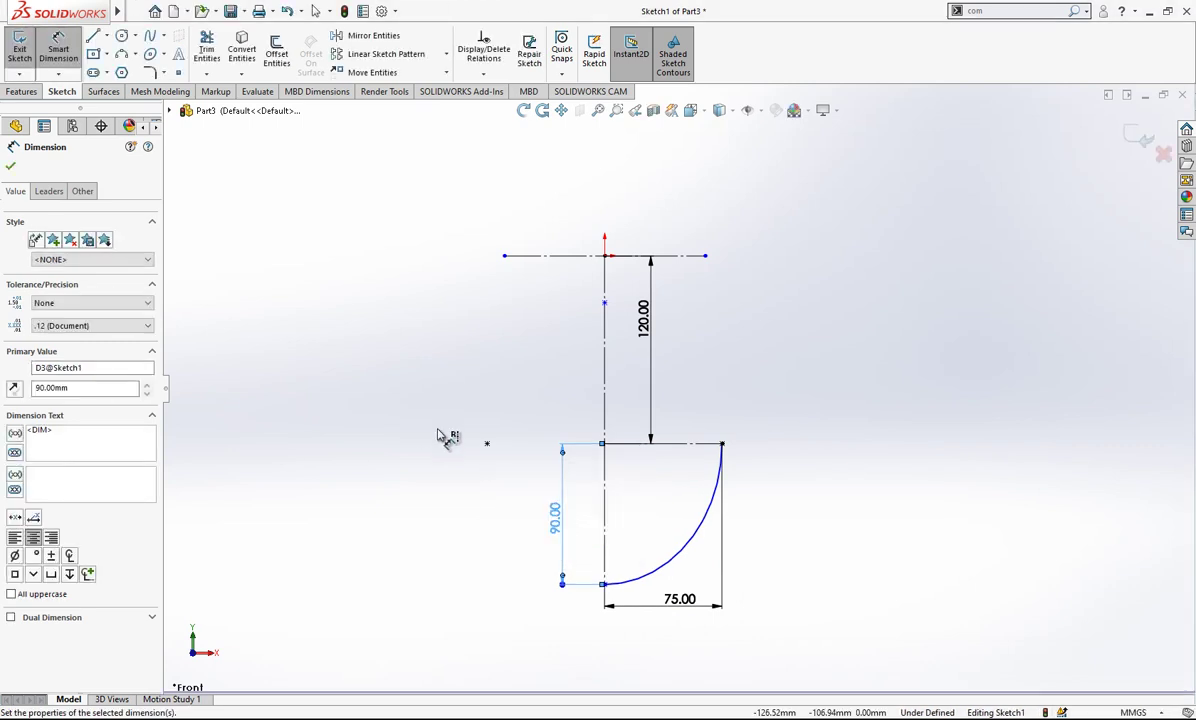
left_click(437, 435)
Draw a centerpoint arc of about 93 mm radius around the ellipse's centre, sweeping about 138° along the left side
scroll(617, 453, "down", 1)
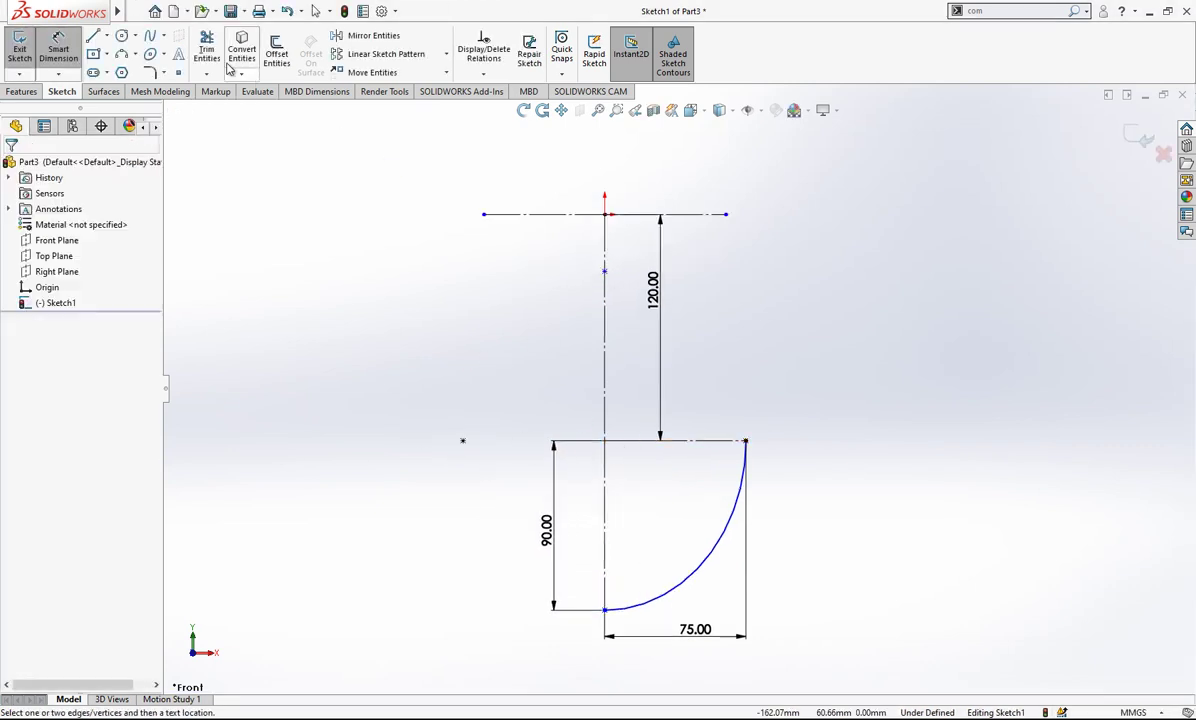
left_click(122, 53)
left_click(23, 218)
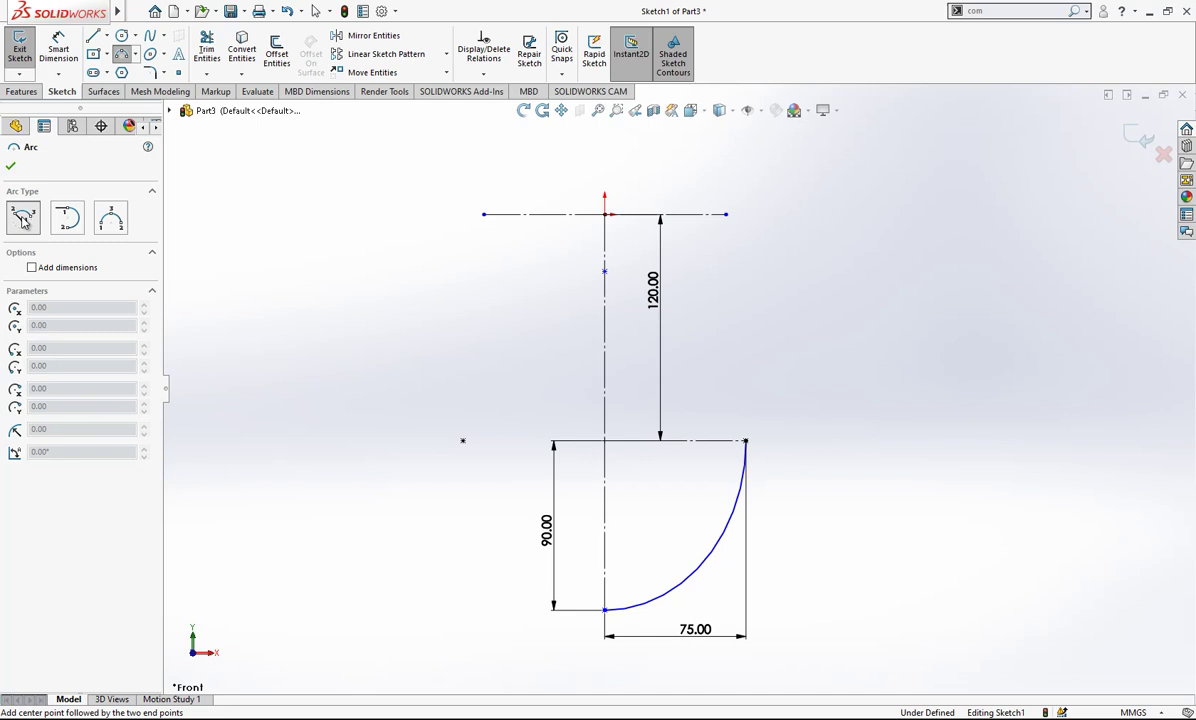
left_click(604, 441)
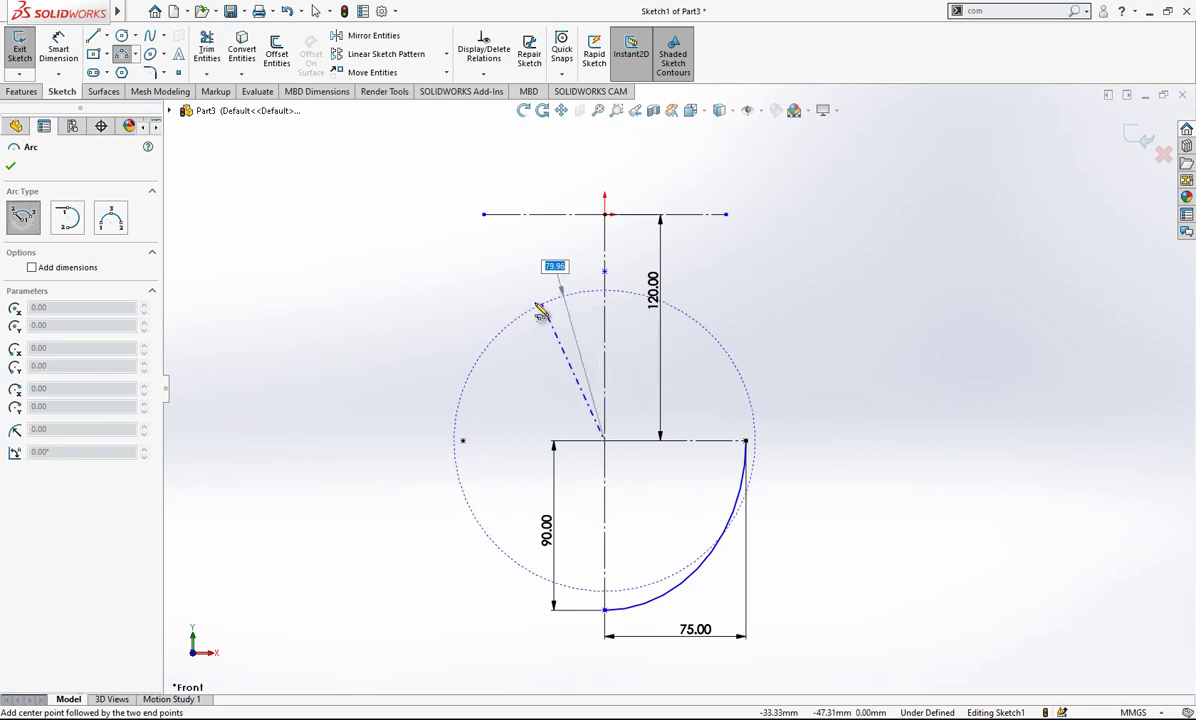
left_click(515, 293)
left_click(556, 608)
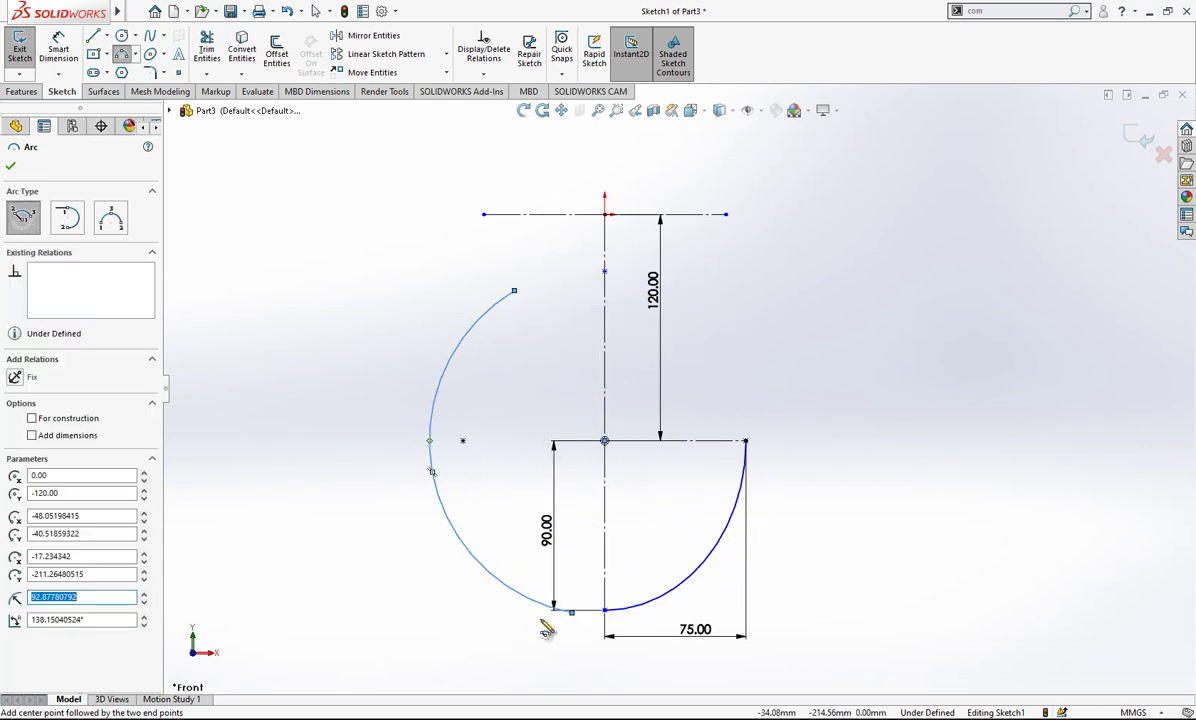
Merge the large arc's lower endpoint with the quarter ellipse's lowest point
key("Escape")
left_click(573, 614)
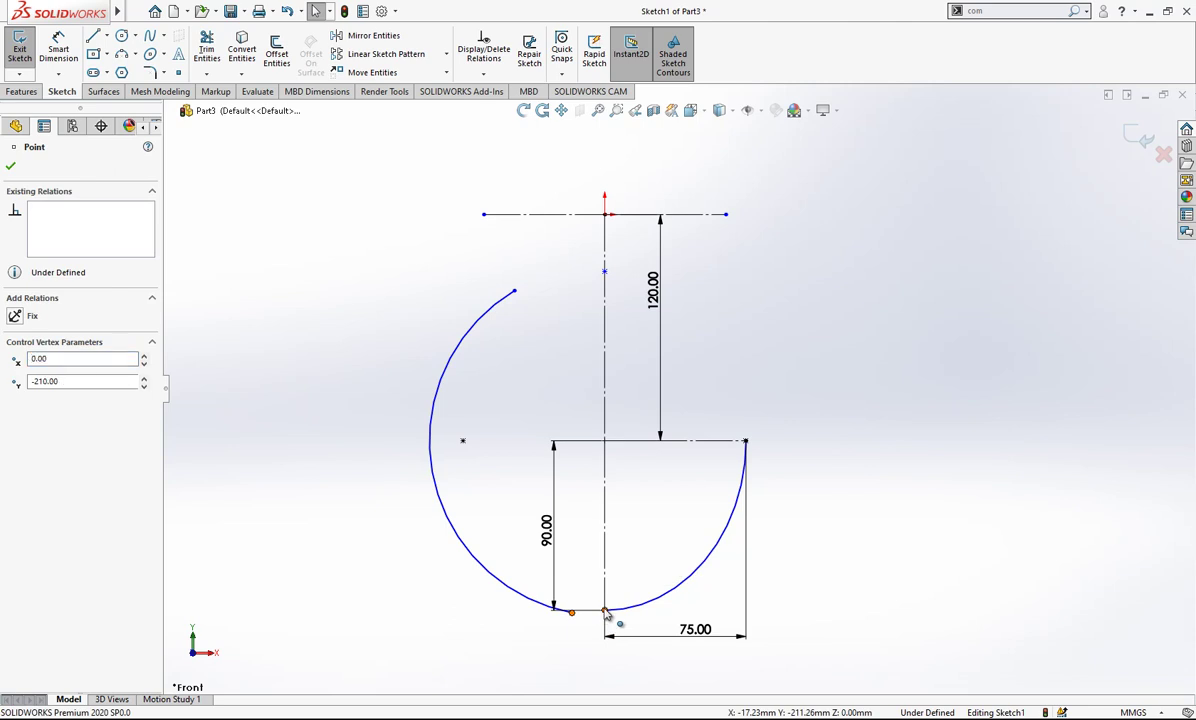
left_click(604, 609, "ctrl")
left_click(15, 448)
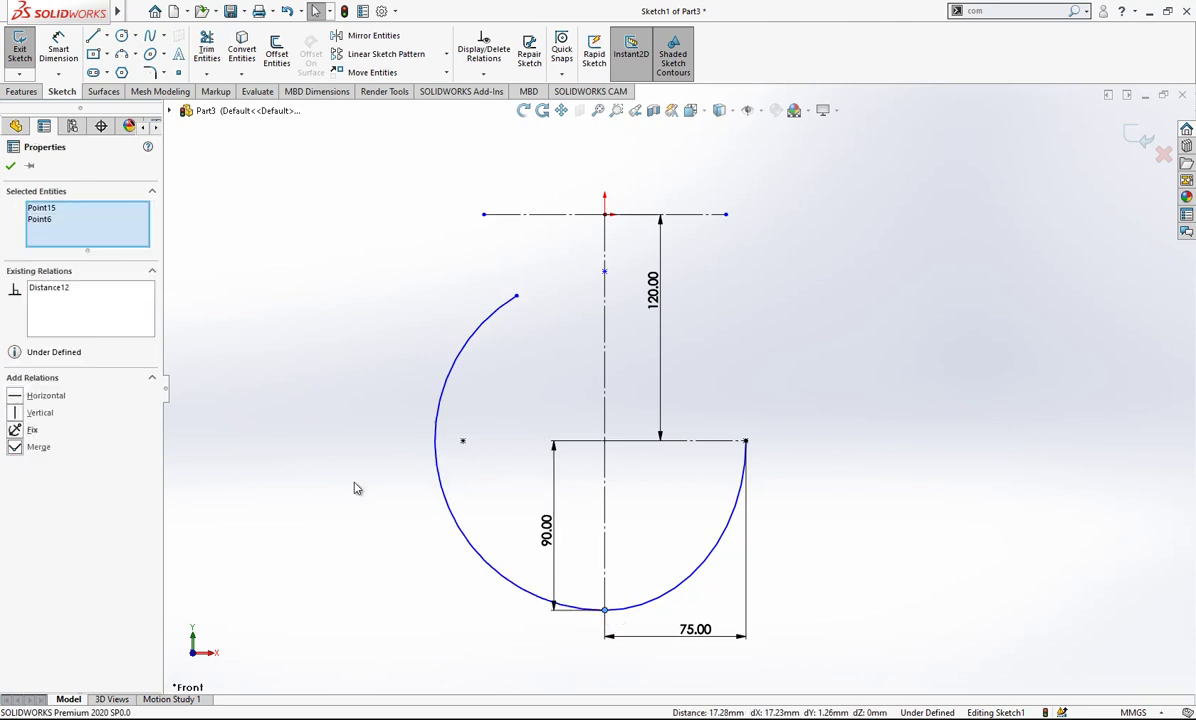
left_click(518, 299)
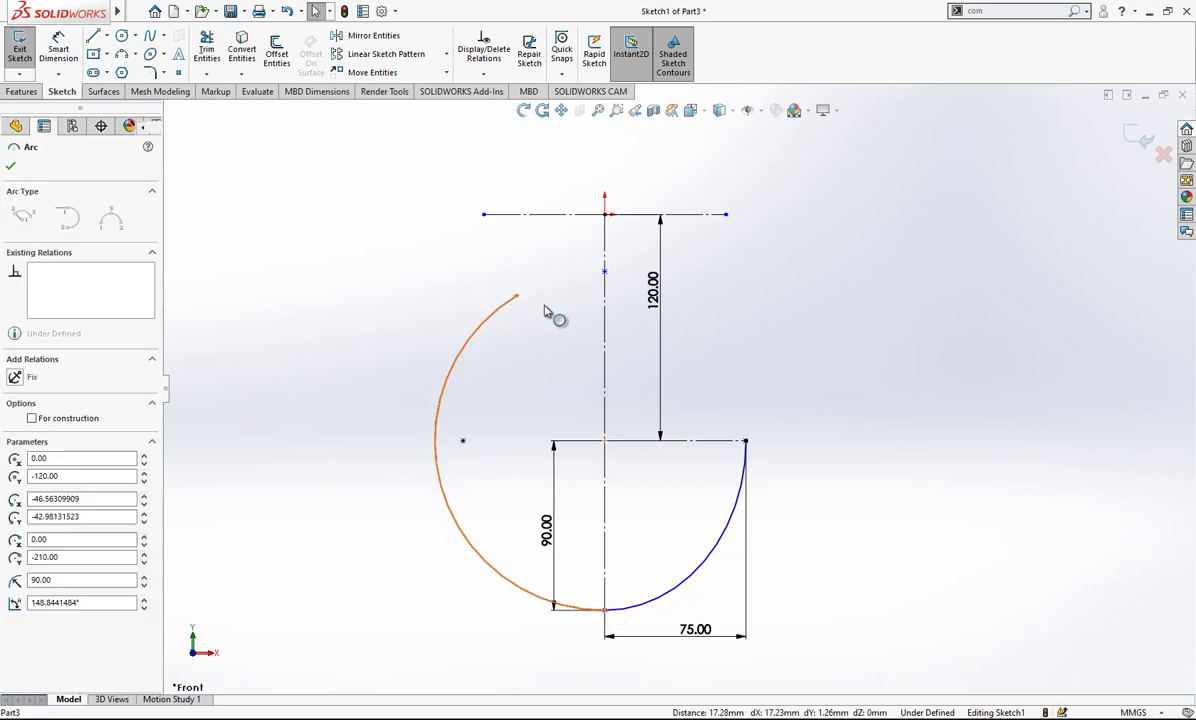
left_click(483, 392)
left_click(58, 47)
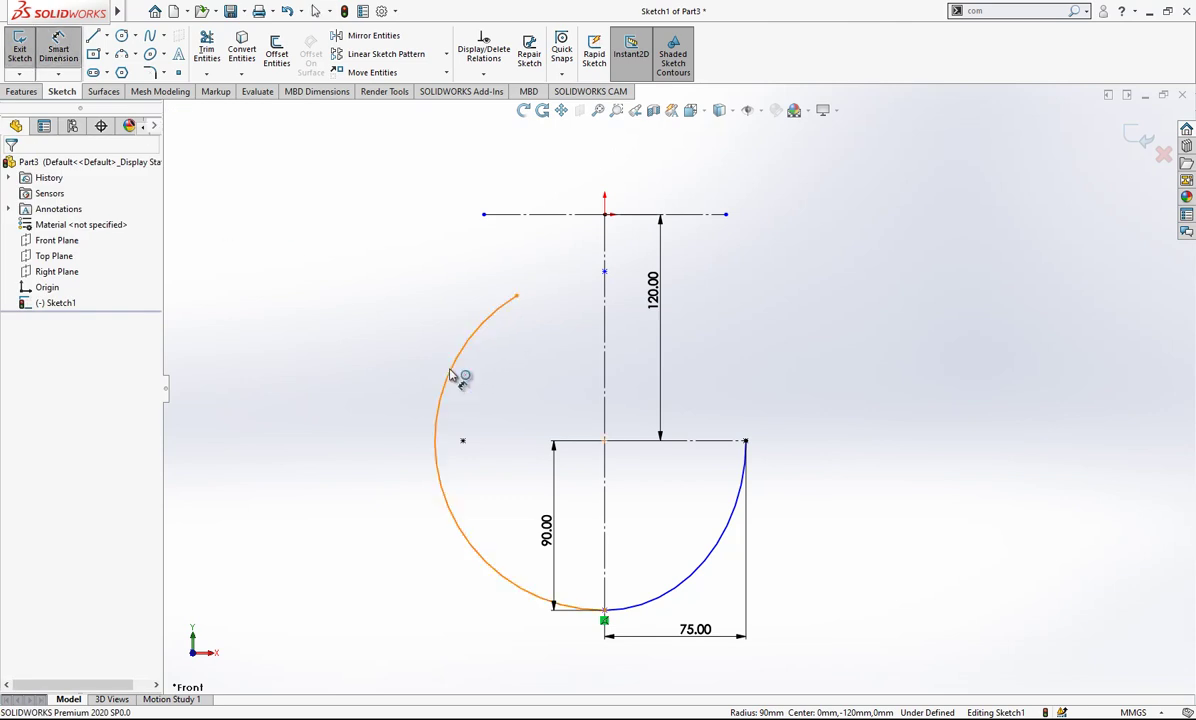
left_click(448, 385)
left_click(507, 414)
key("Escape")
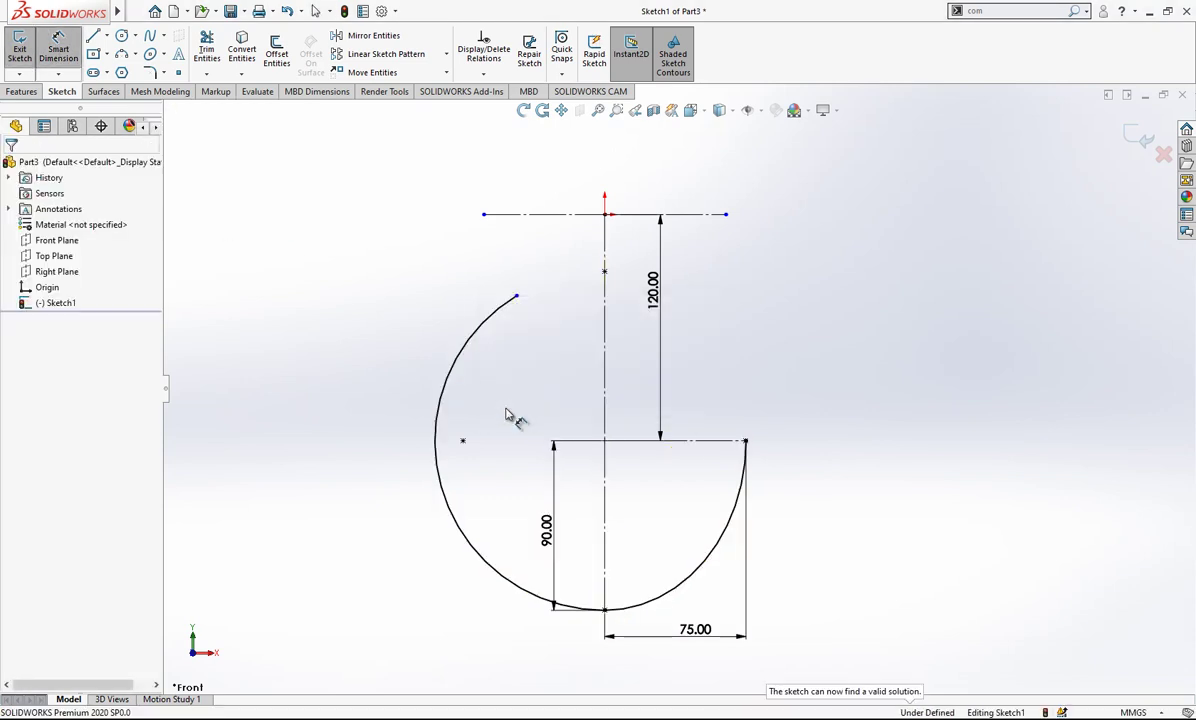
Draw a three-point arc of about 35 mm radius from the large arc's upper endpoint to the upper horizontal construction line, bulging toward the centreline
left_click(123, 55)
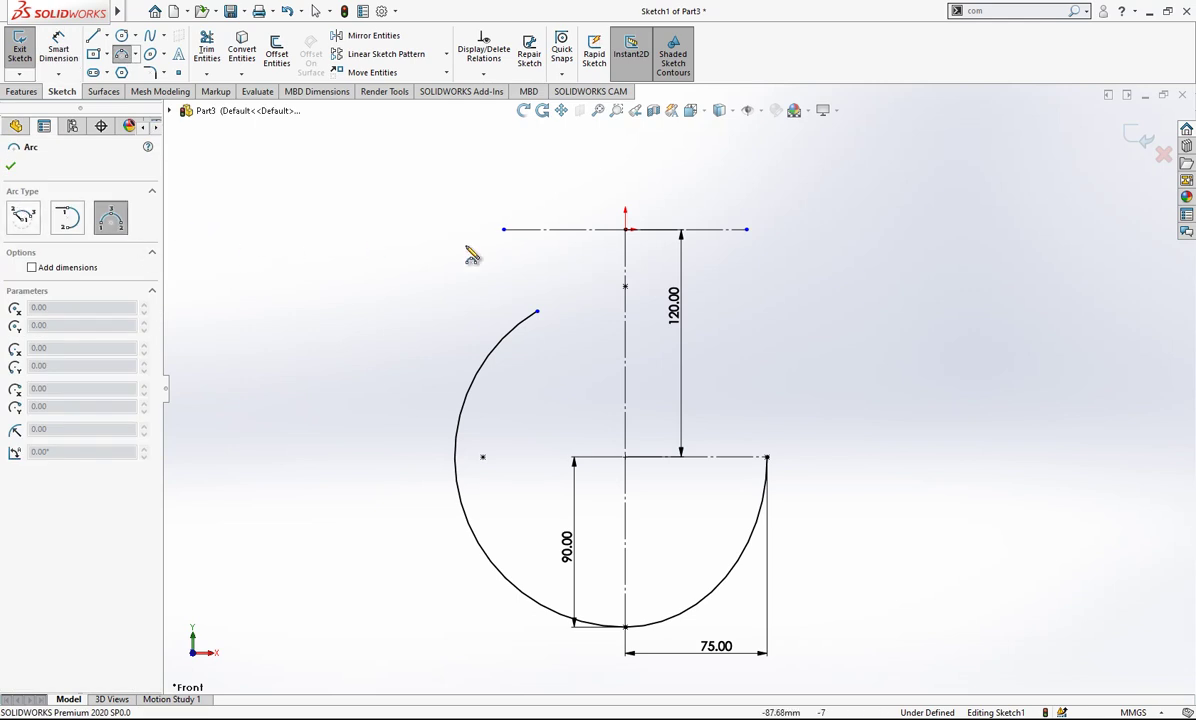
left_click(537, 312)
left_click(584, 229)
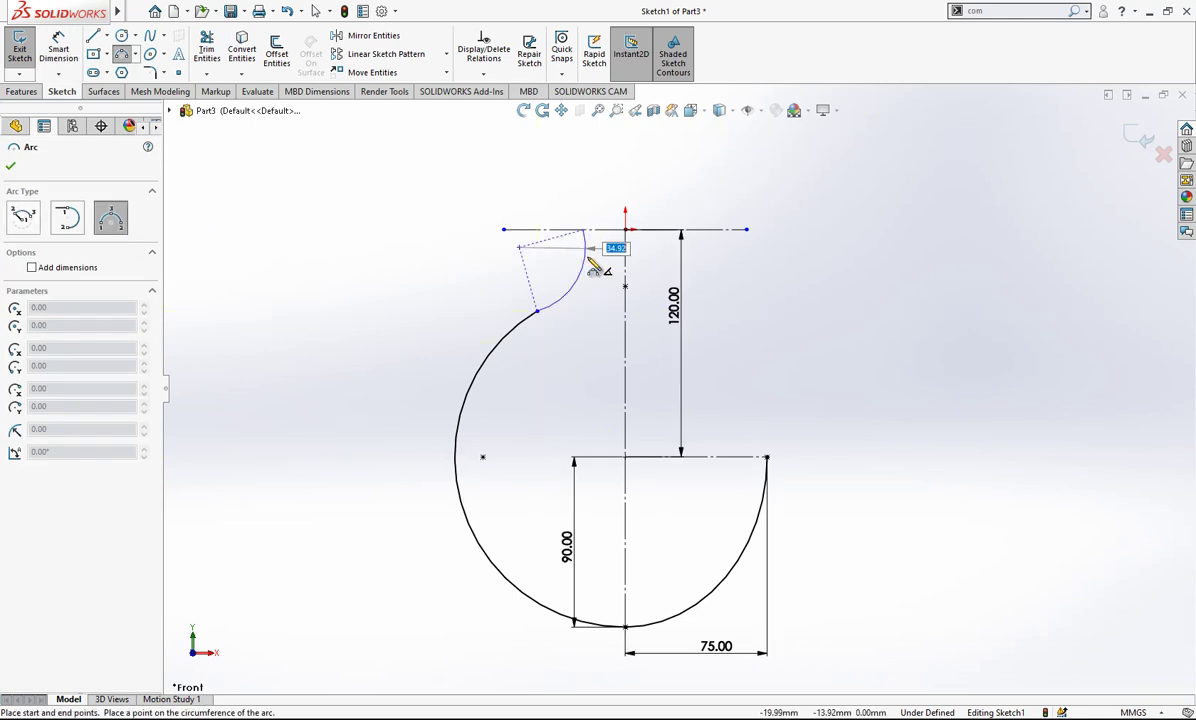
left_click(582, 264)
key("Escape")
Add a tangent relation between the small upper arc and the large left arc
scroll(573, 307, "down", 1)
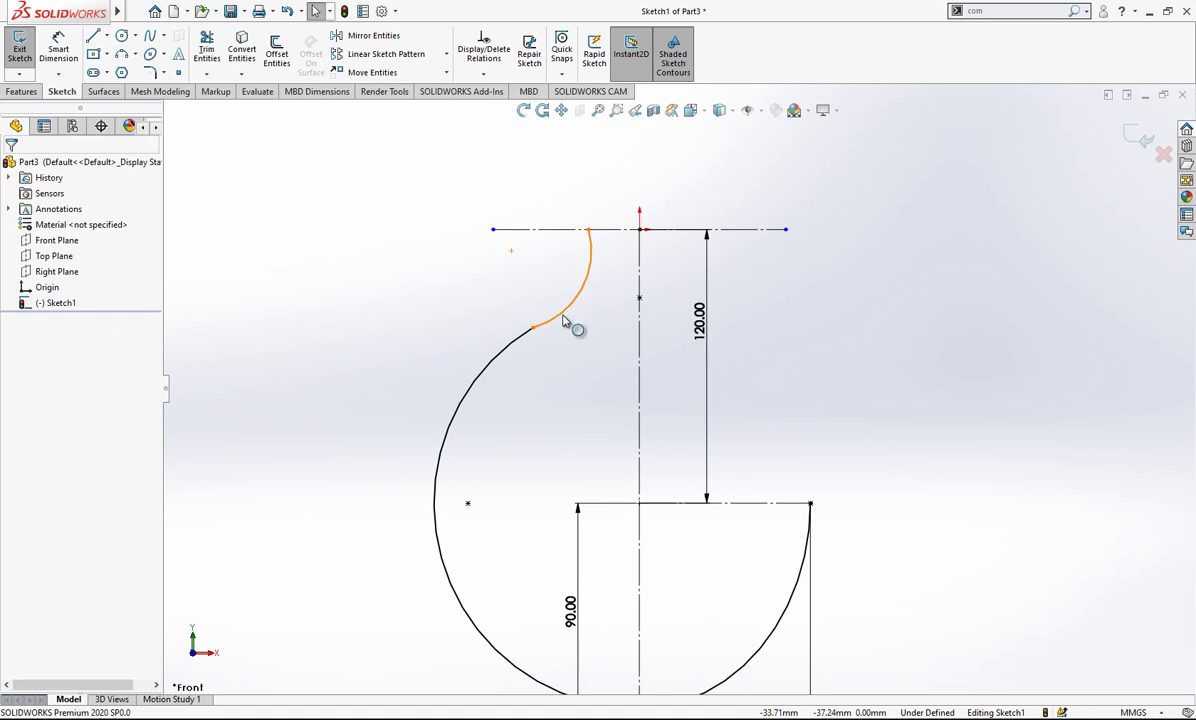
left_click(563, 320)
left_click(499, 355, "ctrl")
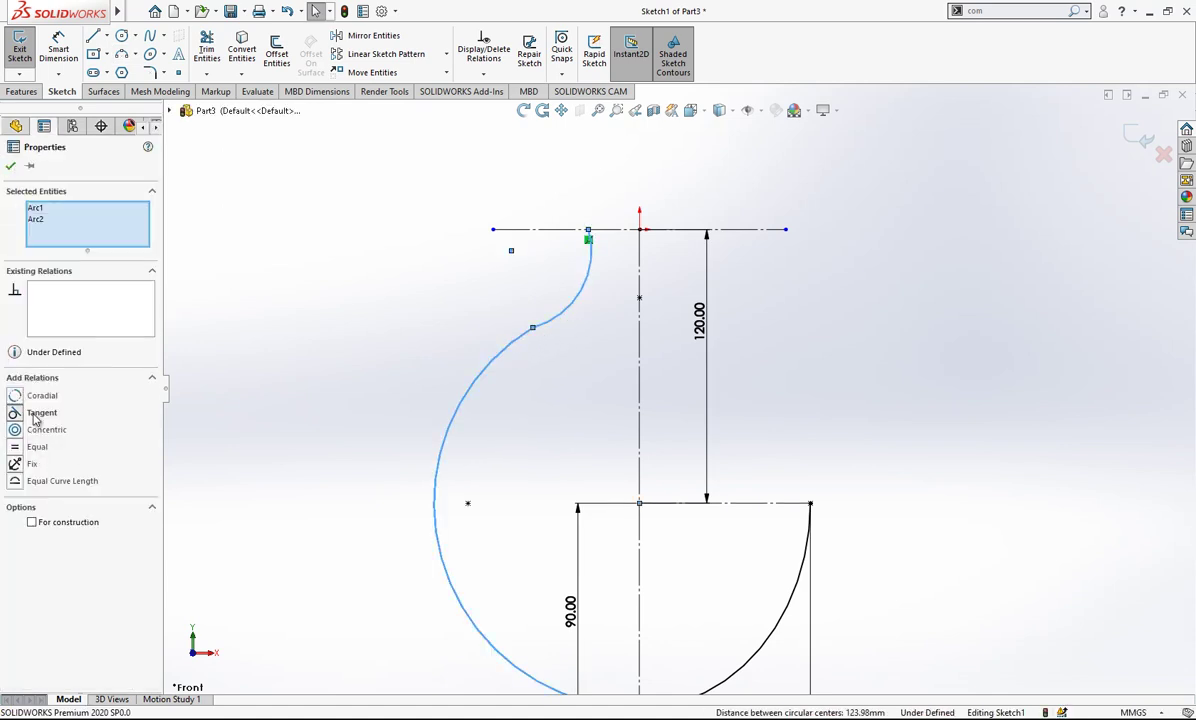
left_click(35, 413)
key("Escape")
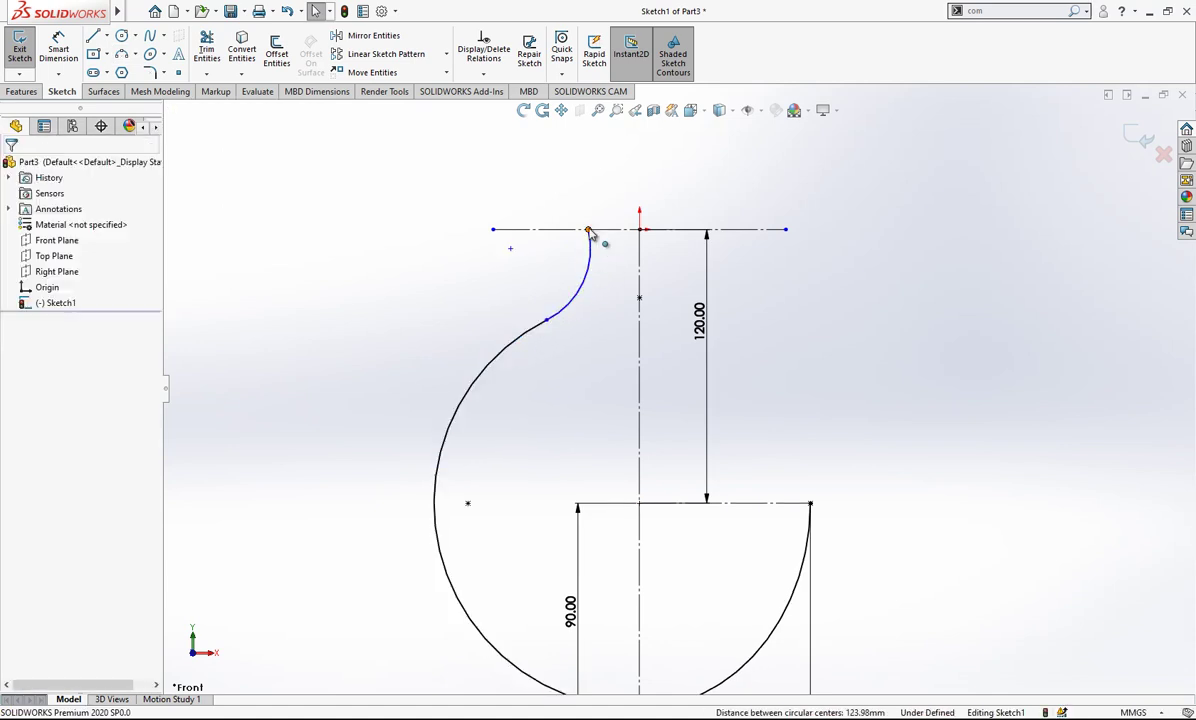
Try to make the small upper arc's centre point coincident with the upper horizontal construction line
left_click(510, 248)
left_click(526, 230)
left_click(510, 248, "ctrl")
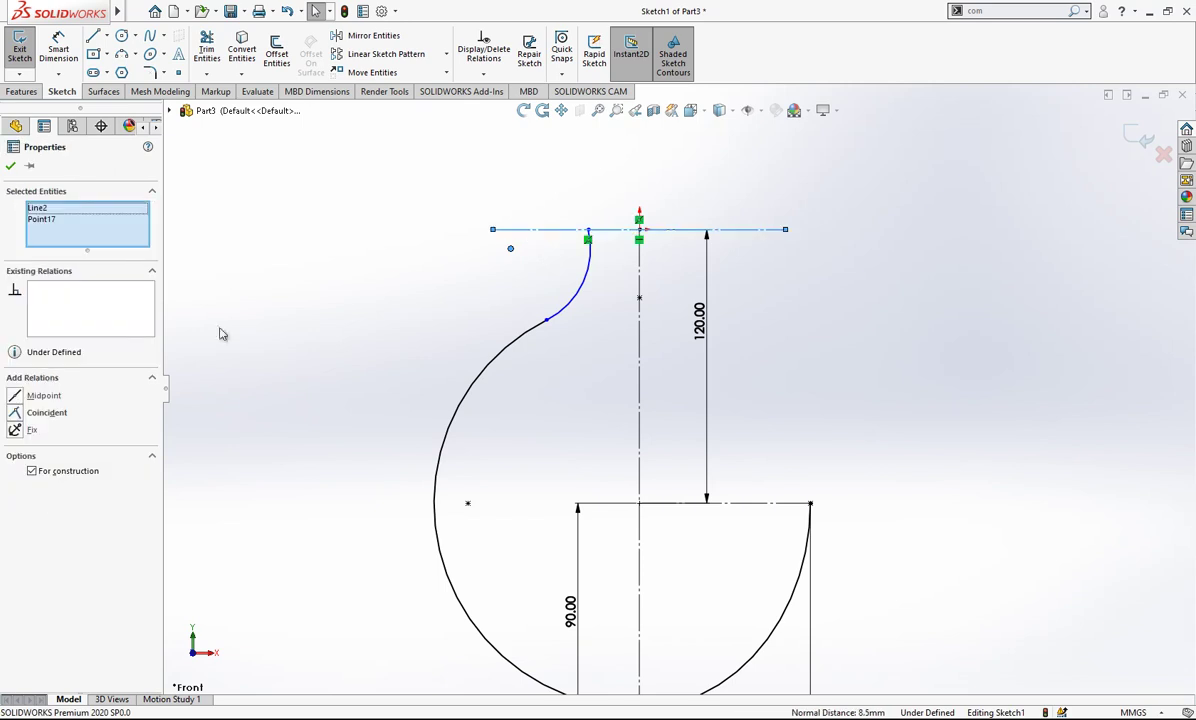
left_click(45, 412)
key("Escape")
Test moving the small arc's upper endpoint along the construction line, and undo that move and the centre point's coincident relation
scroll(627, 225, "down", 2)
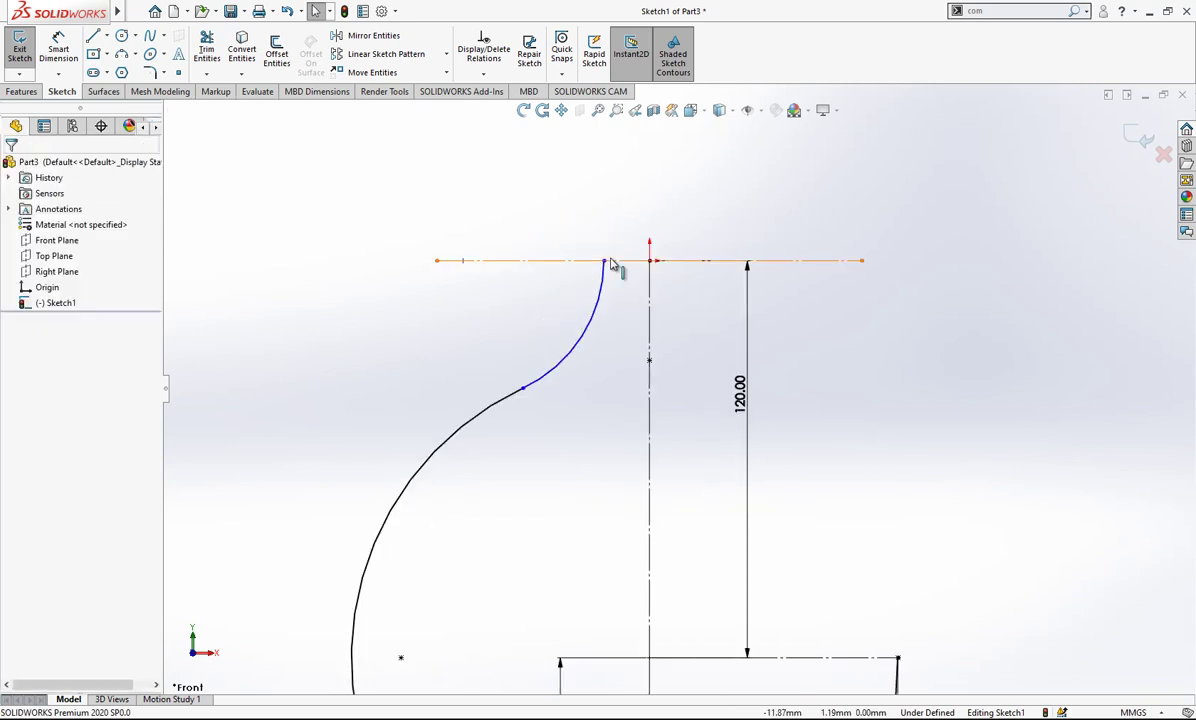
mouse_move(605, 262)
left_mouse_down()
mouse_move(577, 263)
mouse_move(589, 265)
left_mouse_up()
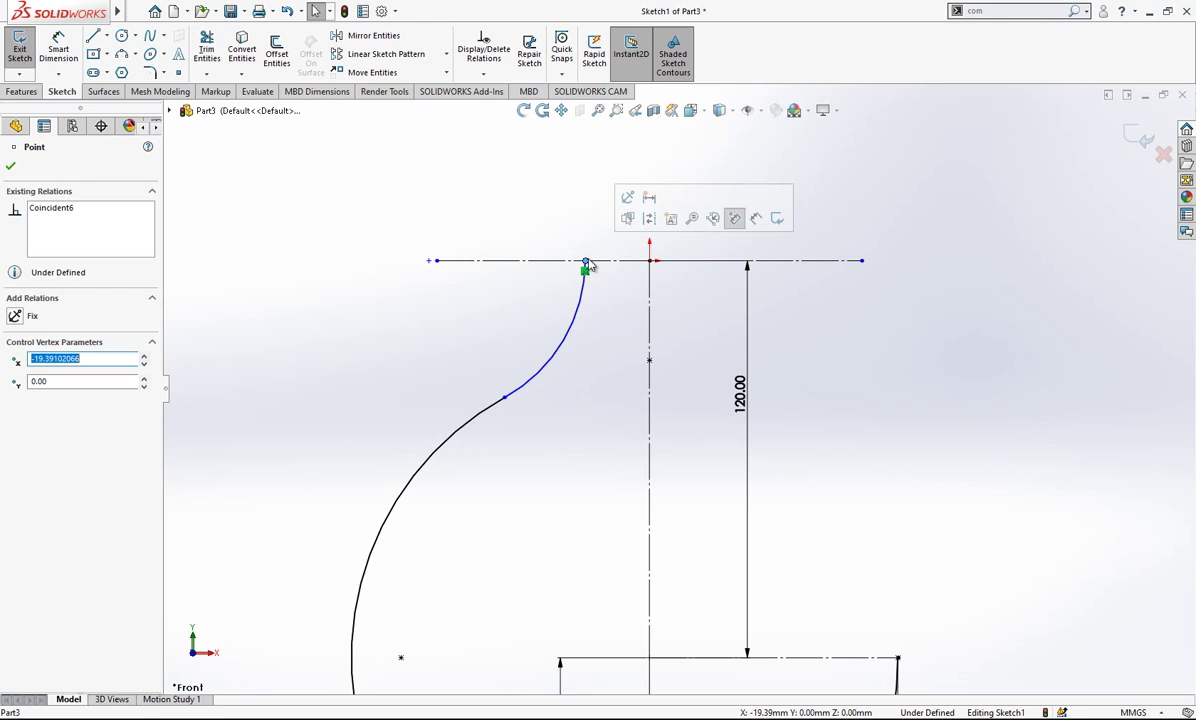
key("ctrl+z")
key("ctrl+z")
key("ctrl+z")
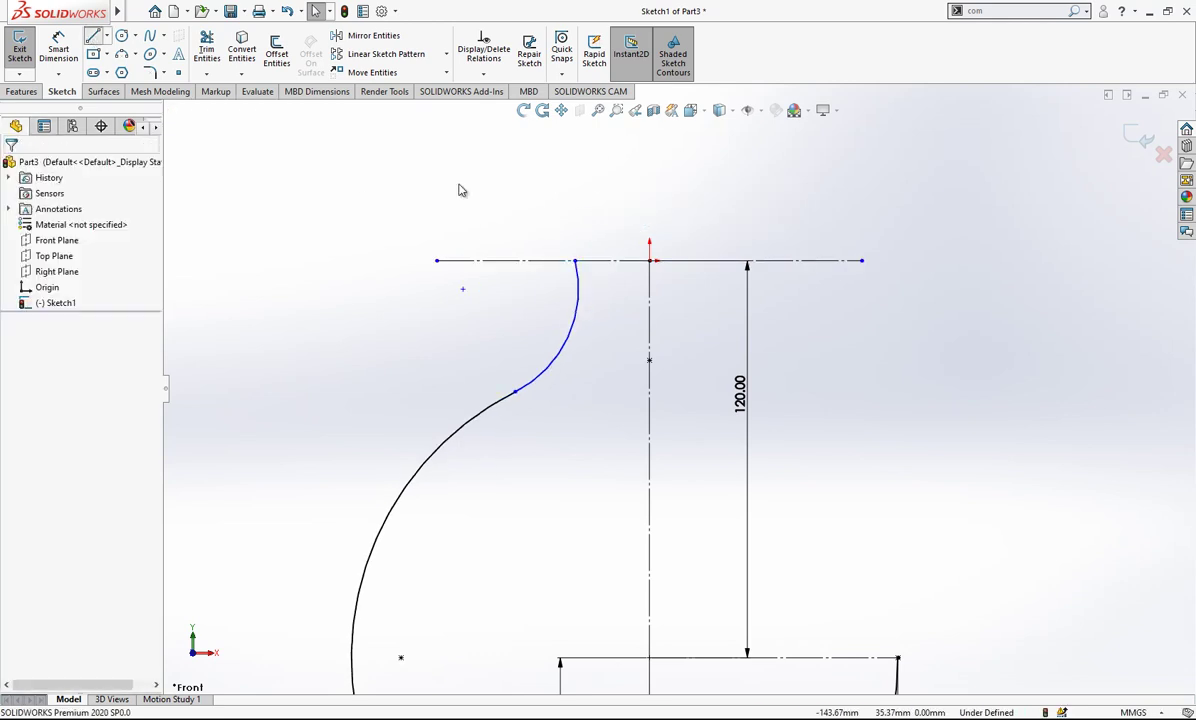
Draw a line about 29 mm long upward from the small arc's upper endpoint and convert it to construction geometry
key("l")
left_click(575, 261)
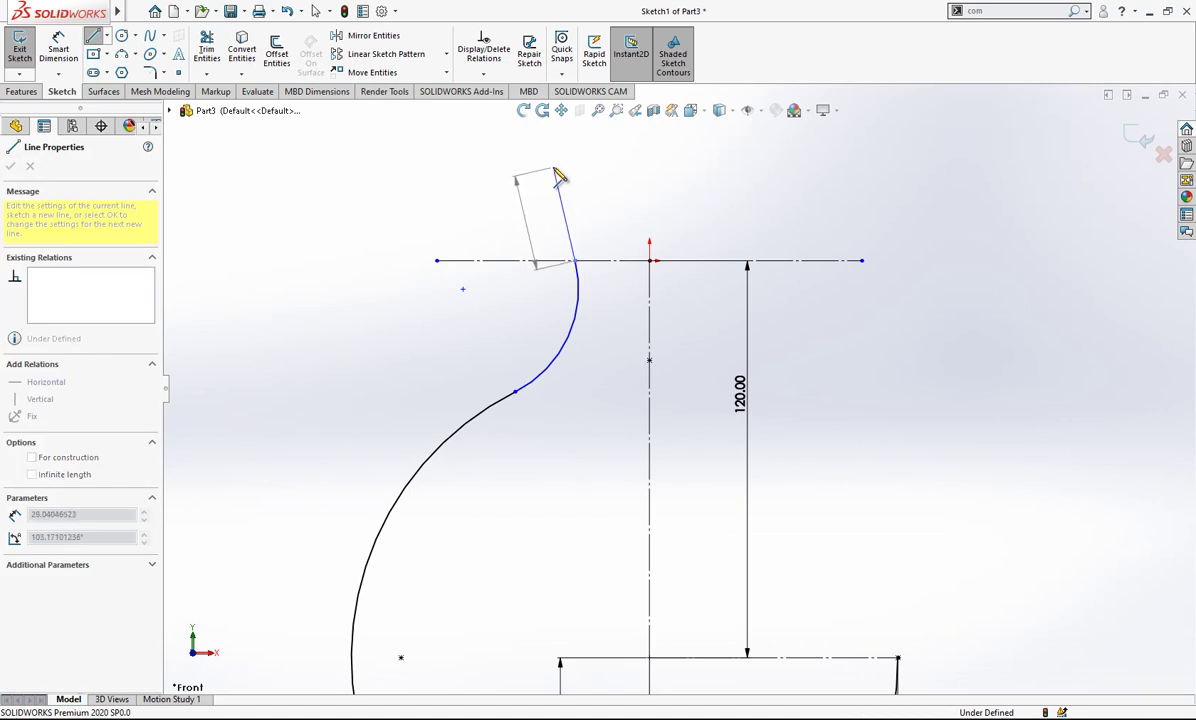
left_click(554, 167)
key("Escape")
left_click(569, 235)
left_click(627, 187)
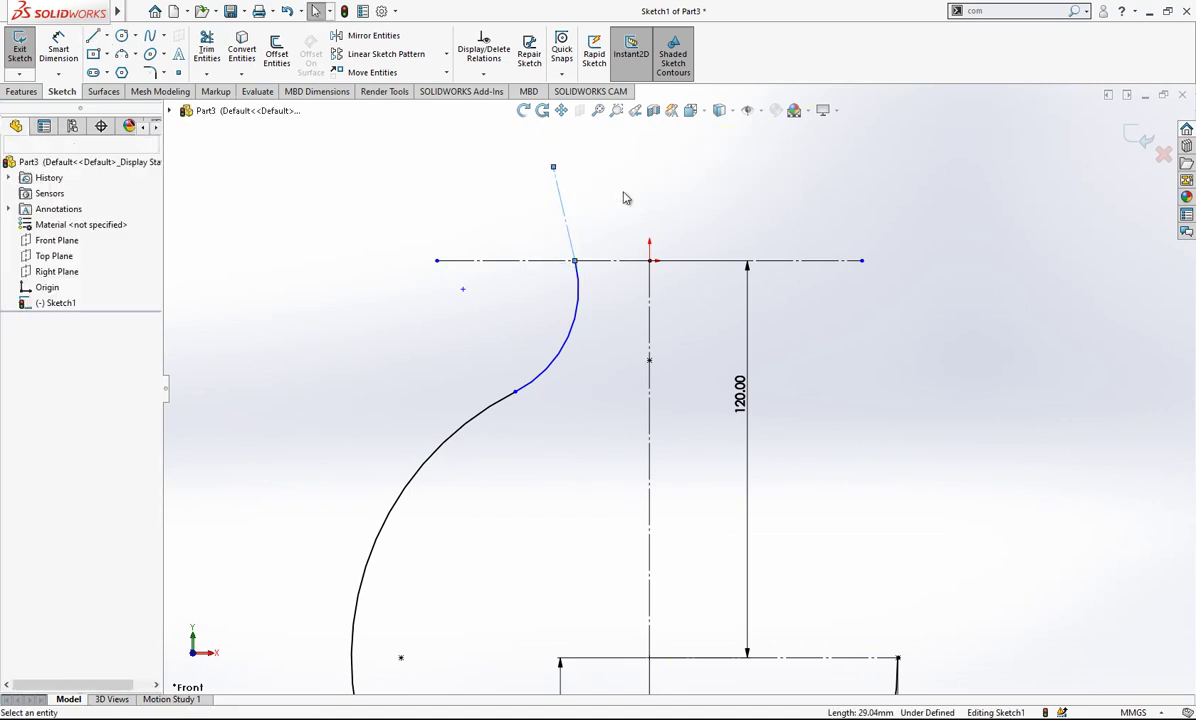
Make the new short construction line tangent to the small upper arc and vertical
left_click(564, 213)
left_click(580, 293, "ctrl")
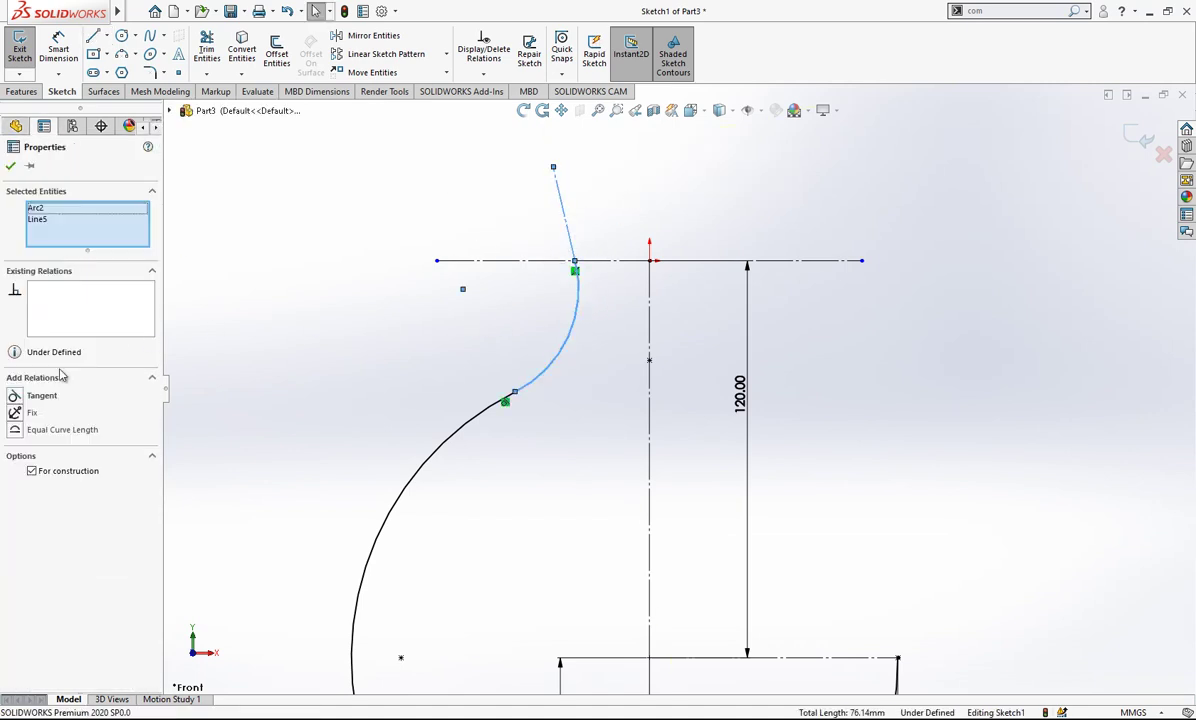
left_click(530, 224)
left_click(562, 208)
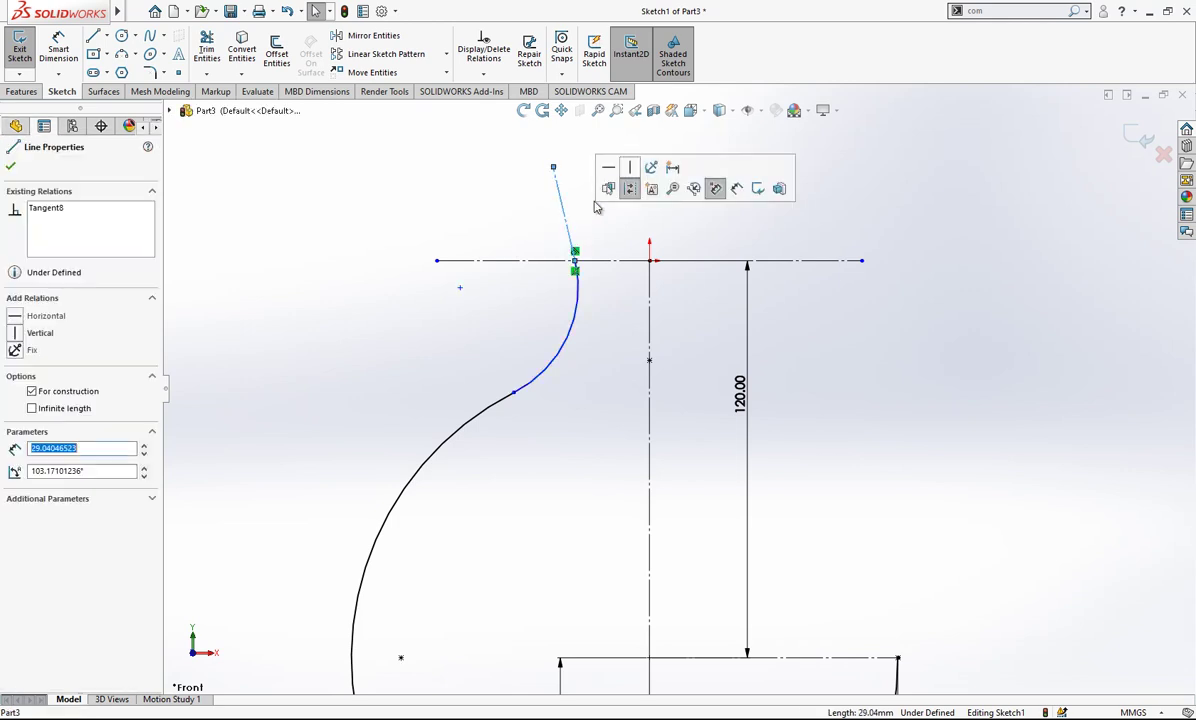
left_click(629, 167)
left_click(530, 214)
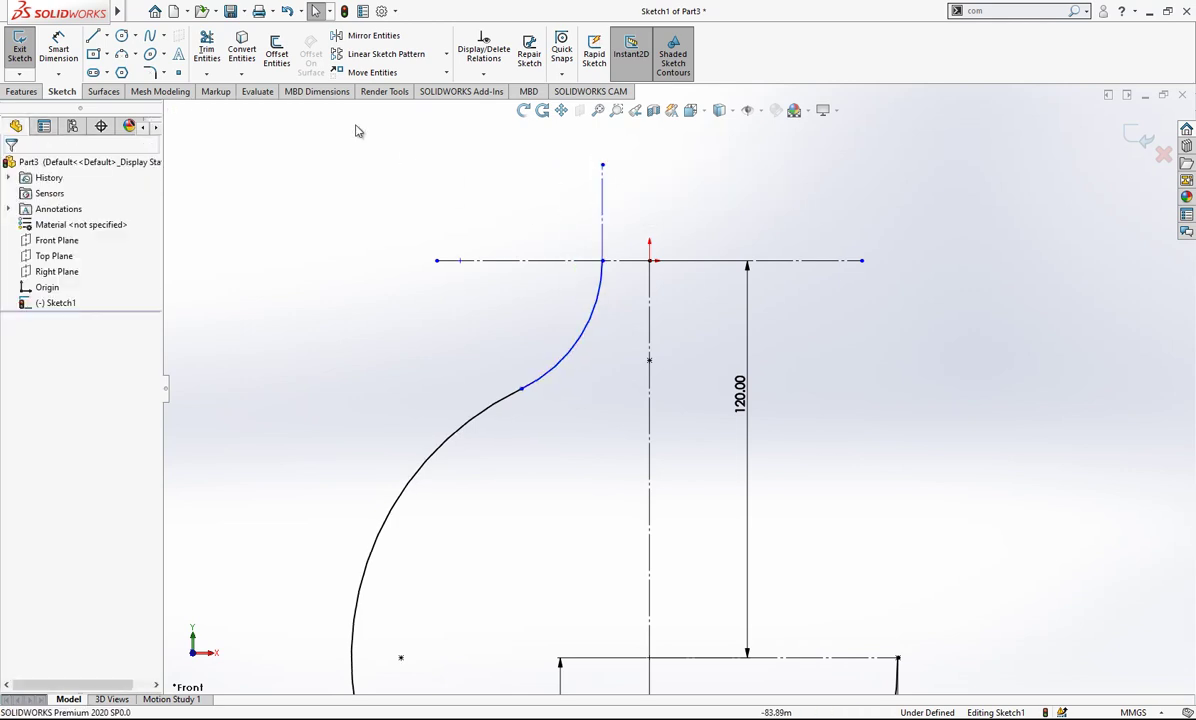
Dimension the distance between the short vertical construction line and the vertical centreline to 25 mm
left_click(56, 58)
left_click(603, 225)
left_click(650, 243)
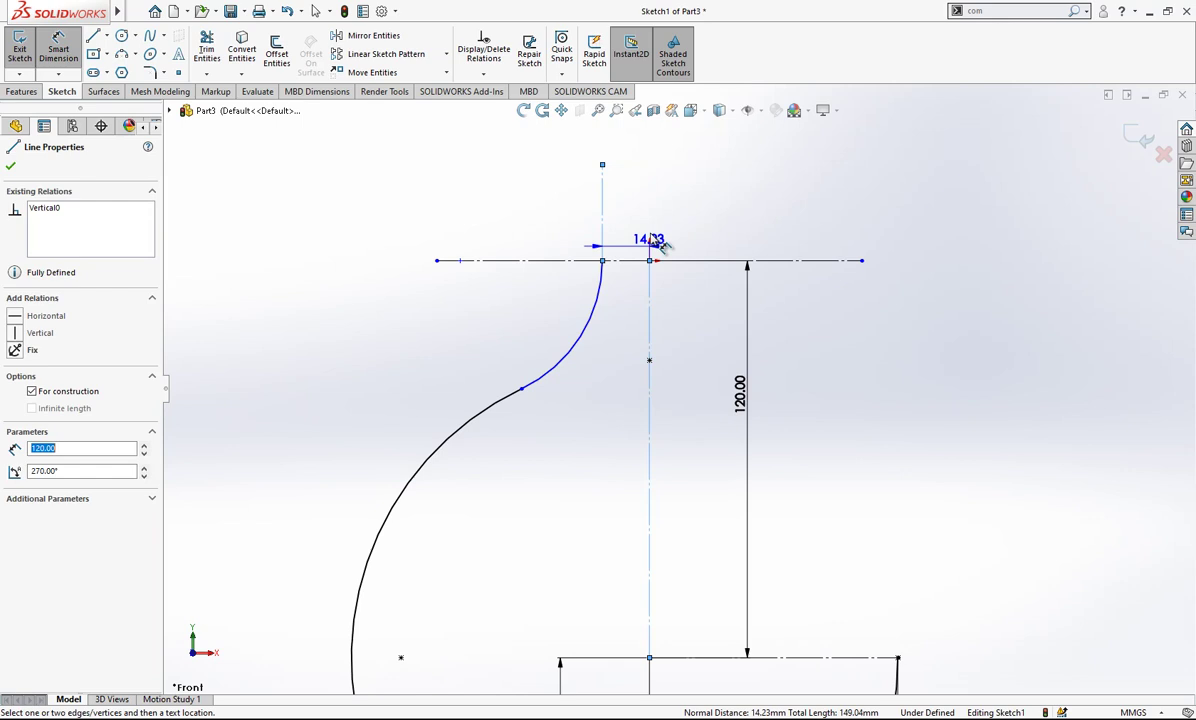
left_click(656, 206)
type("25")
key("Return")
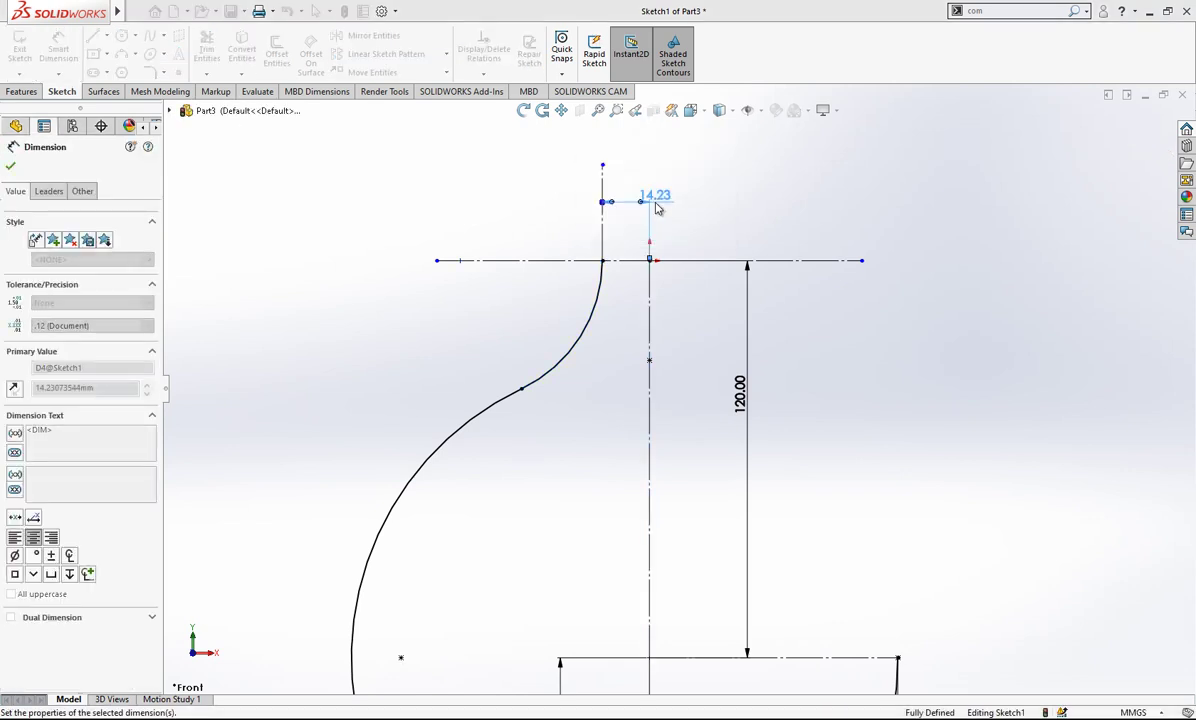
left_click(910, 204)
Move the 120 mm dimension well clear of the profile on its right side
scroll(722, 318, "up", 3)
scroll(685, 375, "up", 1)
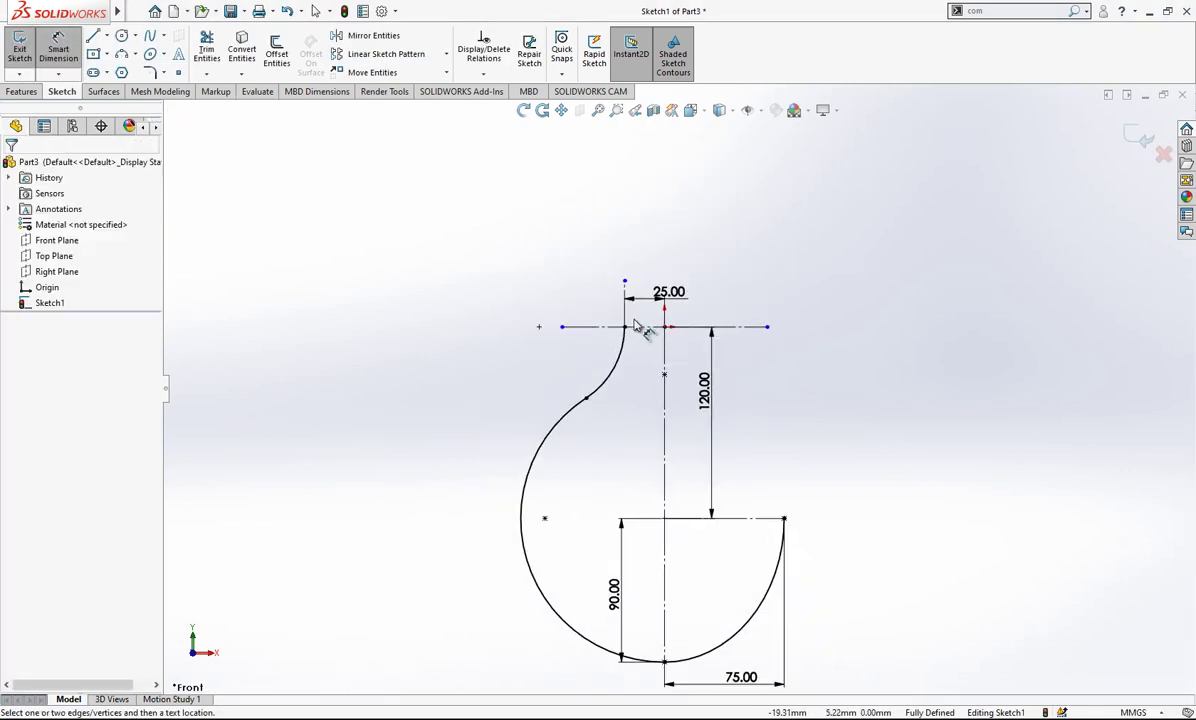
scroll(771, 443, "up", 1)
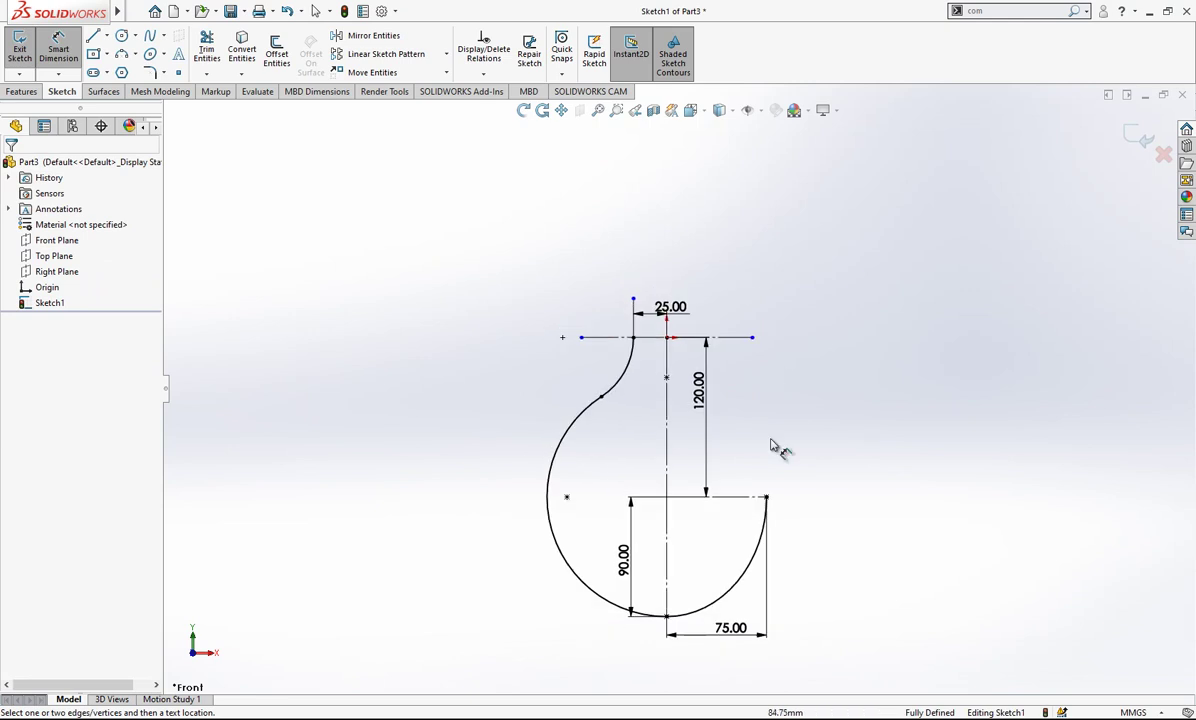
scroll(774, 510, "down", 1)
left_click_drag(688, 373, 1005, 380)
key("Escape")
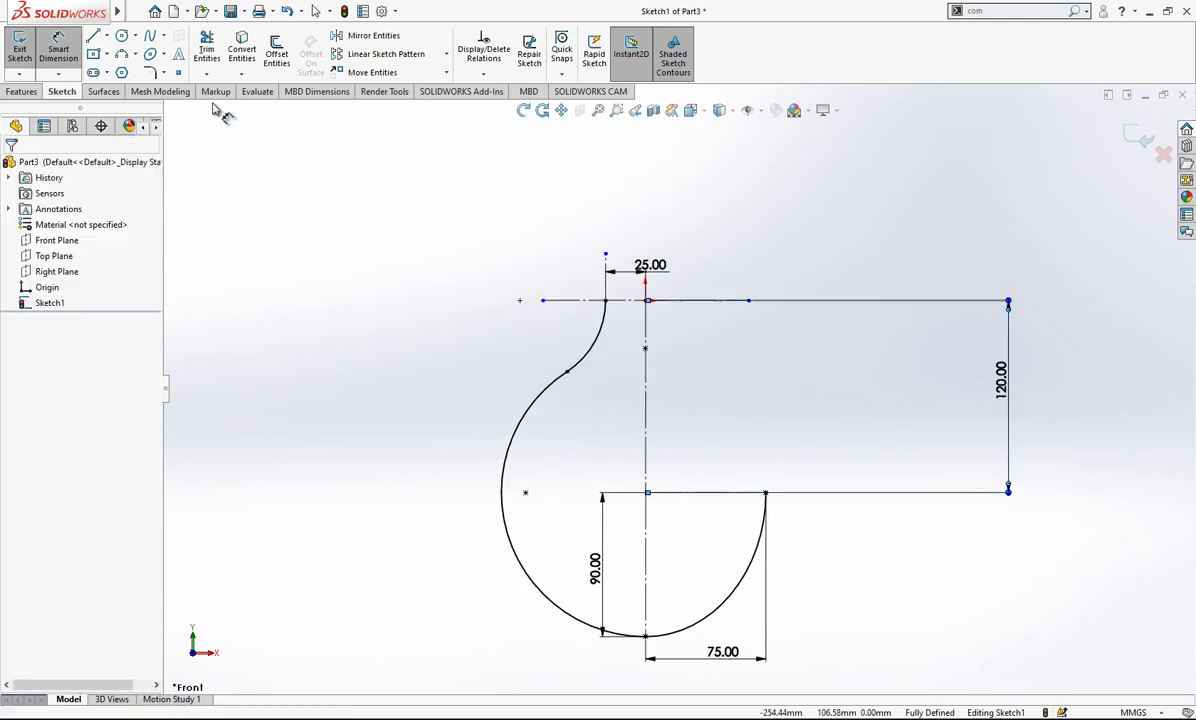
Draw a three-point arc of about 76 mm radius up and outward from the quarter ellipse's right endpoint, and make it tangent to the ellipse
left_click(122, 55)
left_click(767, 493)
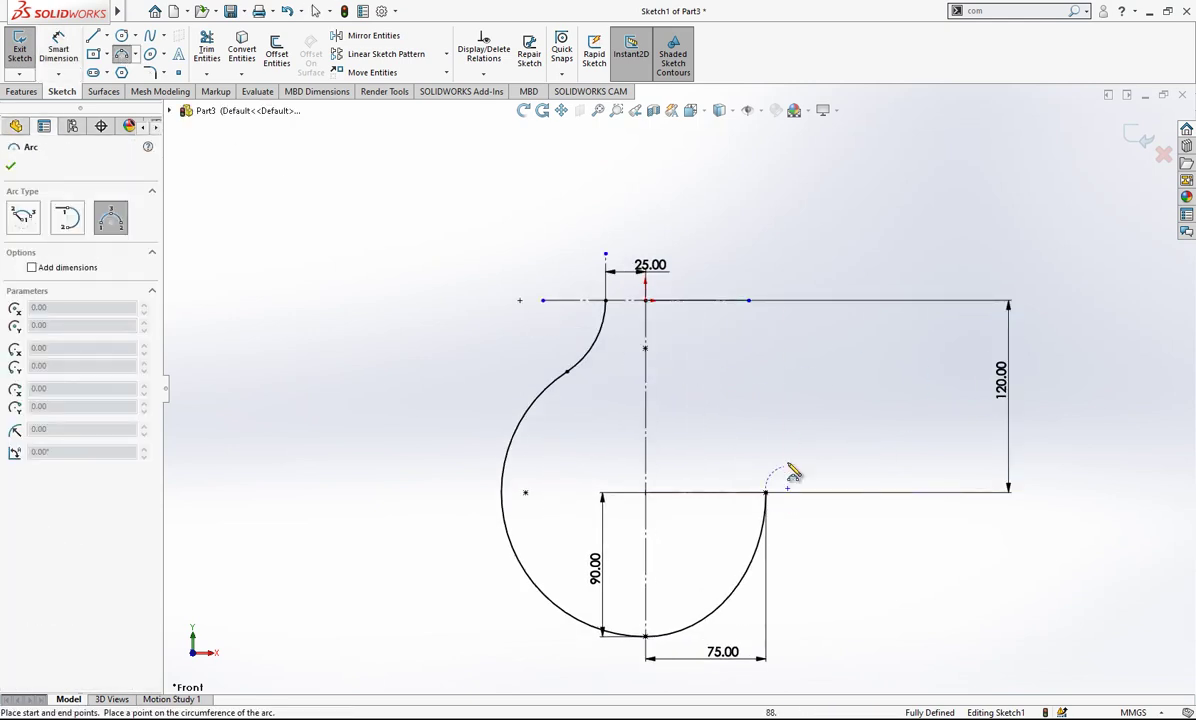
left_click(836, 431)
left_click(792, 468)
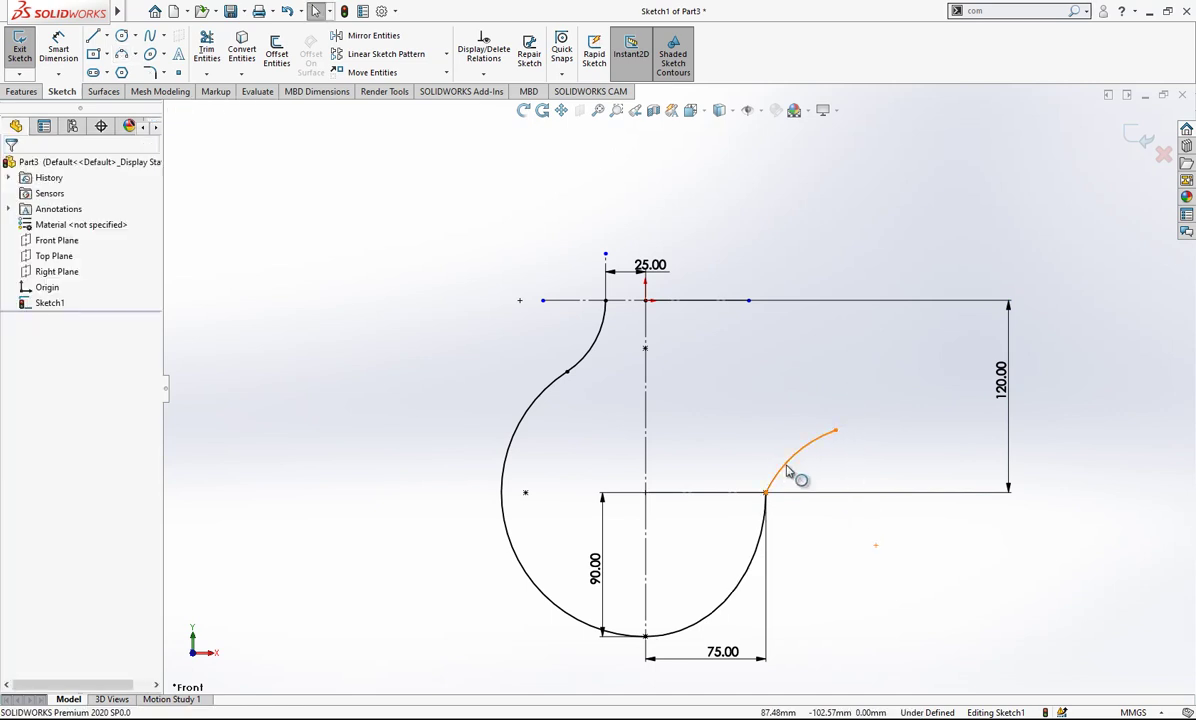
key("Escape")
left_click(775, 548, "ctrl")
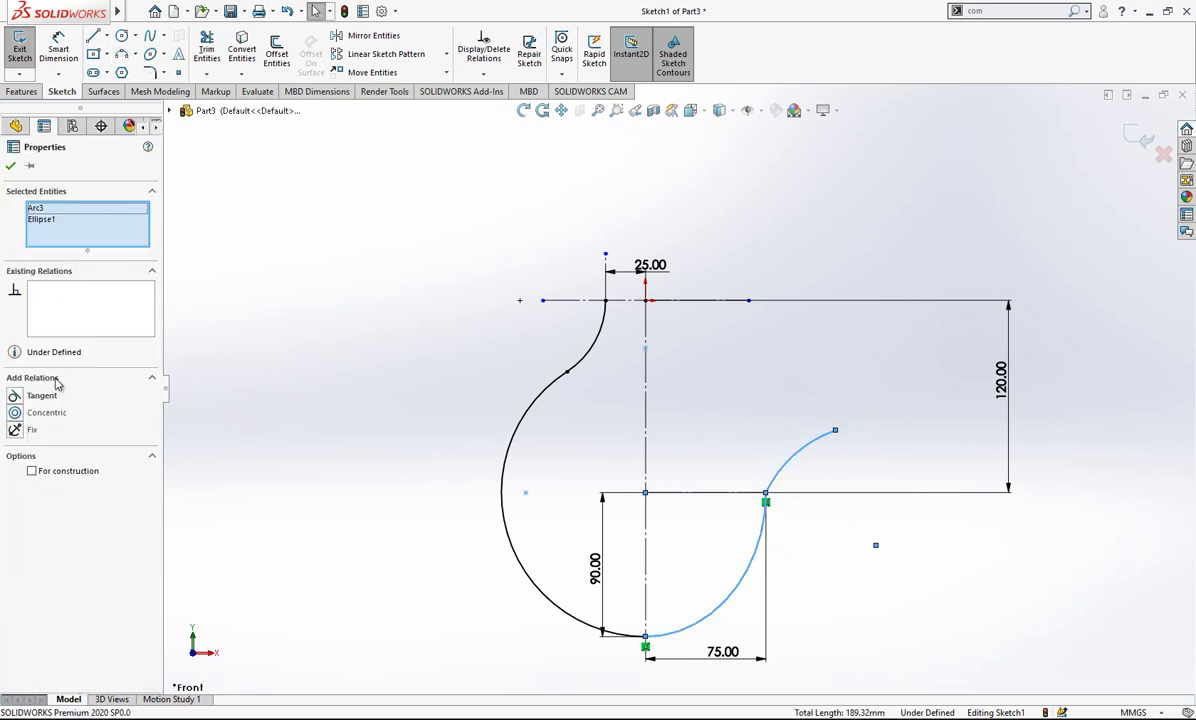
key("Escape")
Dimension the right arc's radius to 65 mm and shorten the arc by pulling its free endpoint back
left_click(58, 50)
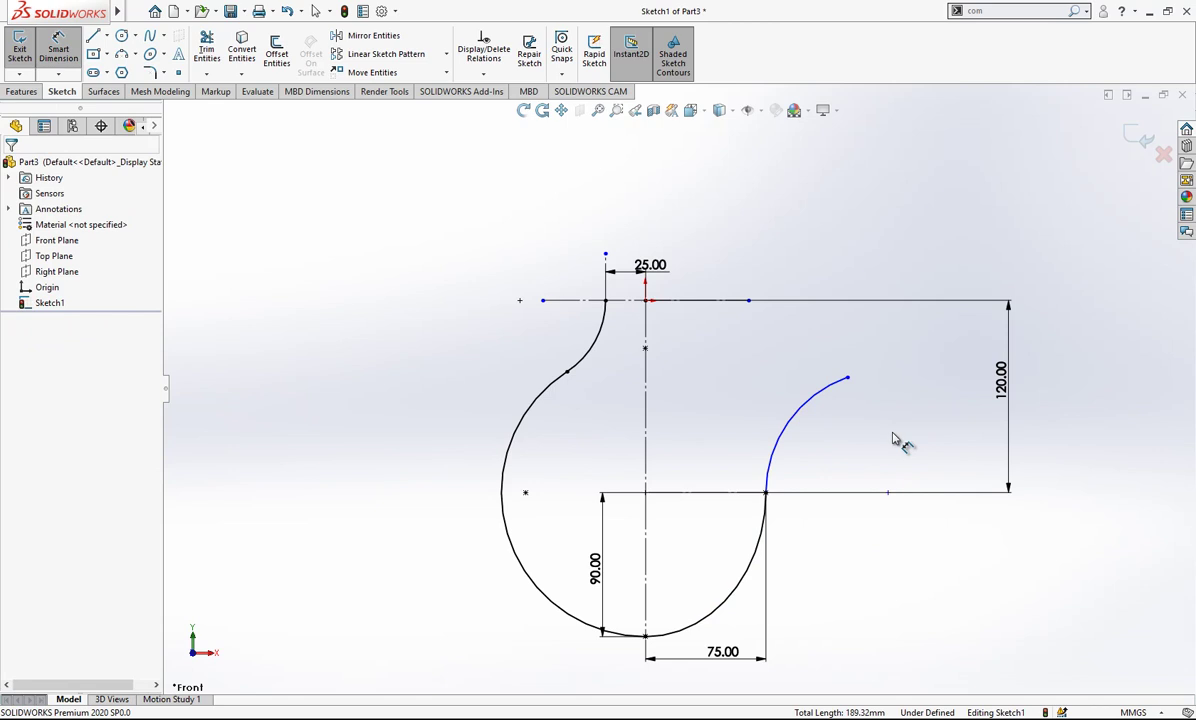
left_click(810, 410)
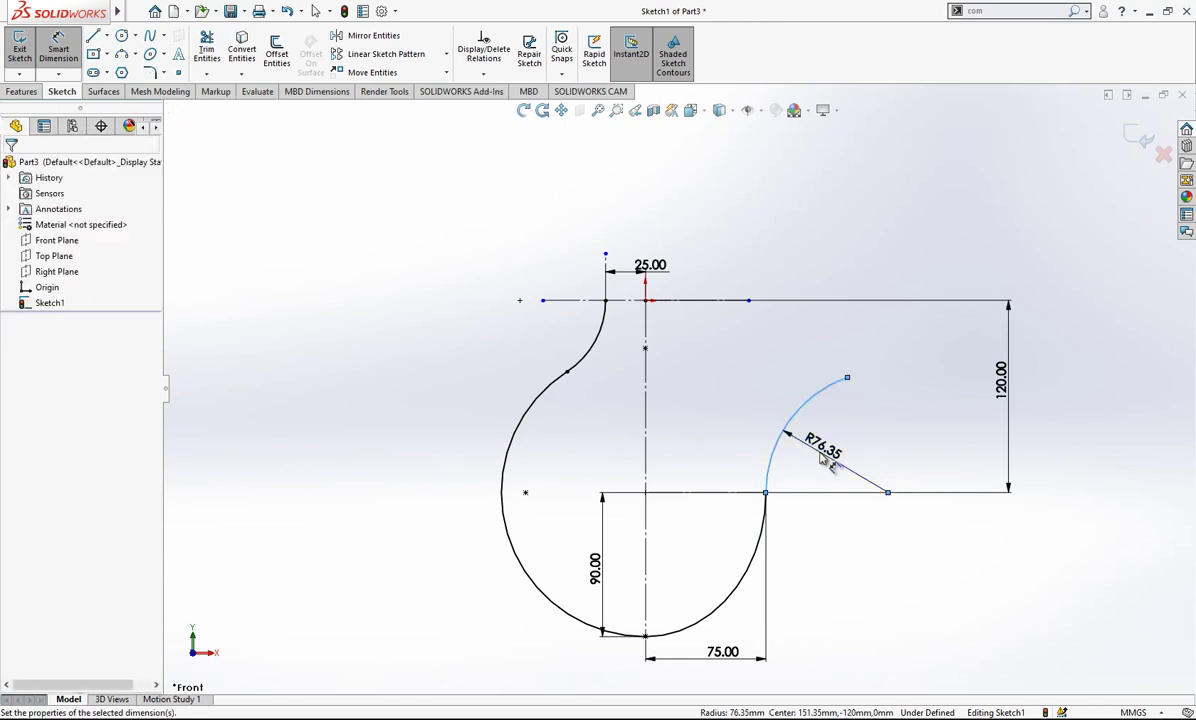
left_click(815, 460)
type("65")
key("Return")
key("Escape")
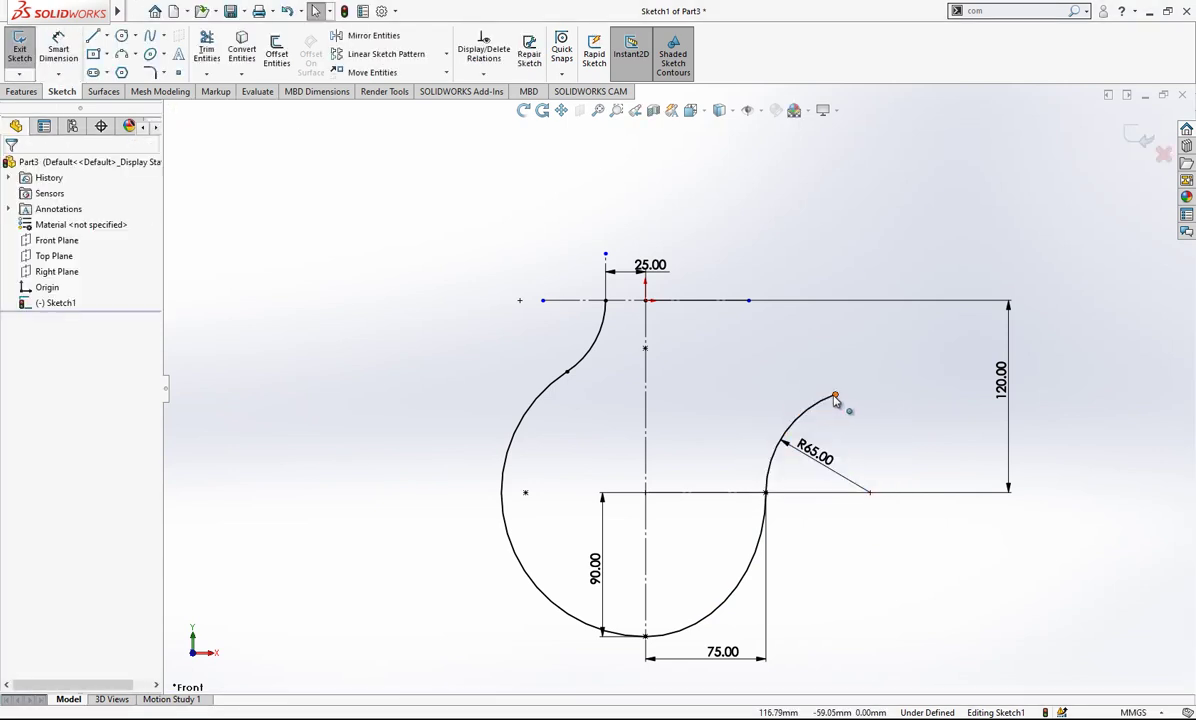
left_click_drag(837, 397, 806, 432)
key("Escape")
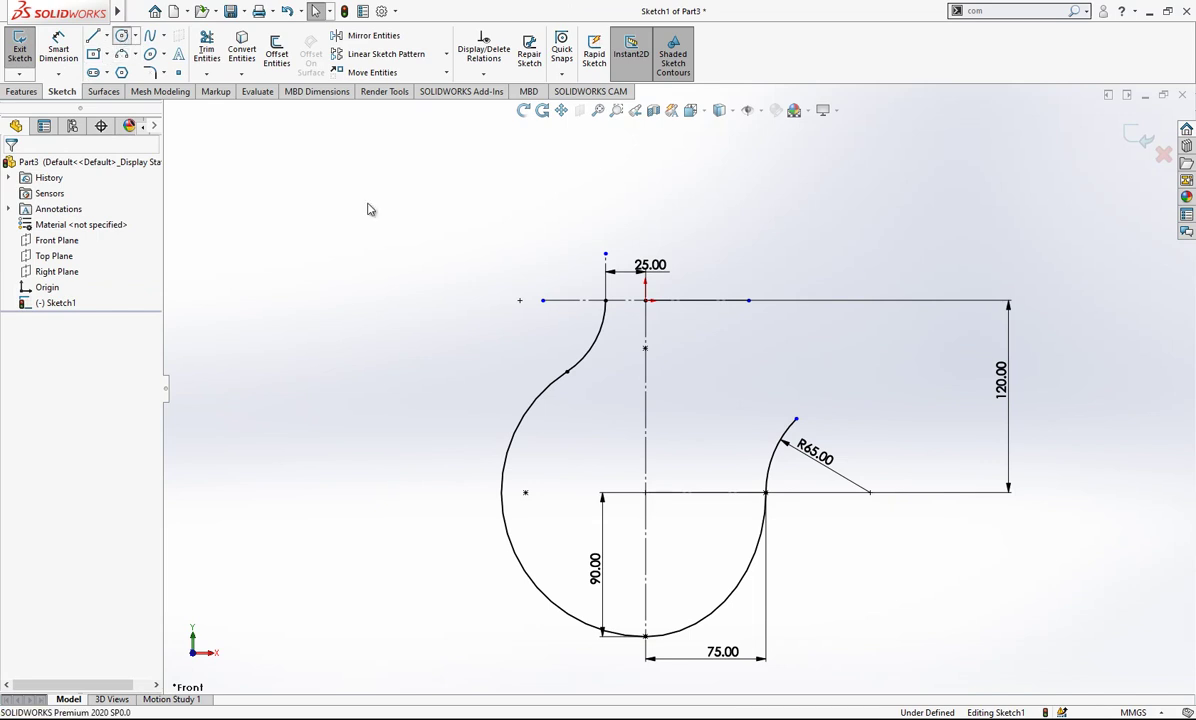
Draw a circle about 101 mm in diameter around the ellipse's centre and convert it to construction geometry
left_click(645, 492)
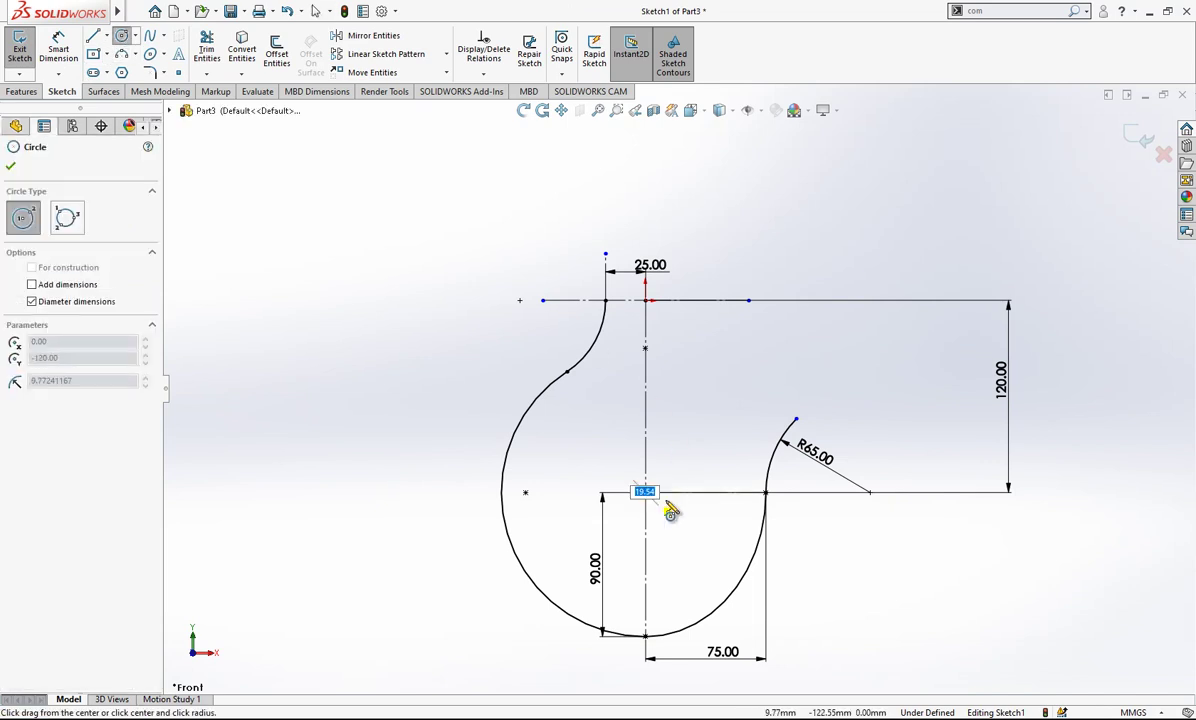
left_click(711, 558)
key("Escape")
left_click(627, 427)
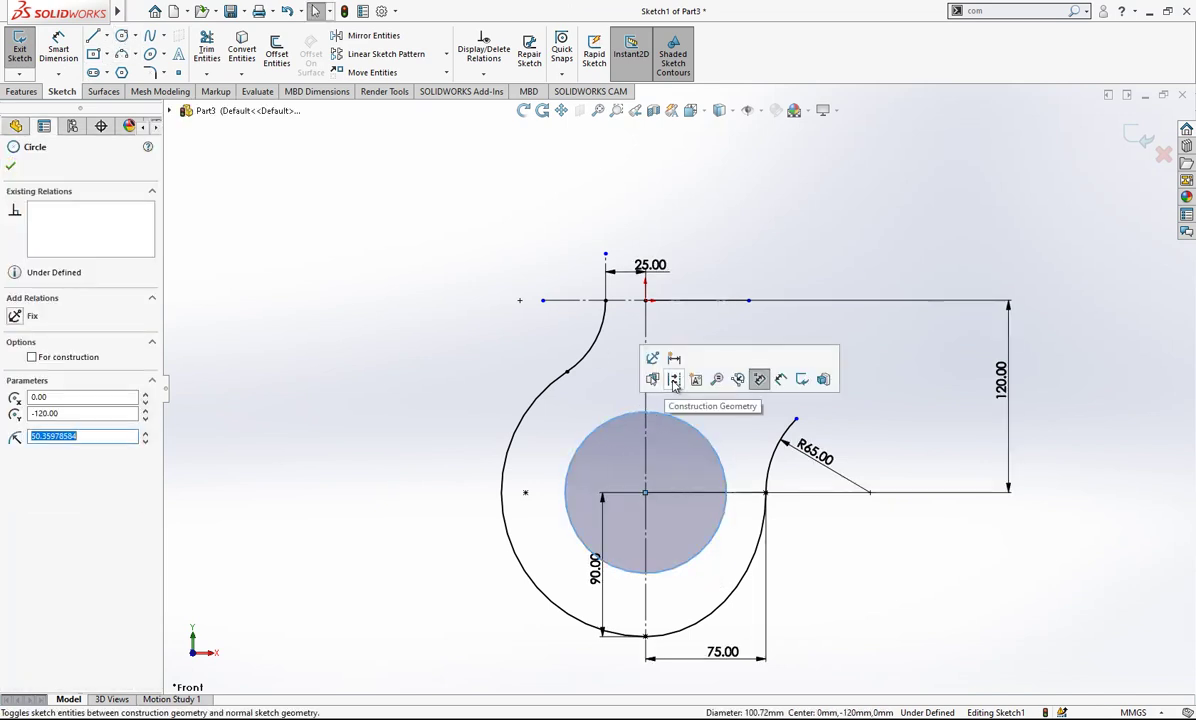
left_click(674, 381)
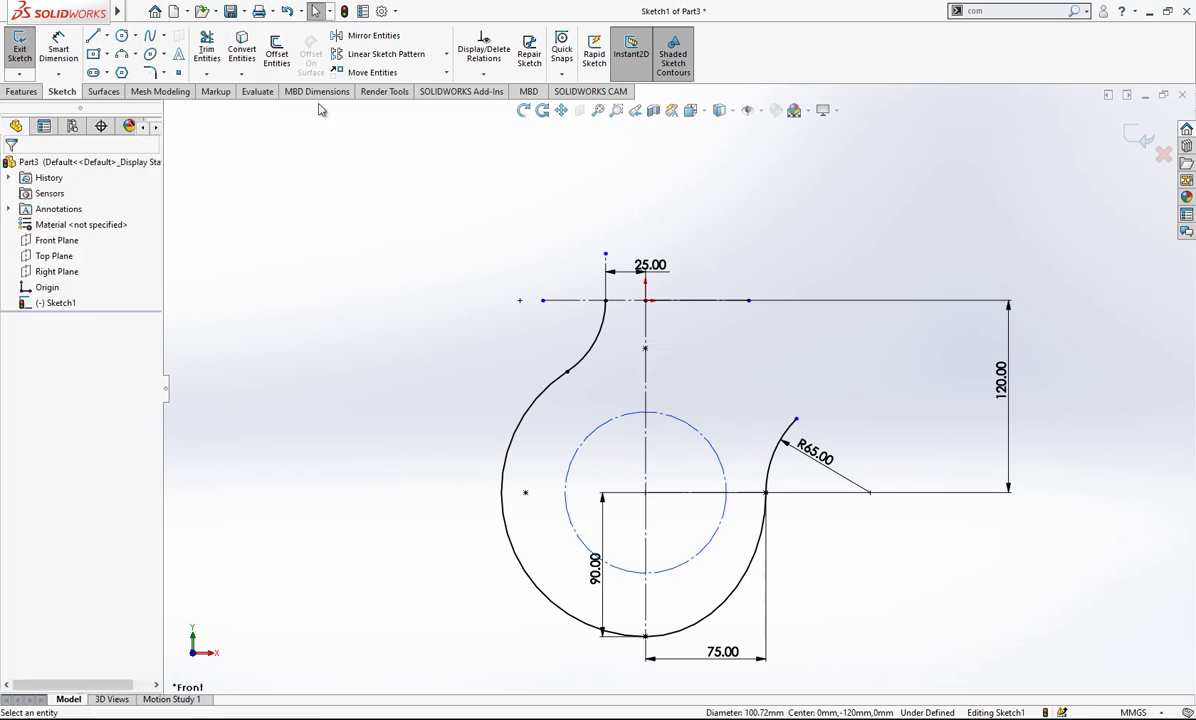
Dimension the construction circle's diameter to 90 mm
left_click(72, 55)
left_click(677, 423)
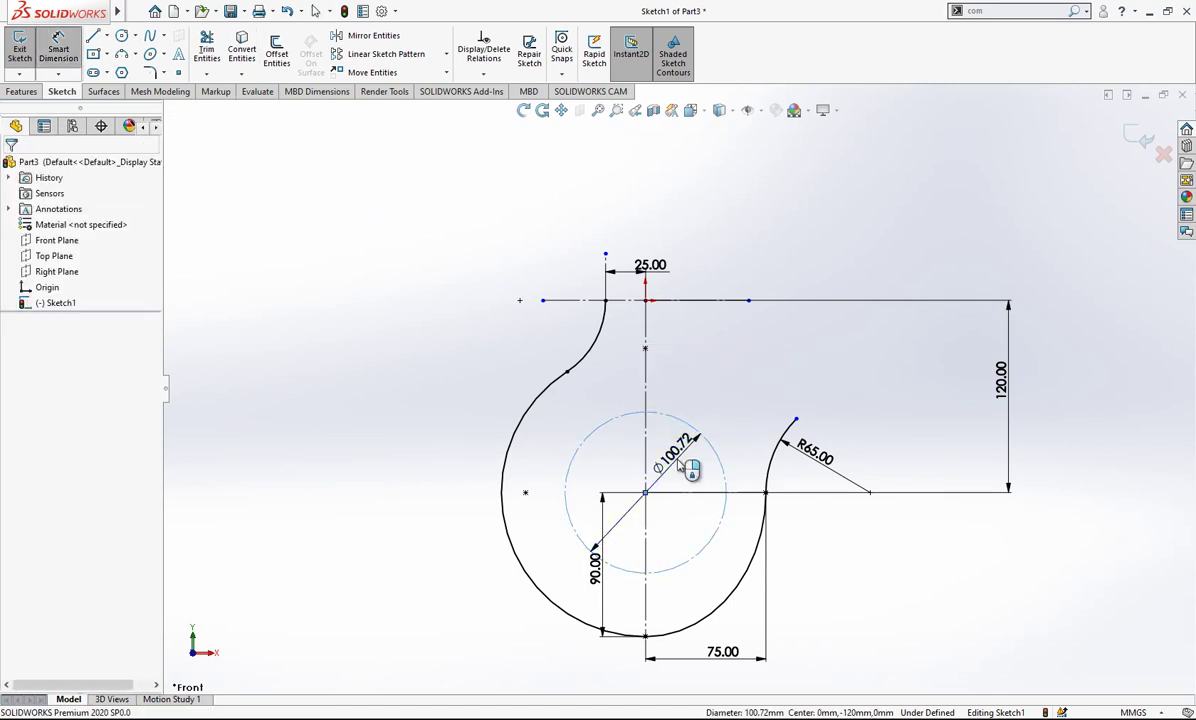
left_click(684, 466)
type("90")
key("Return")
key("Escape")
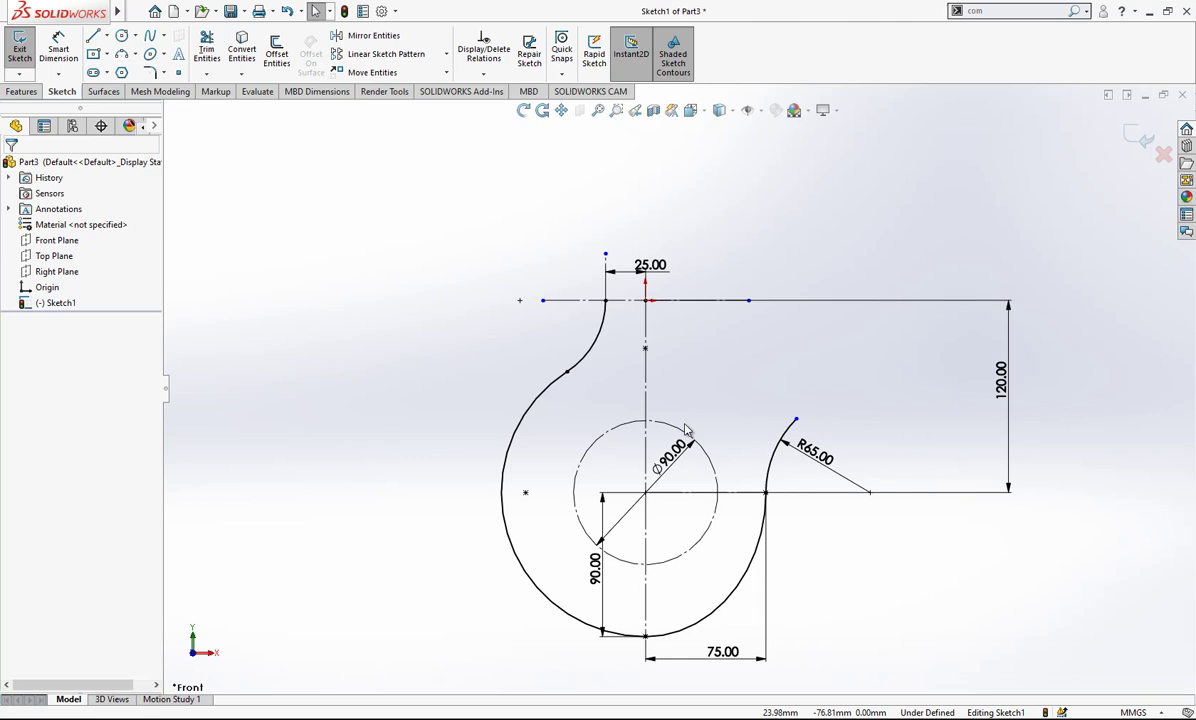
Draw a three-point arc of about 114 mm radius to the left of the R65 arc, and make it tangent to the construction circle
scroll(745, 481, "down", 1)
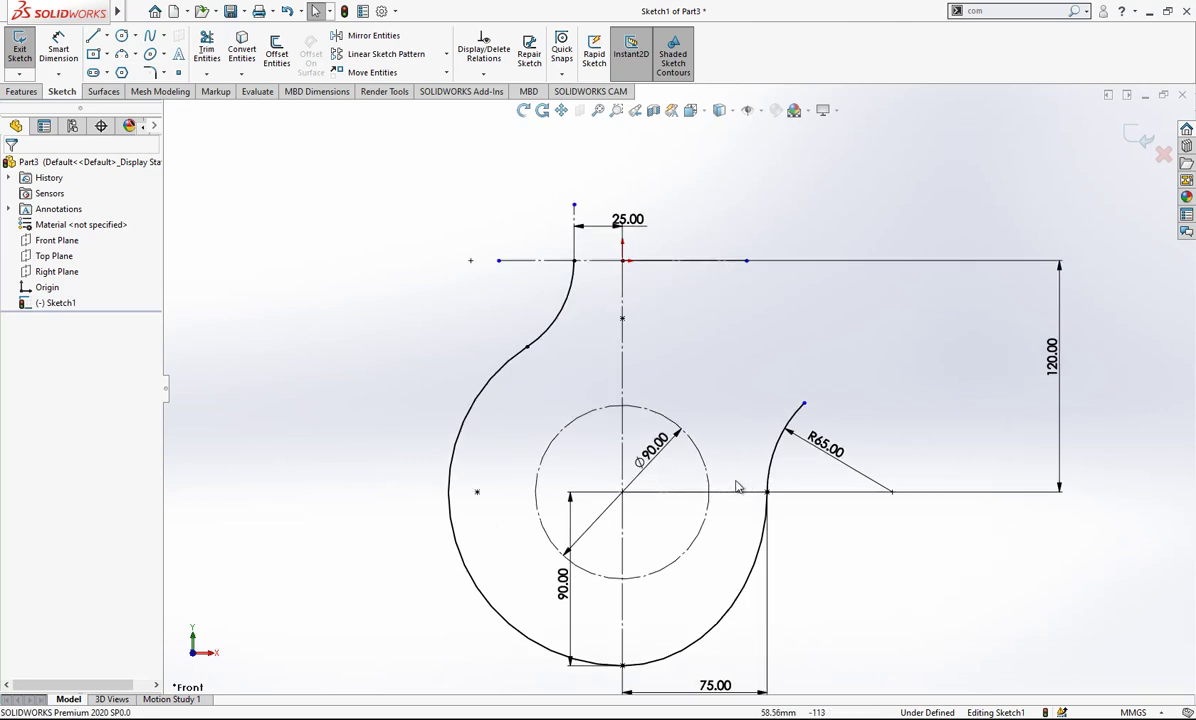
left_click(130, 54)
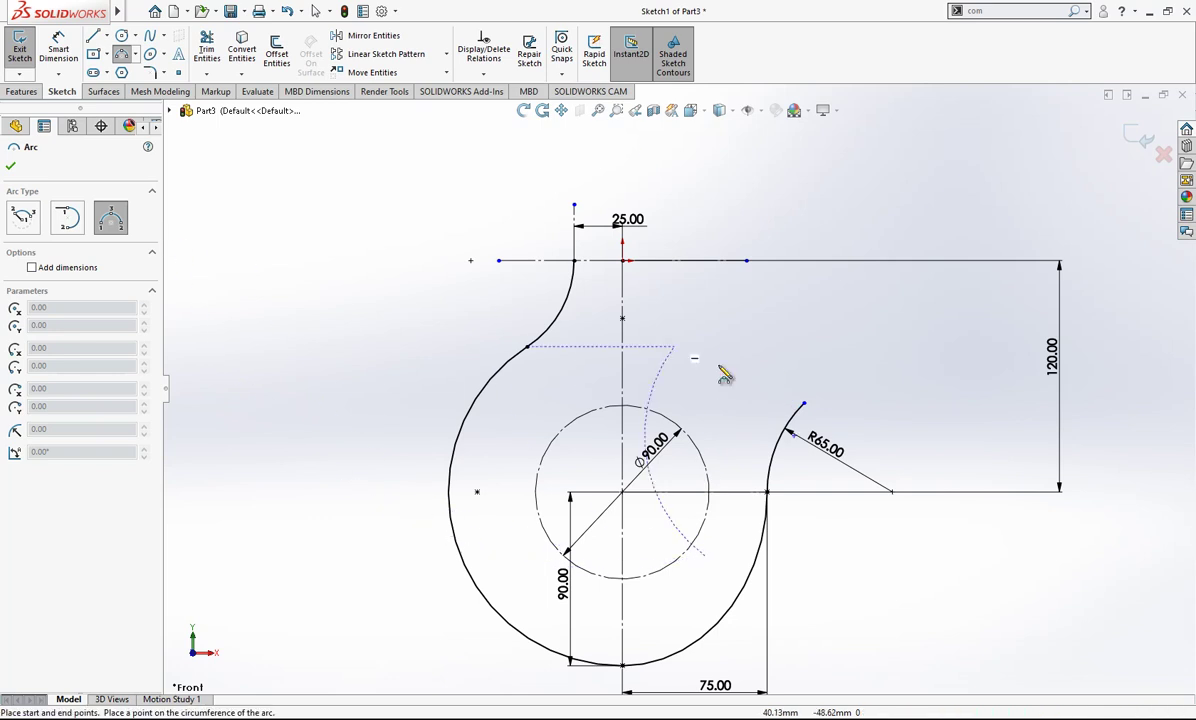
left_click(788, 392)
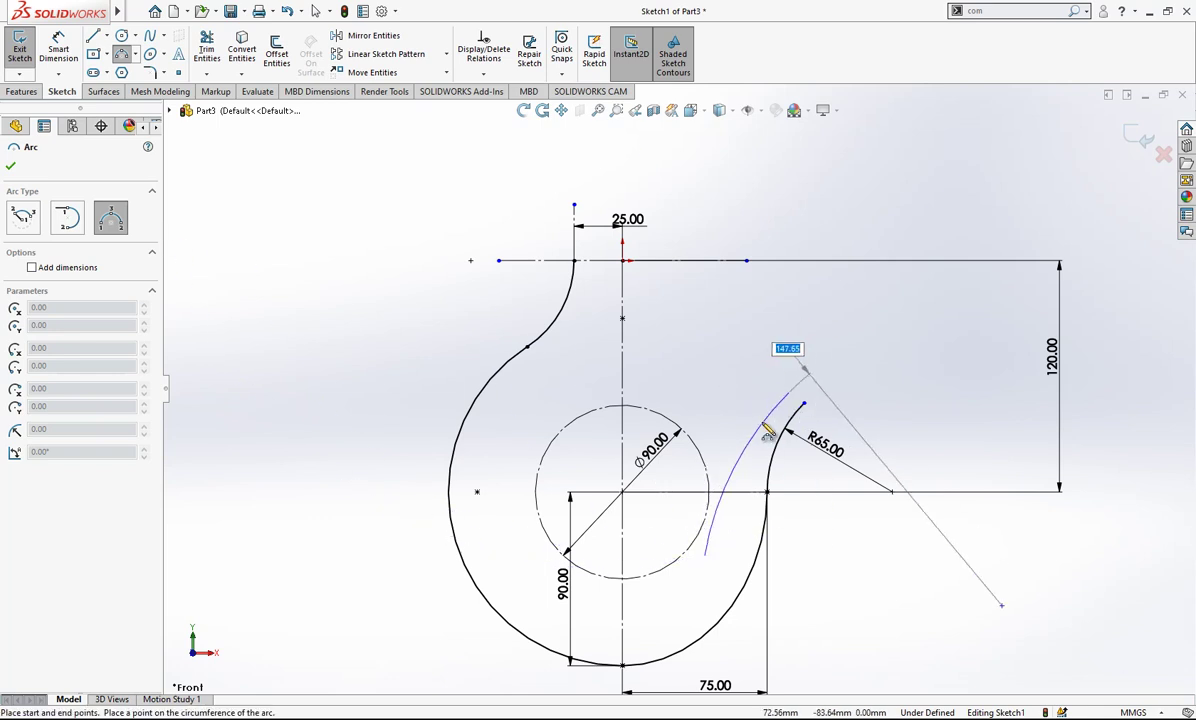
left_click(762, 428)
key("Escape")
left_click(709, 542)
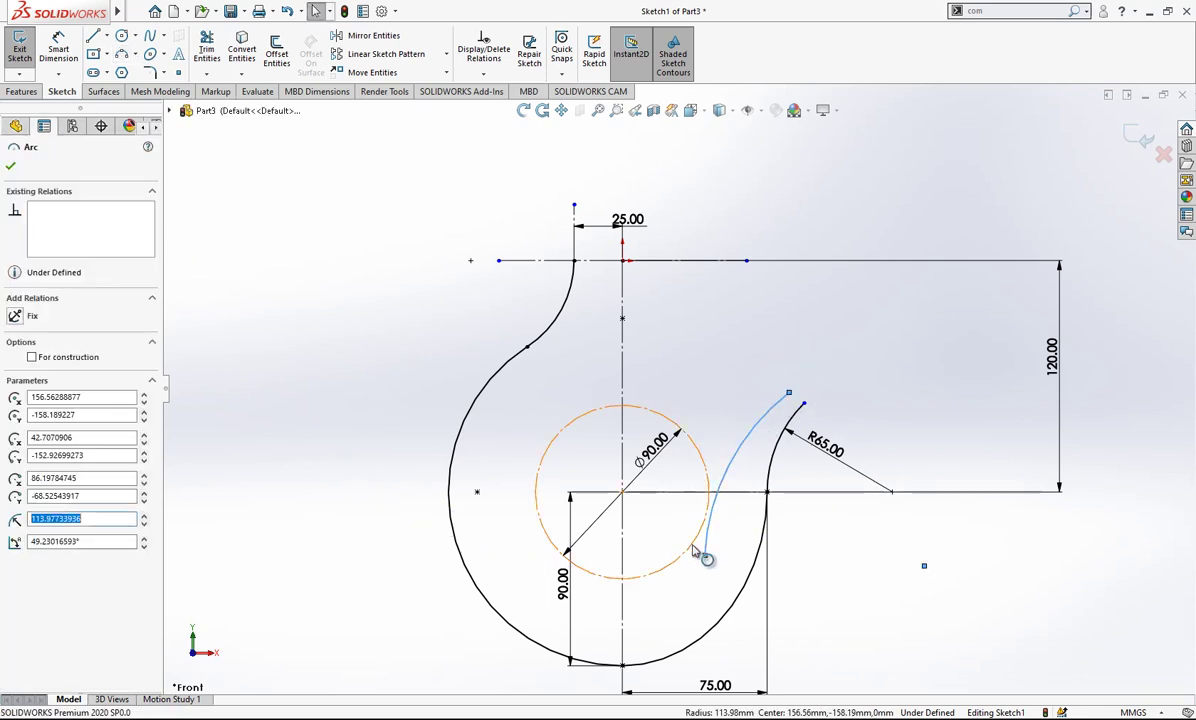
left_click(695, 540, "ctrl")
left_click(40, 419)
key("Escape")
Shorten the new arc by pulling its lower endpoint back onto the construction circle
scroll(711, 511, "down", 1)
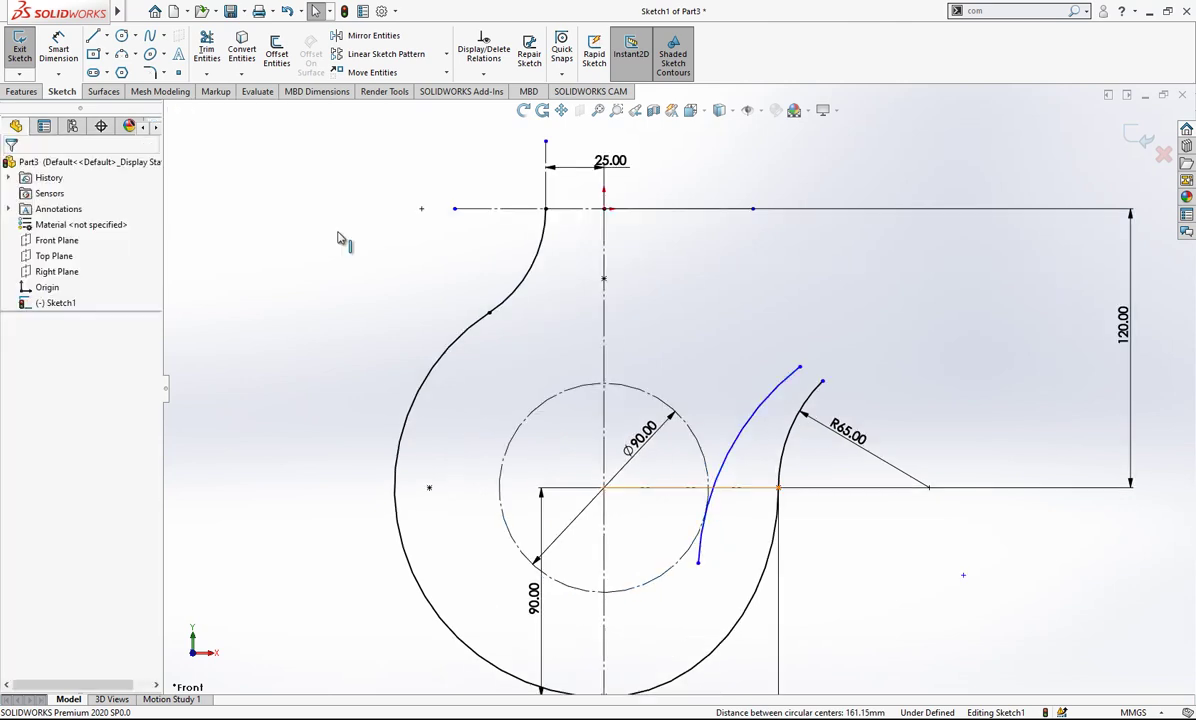
left_click(207, 50)
scroll(737, 523, "down", 1)
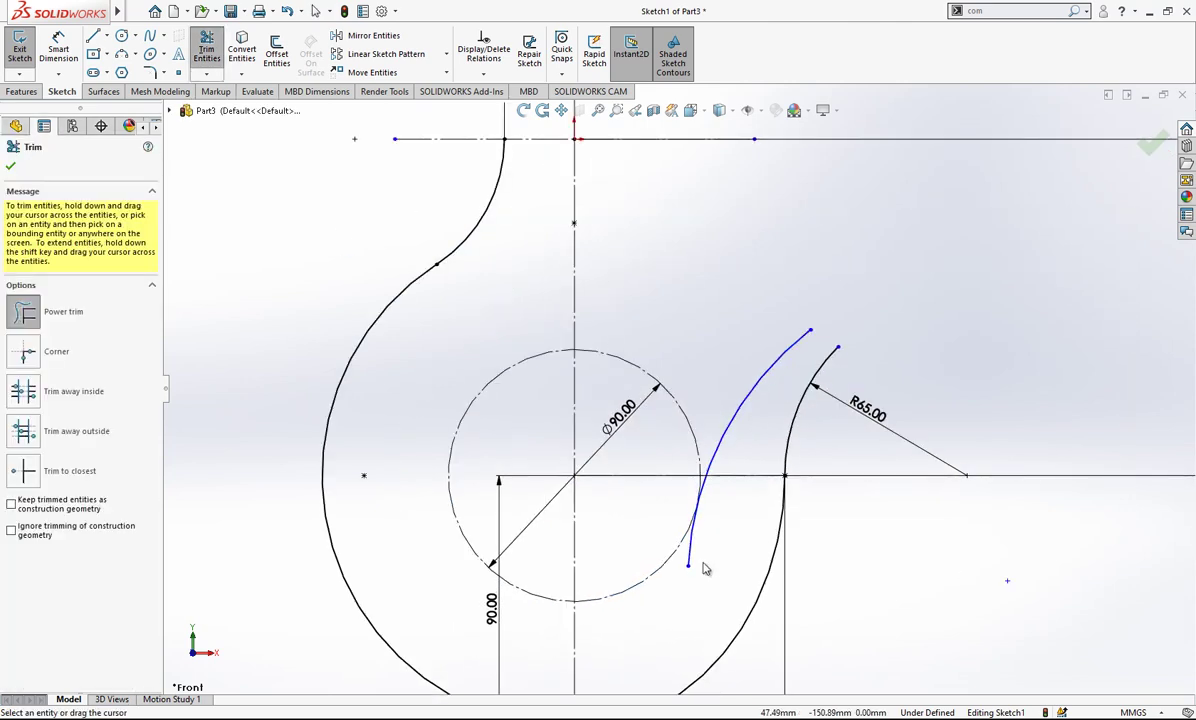
key("Escape")
scroll(765, 478, "up", 1)
scroll(677, 390, "up", 1)
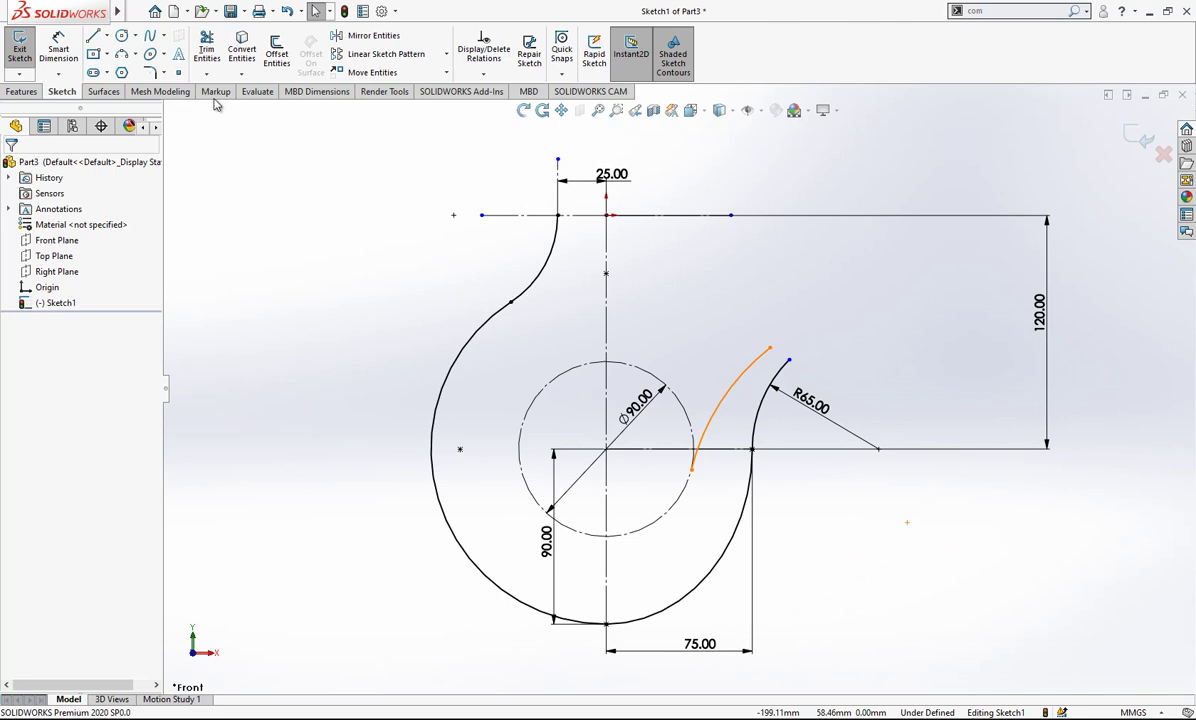
Draw a line about 96 mm long from the circle's centre up and to the right, and convert it to construction geometry
left_click(94, 35)
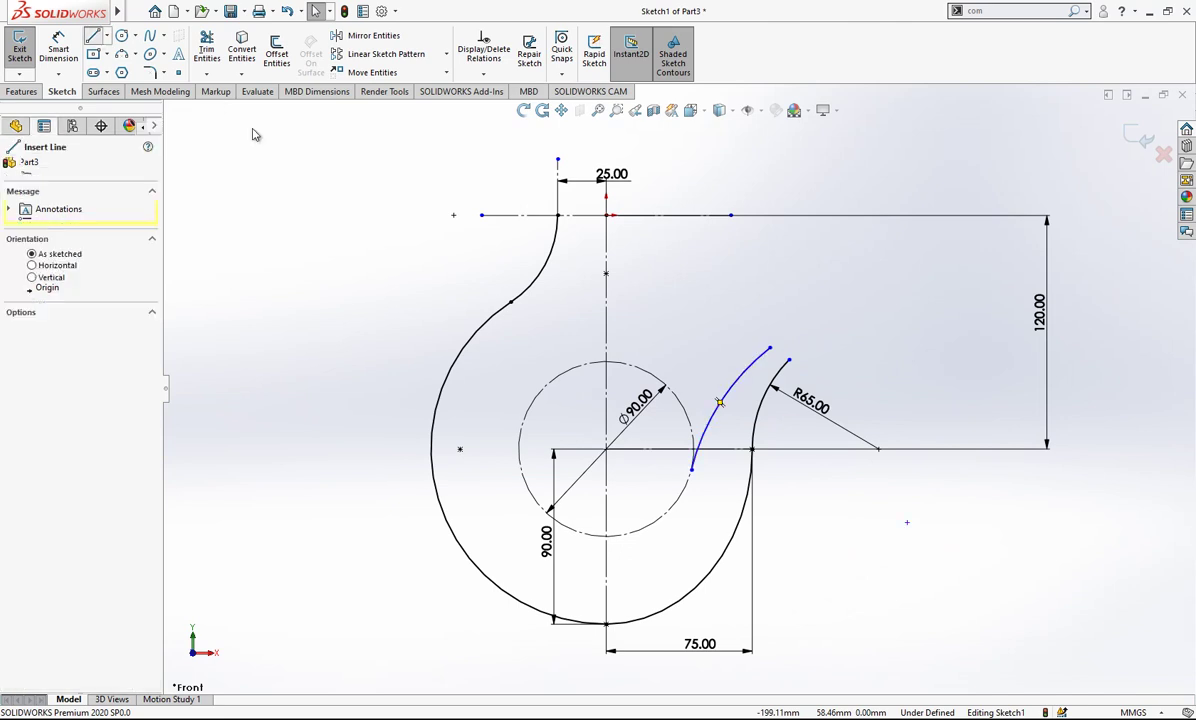
left_click(606, 449)
left_click(691, 281)
key("Escape")
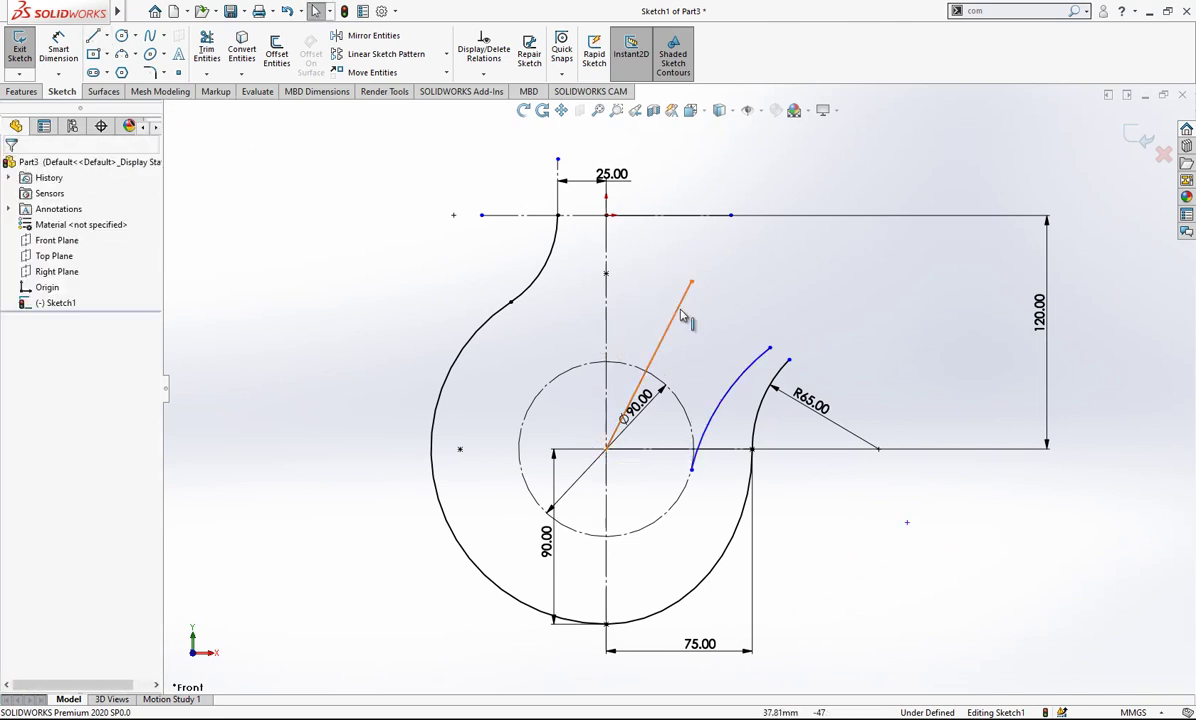
left_click(678, 308)
left_click(691, 259)
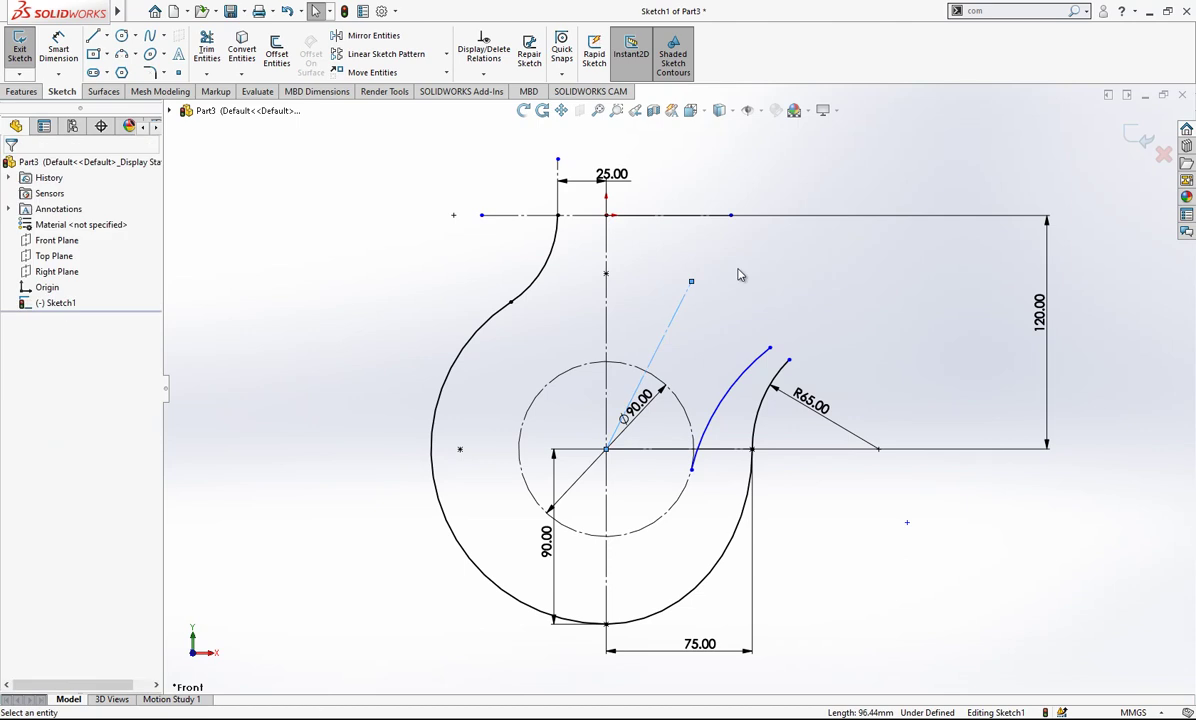
Dimension the angle between the vertical centreline and the slanted construction line to 35°
left_click(60, 38)
left_click(606, 327)
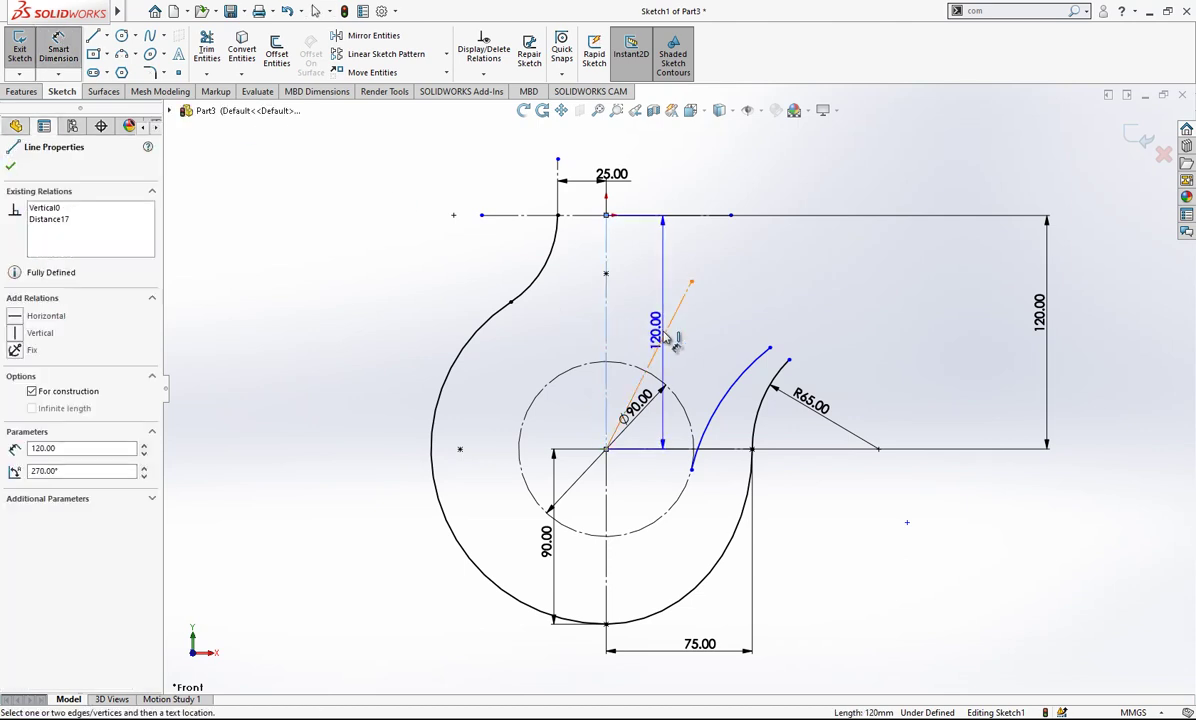
left_click(663, 338)
left_click(657, 297)
type("35")
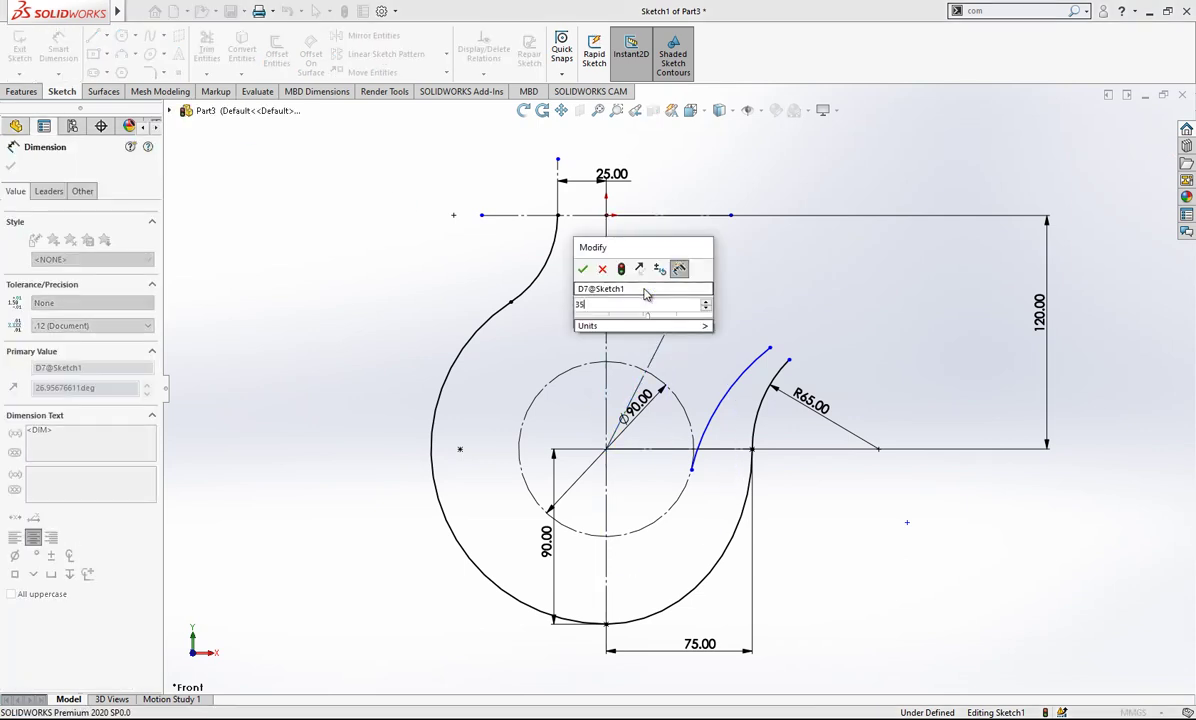
key("Return")
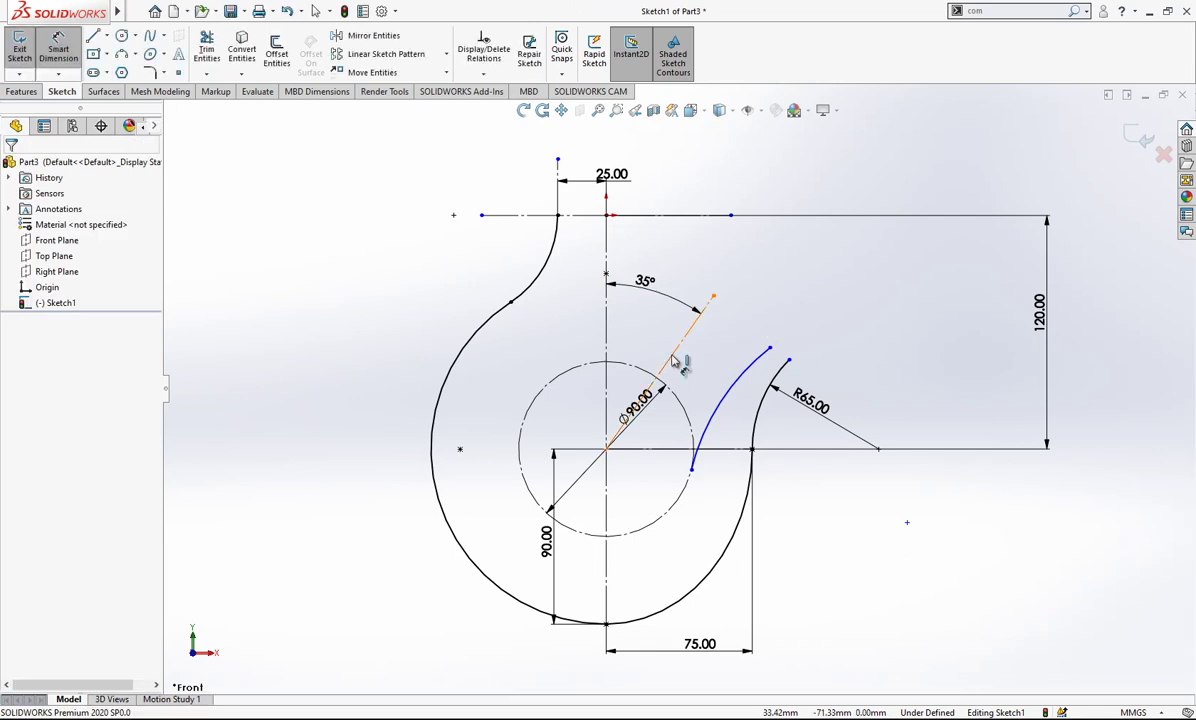
Dimension the distance between the slanted construction line and the inner arc to 33 mm
left_click(666, 362)
left_click(737, 350)
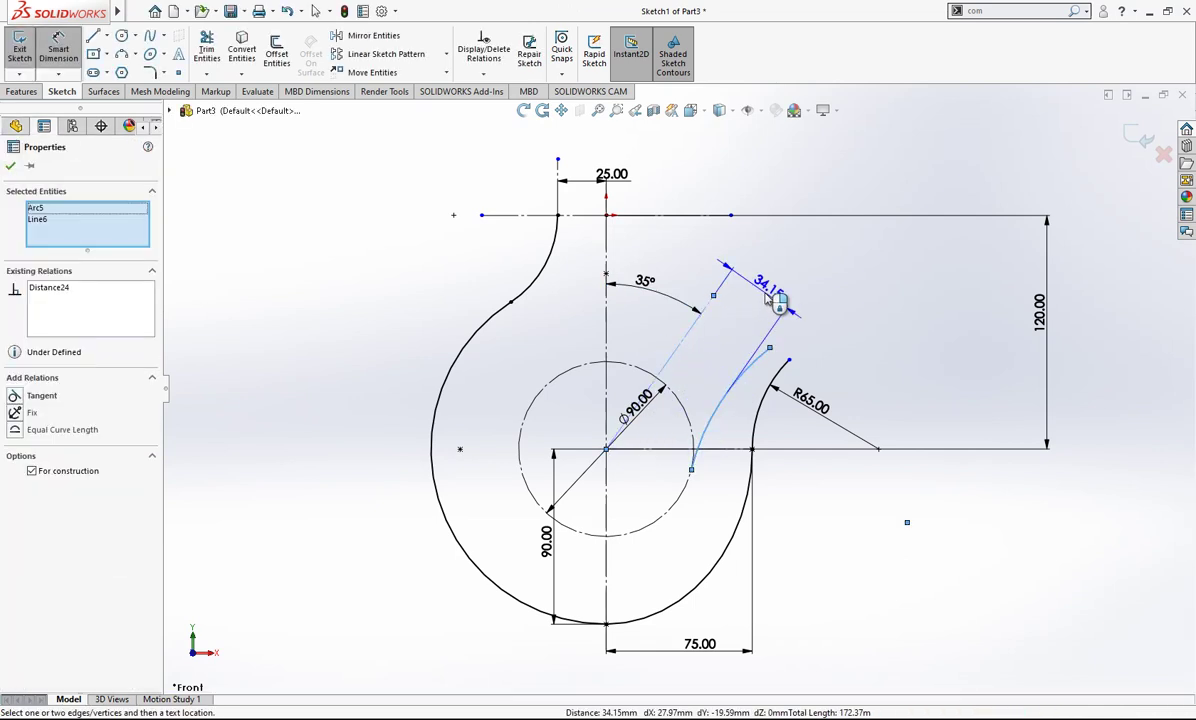
left_click(767, 298)
type("33")
key("Return")
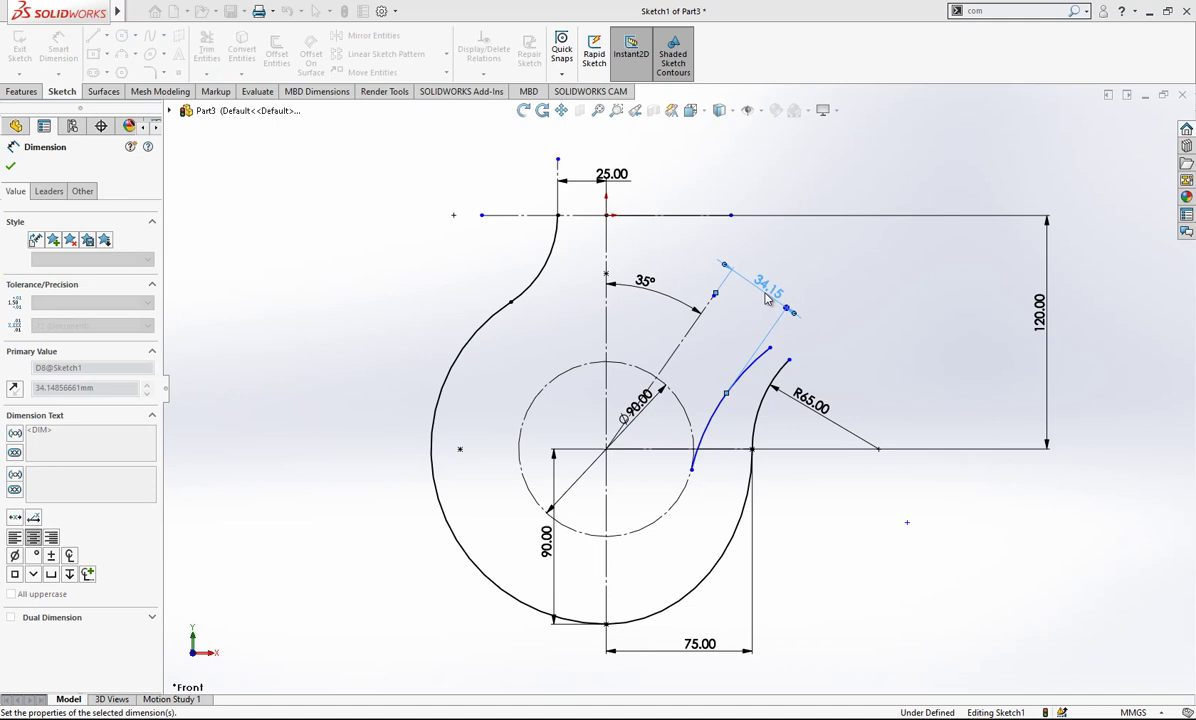
key("Escape")
Dimension the inner arc's radius to 75 mm
left_click(717, 415)
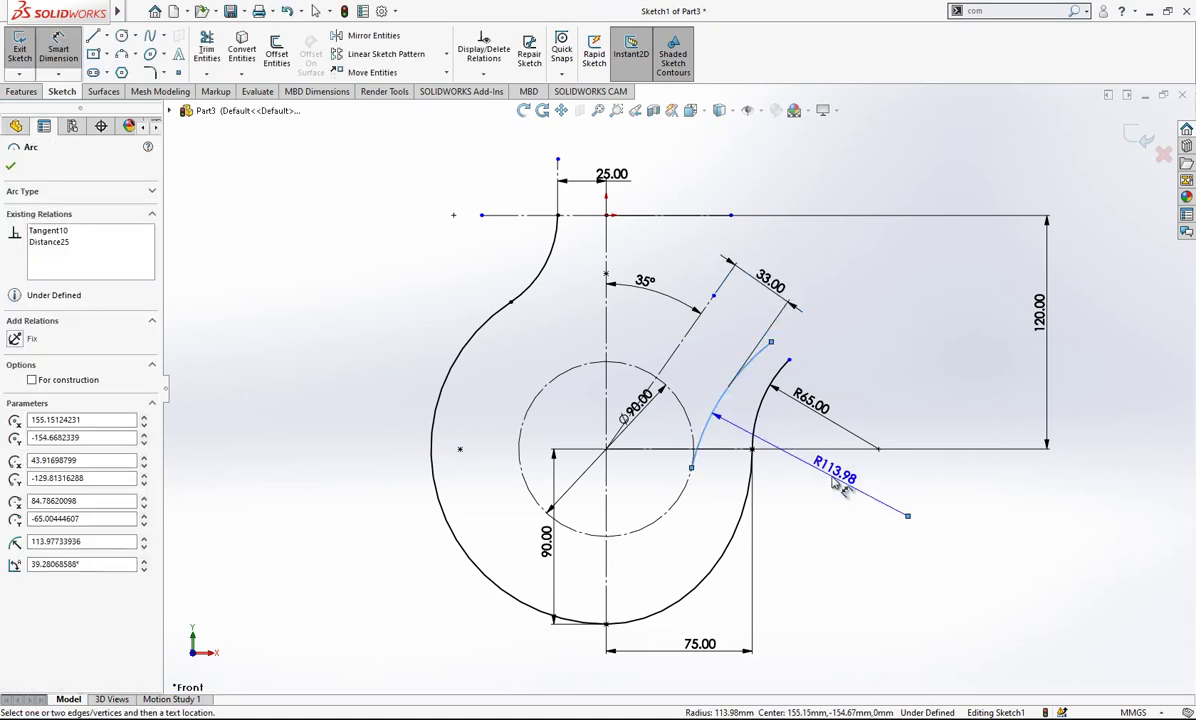
left_click(832, 480)
type("75")
key("Return")
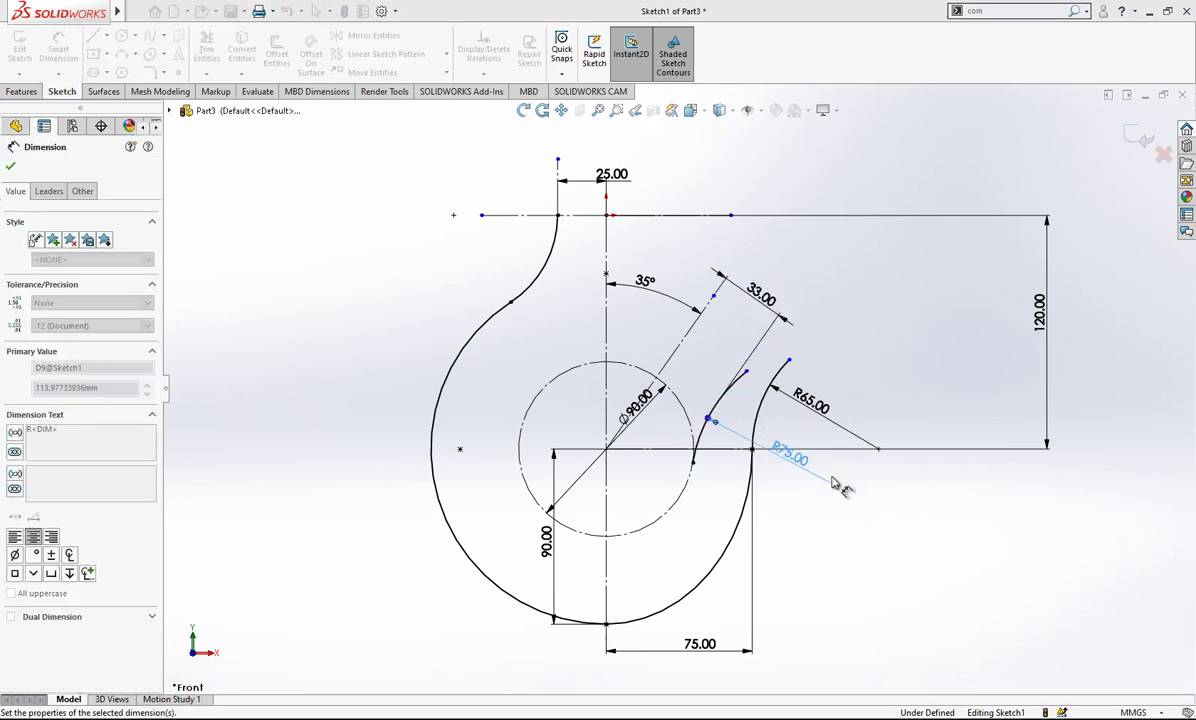
key("Escape")
Shorten the R65 arc by pulling its free upper endpoint back along the curve
scroll(780, 375, "down", 3)
left_click(800, 356)
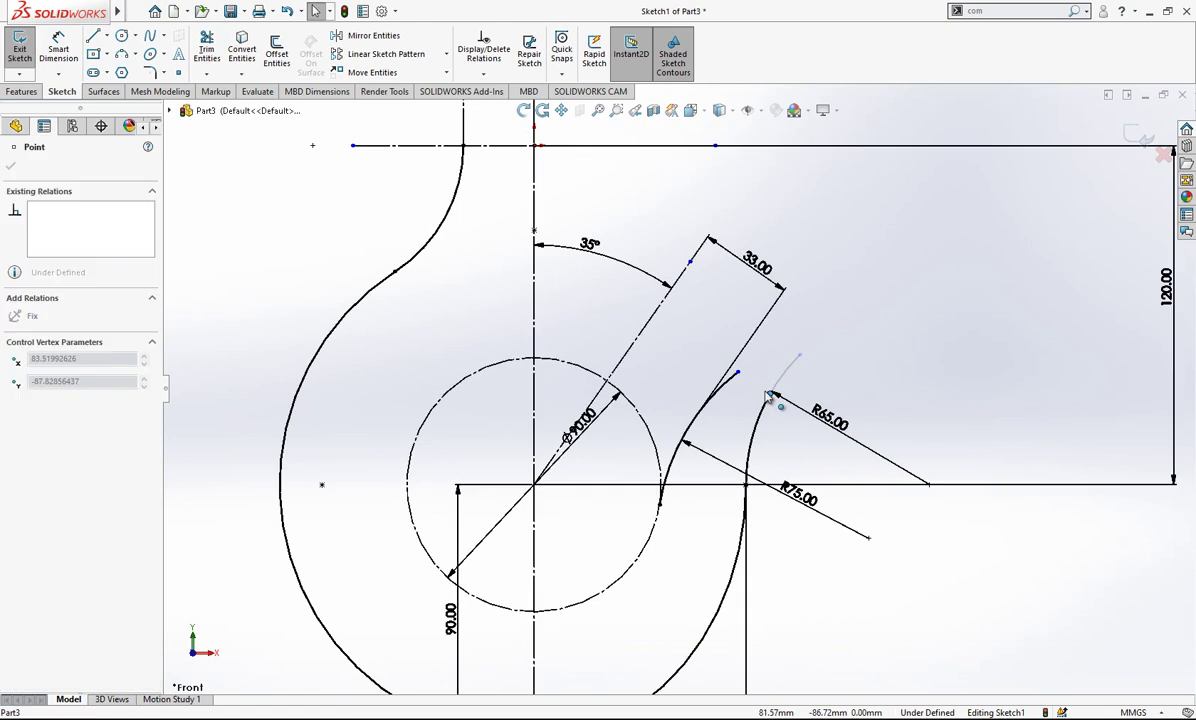
scroll(795, 380, "down", 2)
key("Escape")
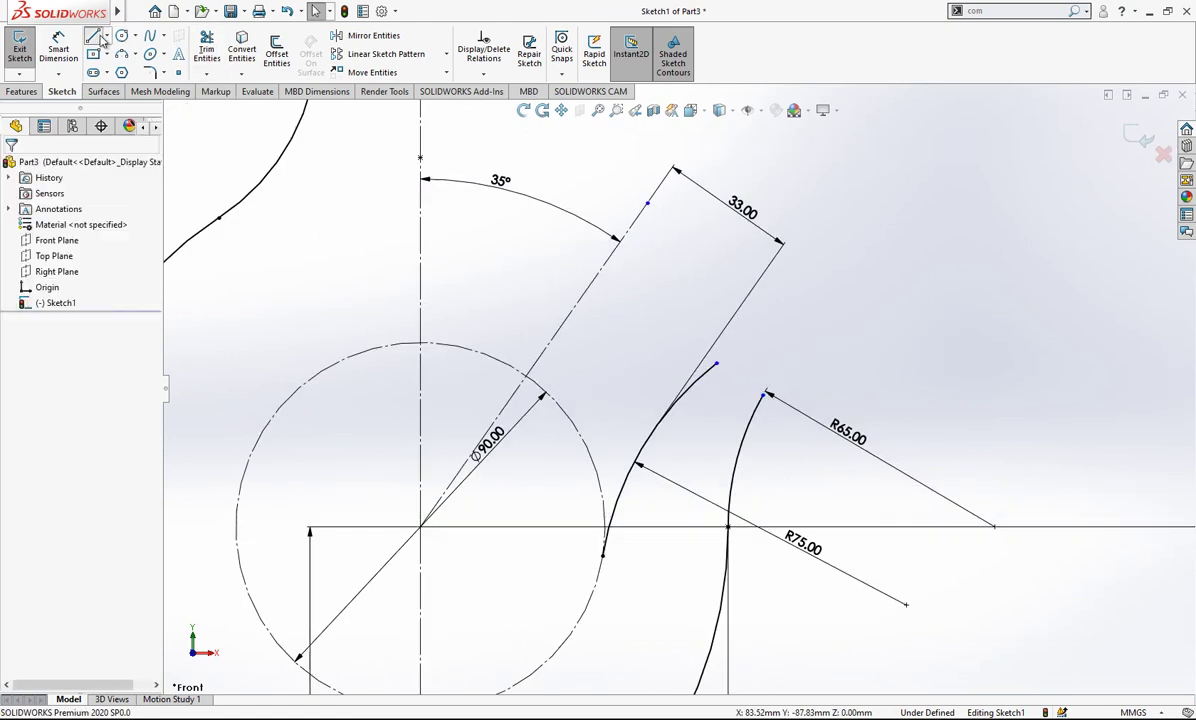
Join the upper endpoints of the R75 and R65 arcs with a line about 14 mm long and convert it to construction geometry
left_click(93, 36)
left_click(716, 364)
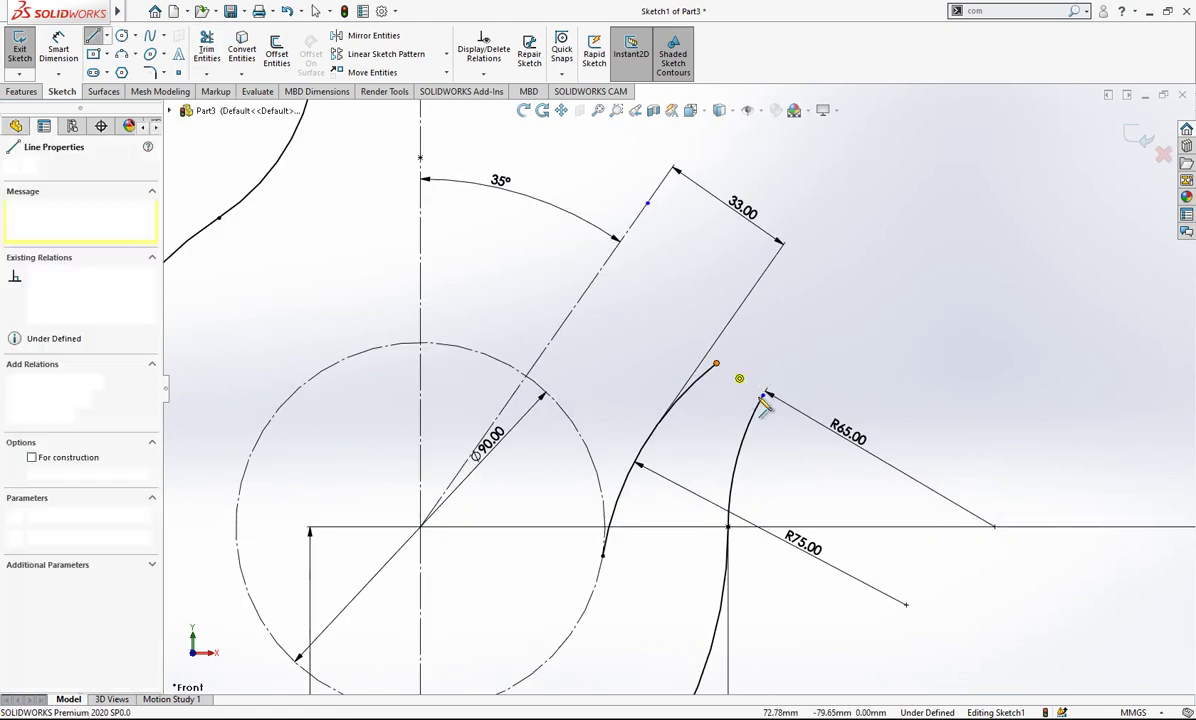
left_click(765, 394)
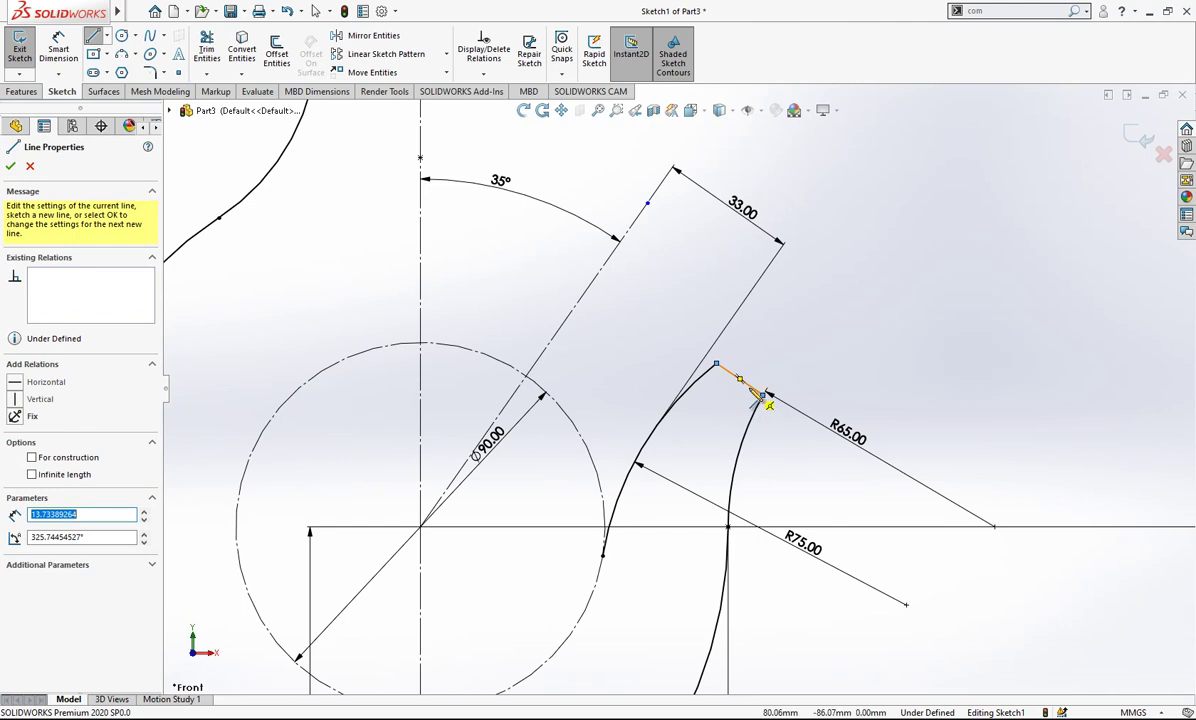
key("Escape")
left_click(758, 396)
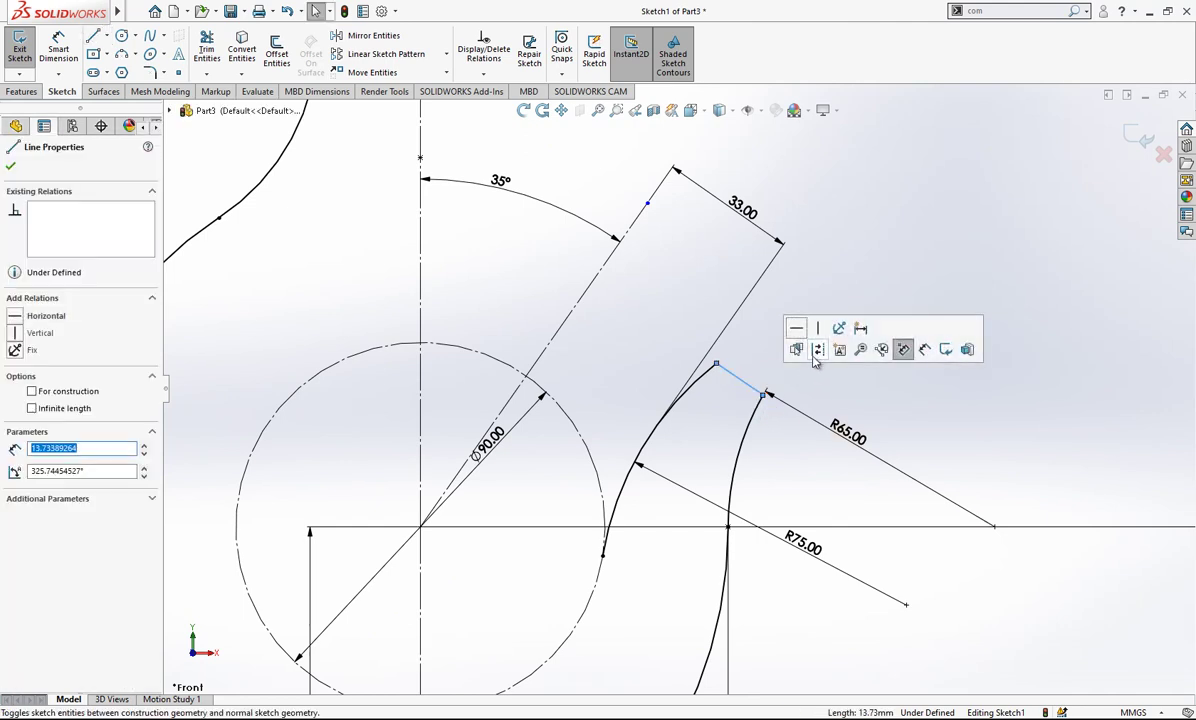
key("Escape")
Make the short line between the arc ends perpendicular to the slanted construction line
left_click(745, 387)
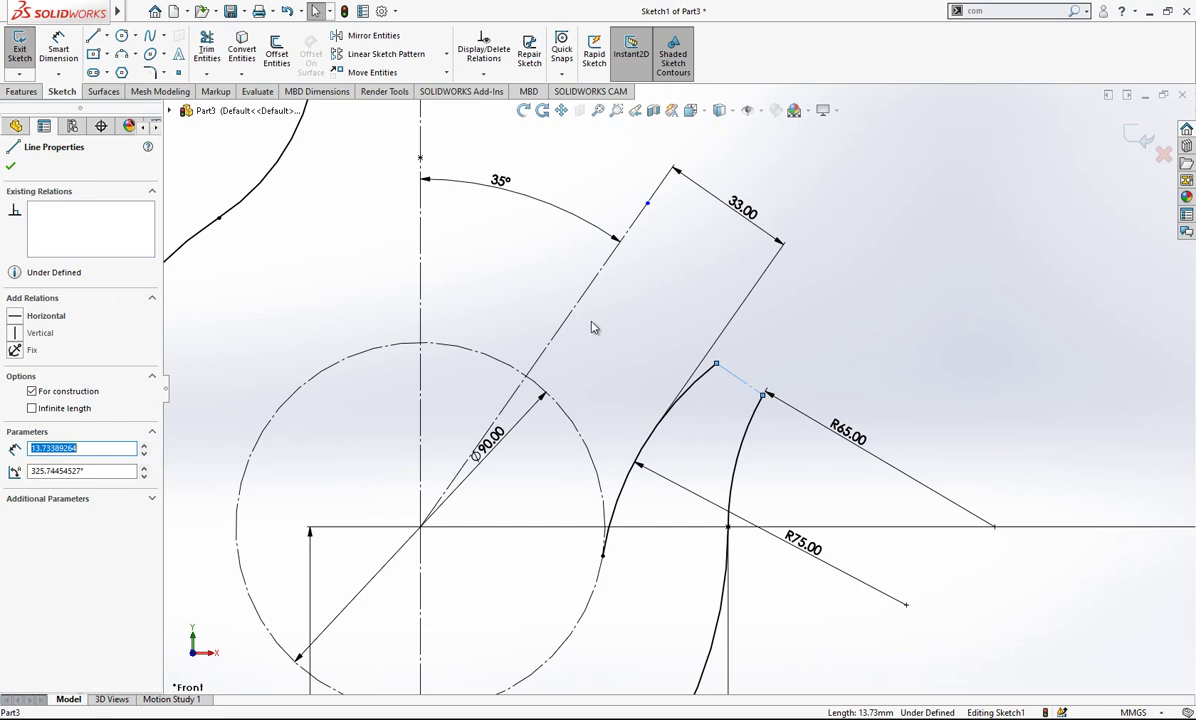
left_click(580, 305, "ctrl")
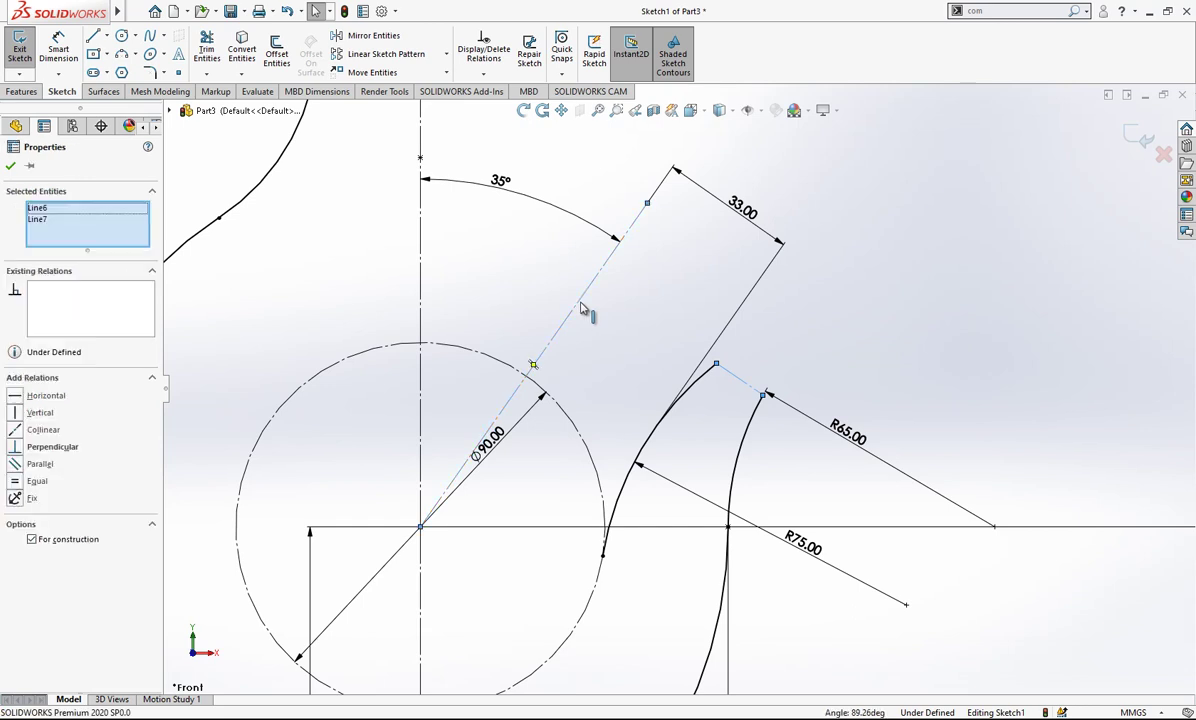
left_click(53, 447)
left_click(662, 304)
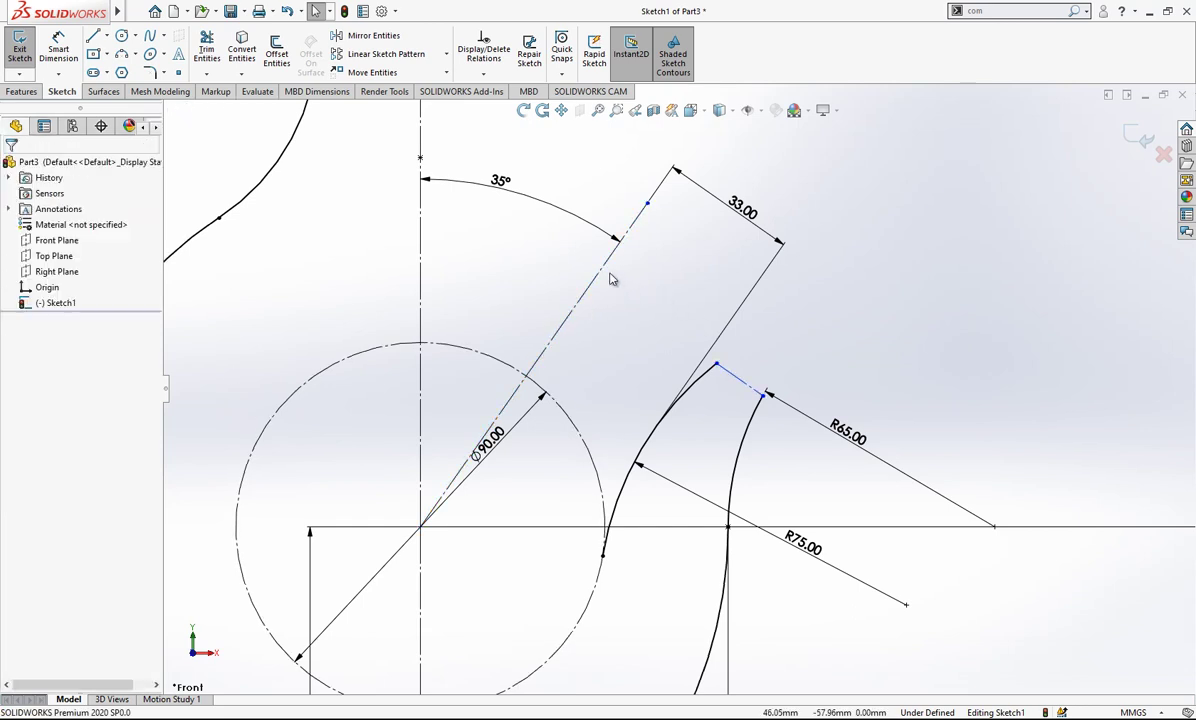
Dimension the short construction line between the arc ends to 12 mm
scroll(699, 343, "up", 2)
left_click(58, 48)
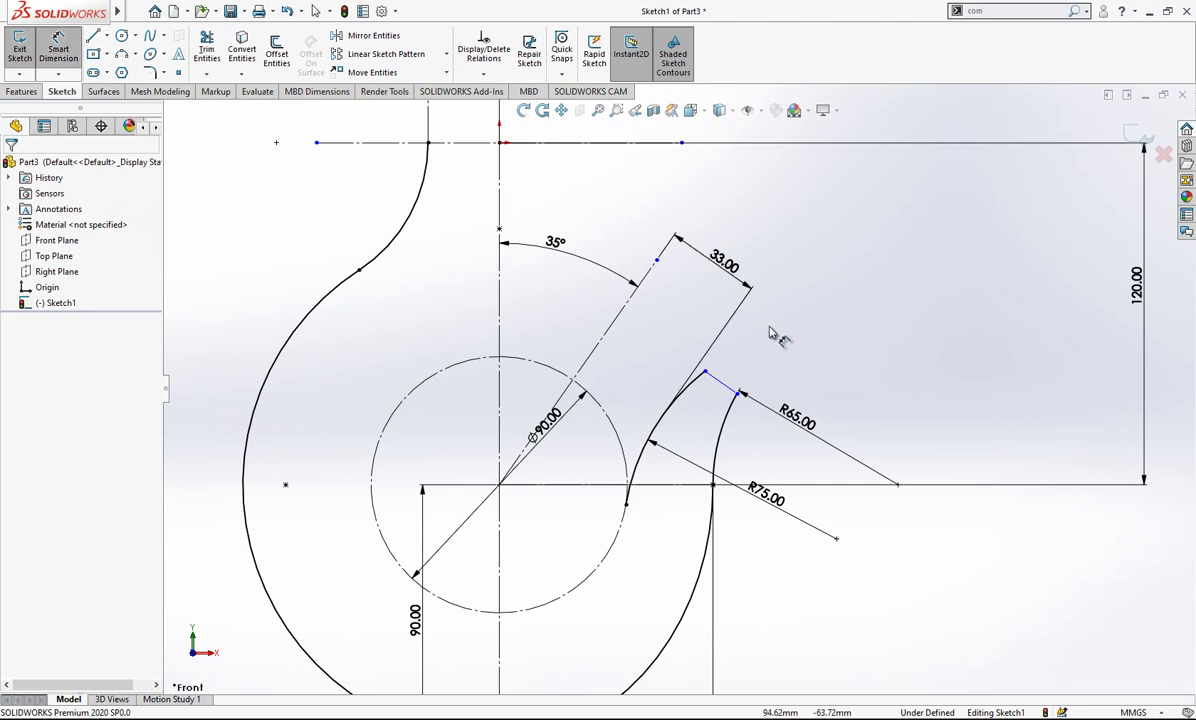
left_click(718, 385)
left_click(861, 394)
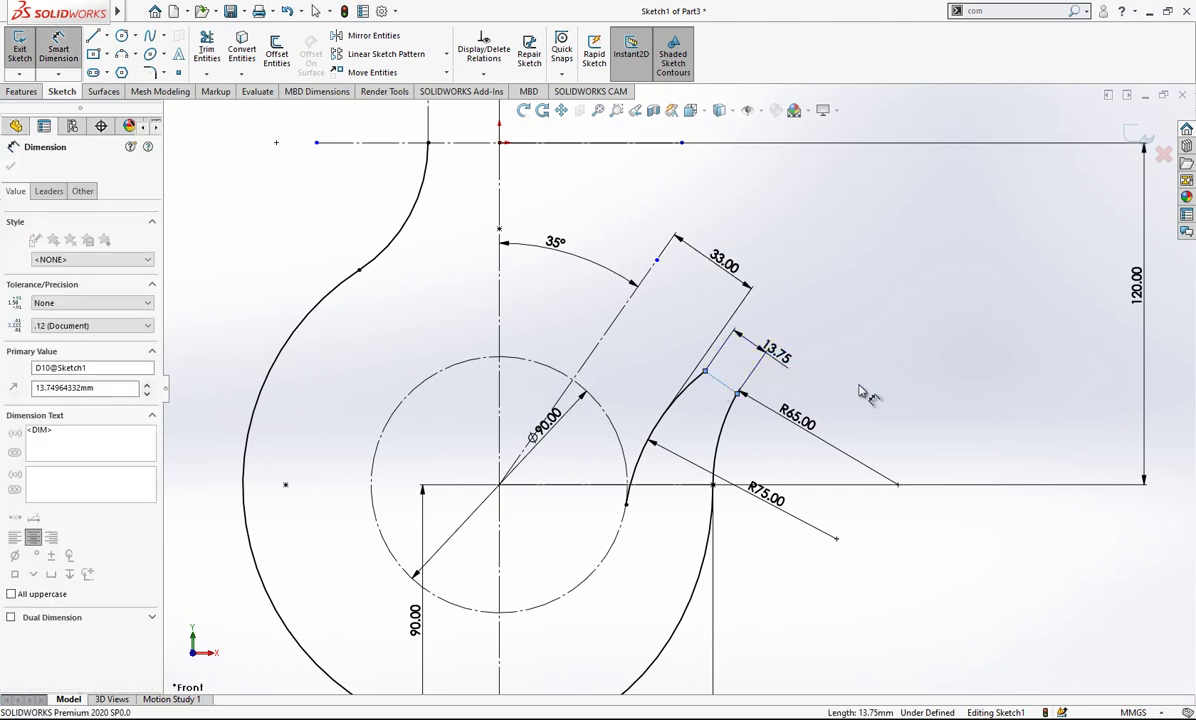
type("12")
key("Return")
left_click(925, 395)
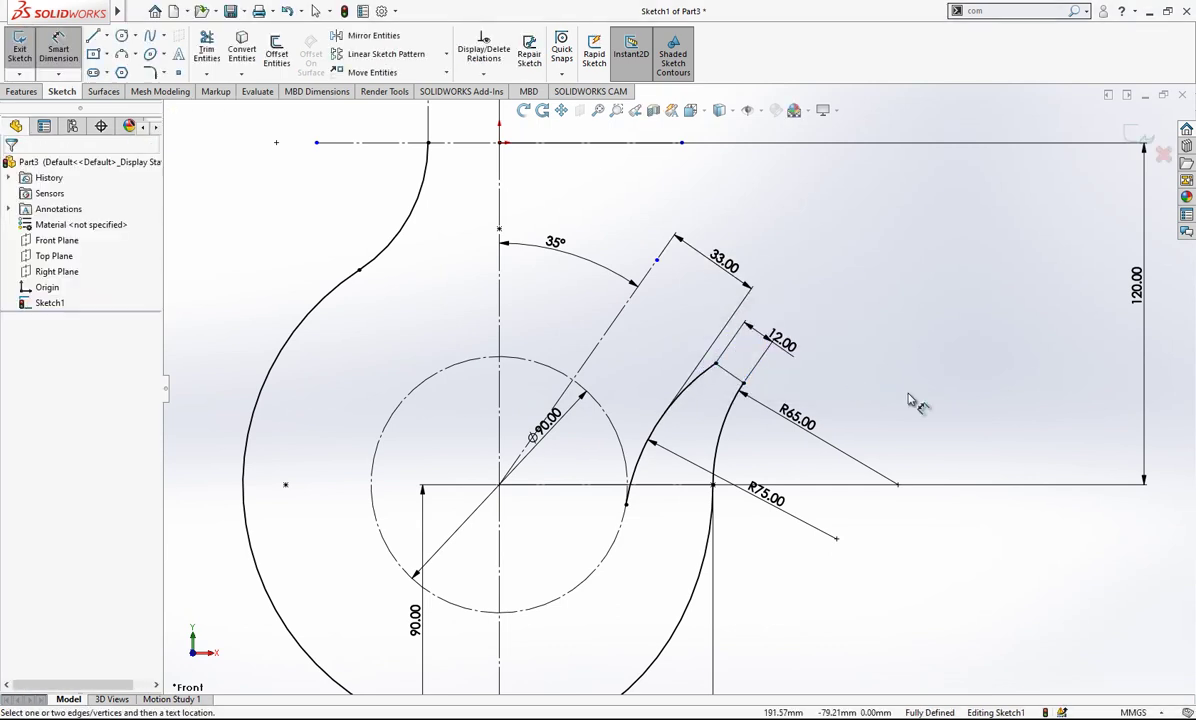
Finish the profile sketch and leave sketch editing
scroll(830, 395, "up", 2)
middle_click_drag(822, 393, 796, 398, "ctrl")
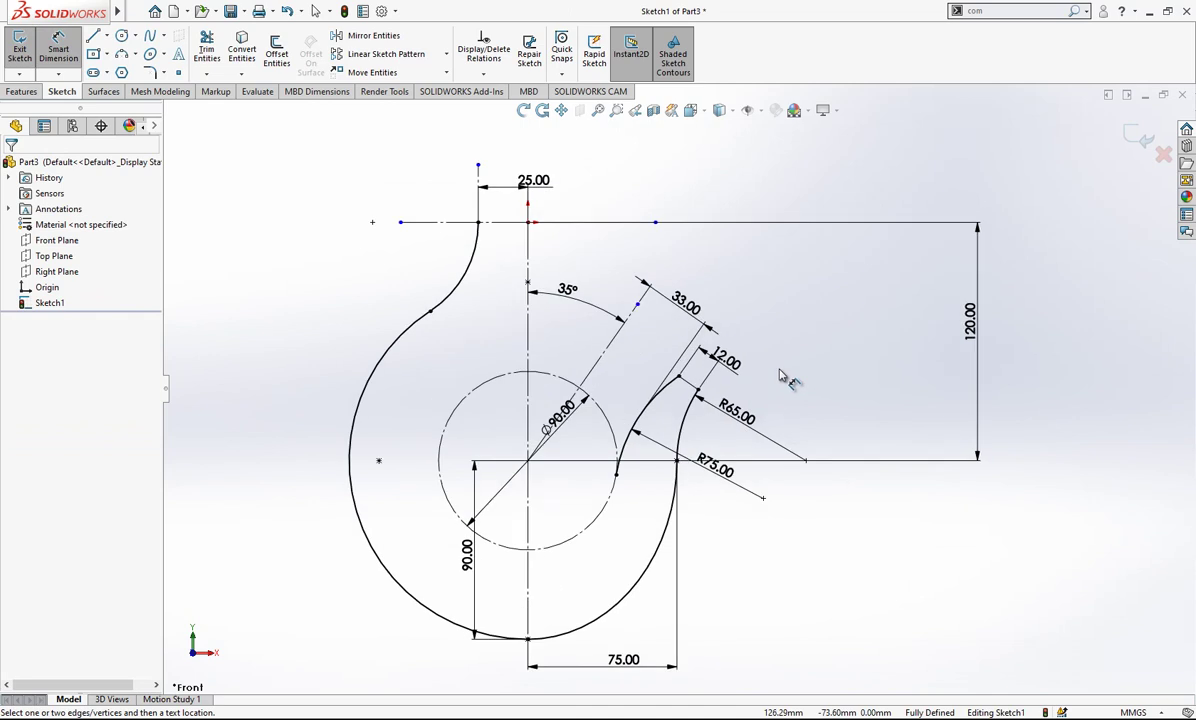
left_click(1130, 135)
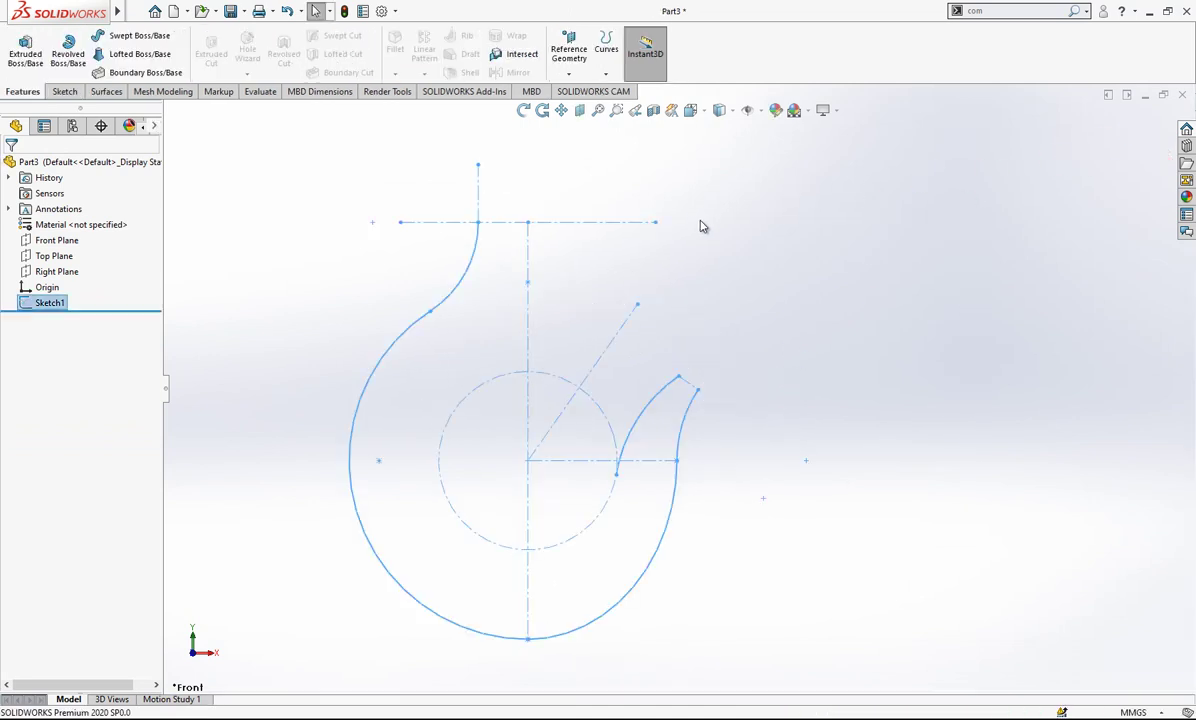
scroll(702, 227, "up", 2)
left_click(58, 240)
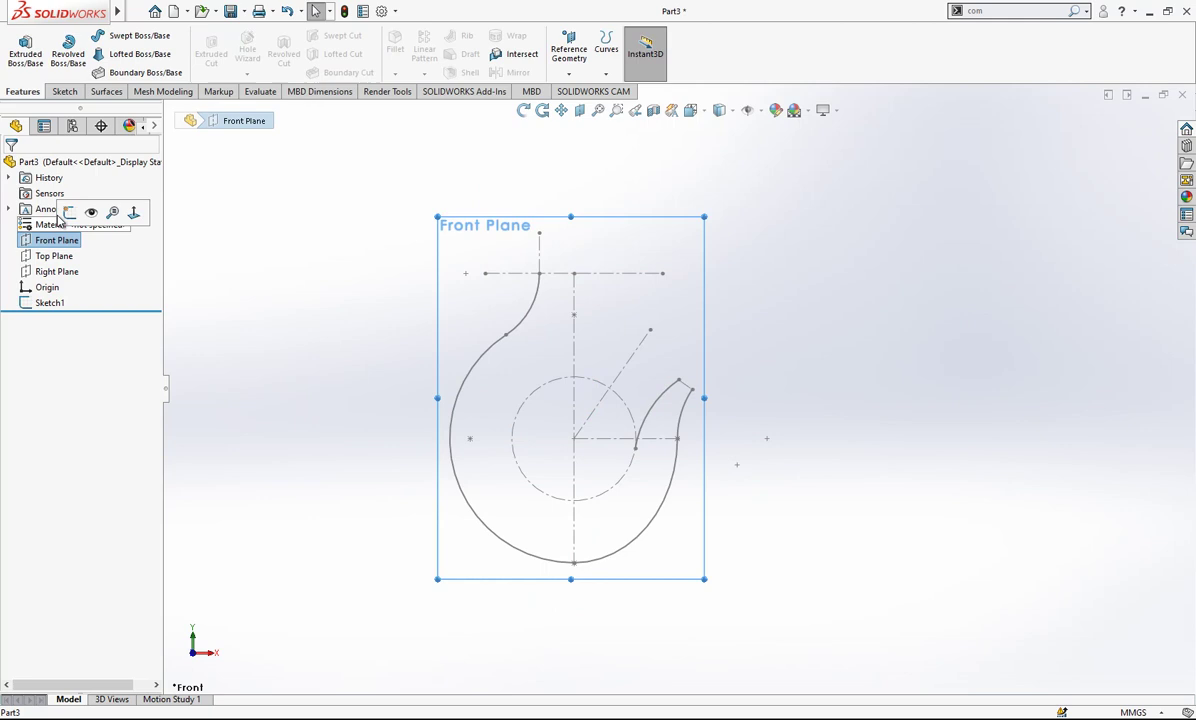
left_click(80, 208)
left_click(668, 404)
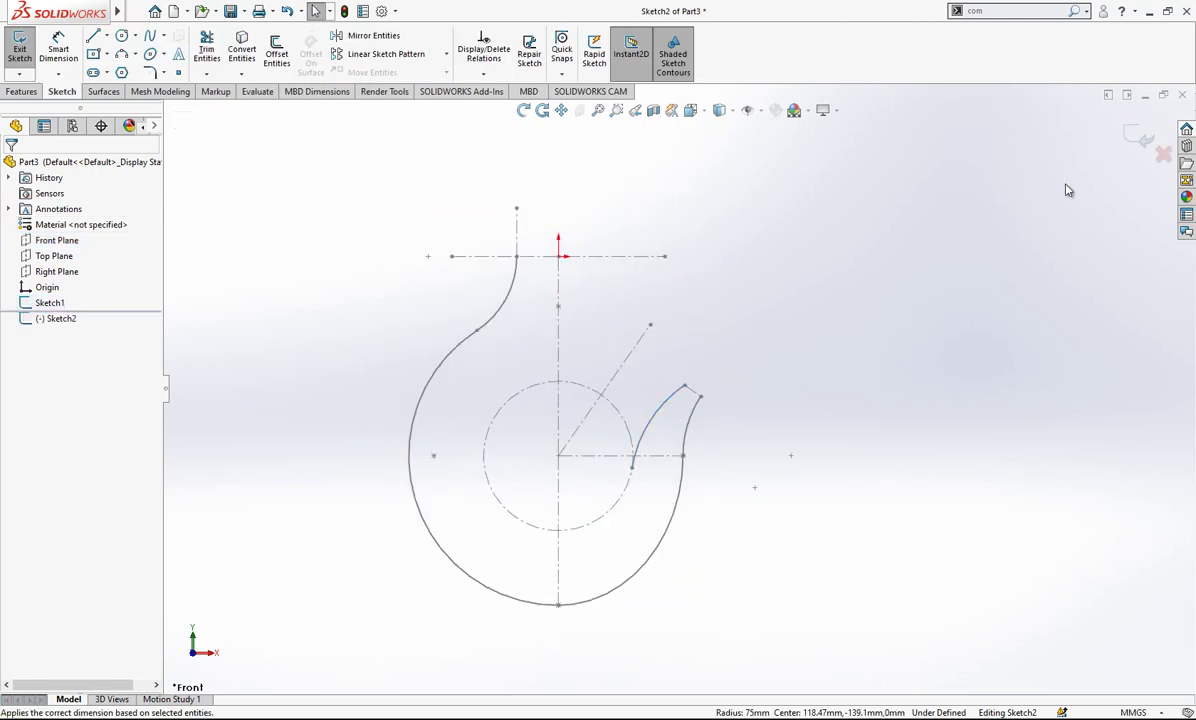
left_click(1140, 138)
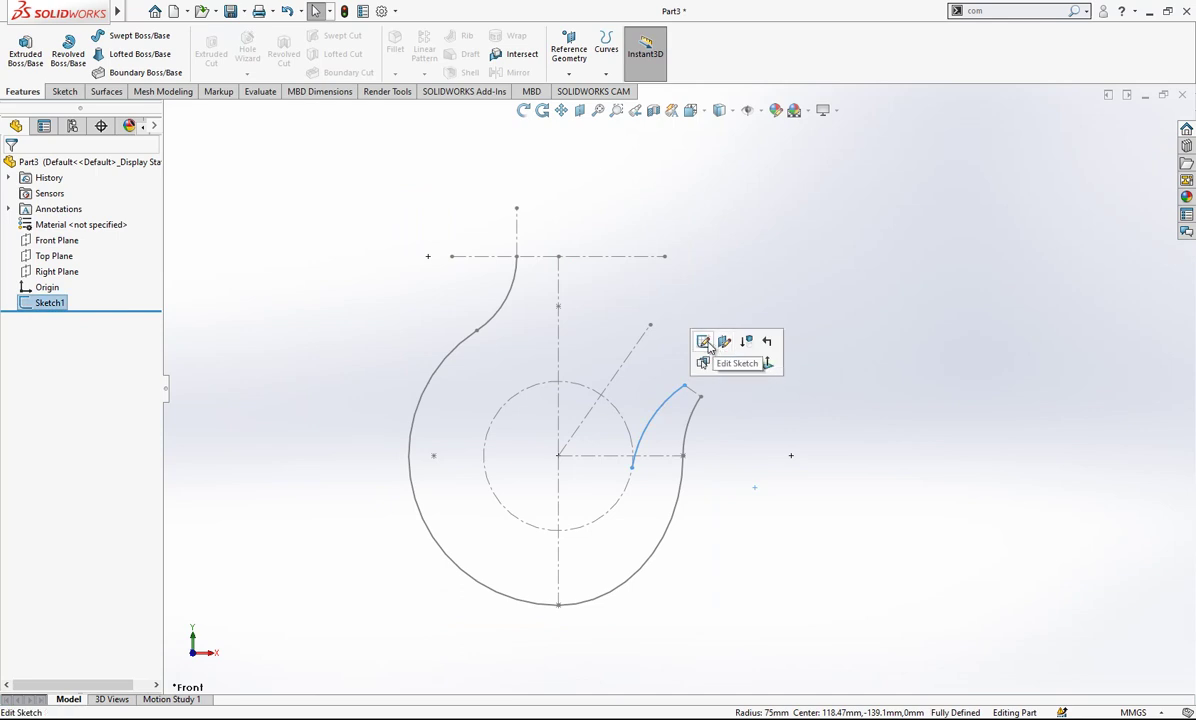
Convert the R75 arc in the existing profile sketch to construction geometry and finish the sketch
left_click(706, 340)
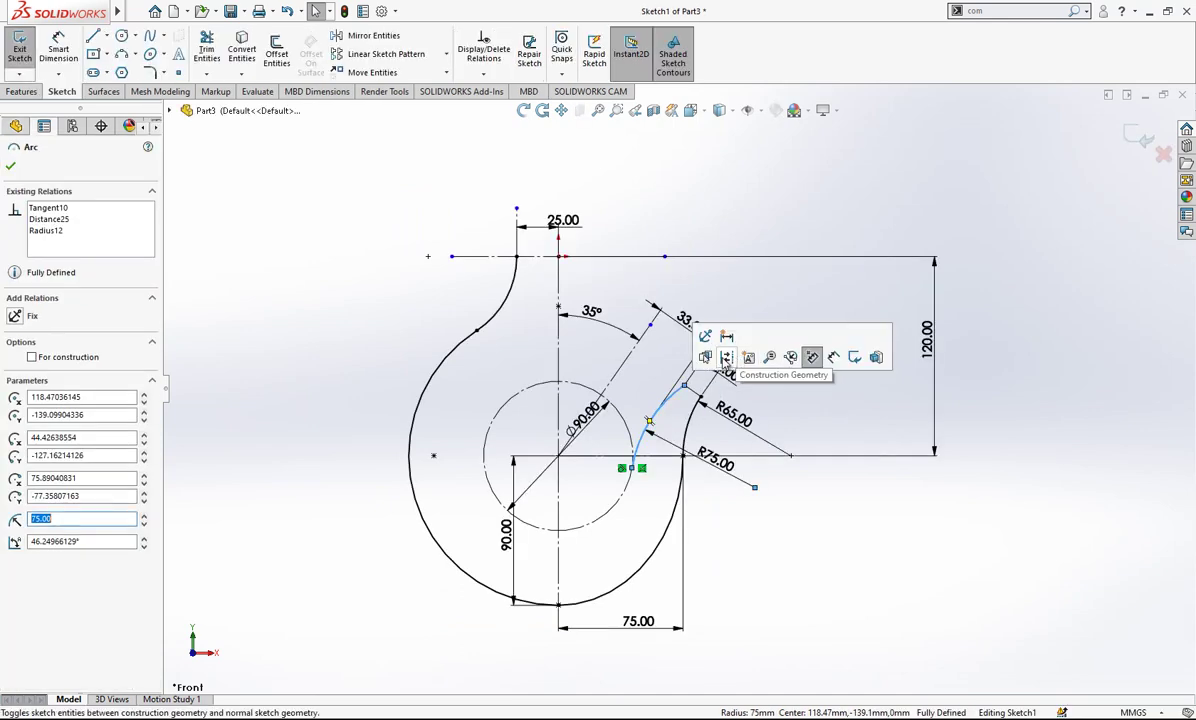
left_click(727, 358)
left_click(1140, 138)
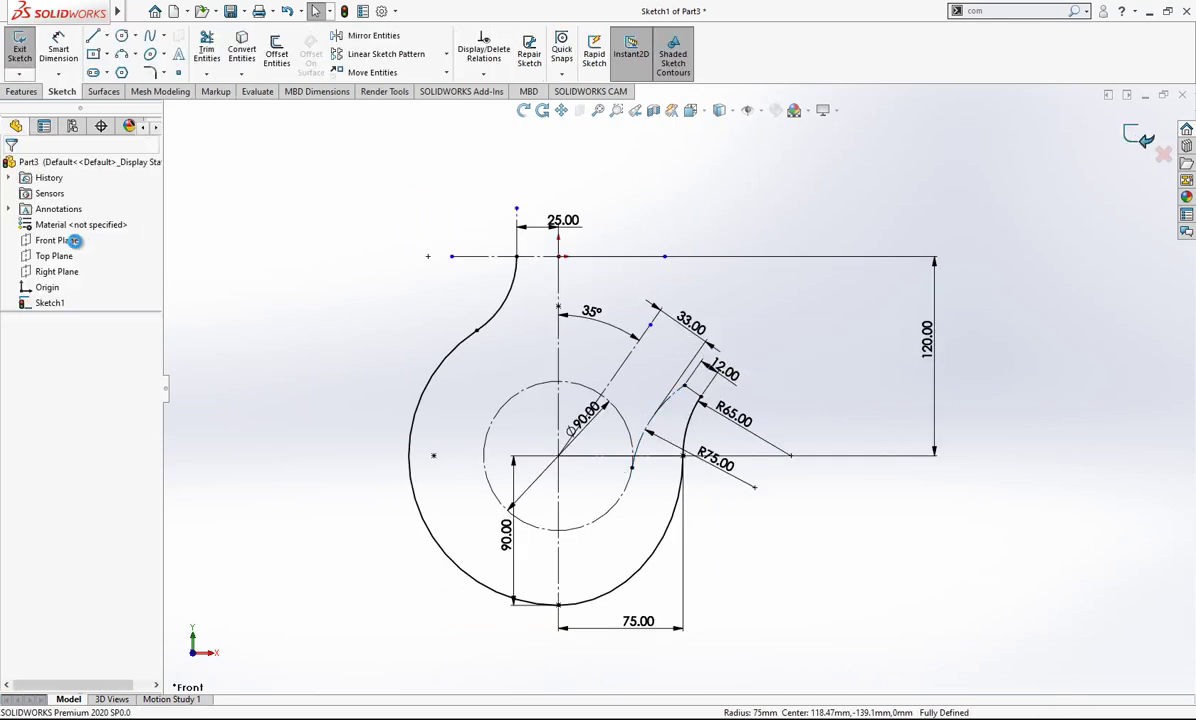
Start a new sketch on the Front Plane and convert the 90 mm construction circle and the R75 arc into it
left_click(60, 241)
left_click(82, 220)
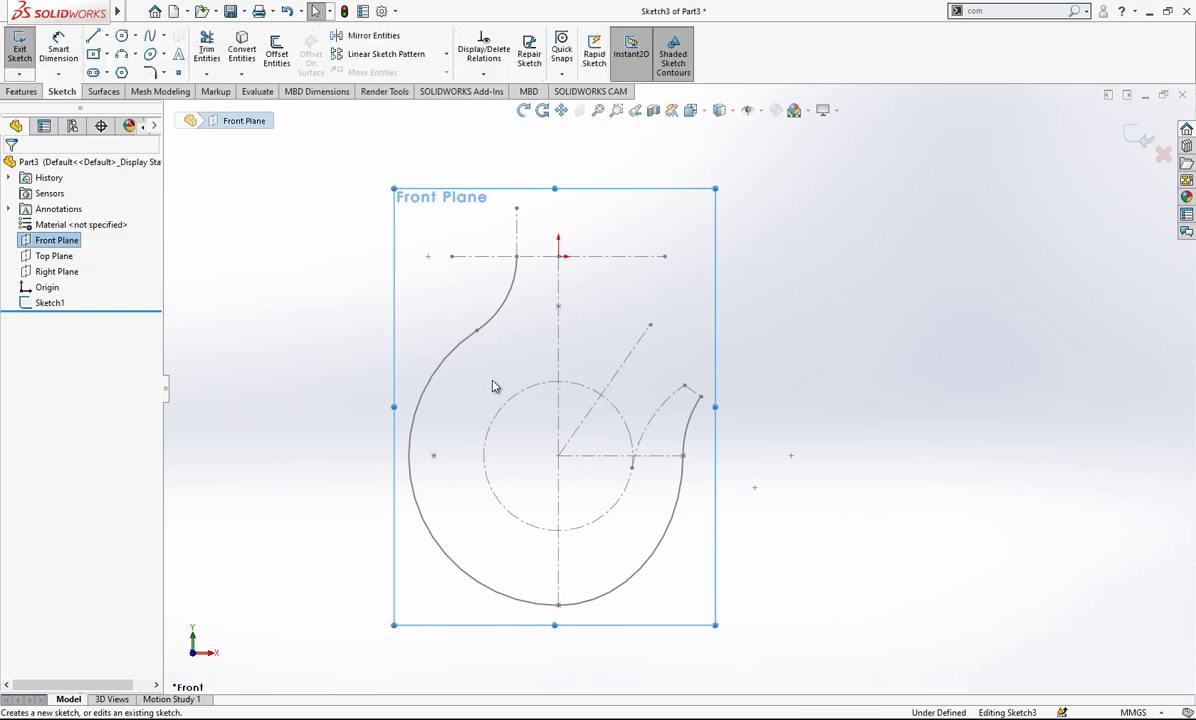
left_click(530, 389)
left_click(245, 57)
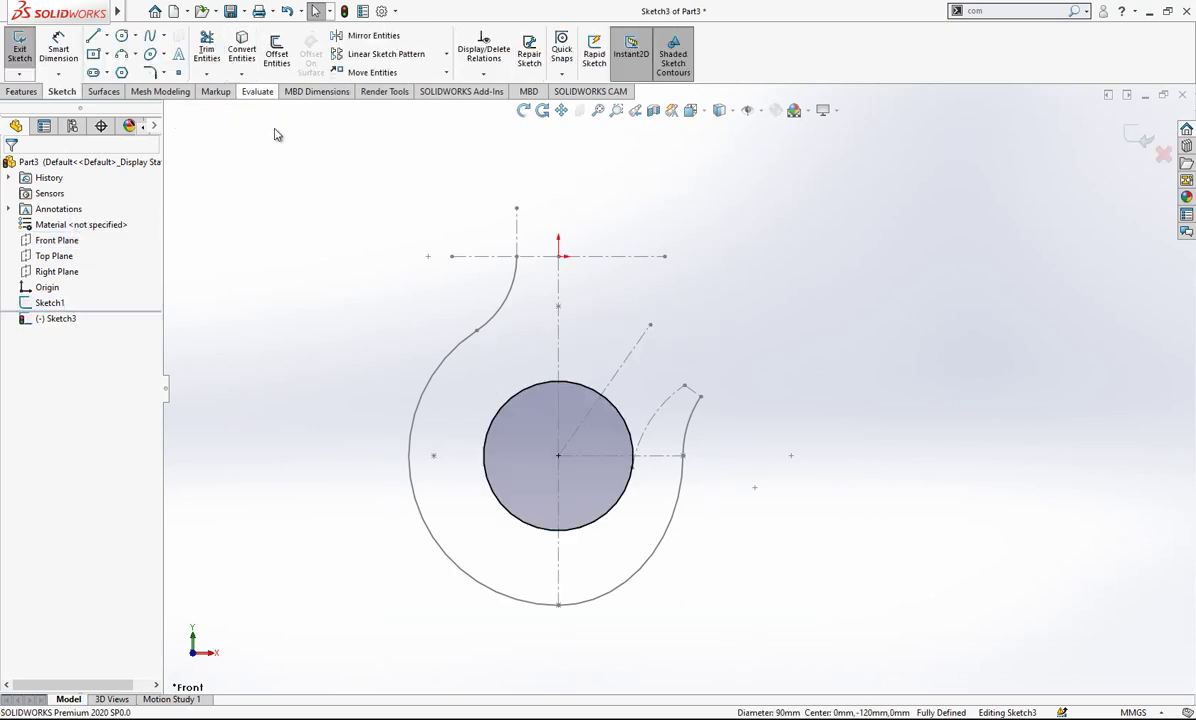
left_click(657, 410)
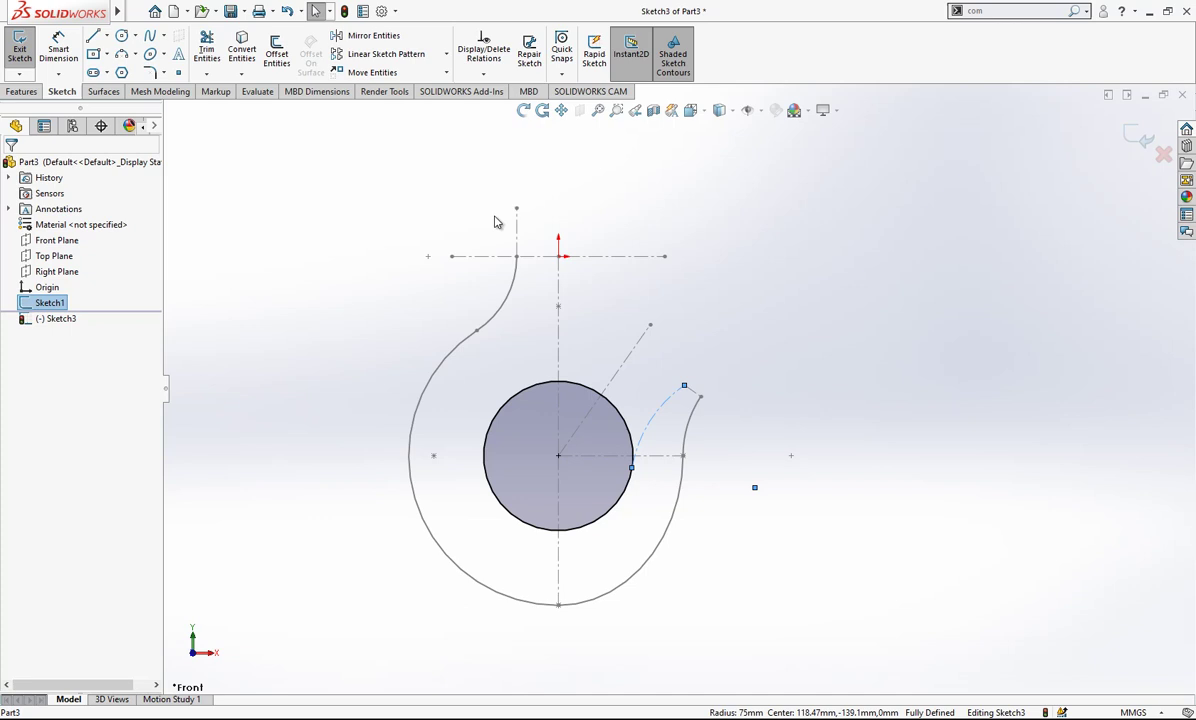
left_click(241, 52)
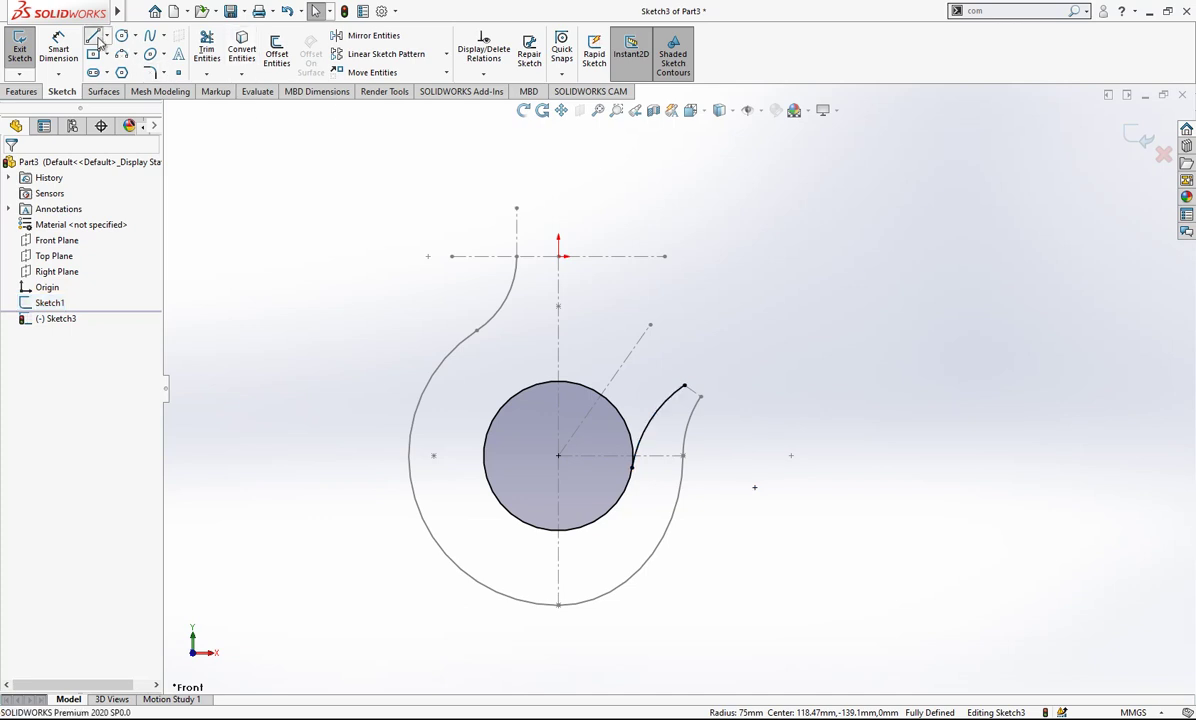
left_click(93, 36)
left_click(612, 185)
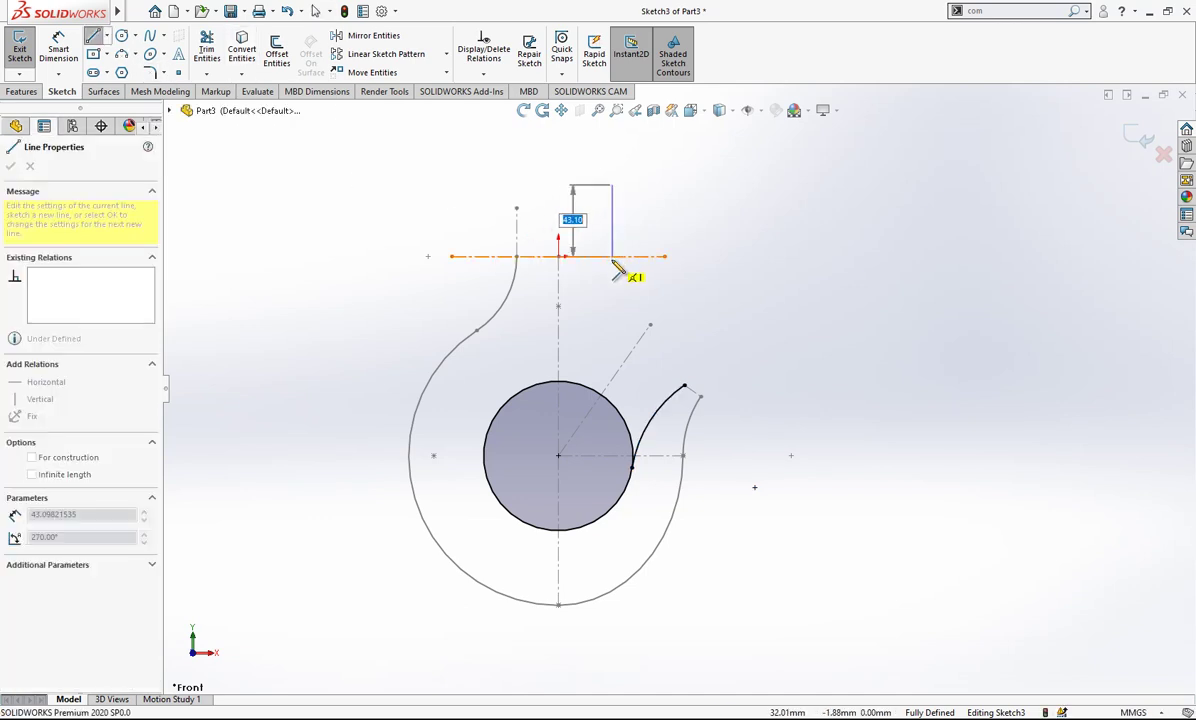
left_click(613, 262)
key("Escape")
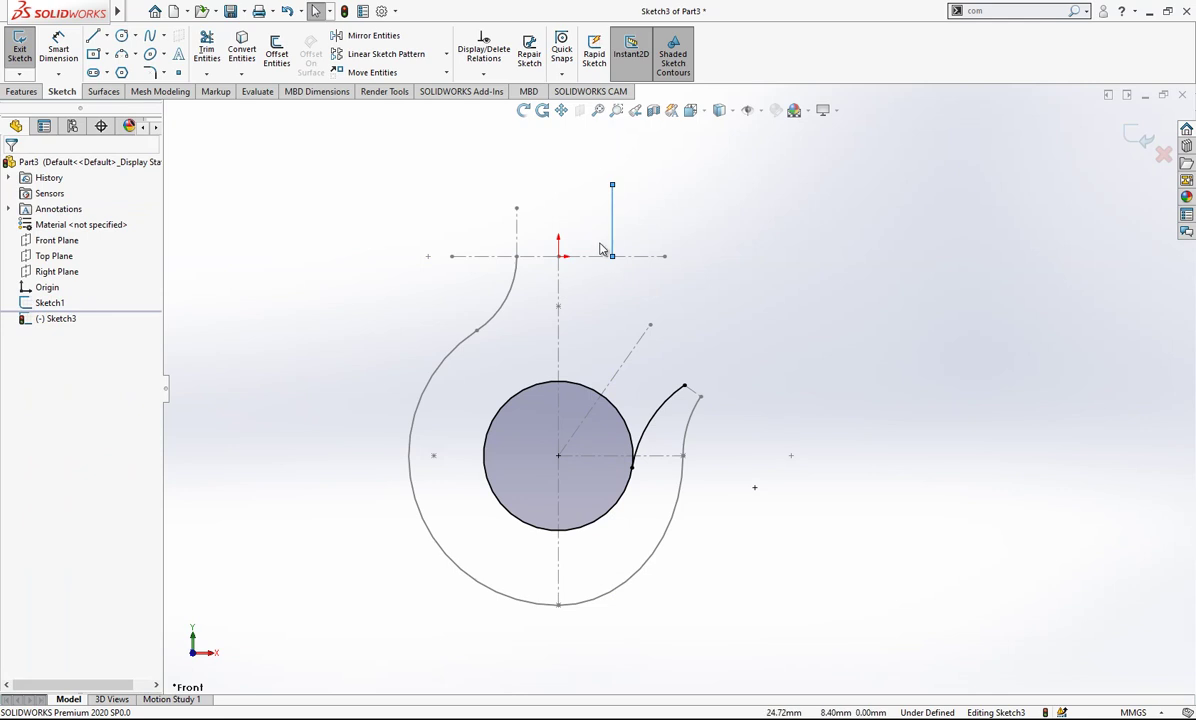
left_click(613, 238)
key("Delete")
Sketch a vertical line about 52 mm long down to the horizontal construction line, continuing in a tangent arc to just above the circle
key("l")
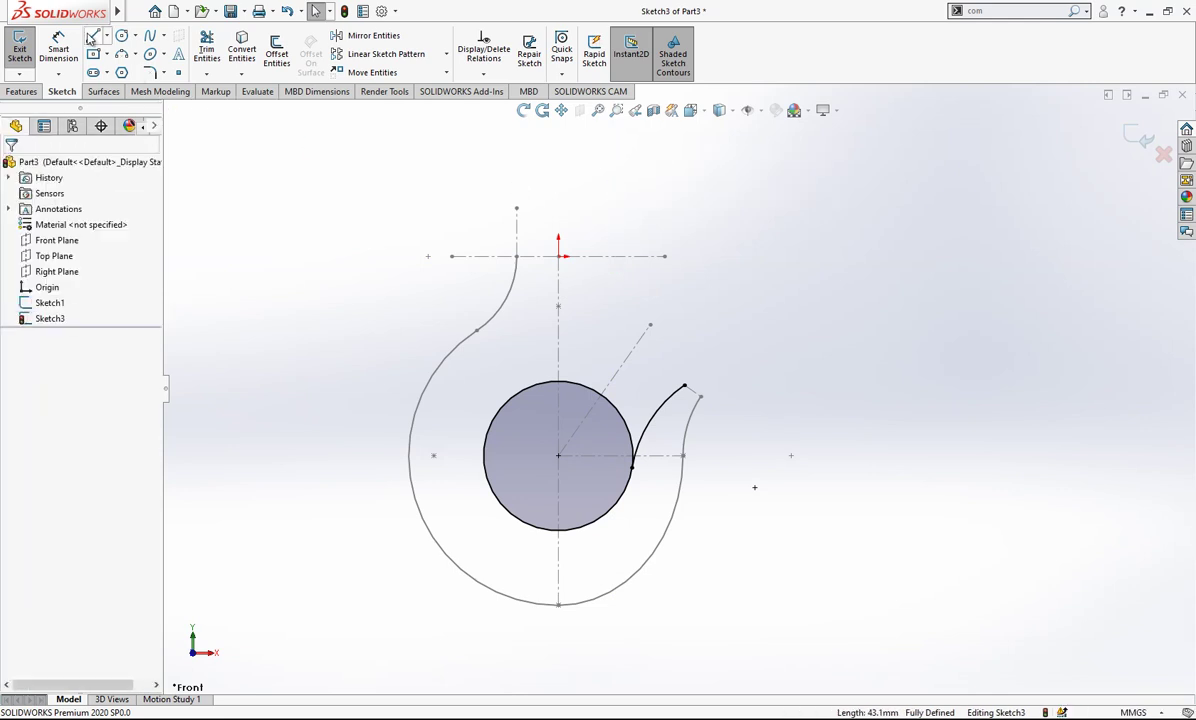
left_click(618, 171)
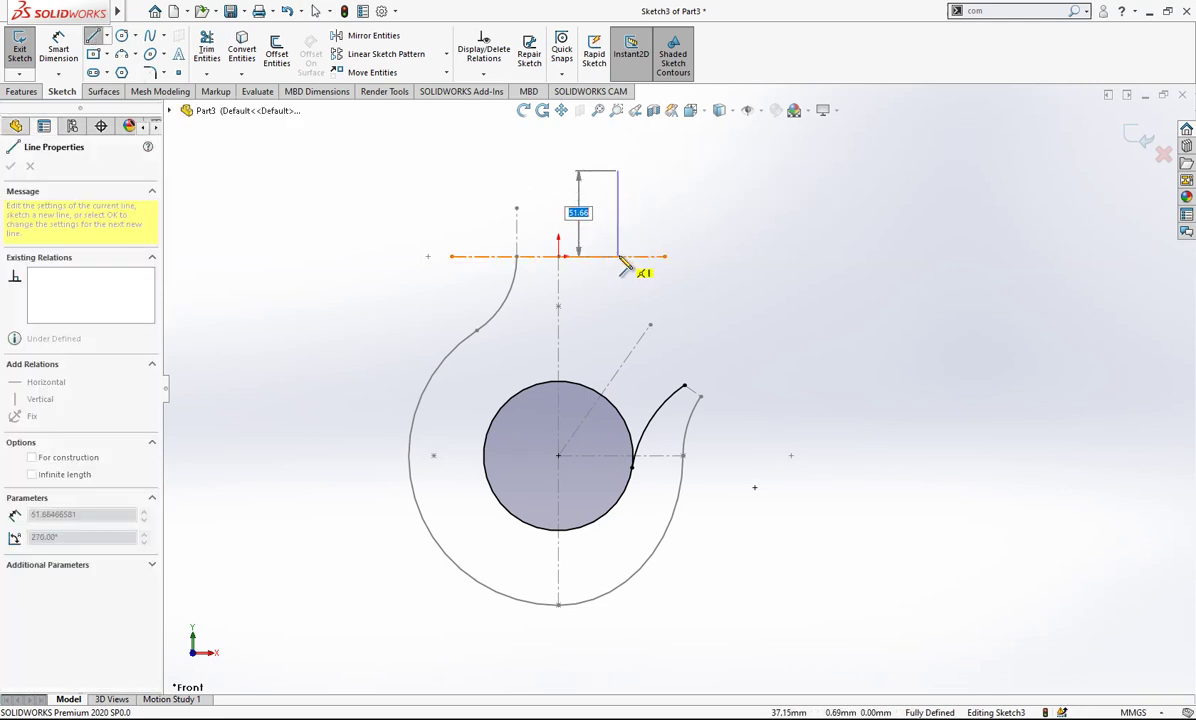
left_click(621, 266)
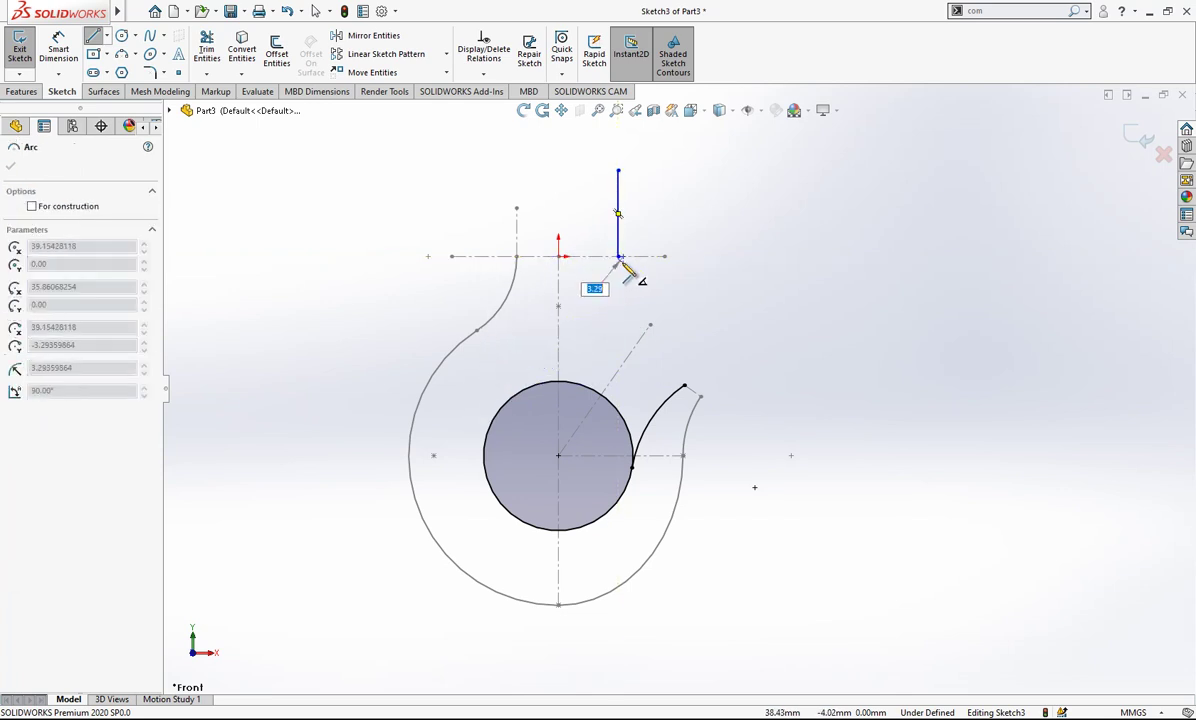
left_click(506, 386)
key("Escape")
Make the new arc tangent to the converted circle
left_click(537, 384)
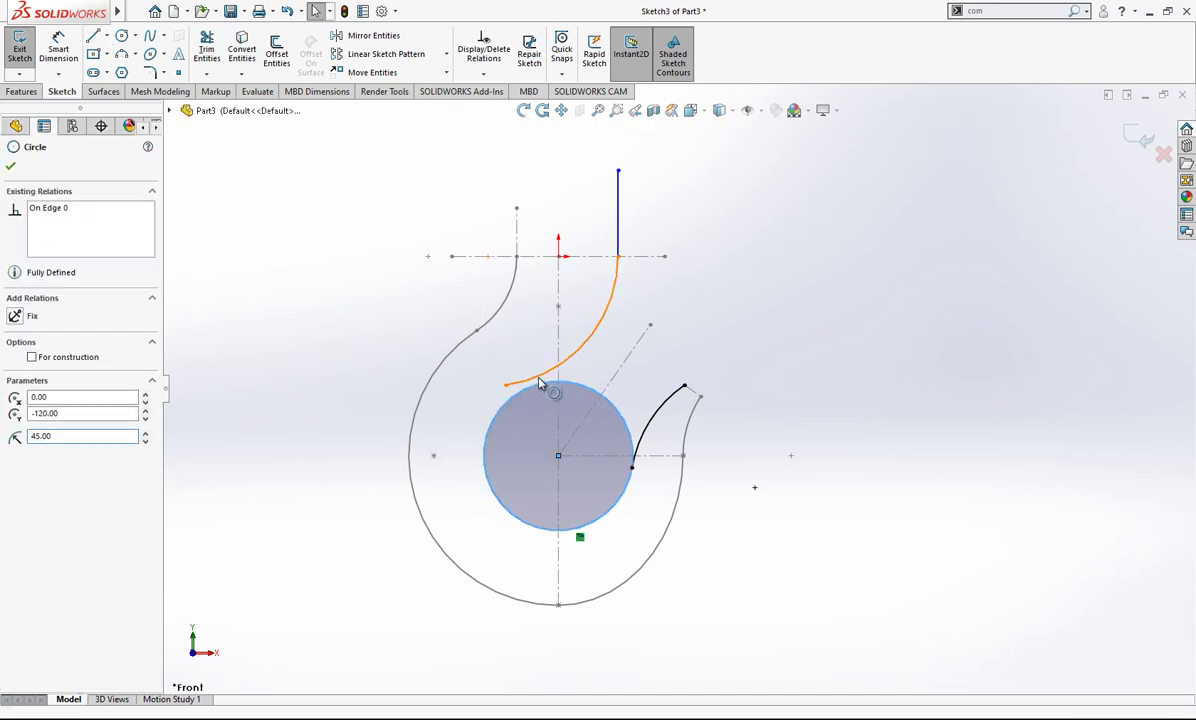
left_click(540, 376, "ctrl")
left_click(48, 390)
key("Escape")
Convert the new vertical line to construction geometry and dimension it 25 mm from the vertical centerline
scroll(626, 248, "down", 1)
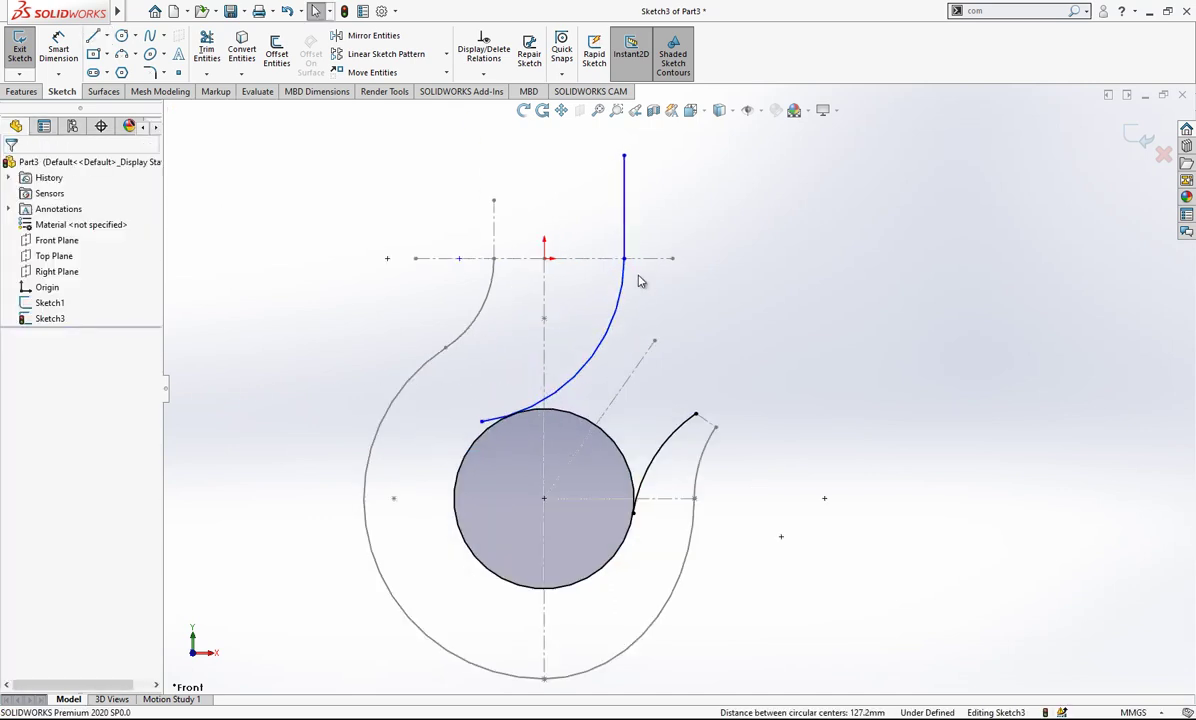
left_click(625, 232)
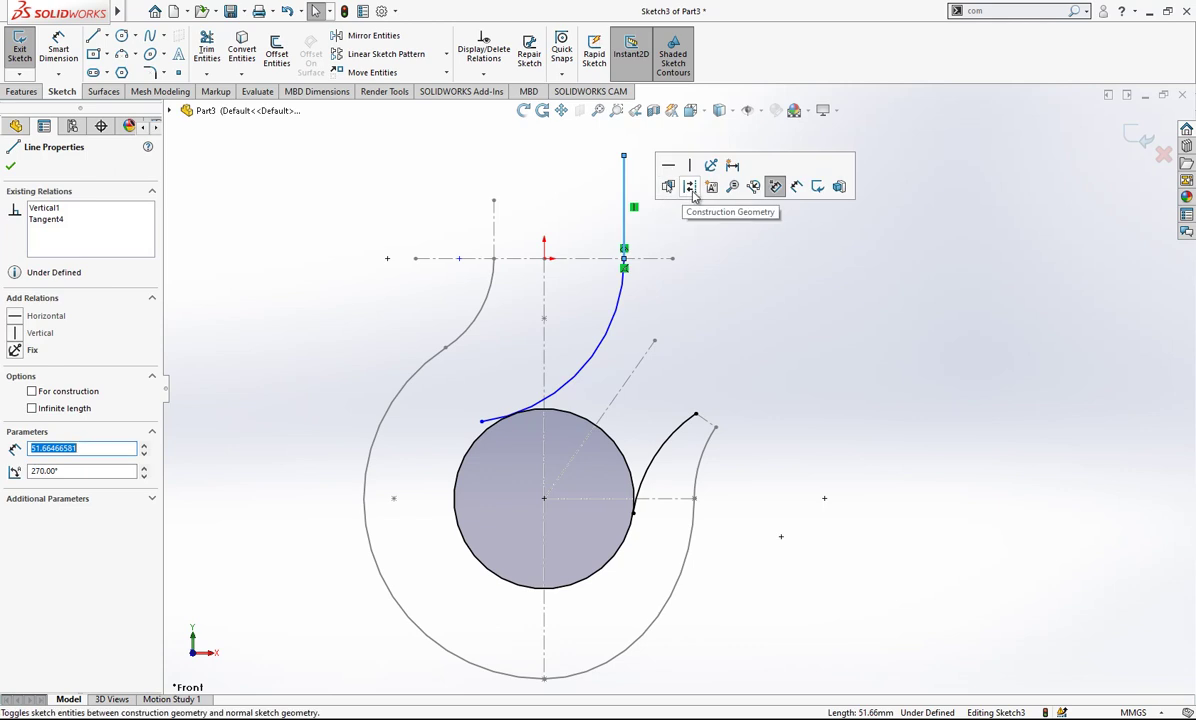
left_click(686, 188)
left_click(58, 50)
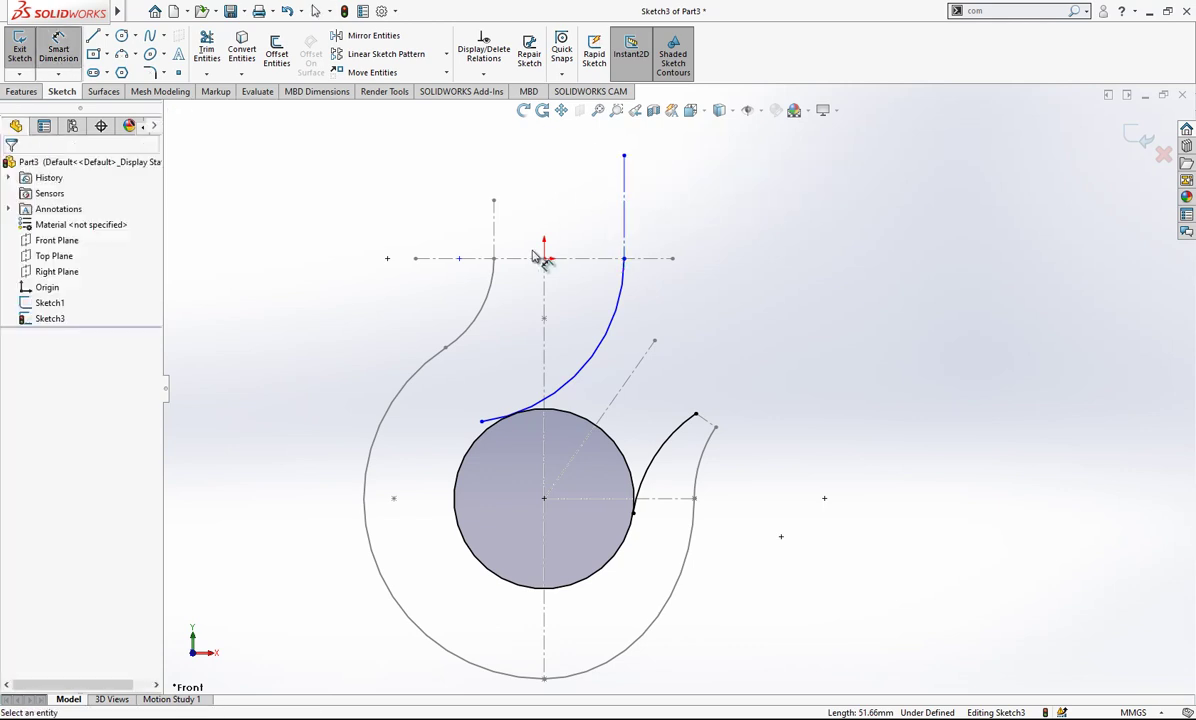
left_click(541, 298)
left_click(626, 220)
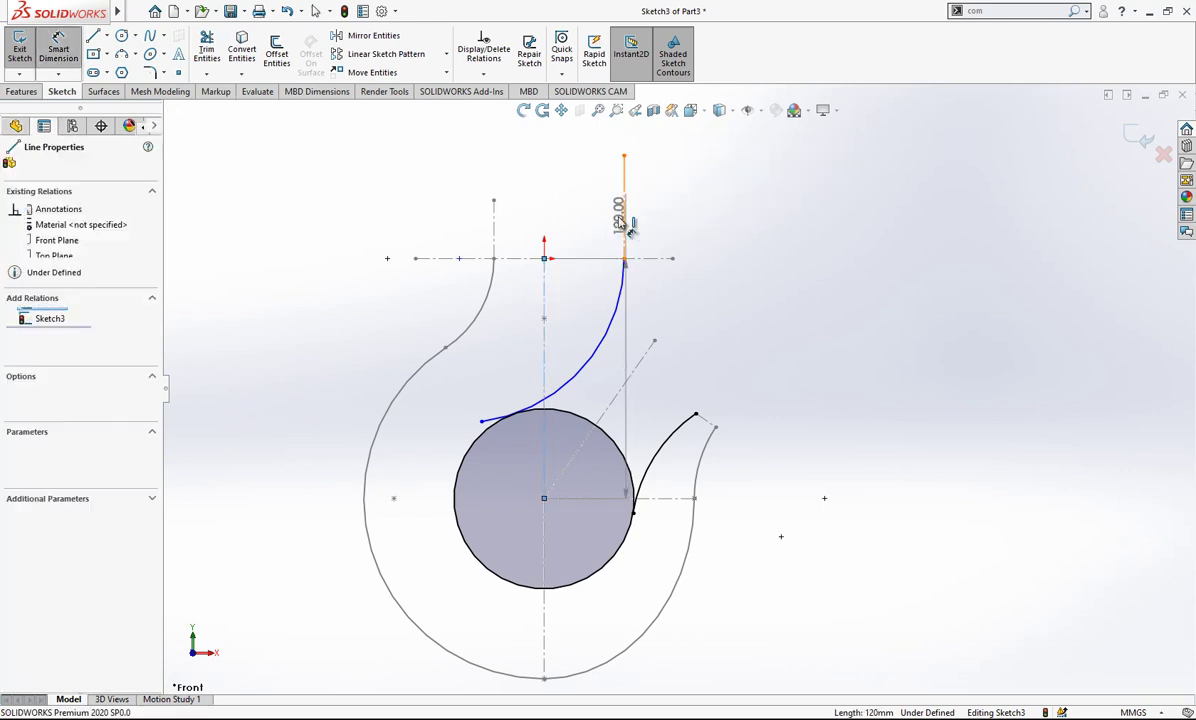
left_click(590, 224)
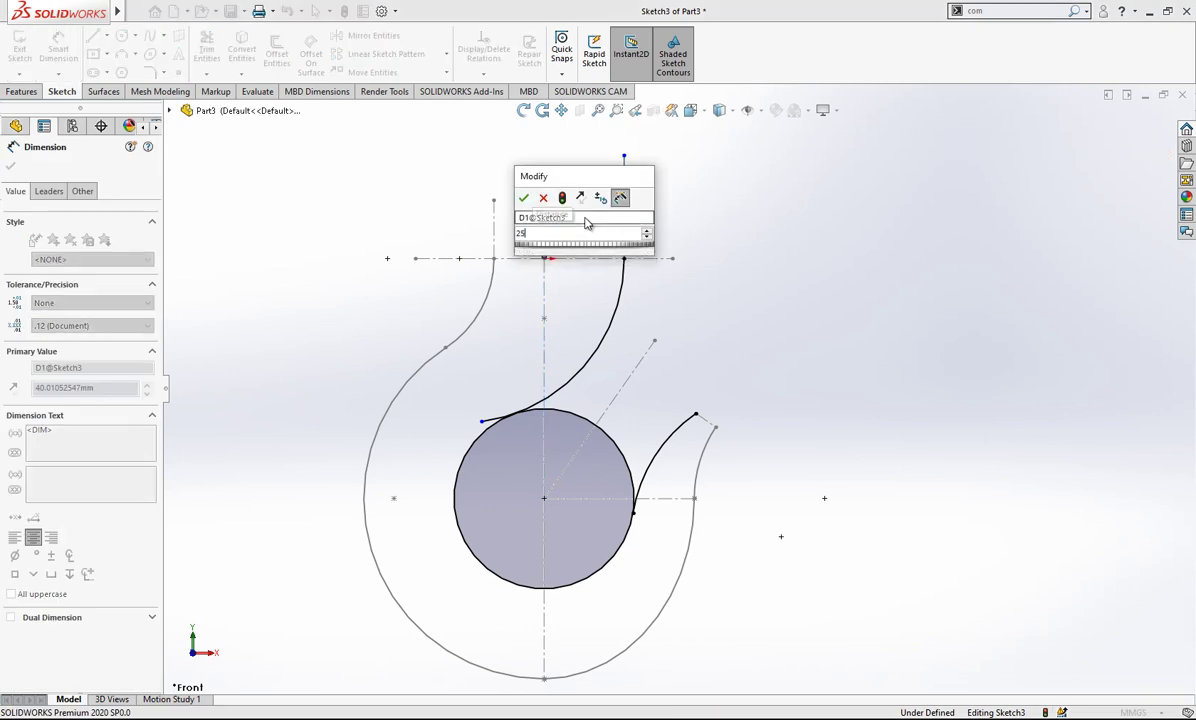
key("Return")
key("Escape")
Power-trim the circle's upper part and the arc's overhanging end to leave the inner hook curve, and finish the sketch
left_click(200, 50)
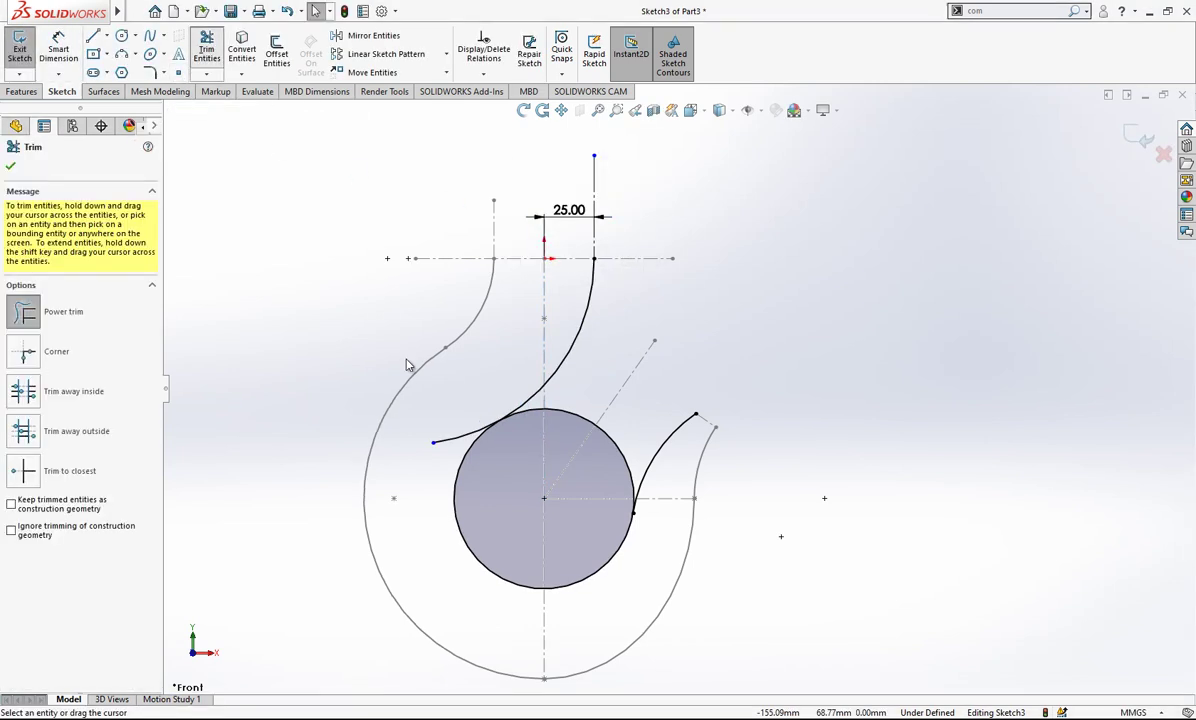
left_click_drag(646, 422, 592, 462)
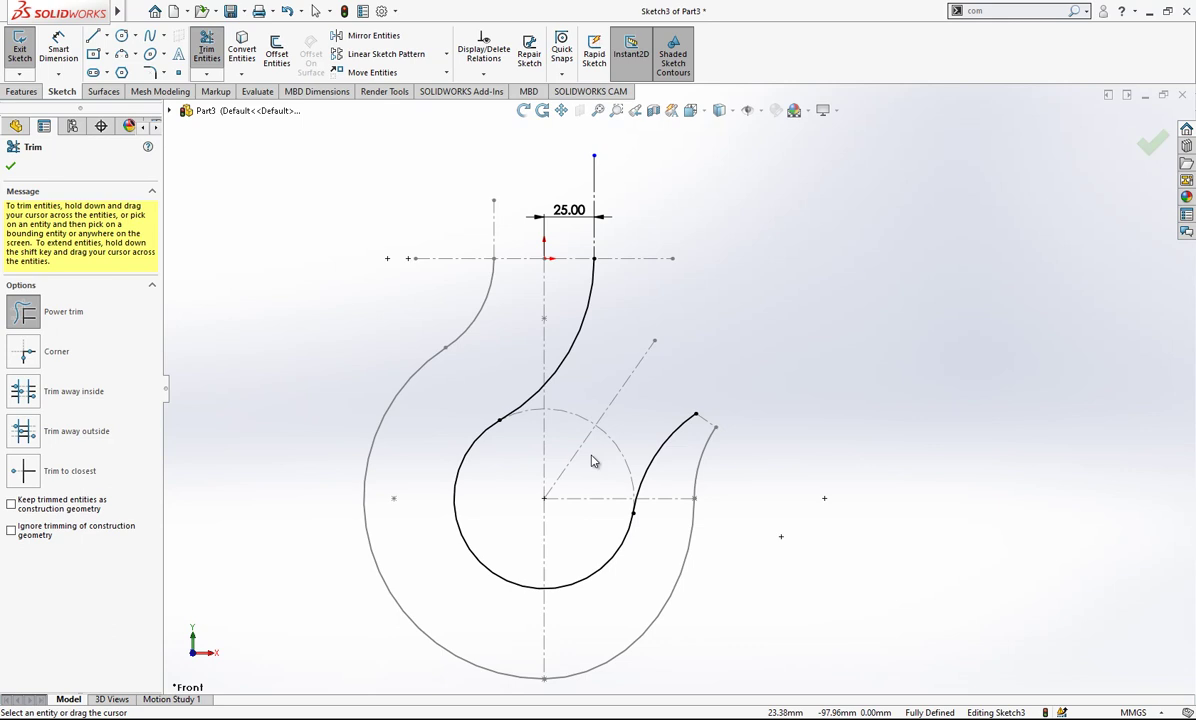
scroll(657, 380, "up", 2)
key("Escape")
scroll(618, 296, "down", 1)
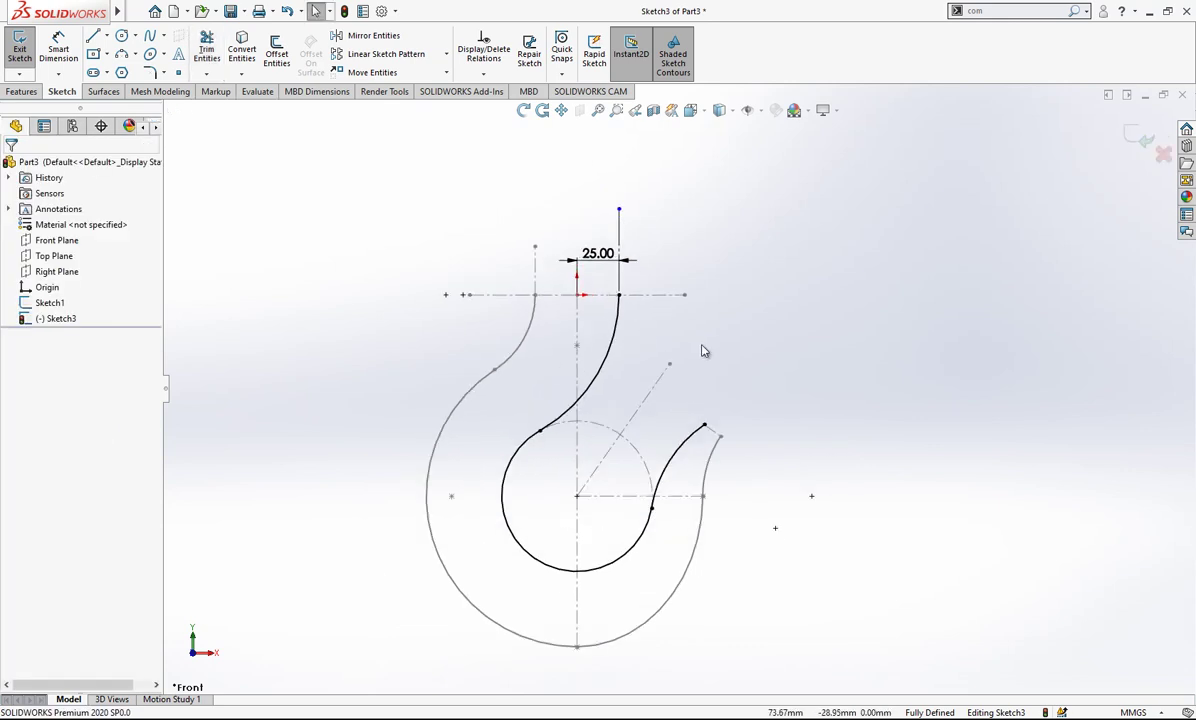
left_click(1133, 138)
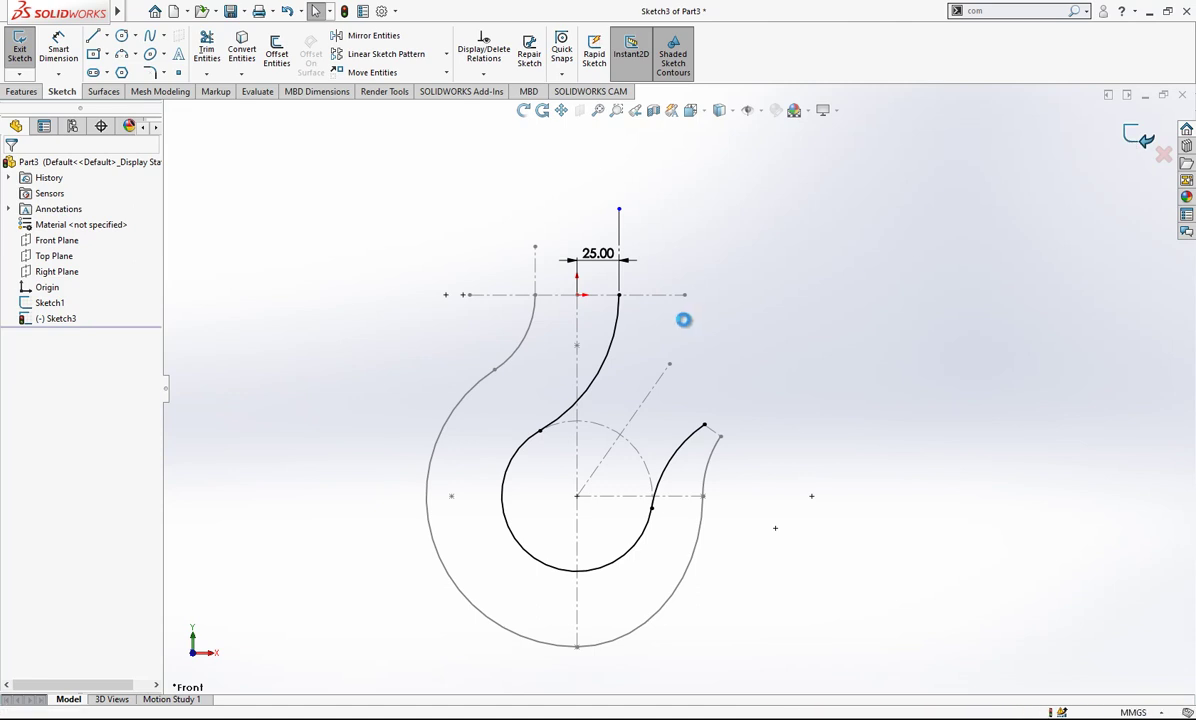
Start a sketch on the Top Plane and draw a circle centred on the horizontal construction line beside the origin
left_click(56, 256)
left_click(76, 241)
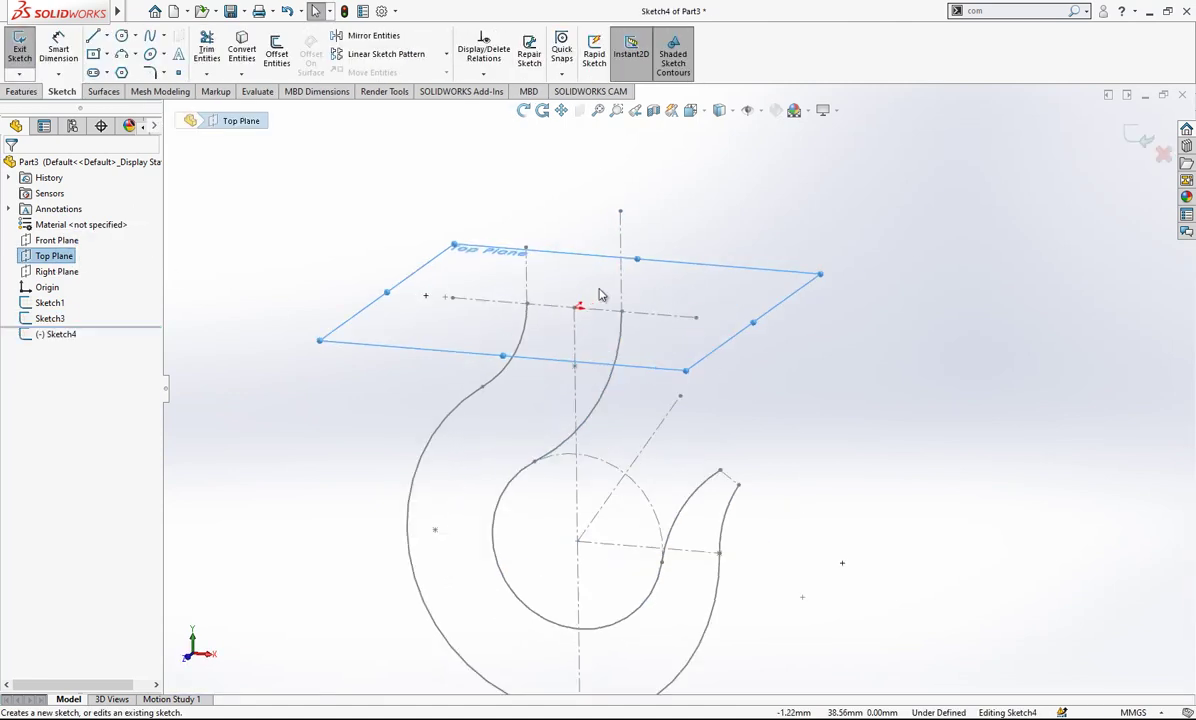
left_click(121, 35)
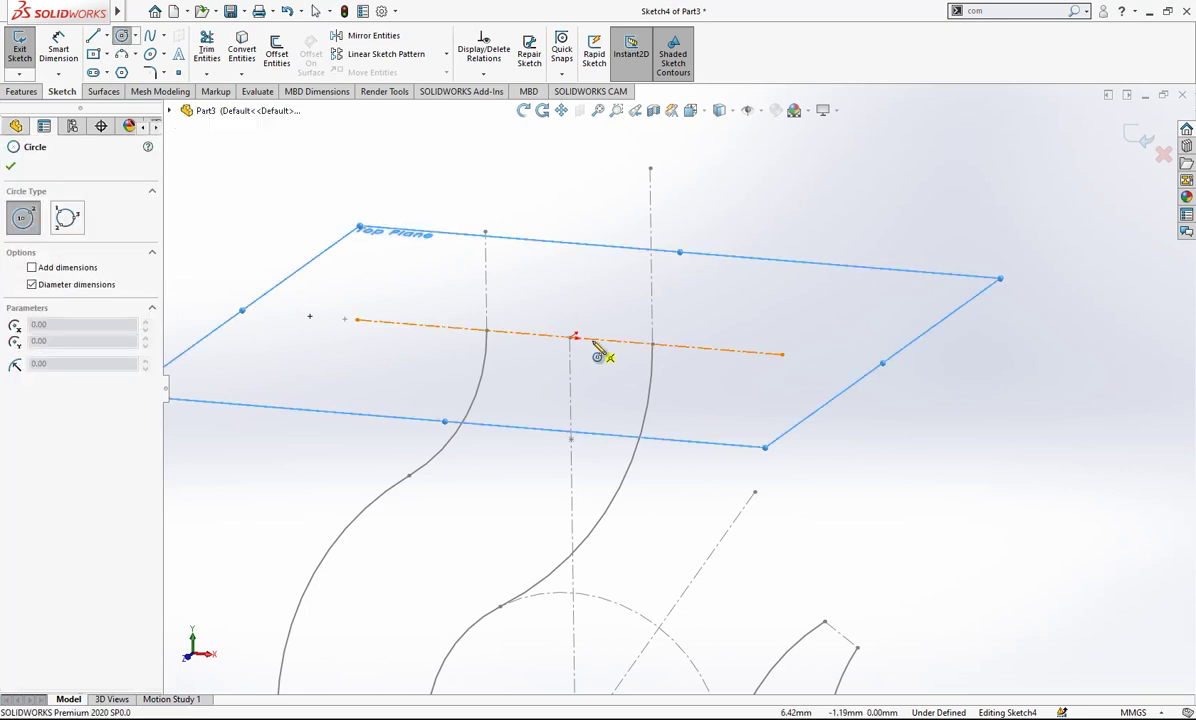
left_click(597, 339)
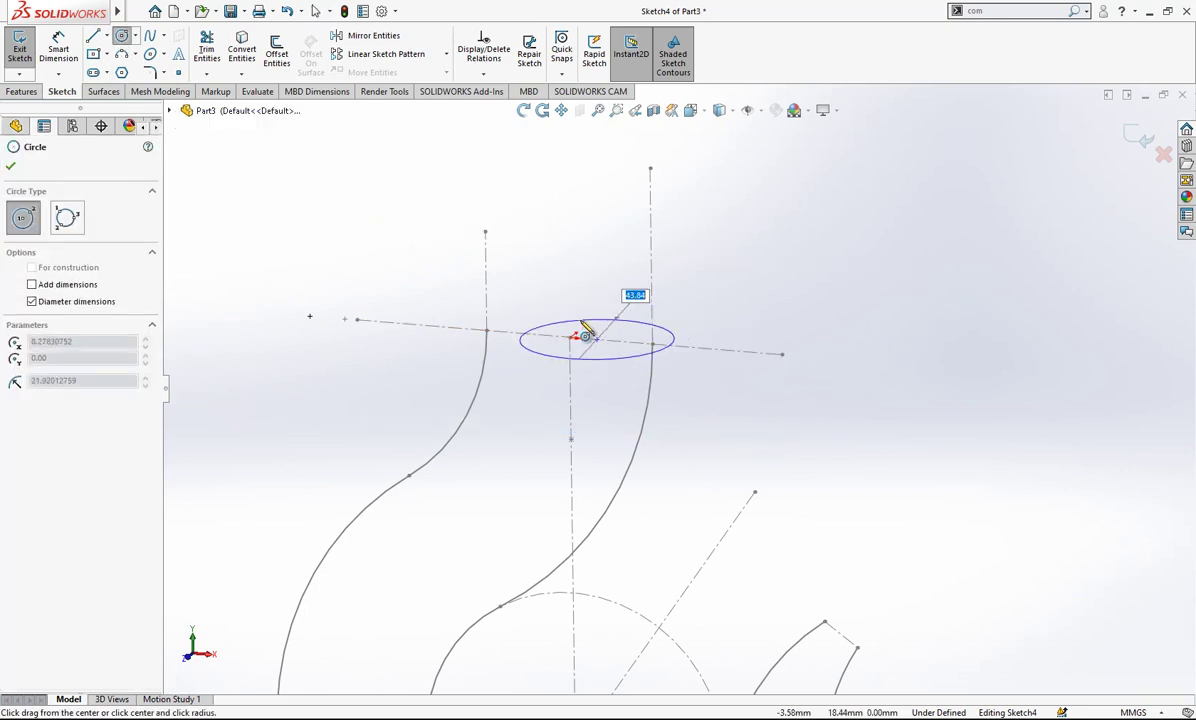
left_click(580, 318)
key("Escape")
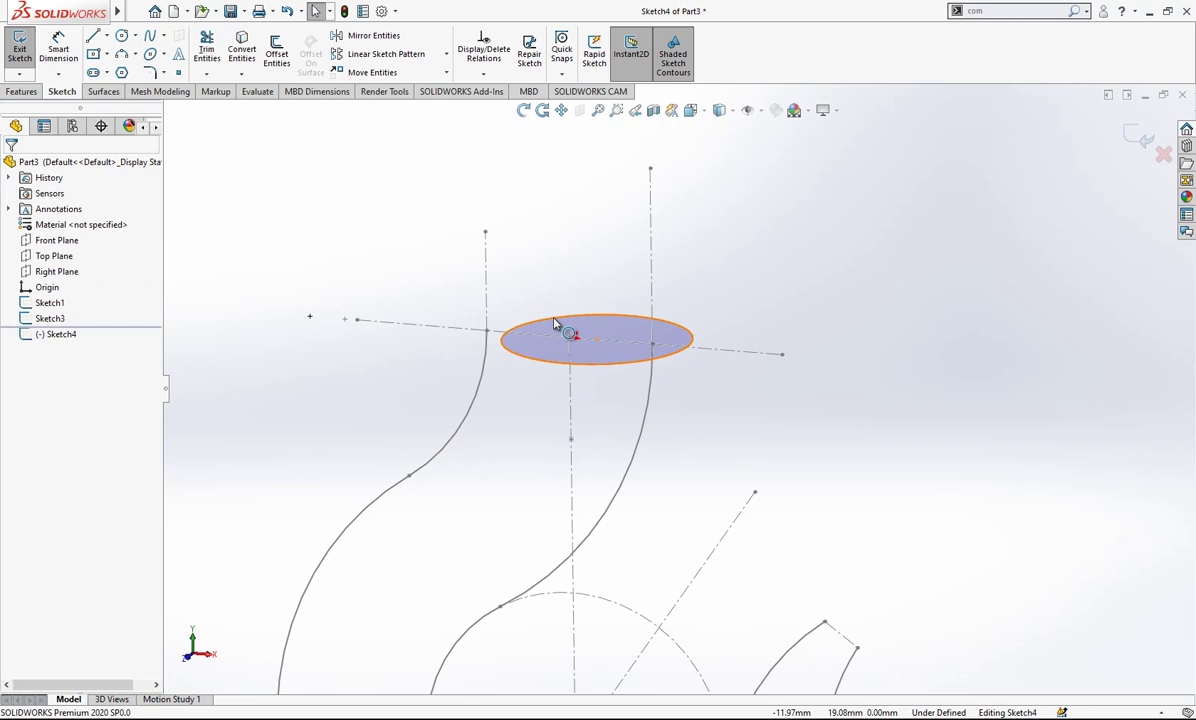
Make the circle coincident with the upper endpoints of the outer and inner hook curves and finish the sketch
left_click(555, 322)
left_click(486, 331, "ctrl")
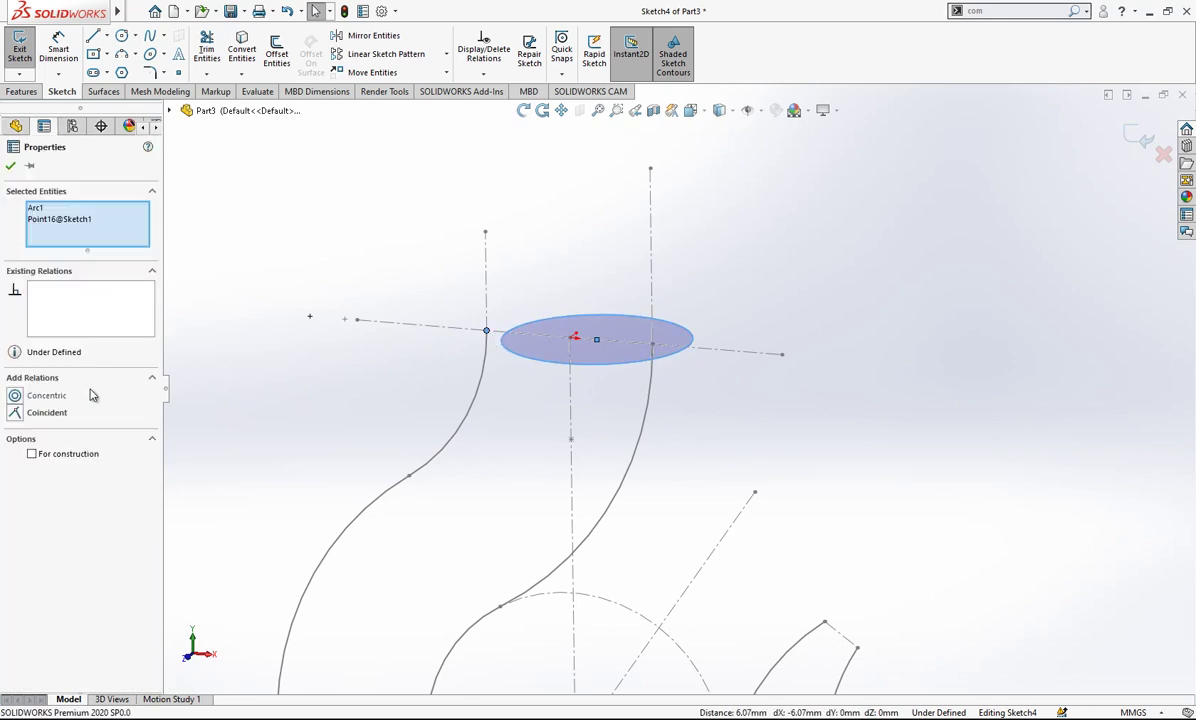
left_click(60, 412)
key("Escape")
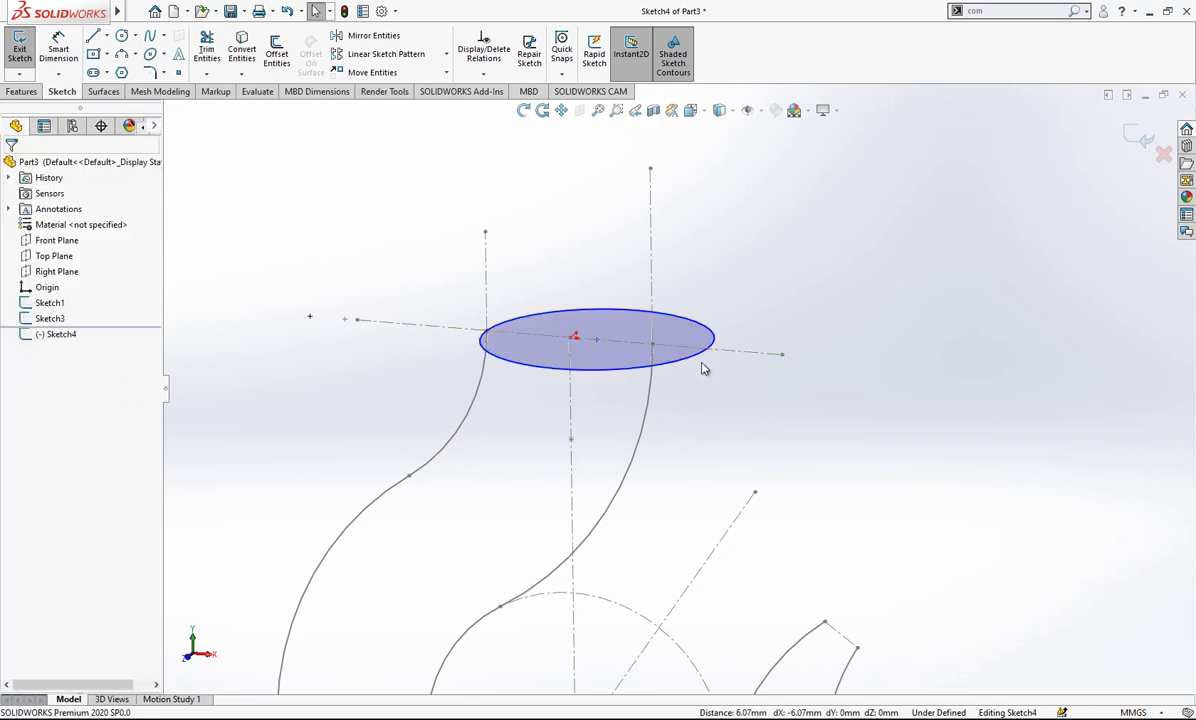
left_click(703, 365)
left_click(652, 344, "ctrl")
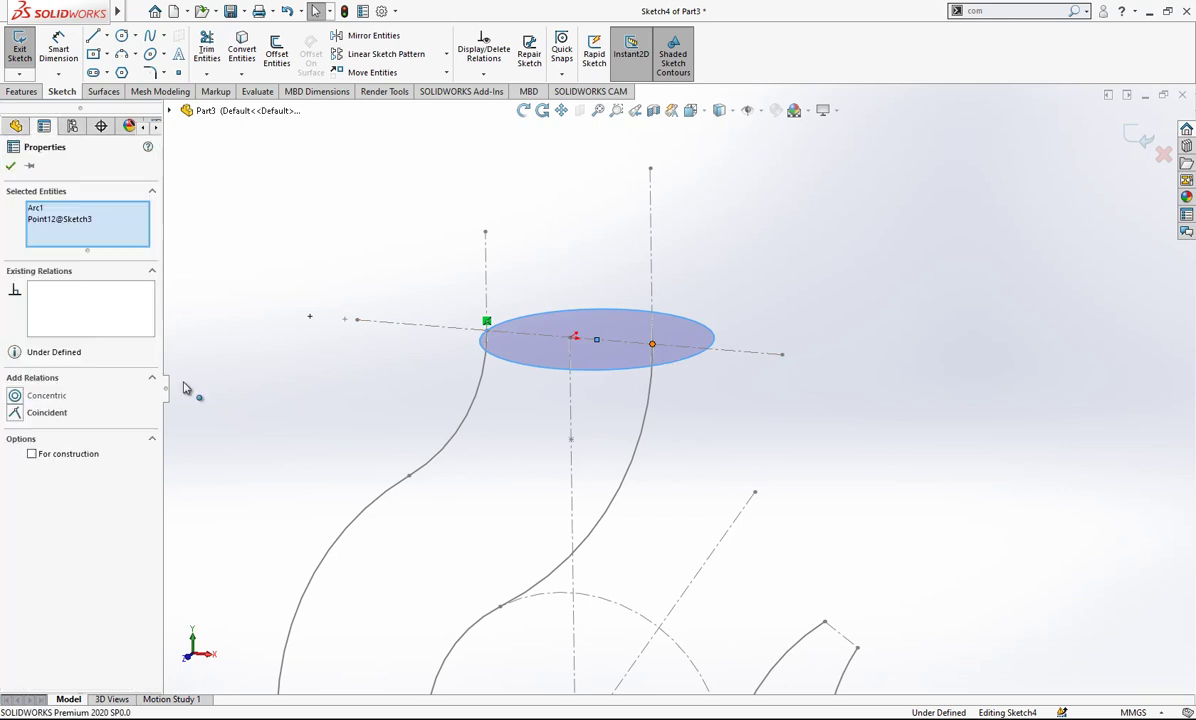
left_click(40, 412)
key("Escape")
scroll(575, 345, "down", 3)
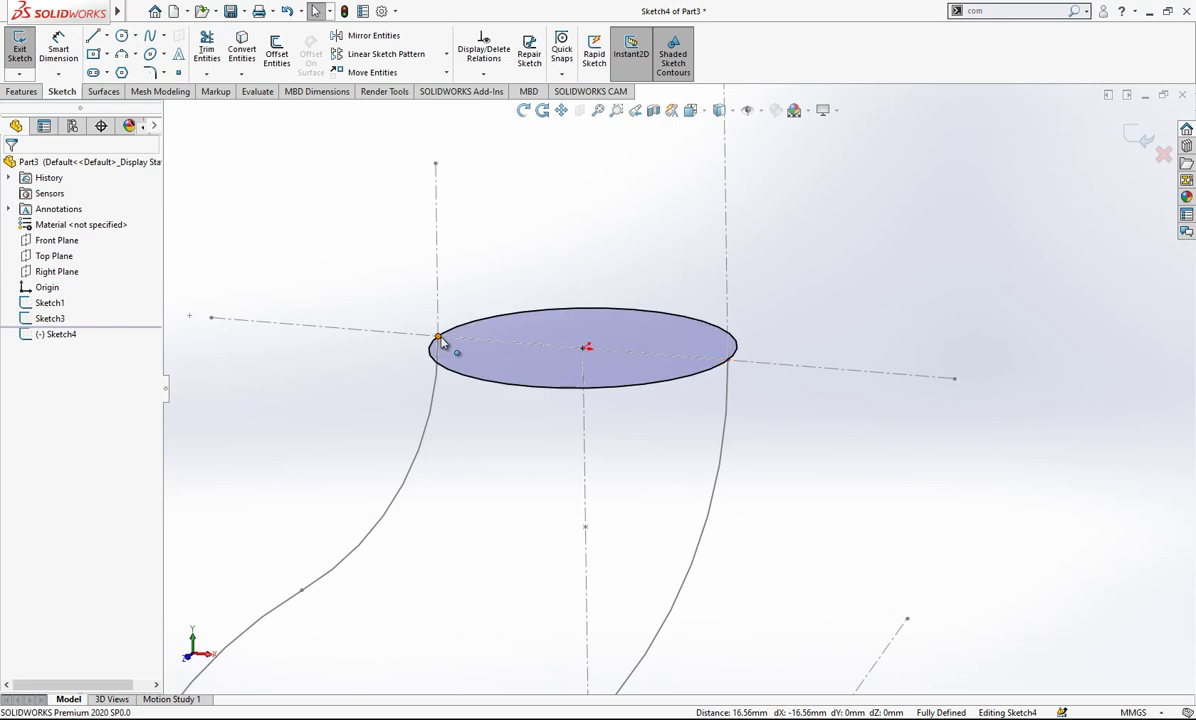
scroll(575, 279, "up", 10)
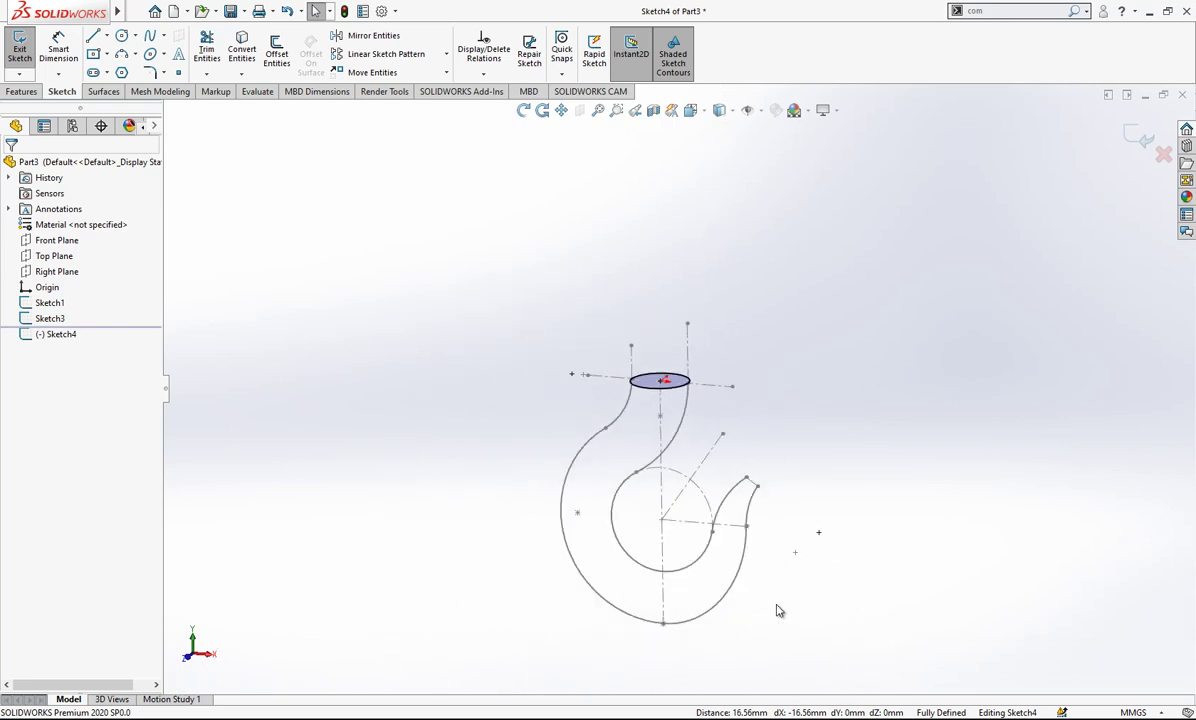
left_click(1141, 138)
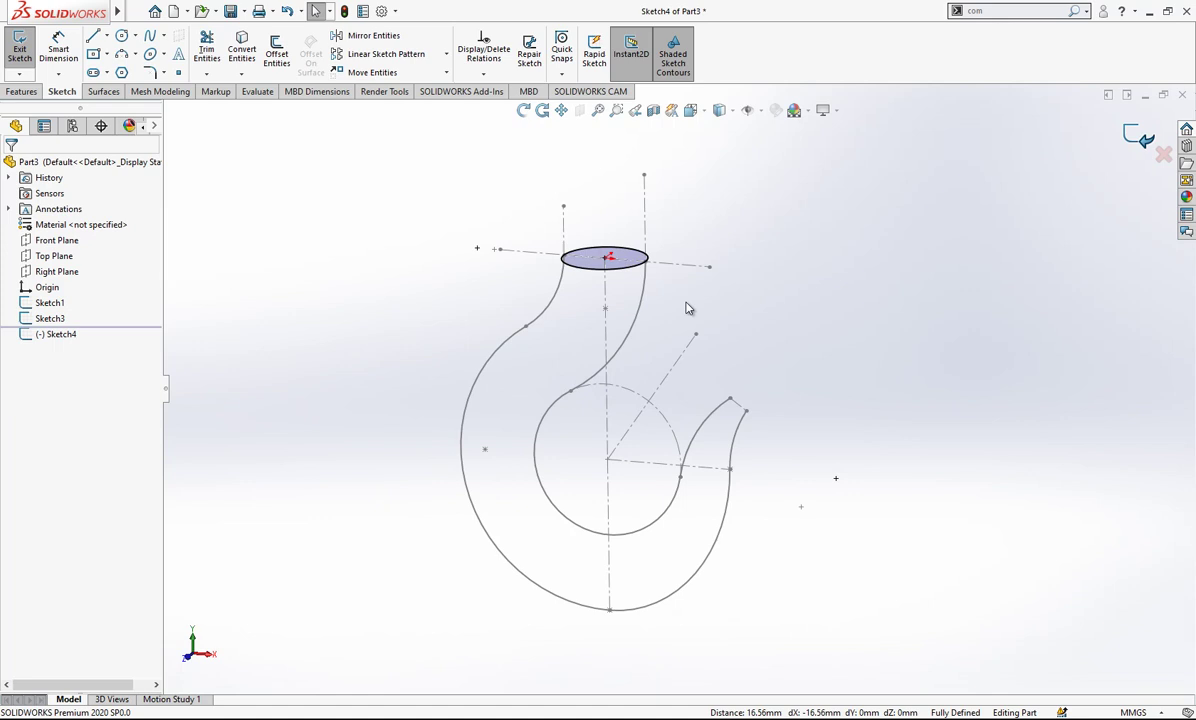
Sweep the circle profile along the outer hook curve, using the inner hook curve as the guide curve
left_click(139, 35)
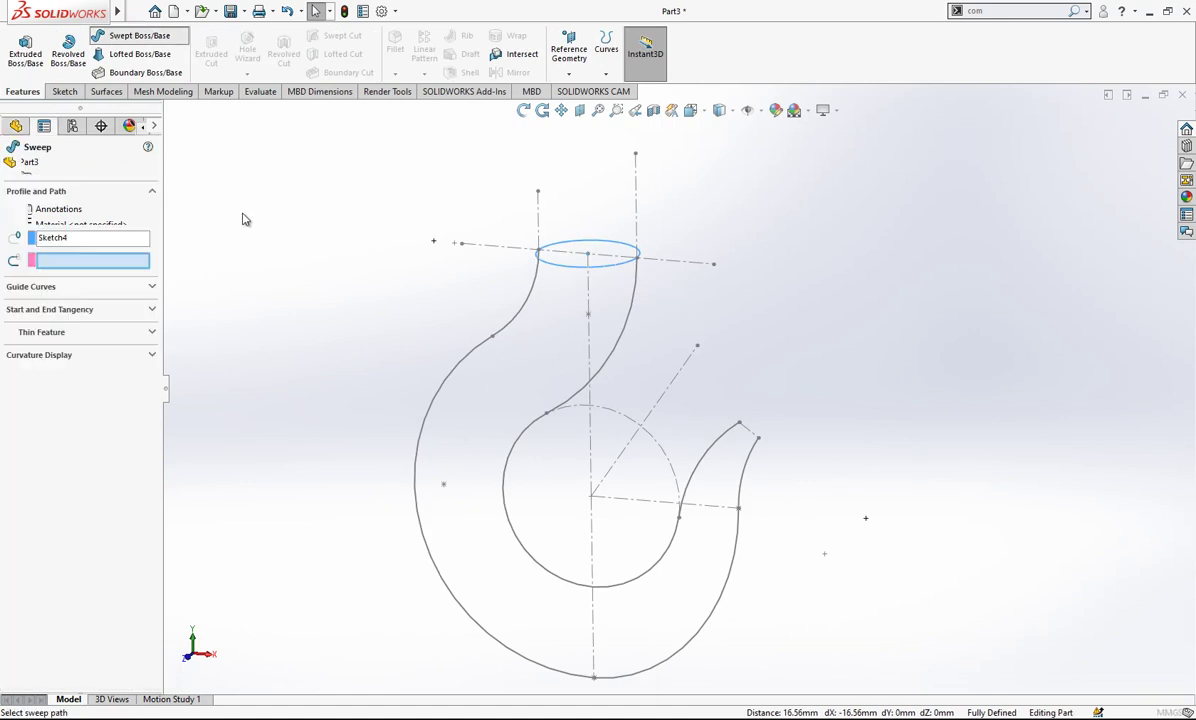
left_click(521, 316)
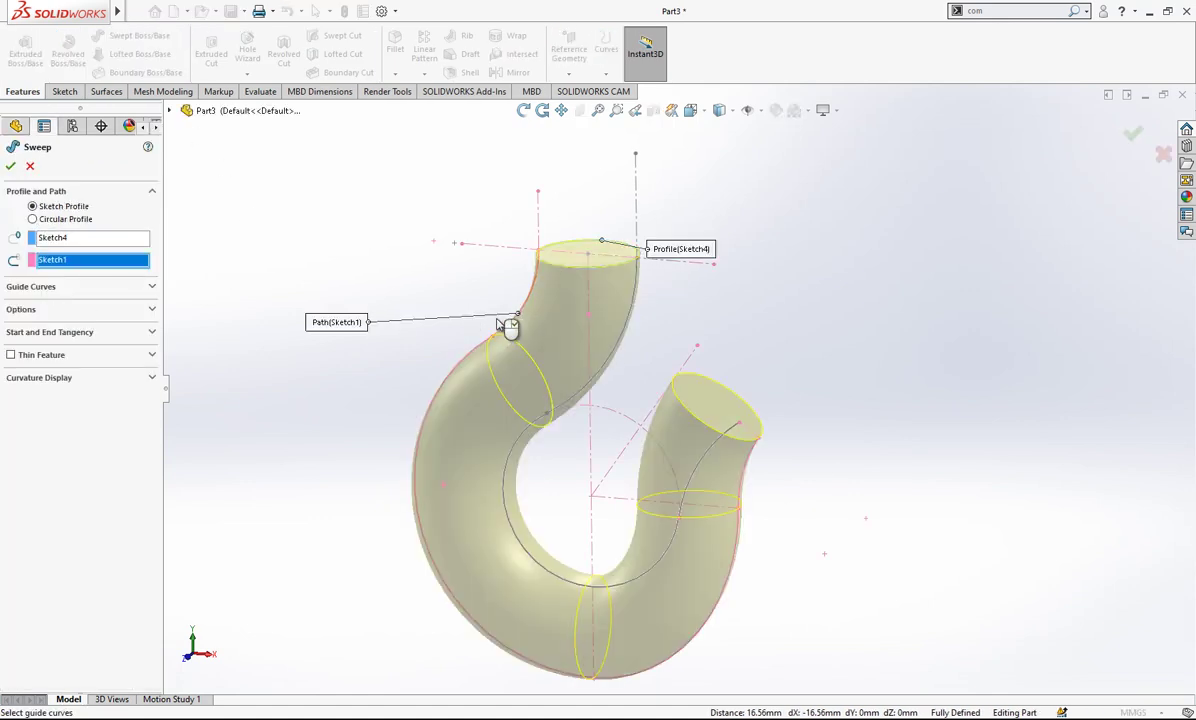
left_click(82, 288)
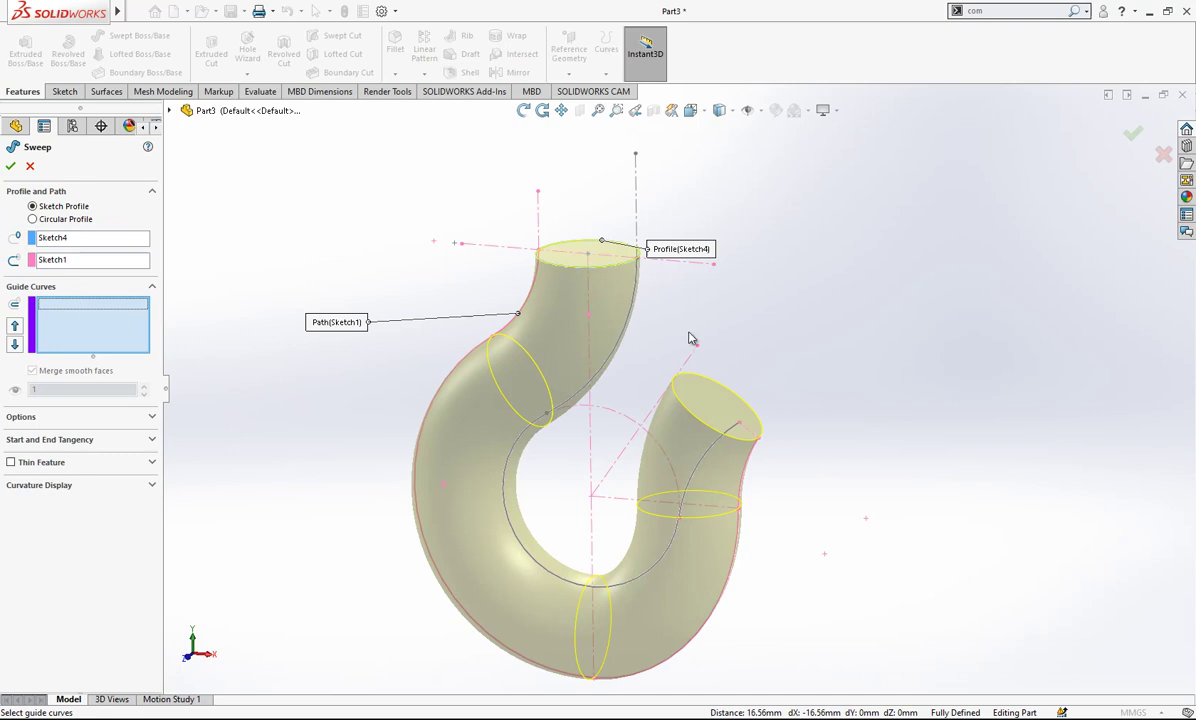
left_click(630, 314)
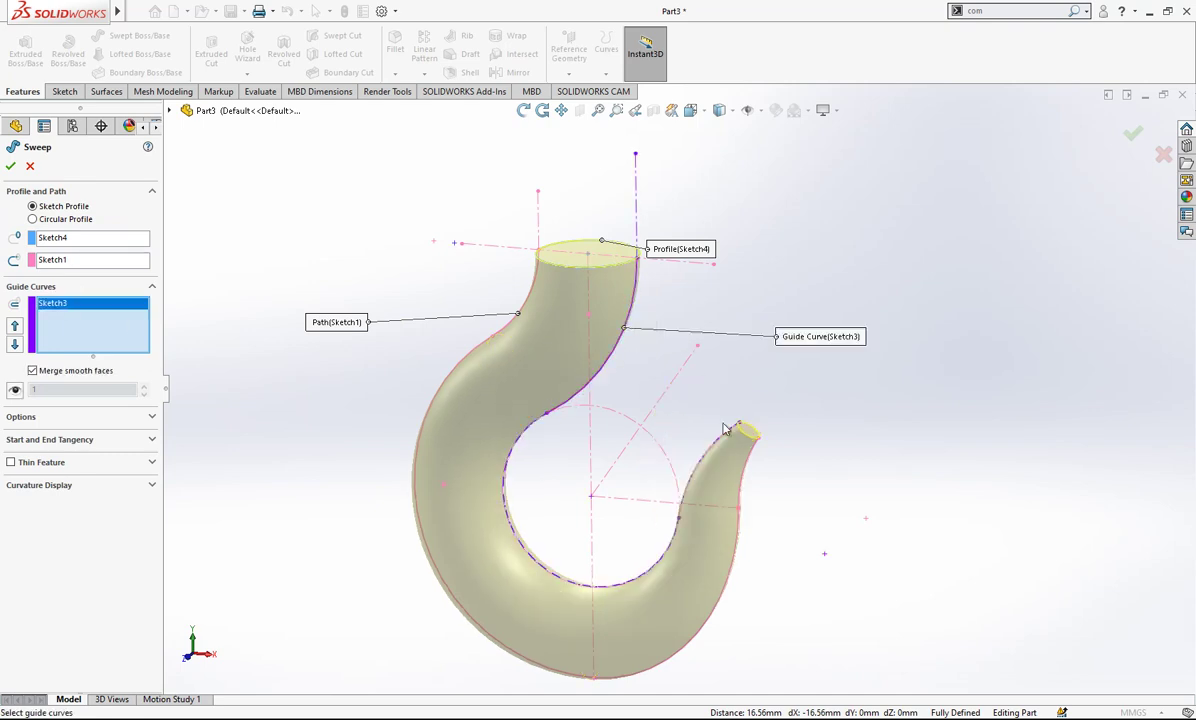
mouse_move(727, 428)
middle_mouse_down()
mouse_move(593, 427)
mouse_move(716, 436)
mouse_move(697, 473)
mouse_move(733, 418)
middle_mouse_up()
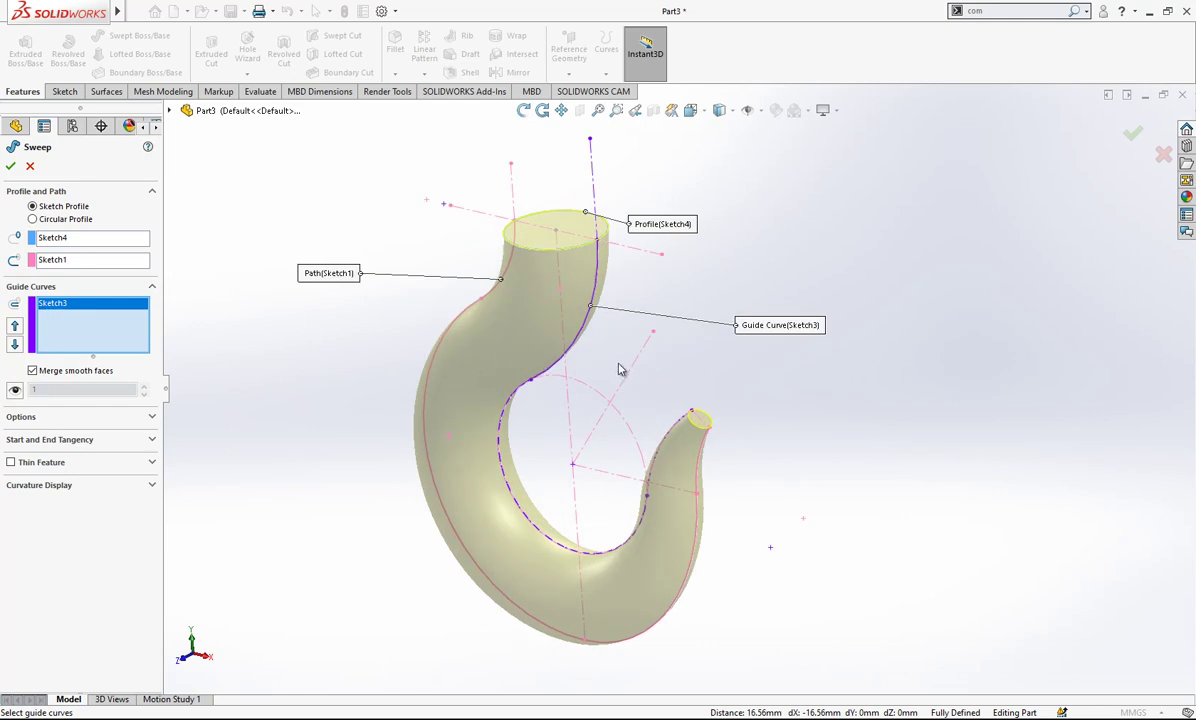
scroll(681, 389, "up", 2)
scroll(664, 267, "down", 2)
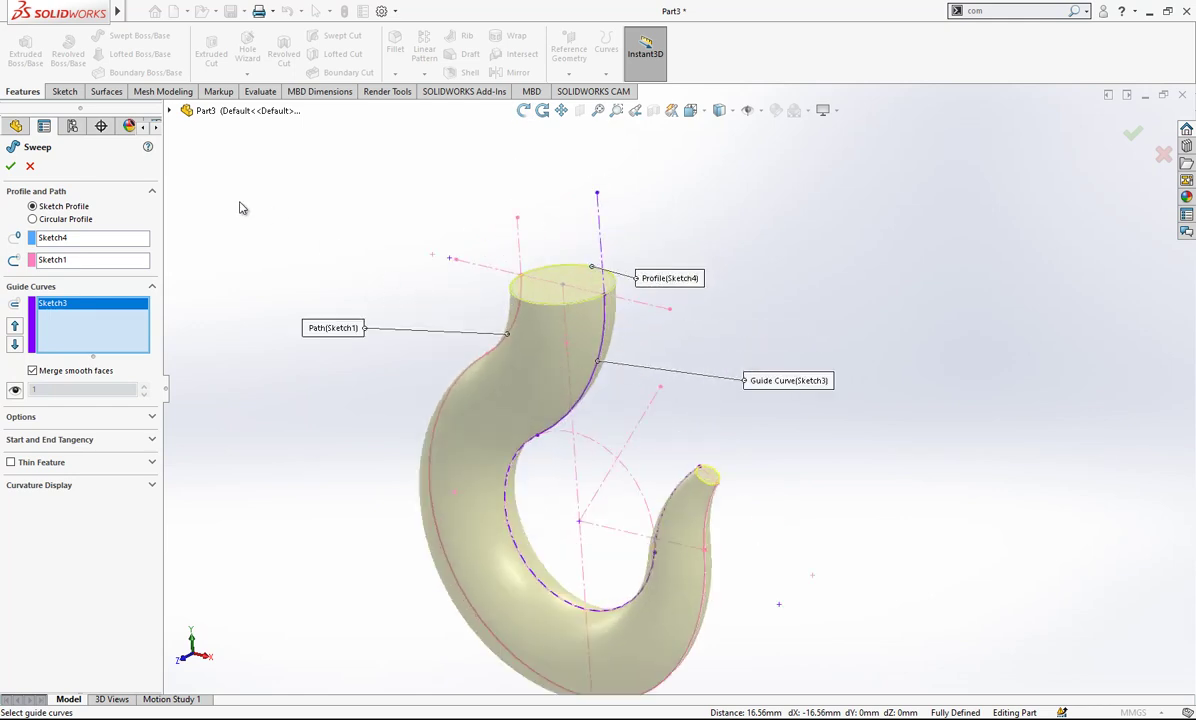
scroll(592, 322, "up", 1)
scroll(590, 320, "down", 1)
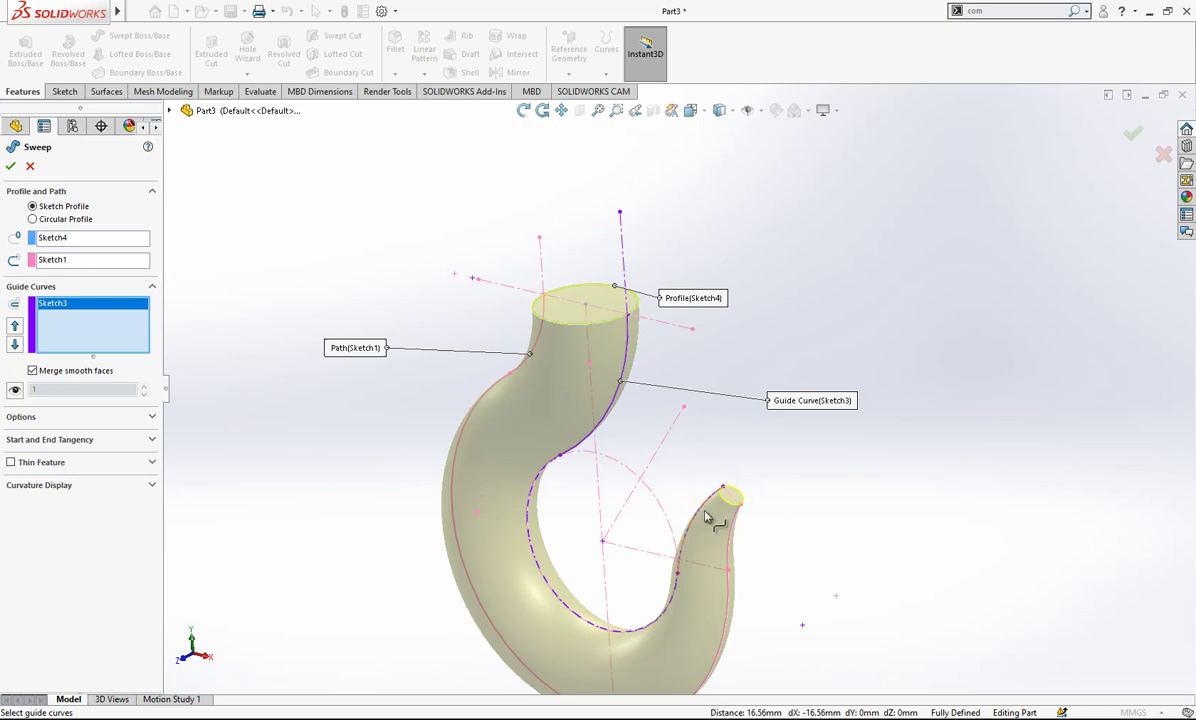
scroll(828, 539, "up", 2)
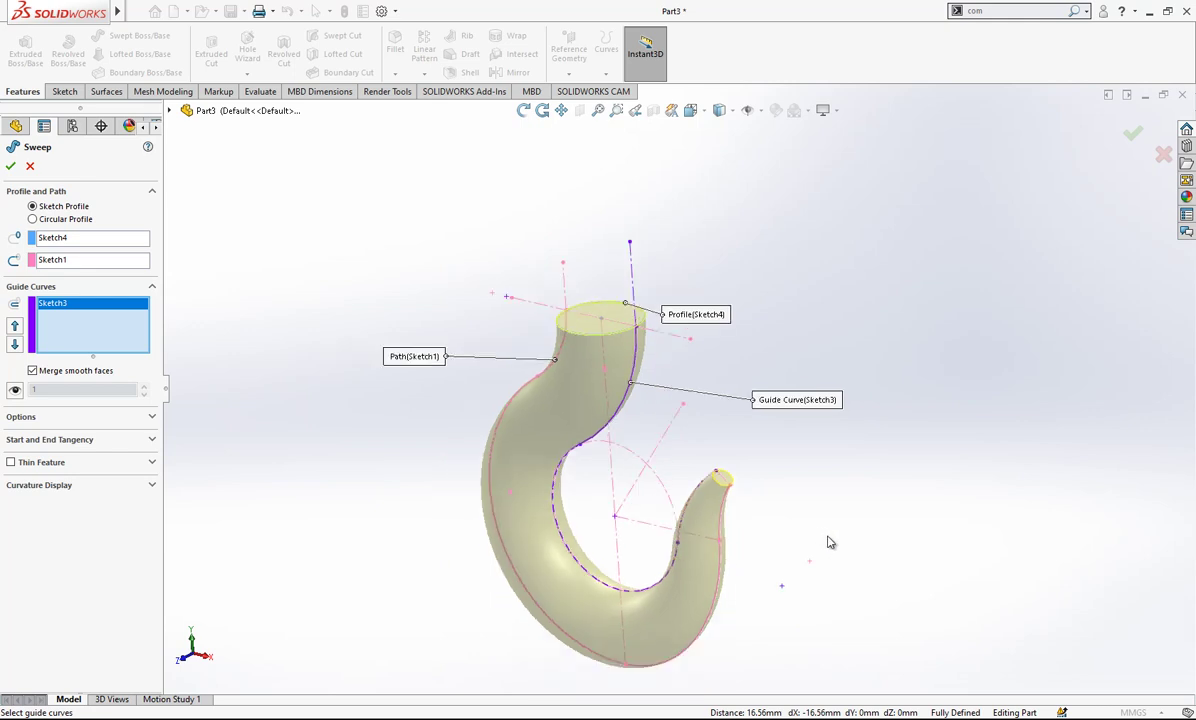
scroll(753, 534, "down", 2)
scroll(521, 348, "up", 1)
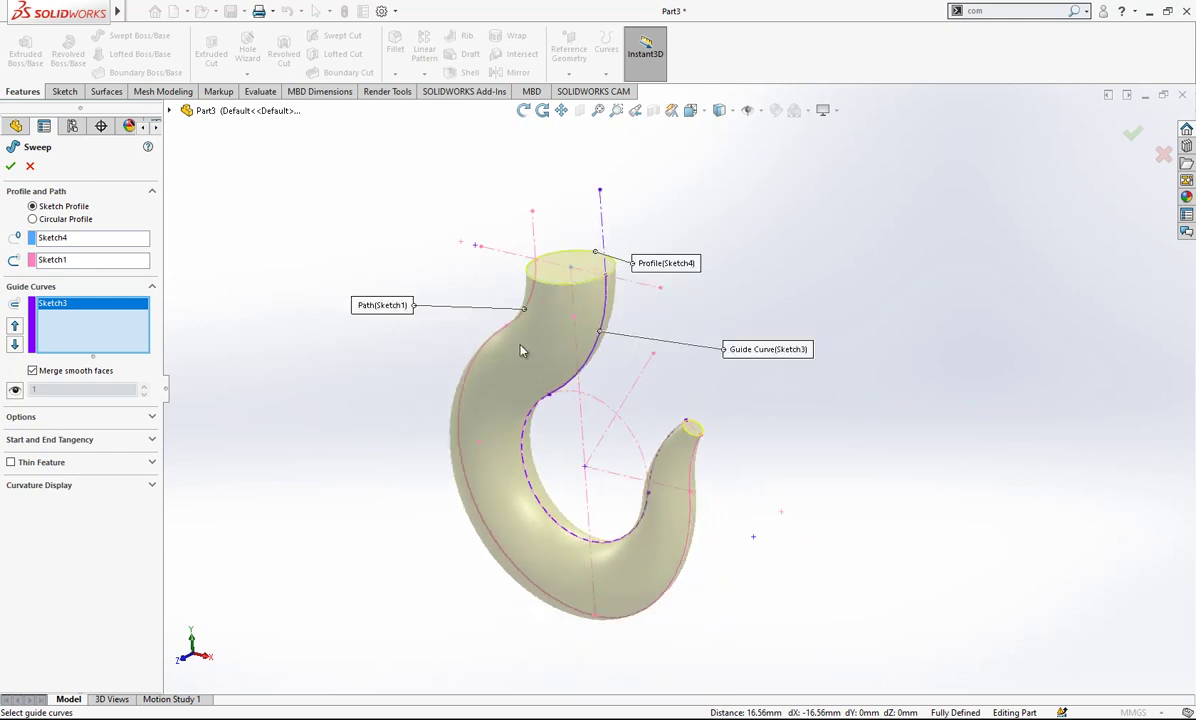
scroll(524, 356, "down", 1)
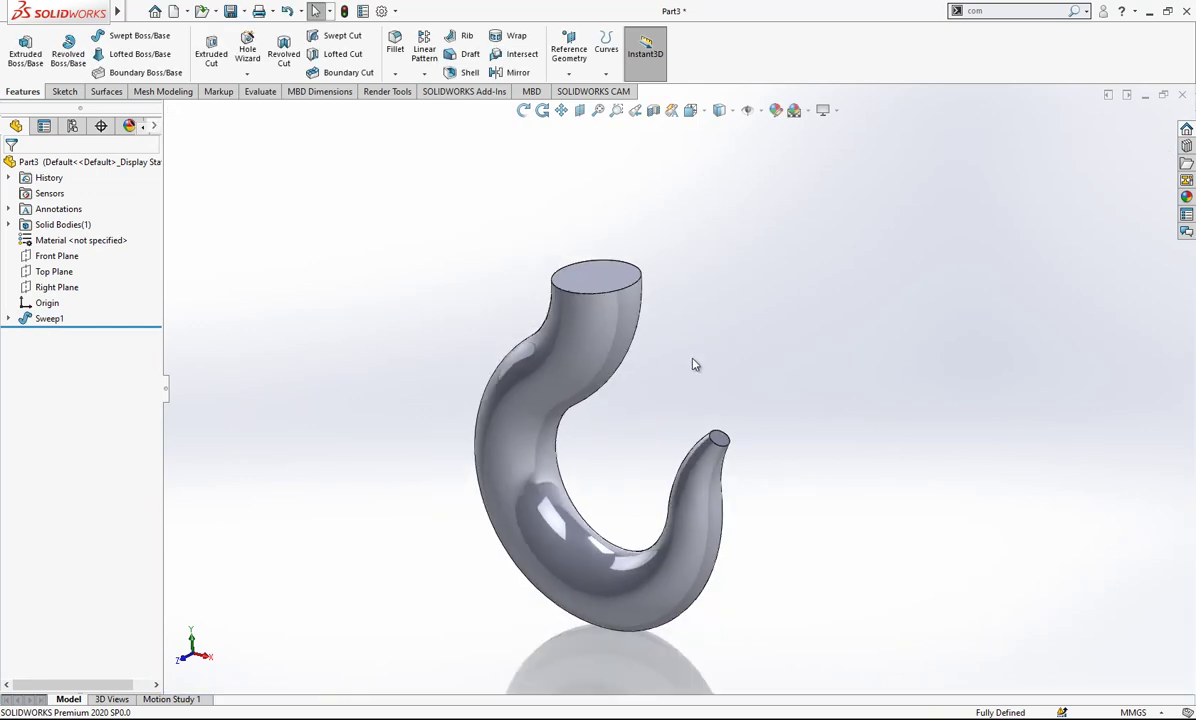
Start a sketch on the Front Plane and draw a spline bridging the inner and outer corners of the hook's tip
left_click(691, 111)
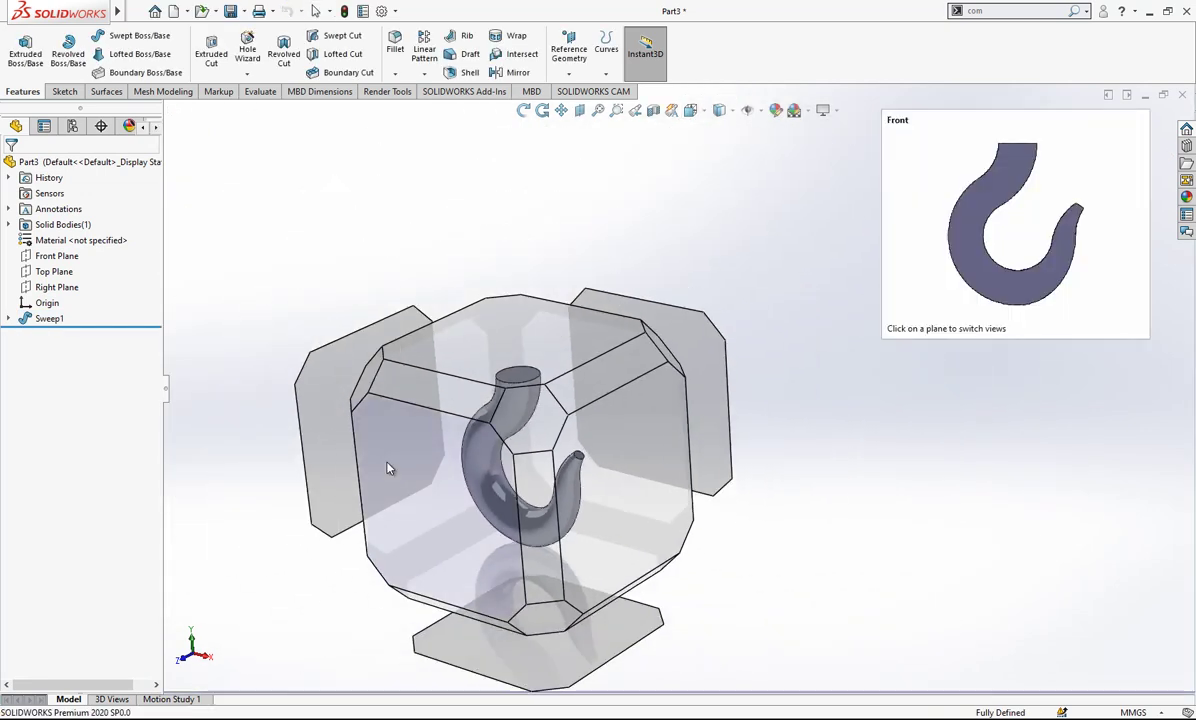
left_click(389, 469)
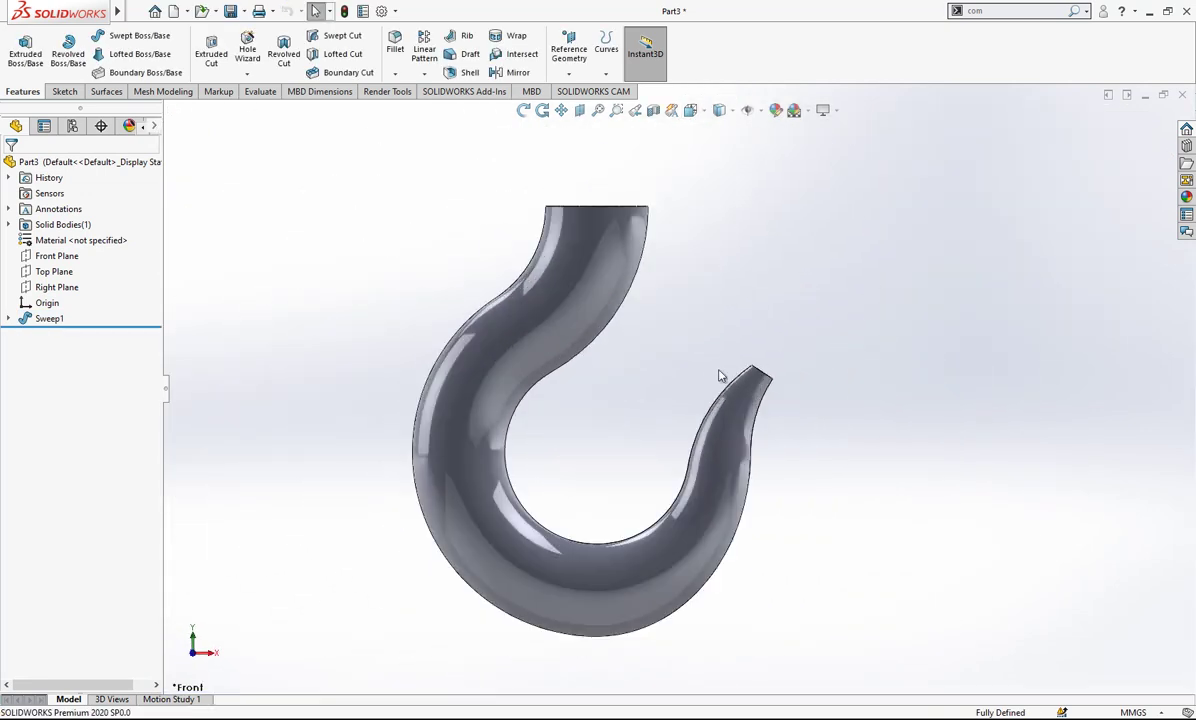
left_click(50, 255)
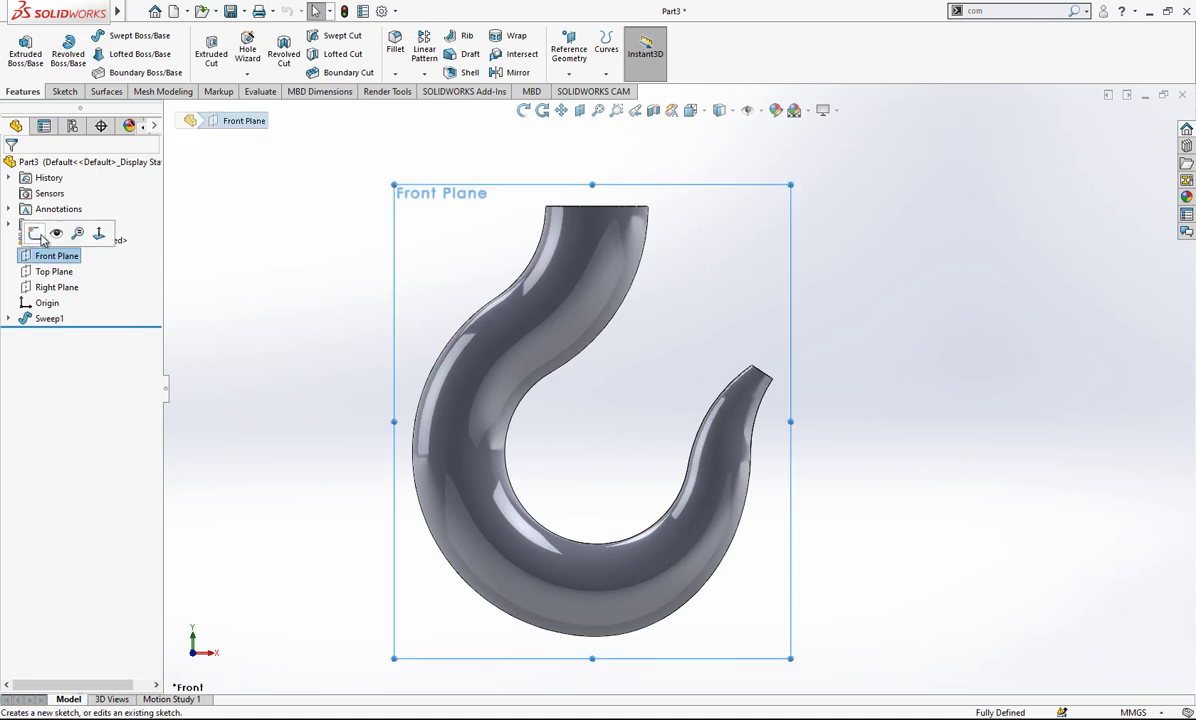
left_click(47, 237)
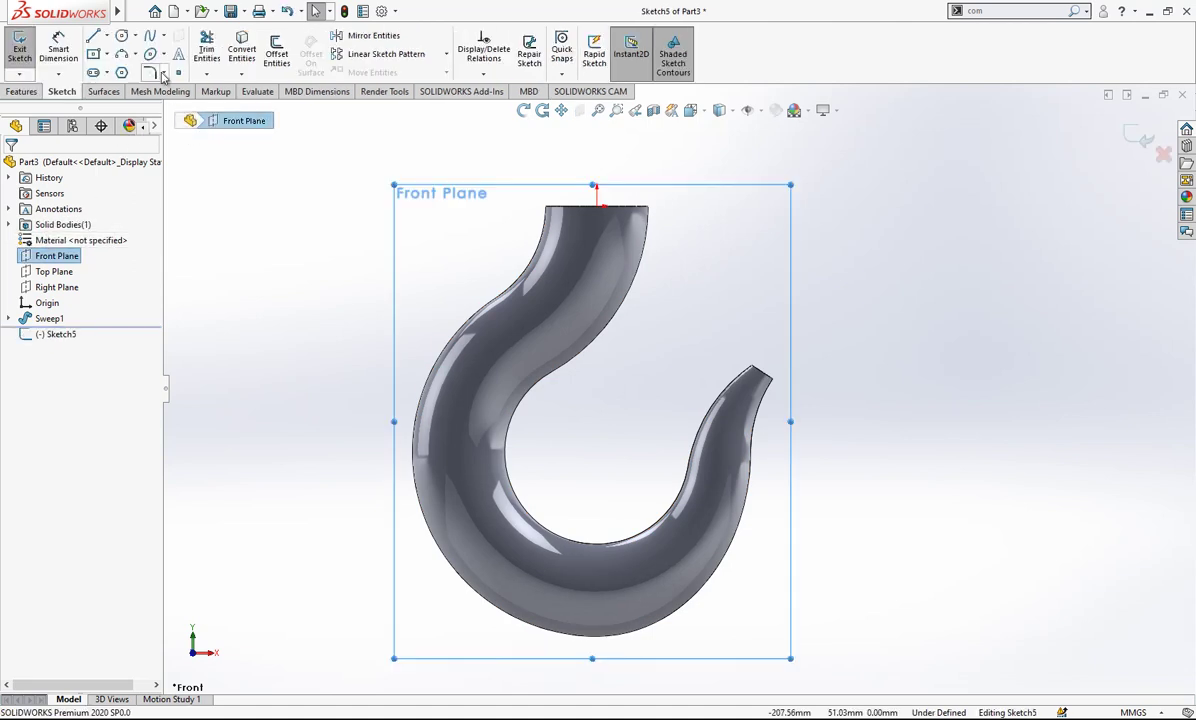
left_click(150, 37)
scroll(740, 395, "down", 5)
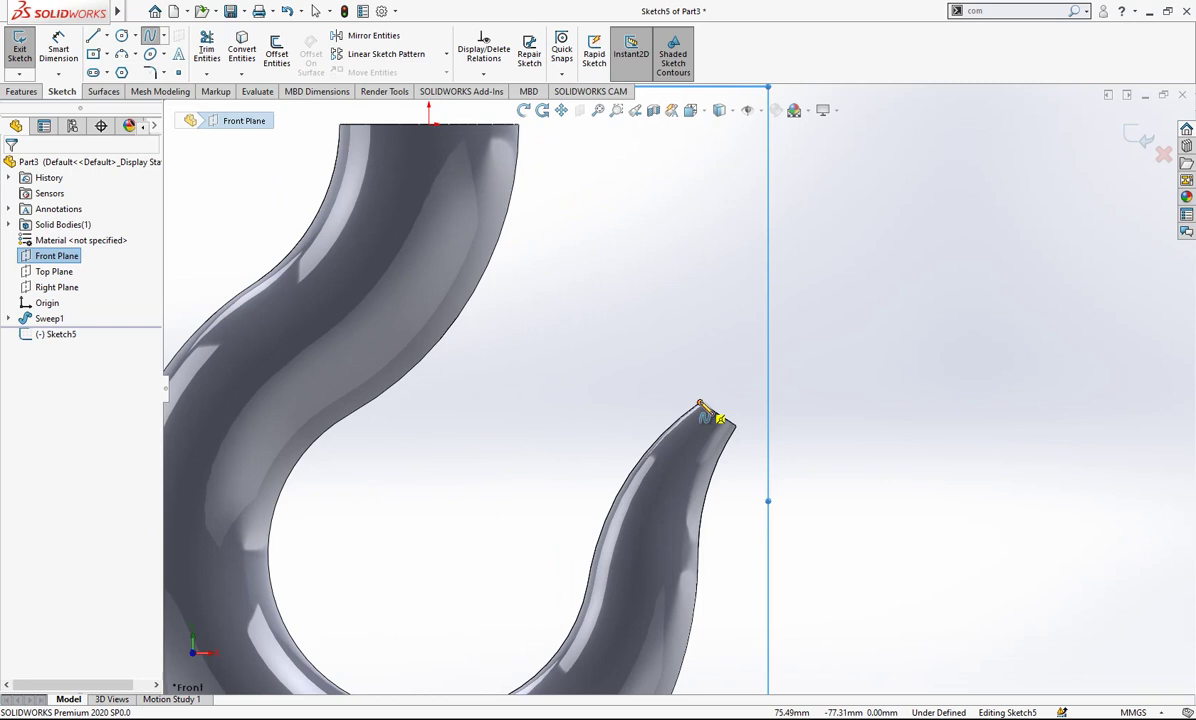
left_click(701, 403)
scroll(745, 398, "down", 2)
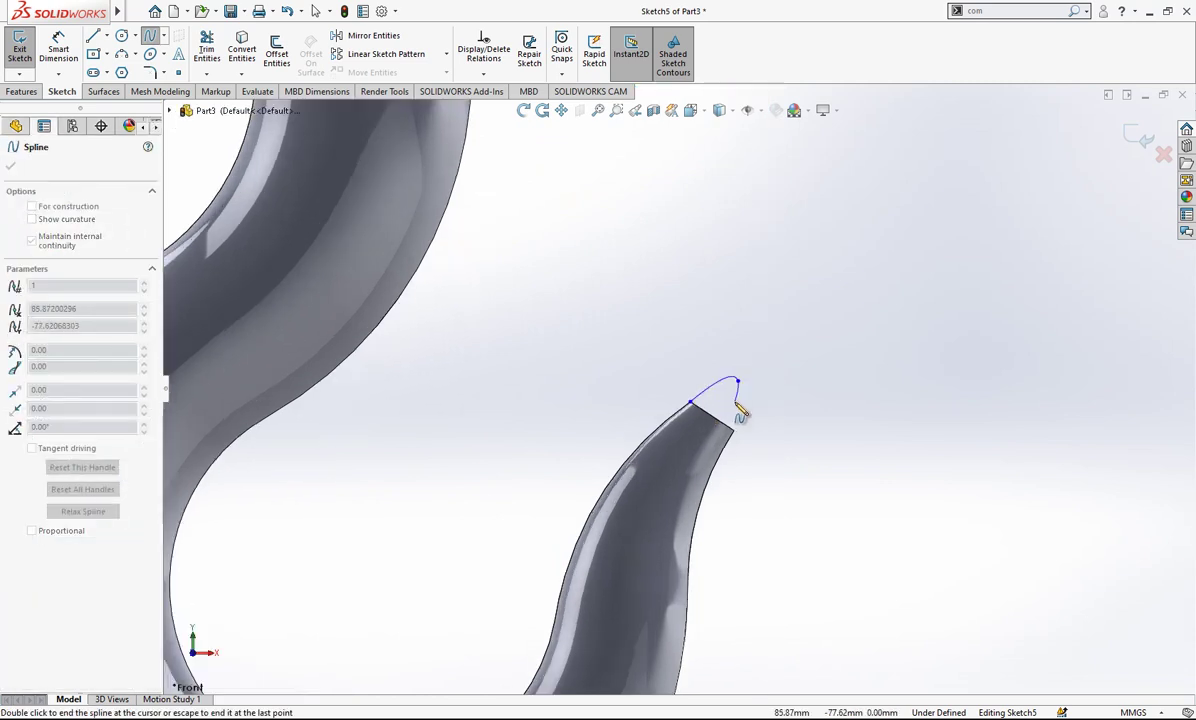
double_click(741, 386)
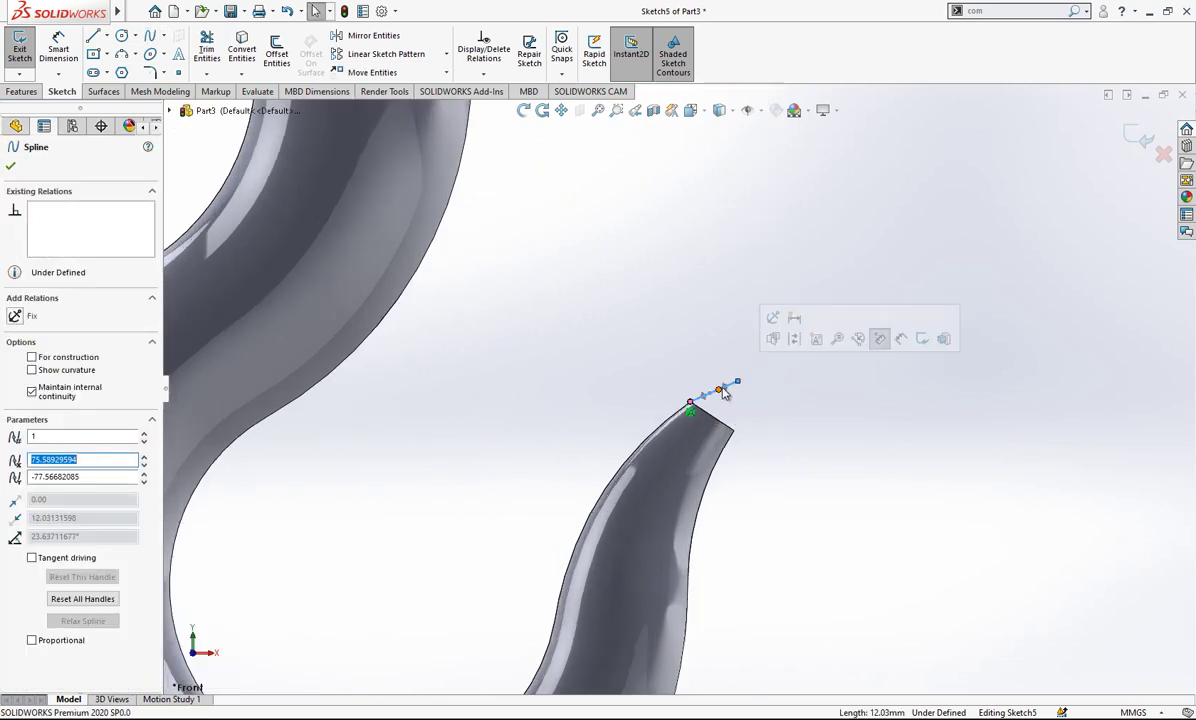
left_click_drag(721, 390, 707, 515)
scroll(743, 388, "down", 5)
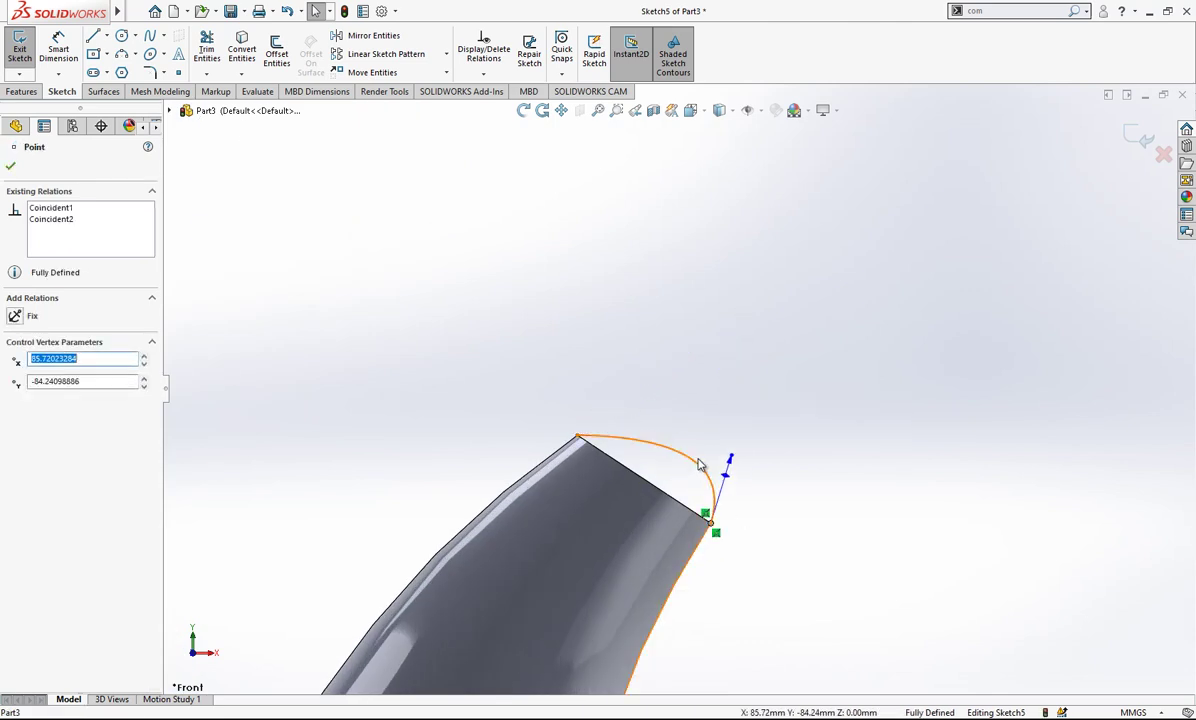
Reshape the tip spline with its end handles so it bulges outward as a rounded point beyond the hook's end face
left_click(693, 478)
left_click_drag(667, 411, 741, 372)
left_click(676, 440)
left_click_drag(724, 481, 760, 440)
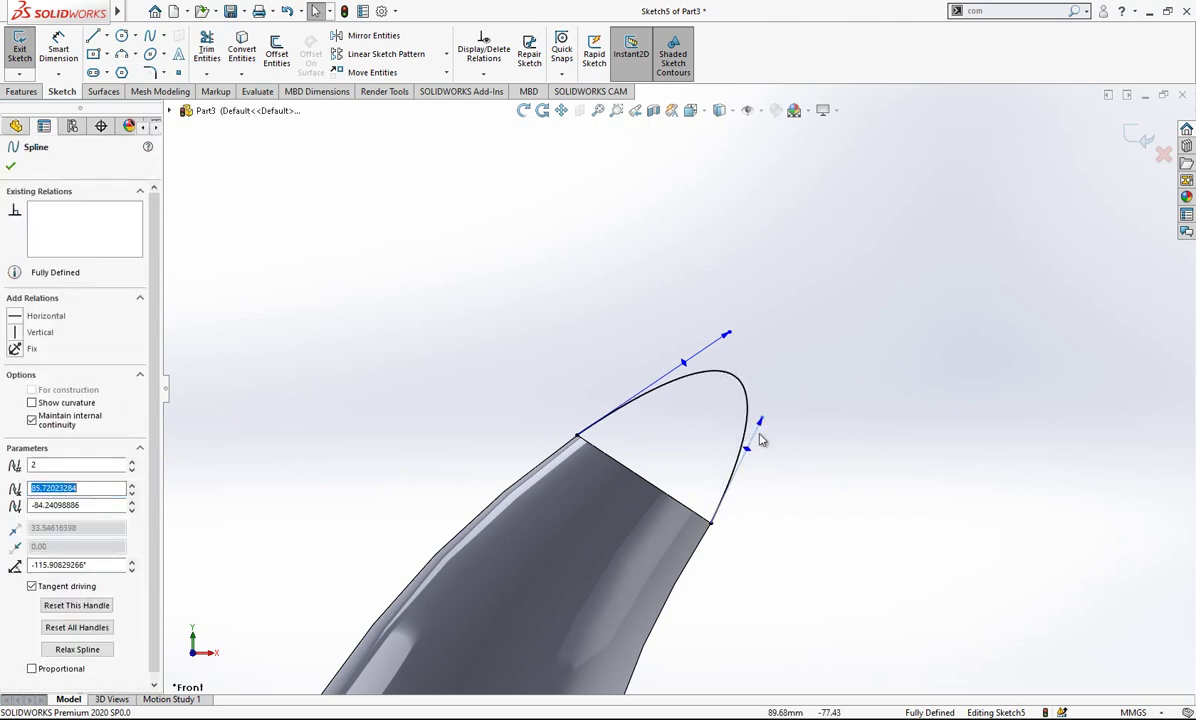
Make the tip spline tangent to the hook's inner silhouette edge
left_click(577, 440)
left_click(562, 449)
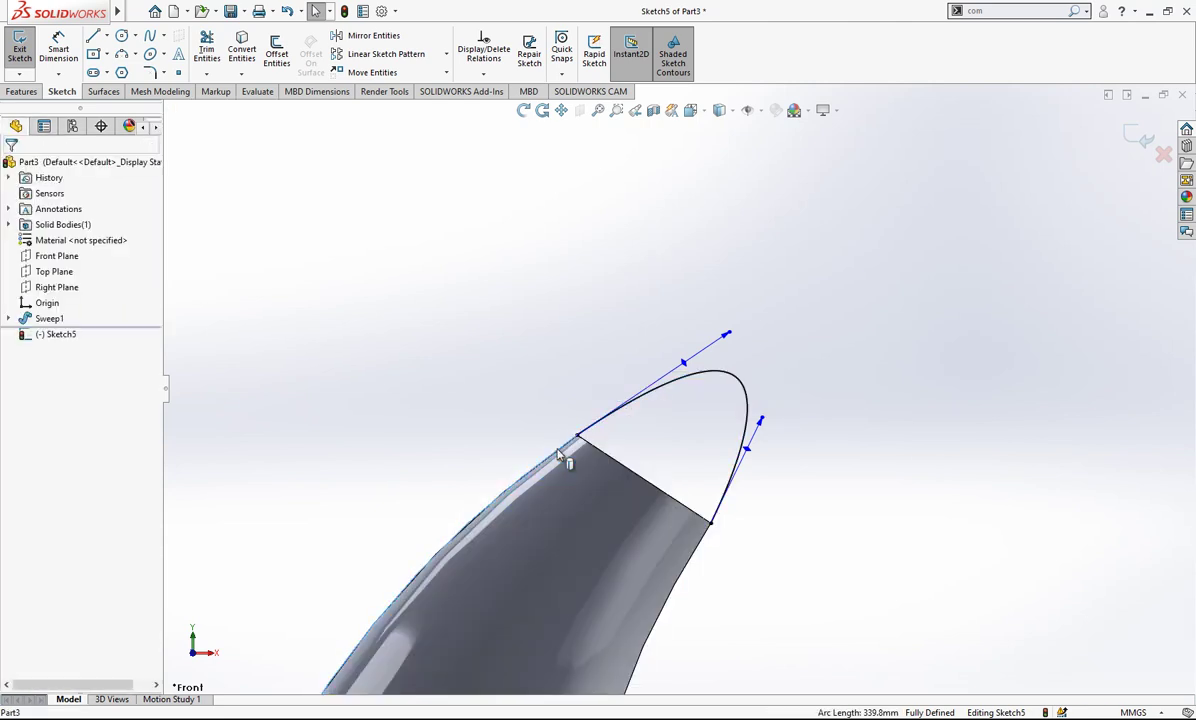
left_click(588, 434)
left_click(592, 440, "ctrl")
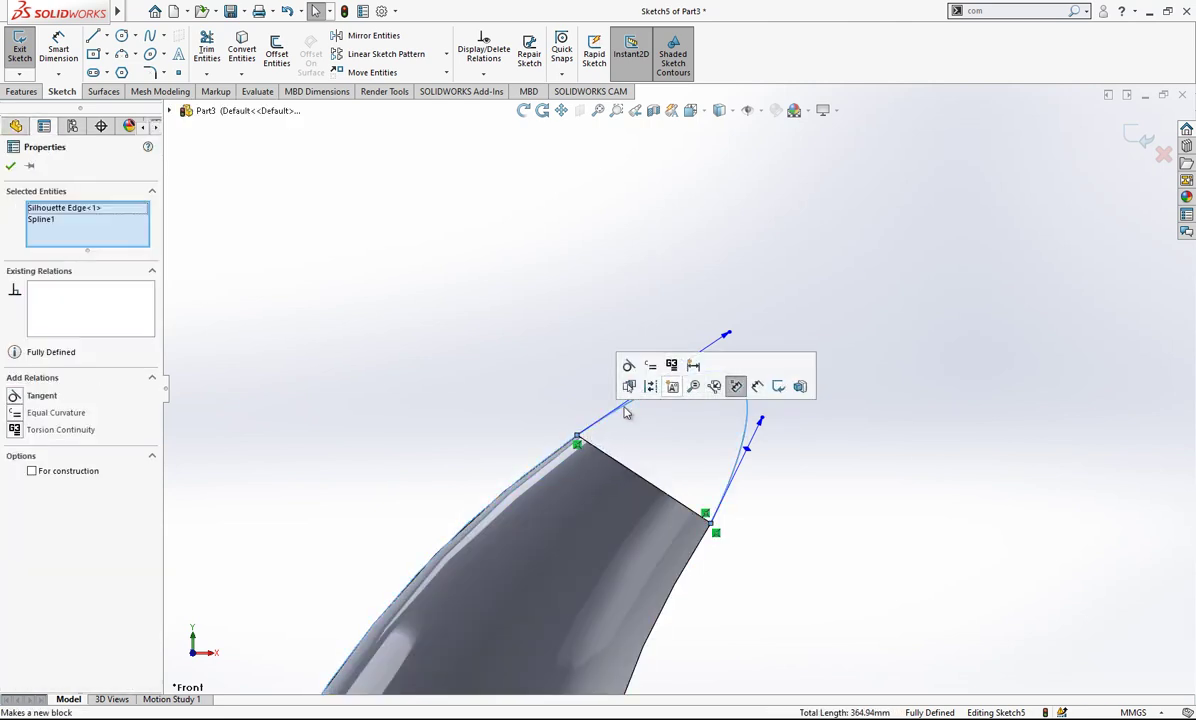
left_click(45, 403)
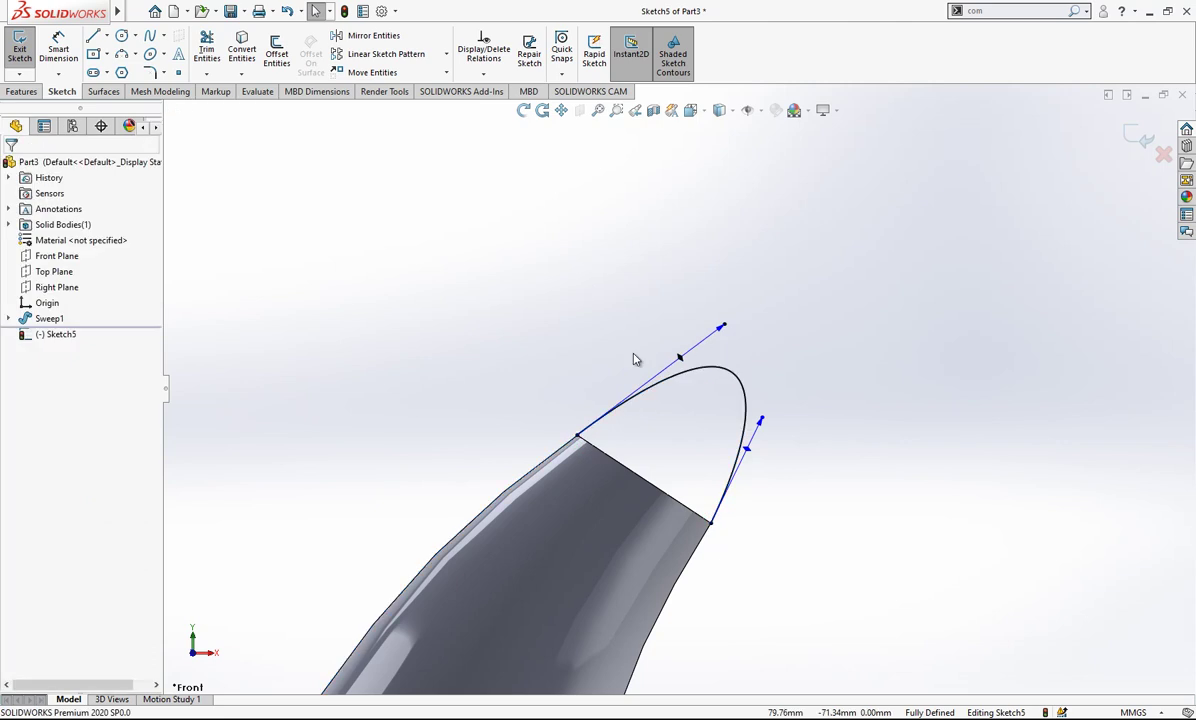
Make the tip spline tangent to the hook's outer silhouette edge as well
left_click(706, 474)
left_click(705, 485)
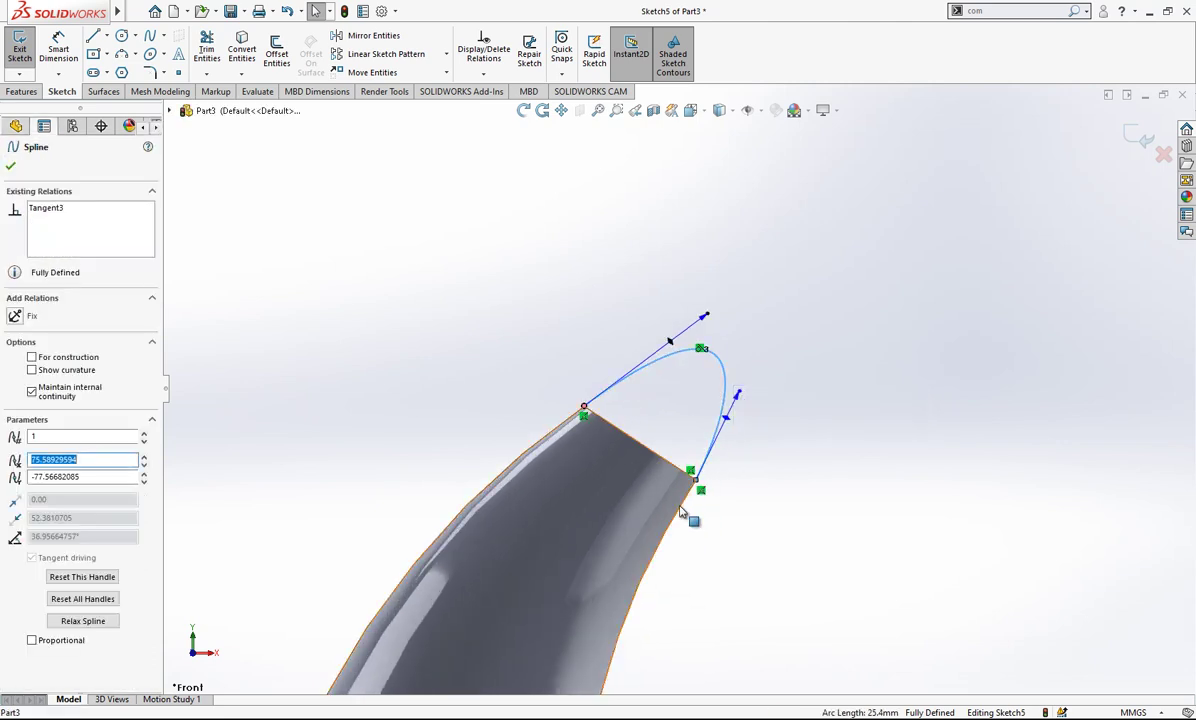
left_click(684, 512, "ctrl")
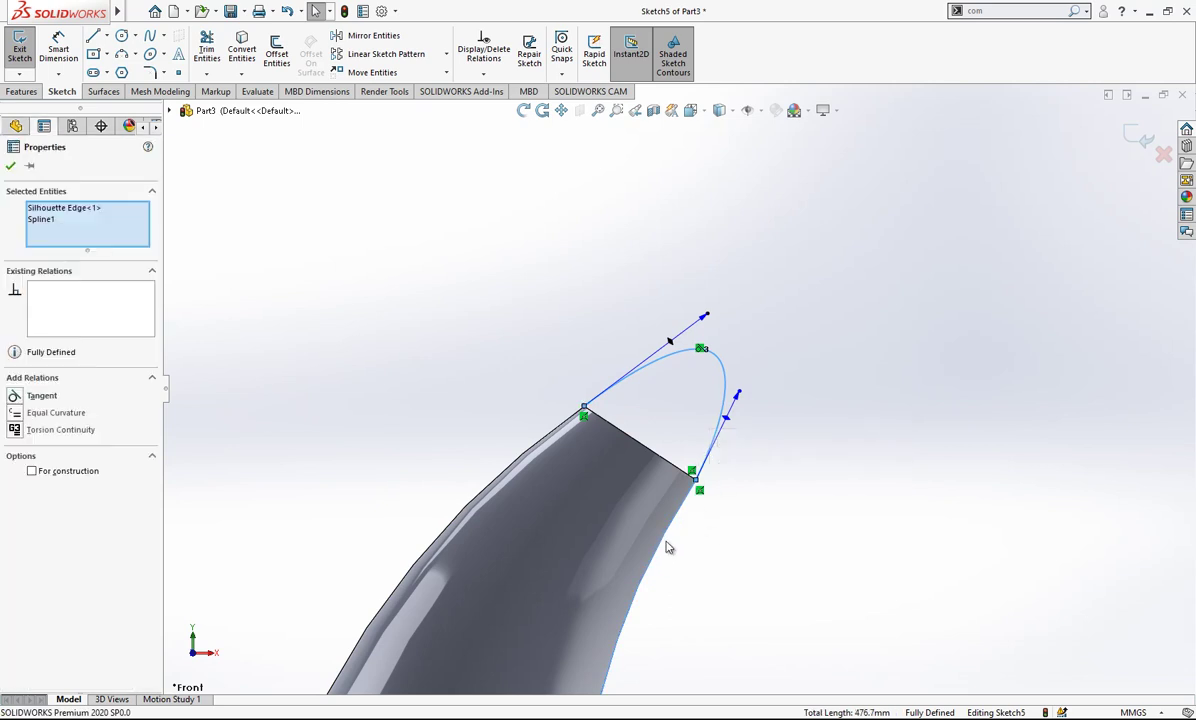
left_click(55, 397)
left_click(745, 376)
List the sketches belonging to the sweep feature, check the tip spline against the hook, and finish the sketch
scroll(700, 420, "up", 6)
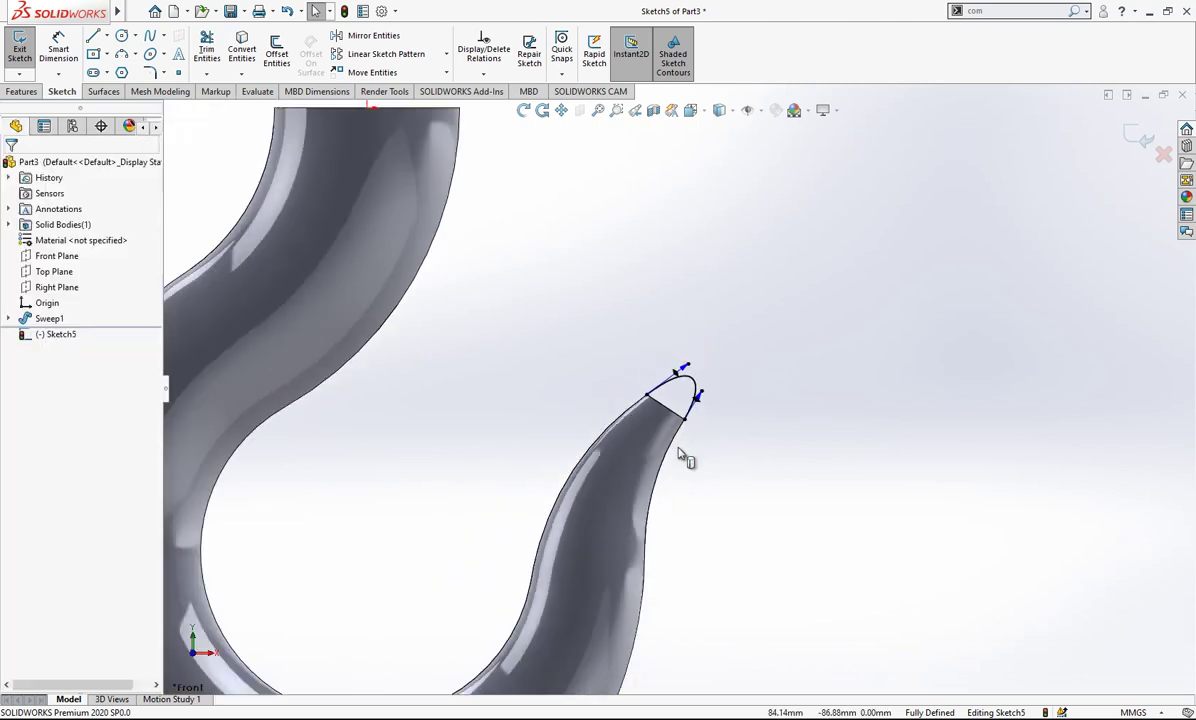
scroll(686, 426, "up", 5)
scroll(651, 435, "down", 3)
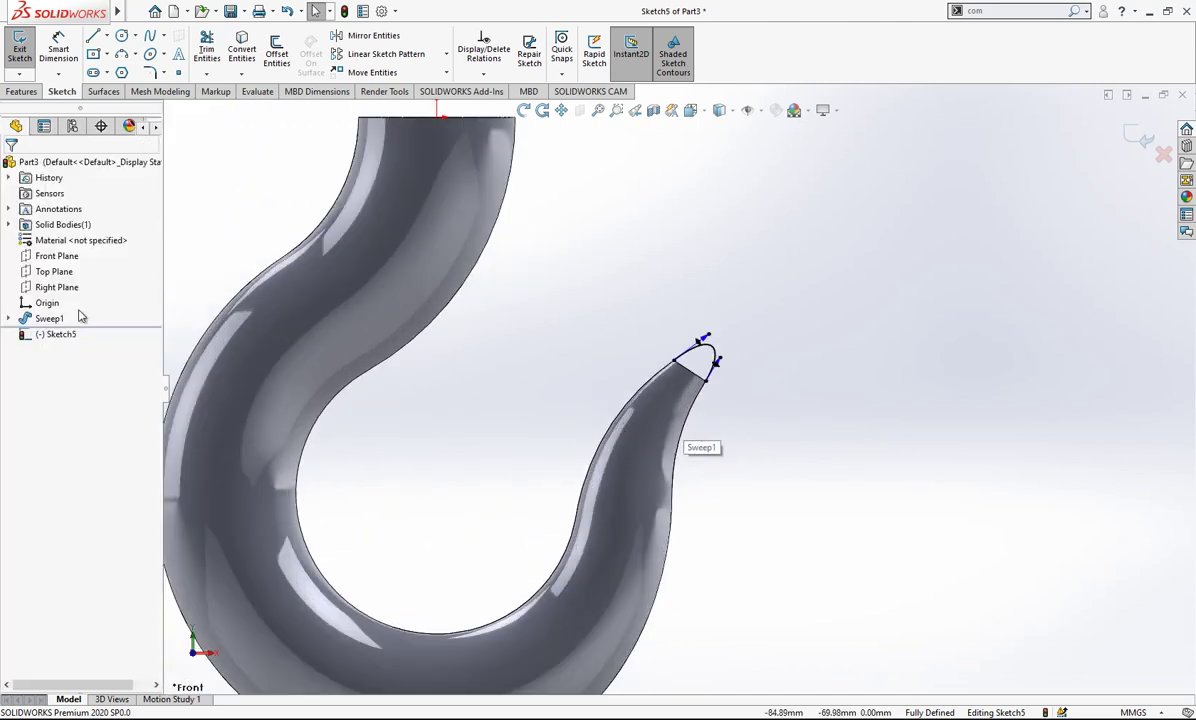
left_click(7, 318)
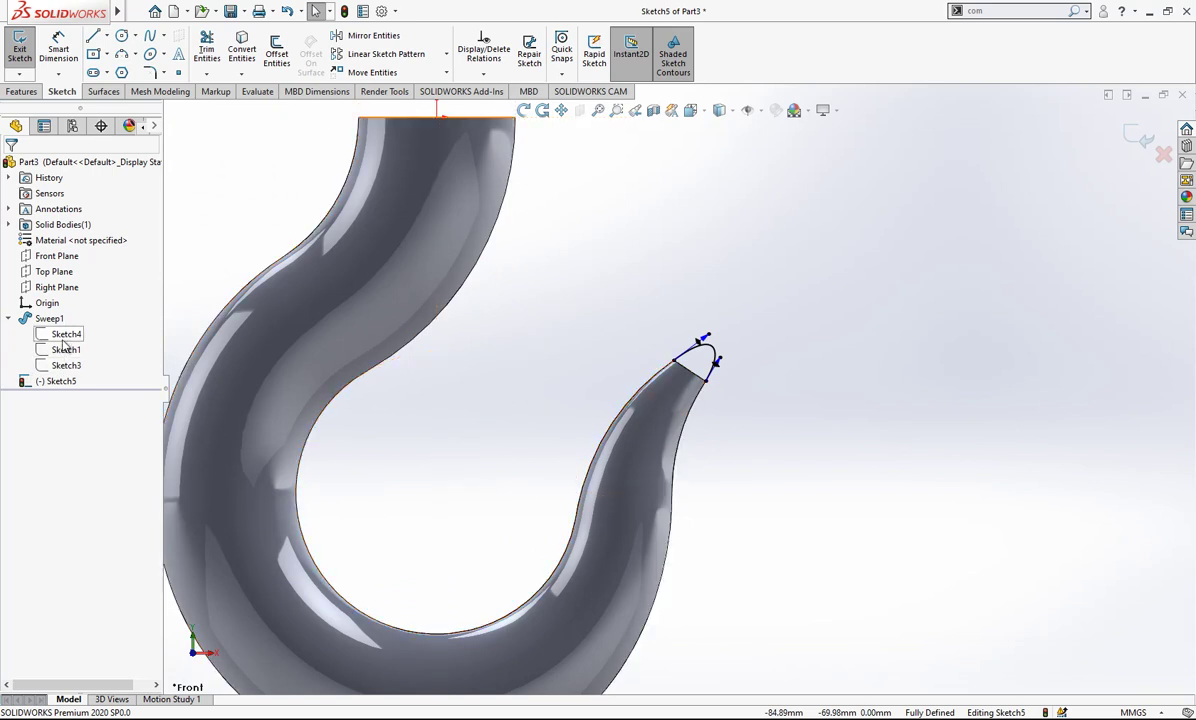
scroll(705, 386, "up", 2)
scroll(705, 386, "down", 2)
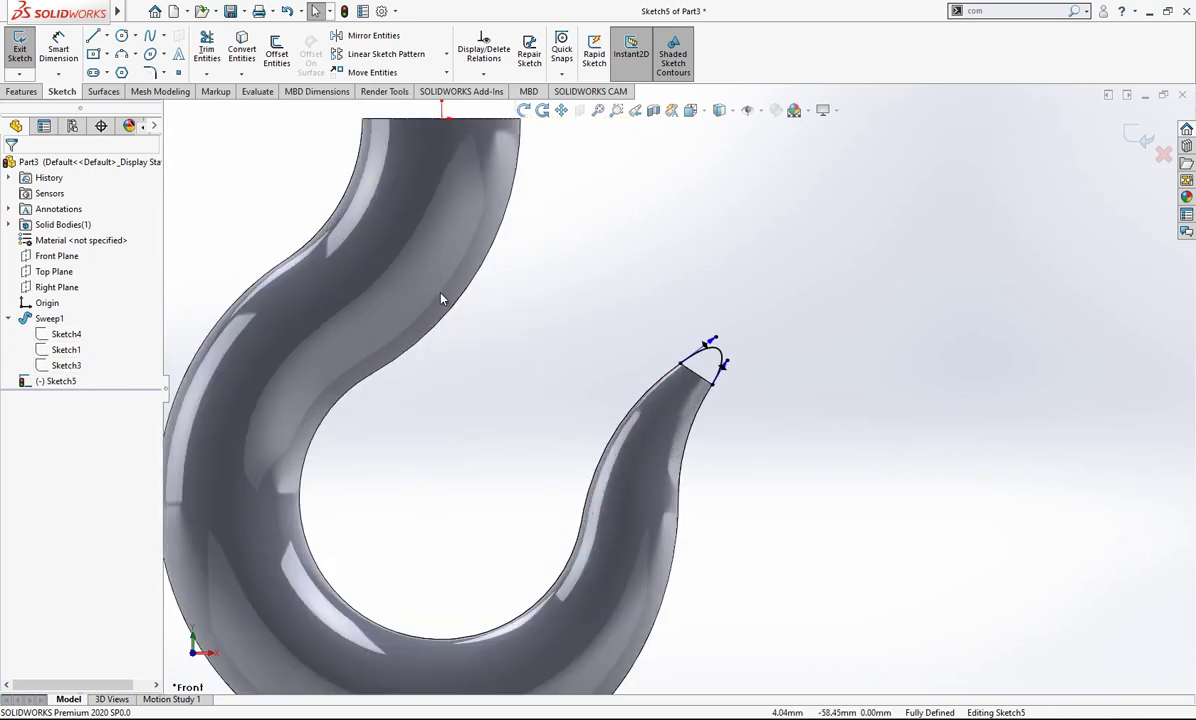
scroll(672, 362, "up", 2)
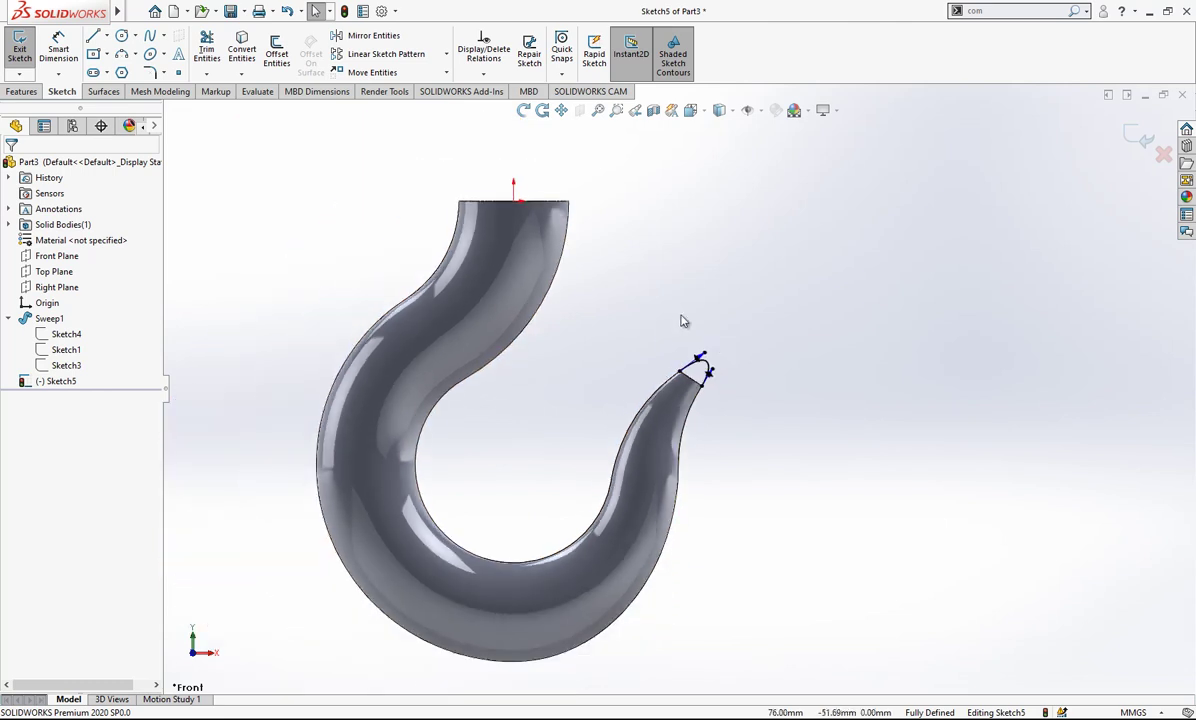
middle_click_drag(681, 320, 651, 363)
scroll(685, 357, "down", 3)
left_click(1140, 137)
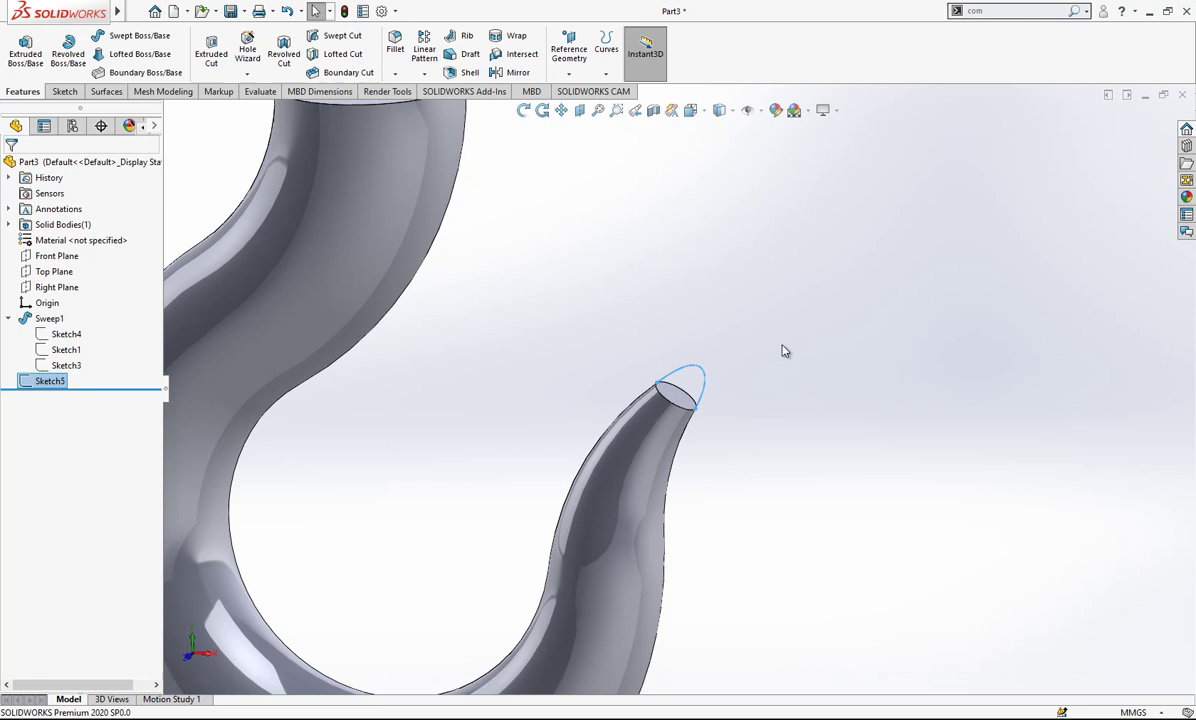
Start a filled surface bounded by the hook tip's end edge, with the tip spline sketch as its constraint curve
left_click(107, 91)
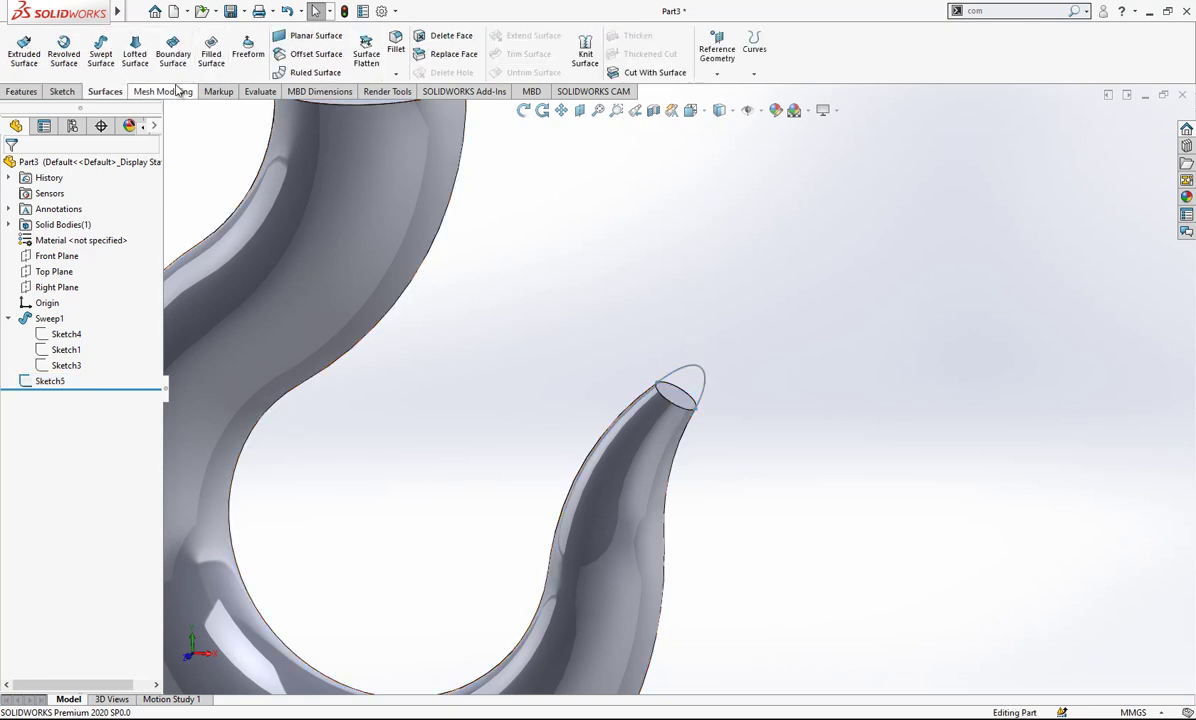
left_click(211, 55)
left_click(672, 410)
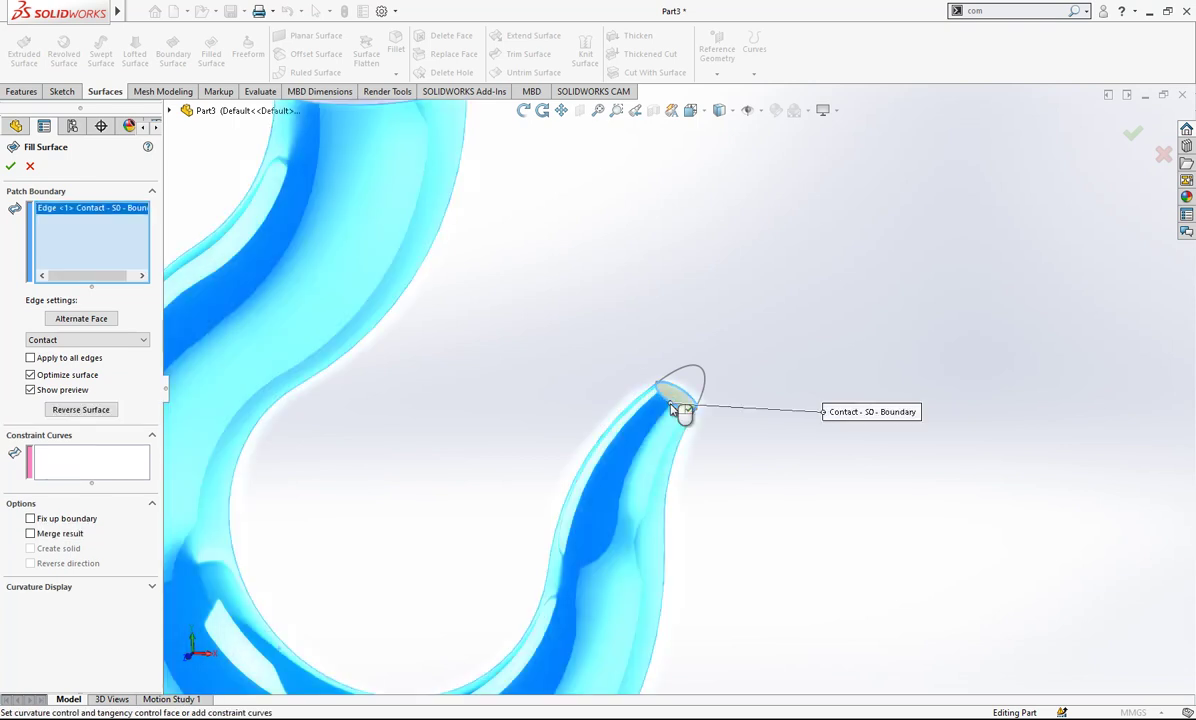
scroll(680, 408, "down", 2)
left_click(109, 469)
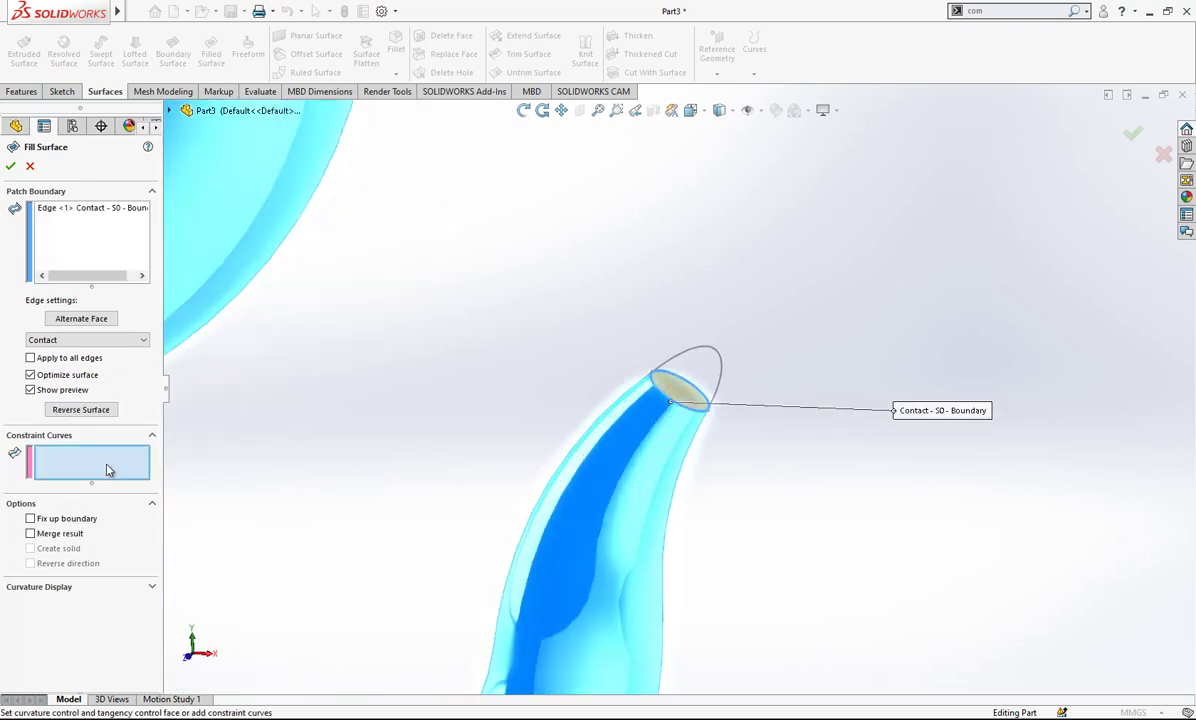
left_click(684, 350)
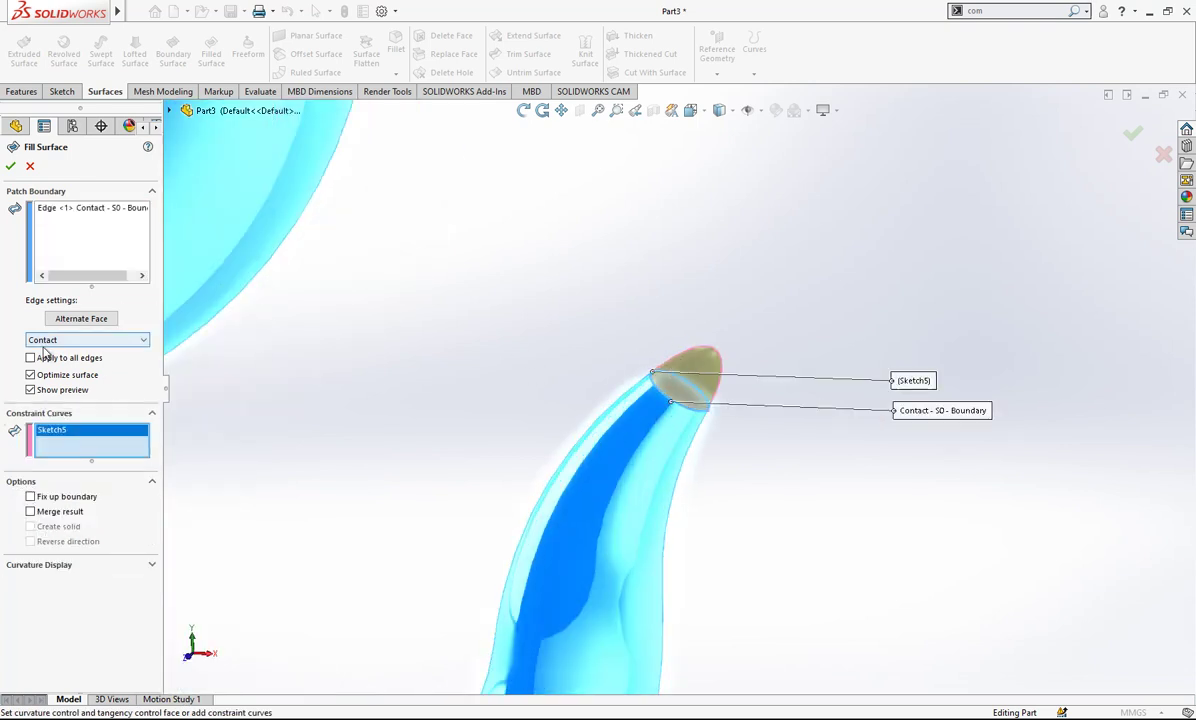
Set the filled surface's edge condition to Tangent and create the rounded cap on the hook tip
left_click(88, 340)
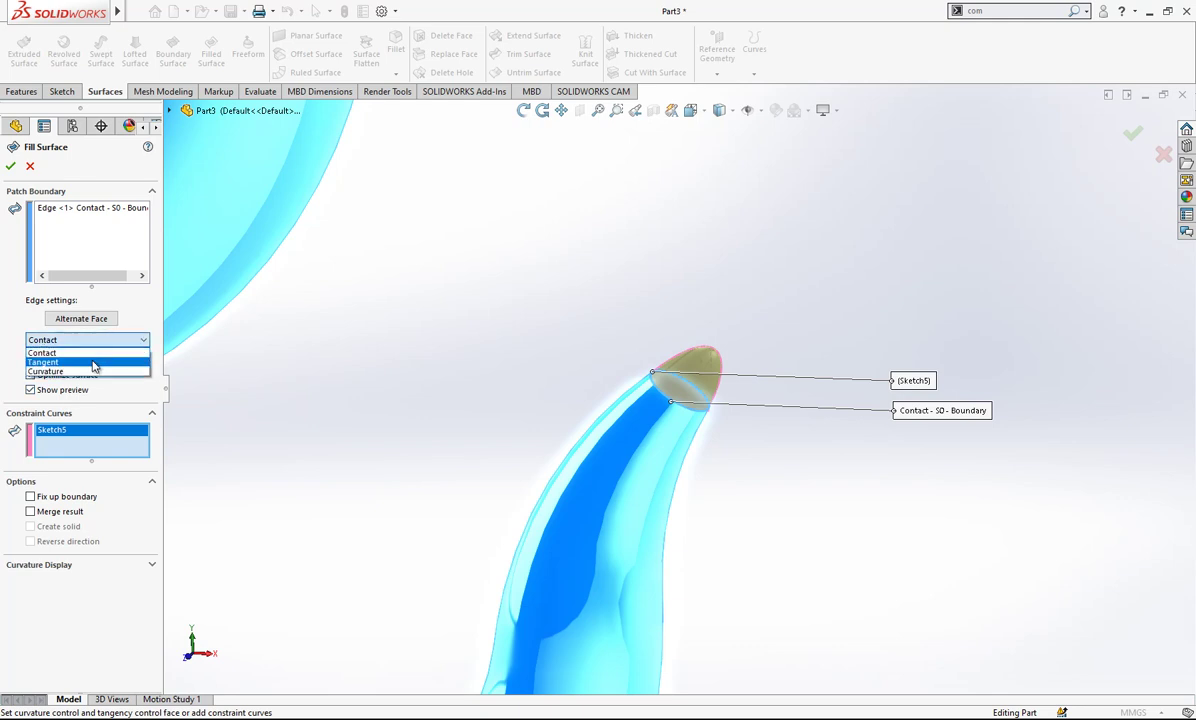
left_click(93, 366)
scroll(680, 400, "down", 1)
scroll(679, 400, "down", 1)
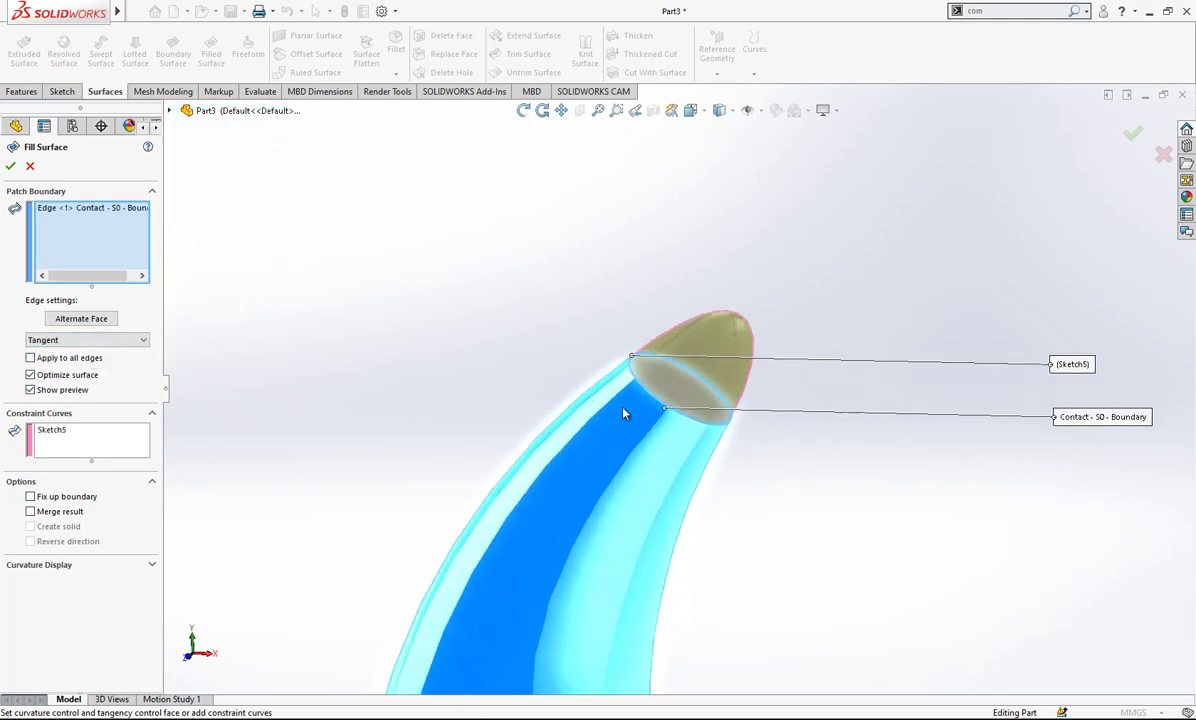
middle_click_drag(621, 457, 876, 488)
scroll(776, 423, "up", 2)
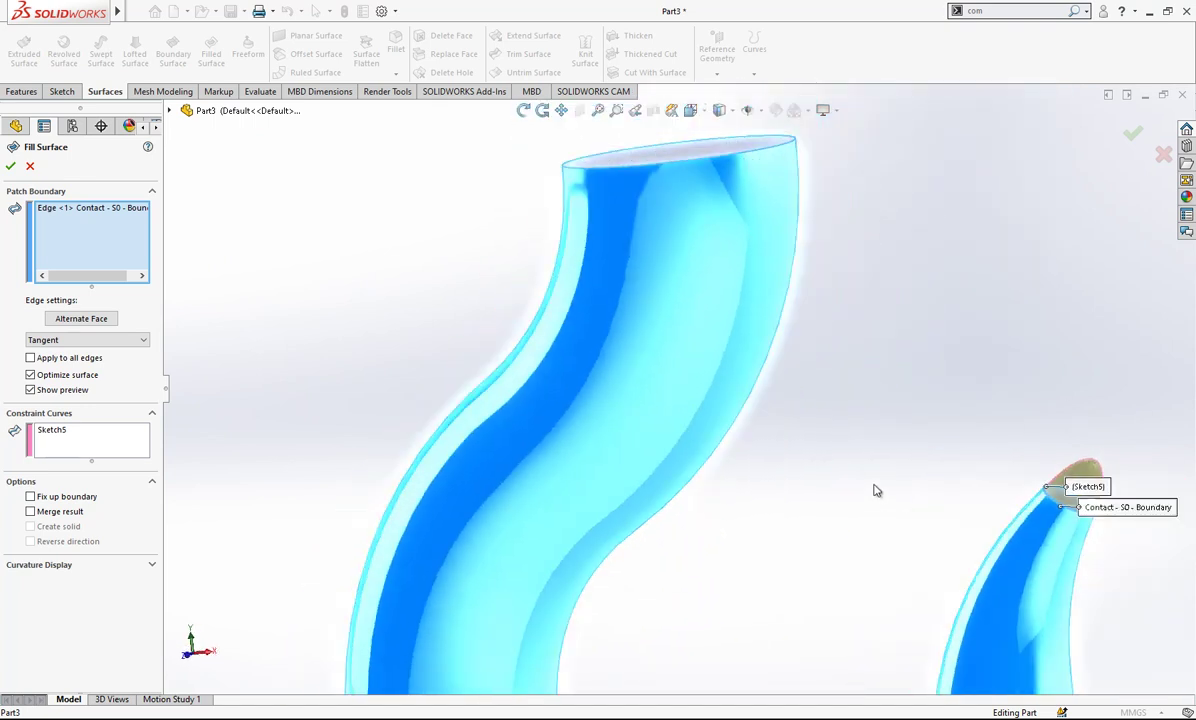
scroll(878, 486, "up", 4)
scroll(958, 496, "down", 1)
right_click(836, 437)
key("Return")
scroll(827, 423, "down", 1)
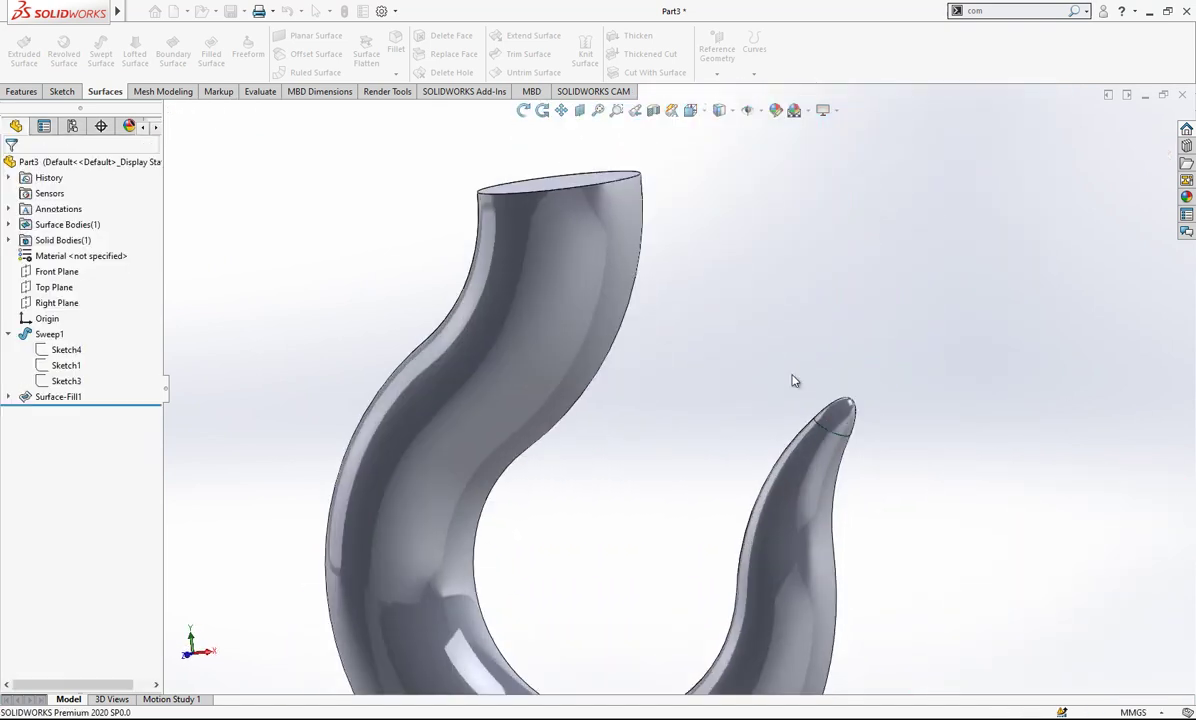
Hide the solid hook body and examine the filled tip surface on its own
left_click(590, 310)
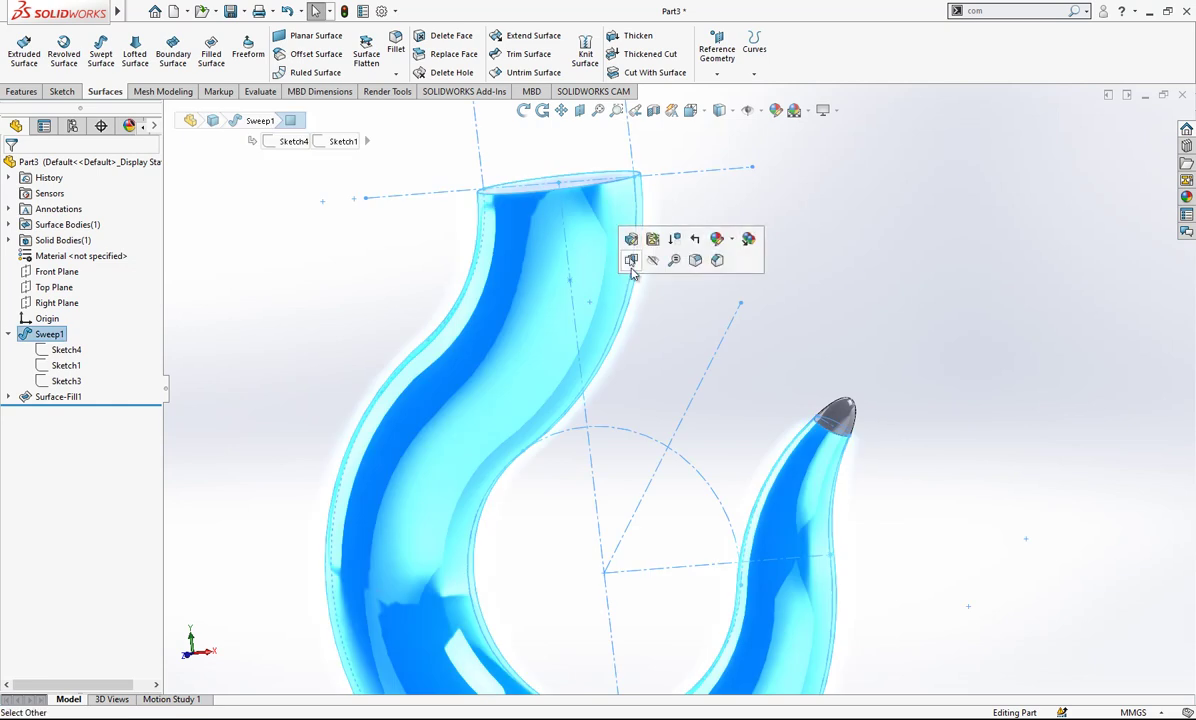
left_click(650, 267)
left_click(821, 300)
scroll(806, 328, "up", 1)
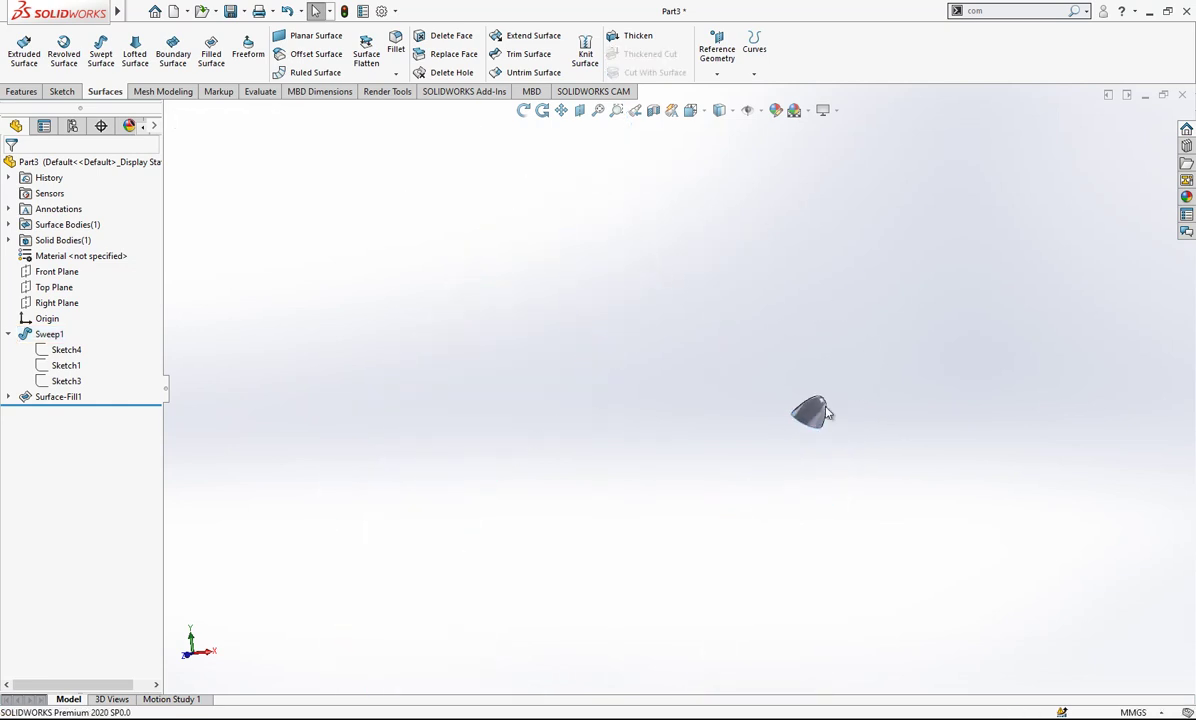
scroll(840, 402, "down", 5)
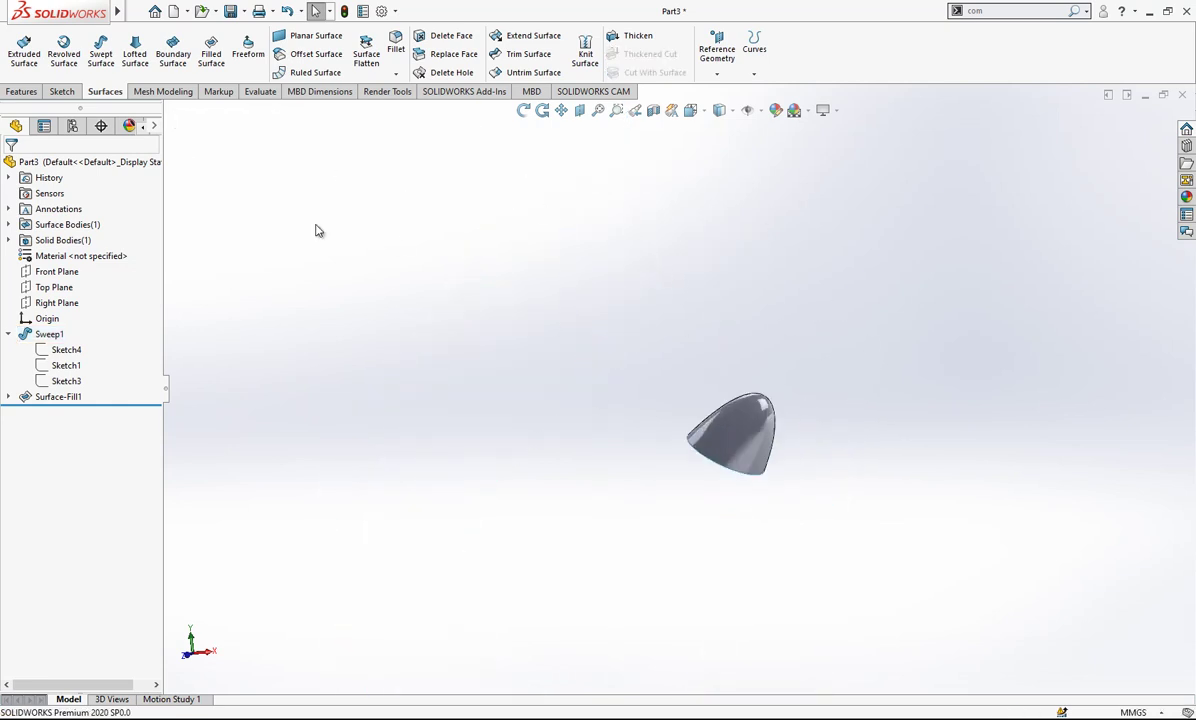
middle_click_drag(726, 414, 757, 428)
Show the solid hook body again and check how the cap sits on the tip
left_click(63, 240)
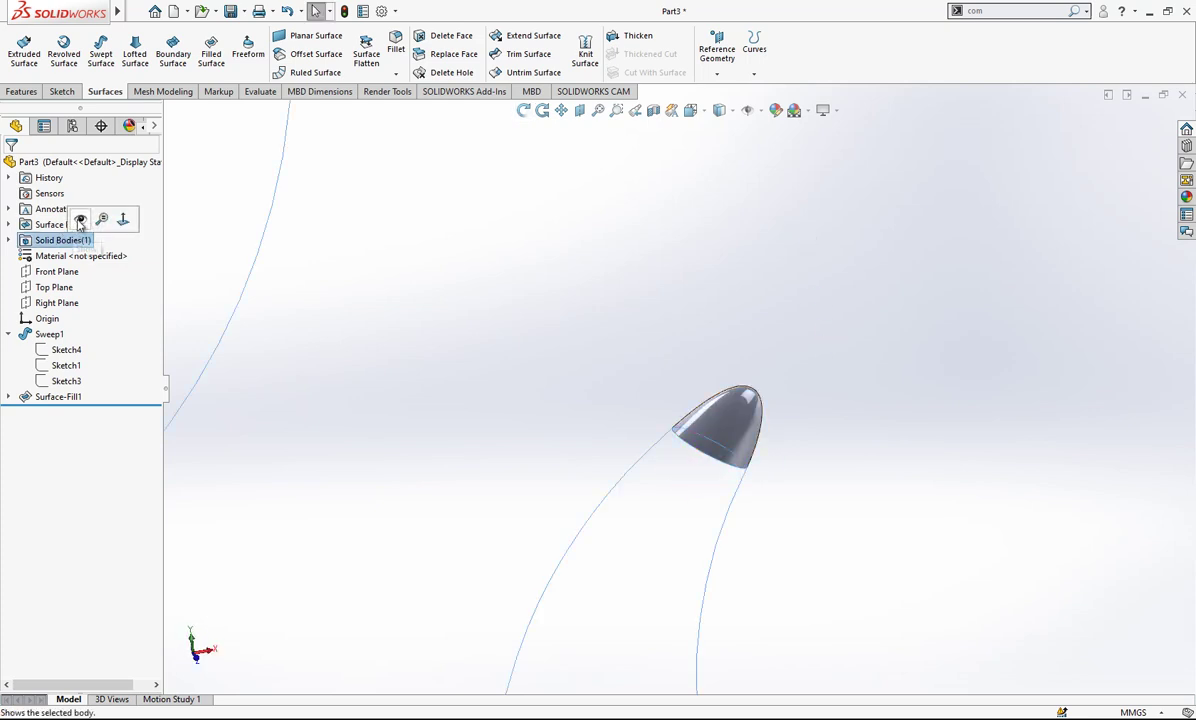
left_click(81, 218)
scroll(700, 385, "up", 1)
left_click(705, 363)
scroll(705, 363, "up", 4)
mouse_move(700, 370)
middle_mouse_down()
mouse_move(673, 406)
mouse_move(638, 403)
mouse_move(600, 434)
mouse_move(585, 425)
middle_mouse_up()
Hide the filled tip surface to expose the hook's flat end face at the tip
left_click(22, 92)
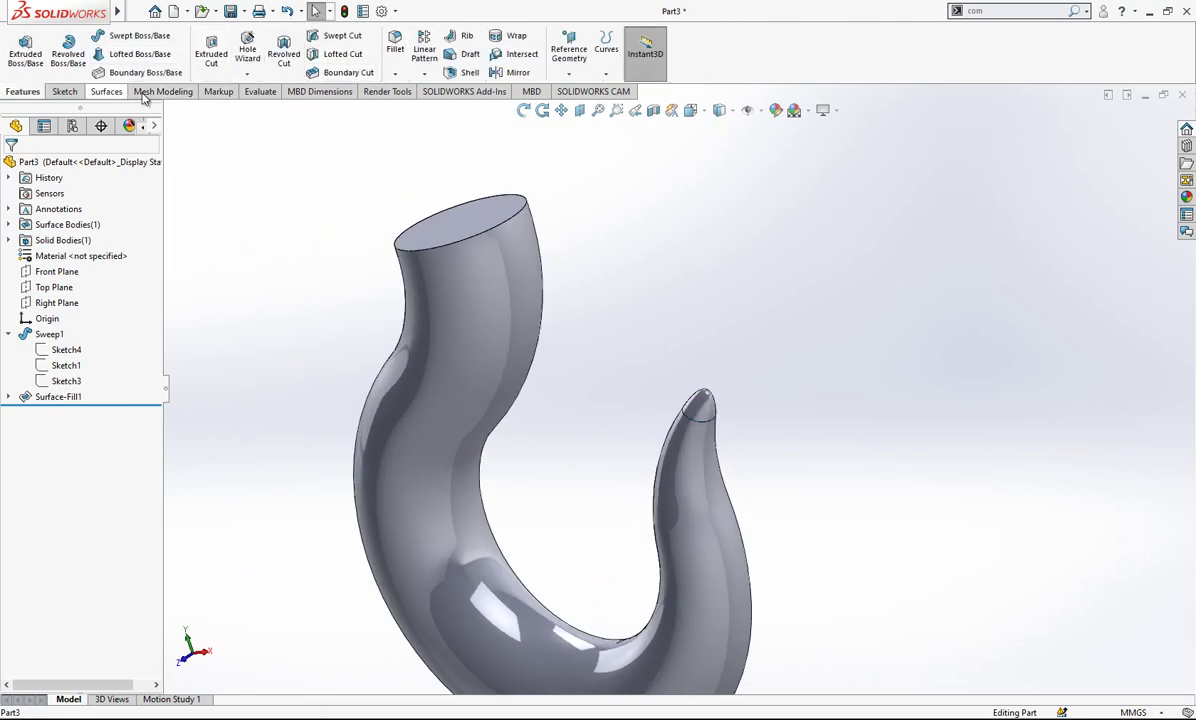
scroll(631, 418, "down", 3)
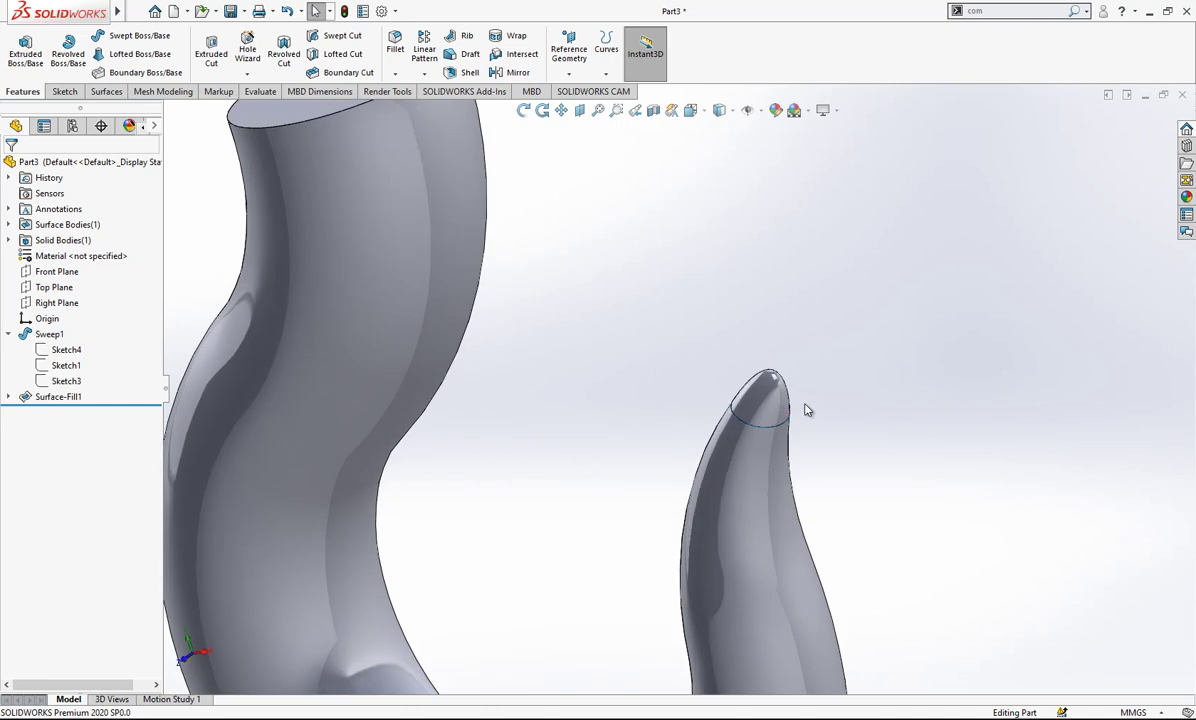
left_click(771, 397)
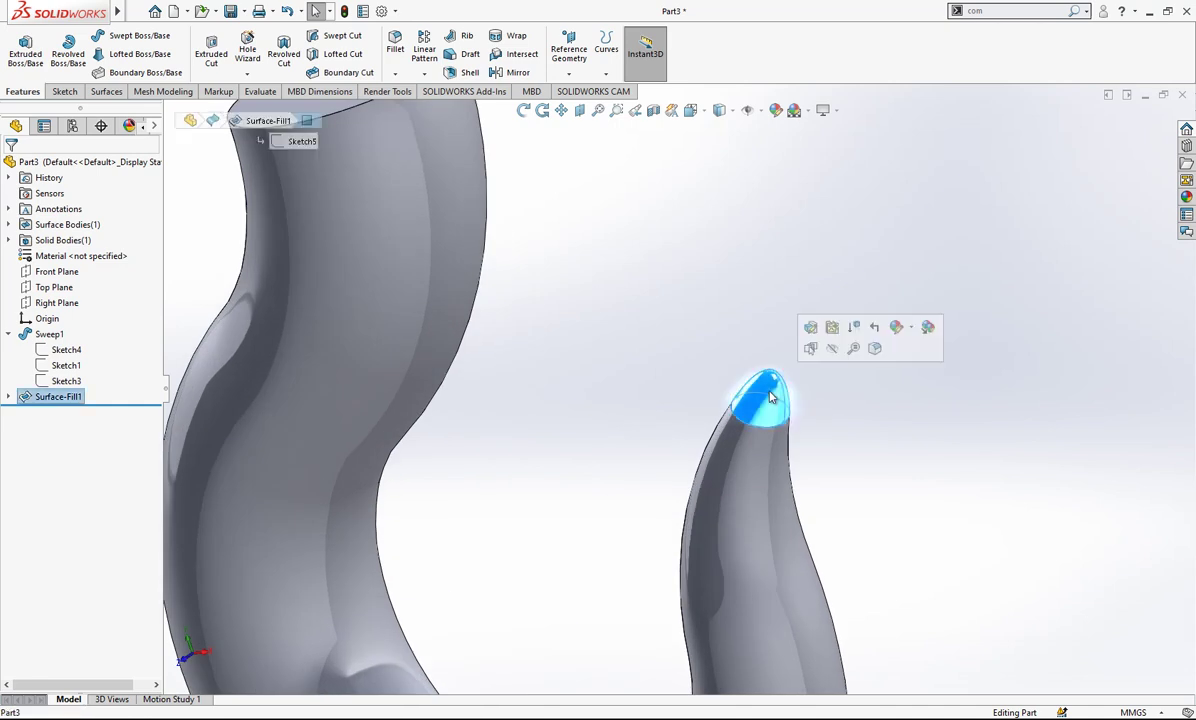
left_click(832, 352)
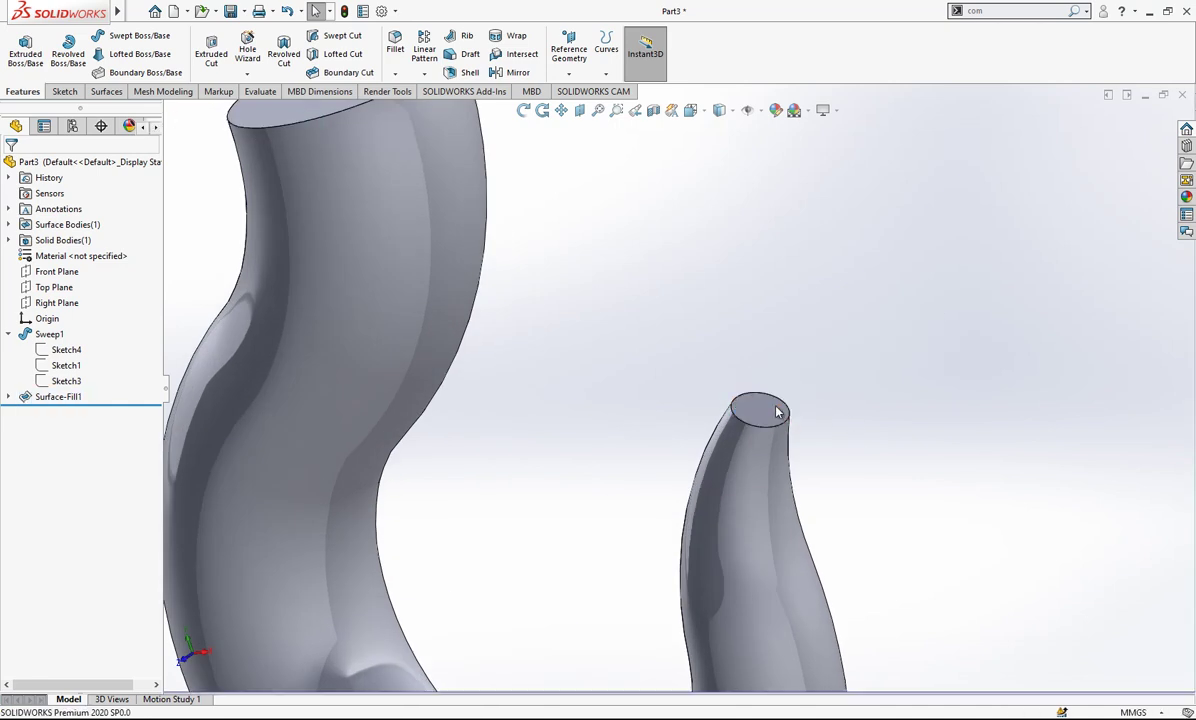
Copy the flat end face at the hook's tip as an offset surface with a 0 mm distance
left_click(762, 408)
left_click(107, 91)
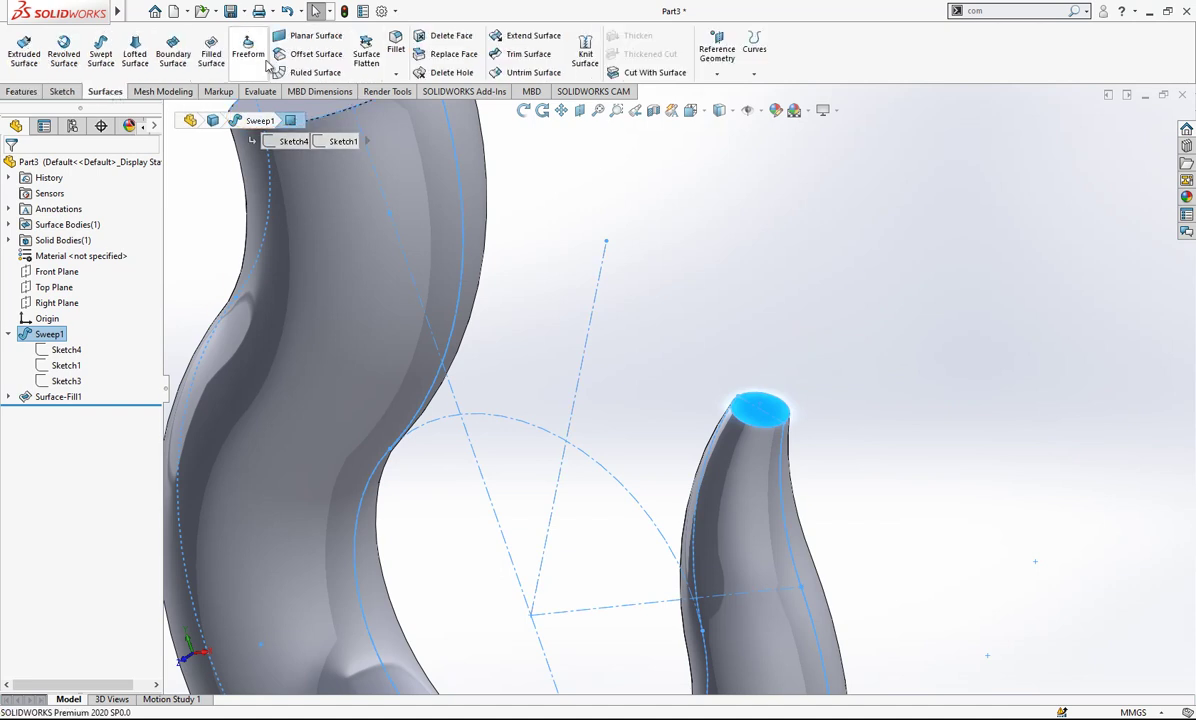
left_click(315, 54)
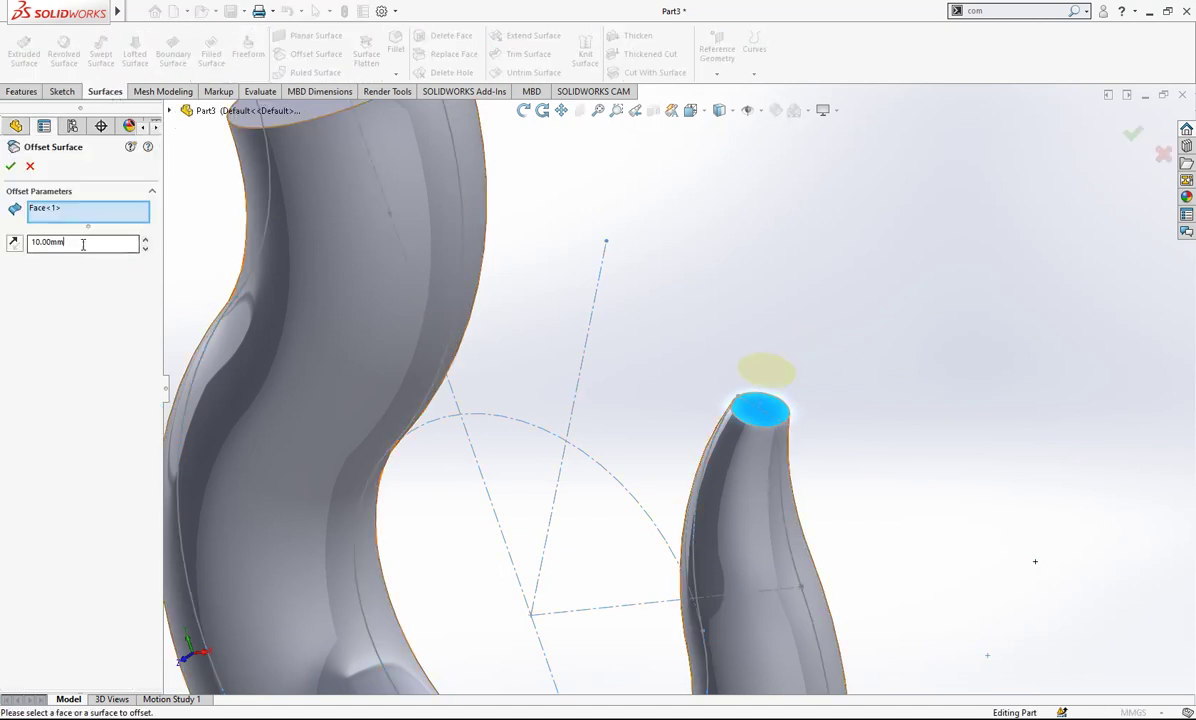
type("0")
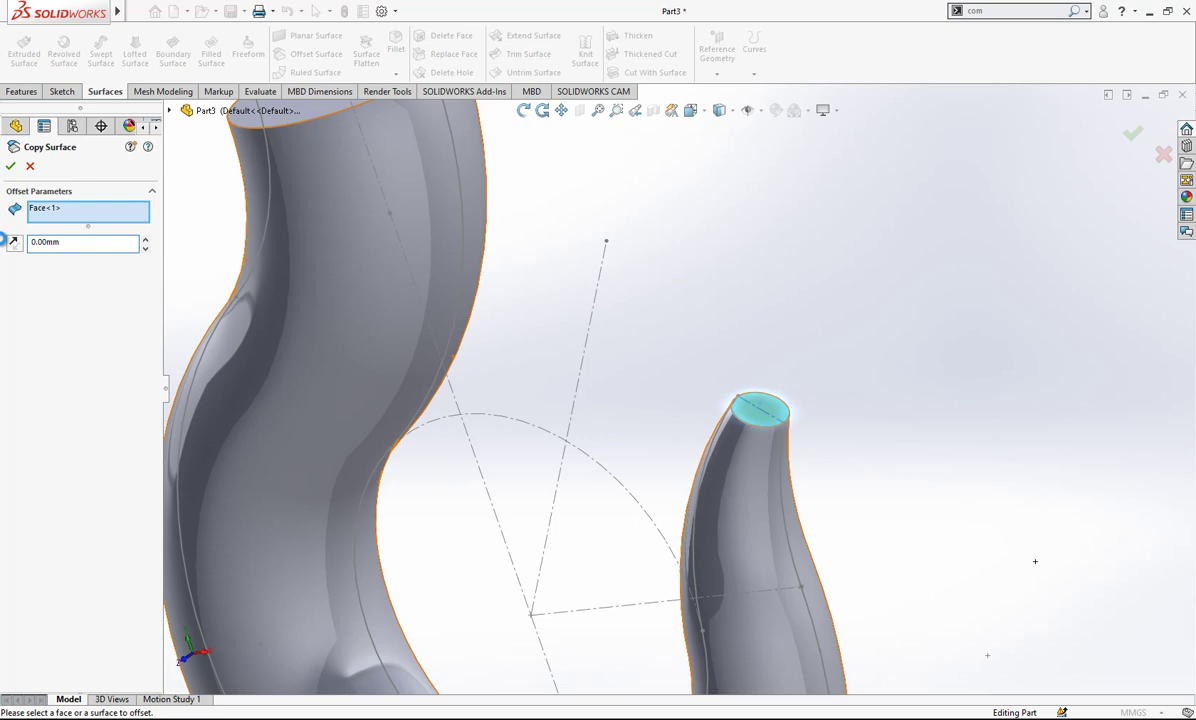
key("Return")
Hide the solid hook body and show the filled tip surface together with the copied end face
middle_click_drag(756, 294, 515, 270)
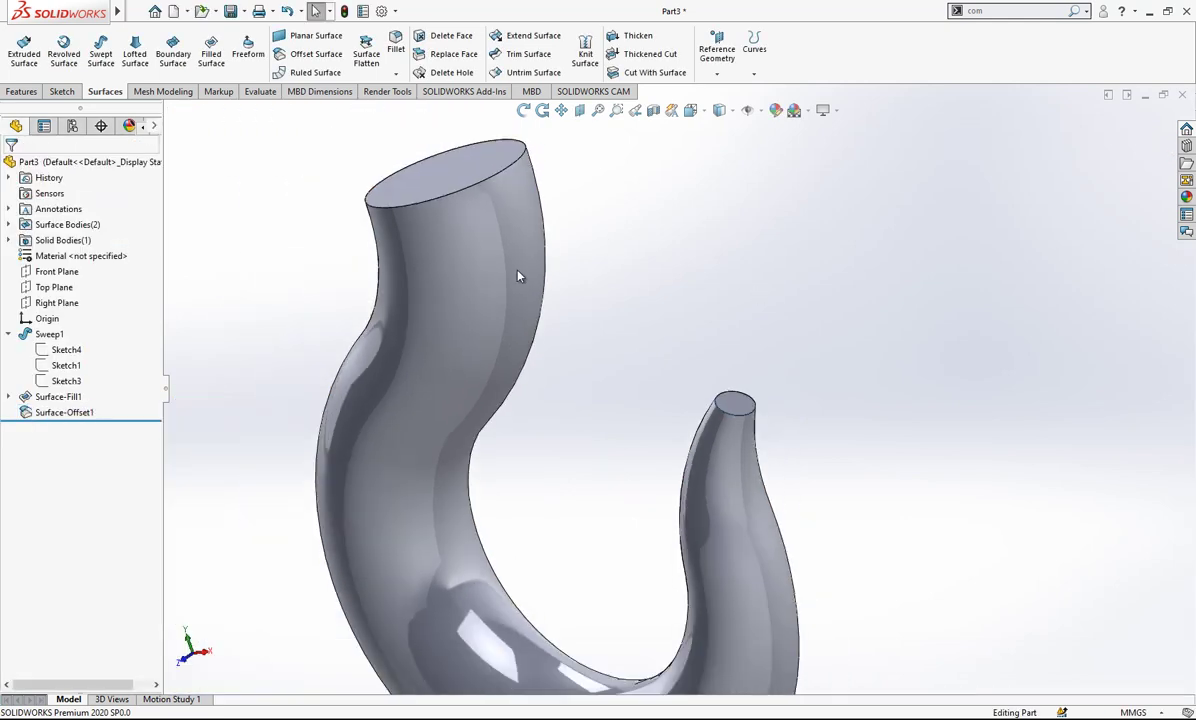
left_click(546, 248)
left_click(580, 227)
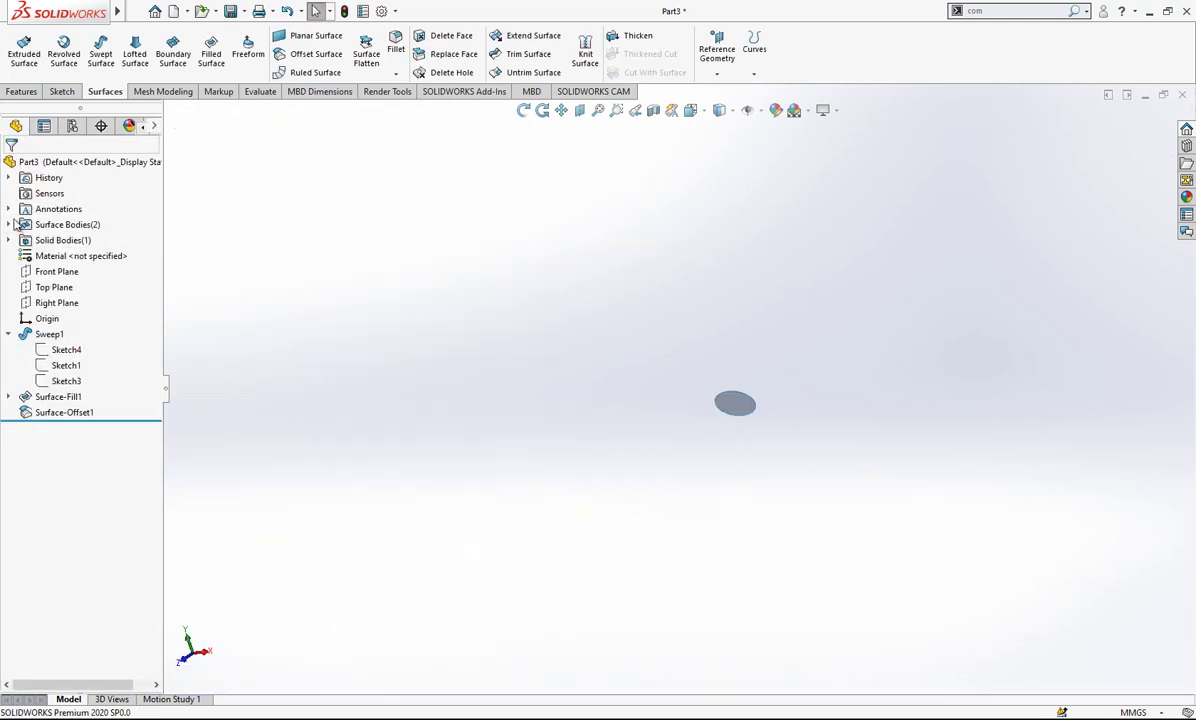
left_click(9, 224)
left_click(82, 240)
left_click(92, 216)
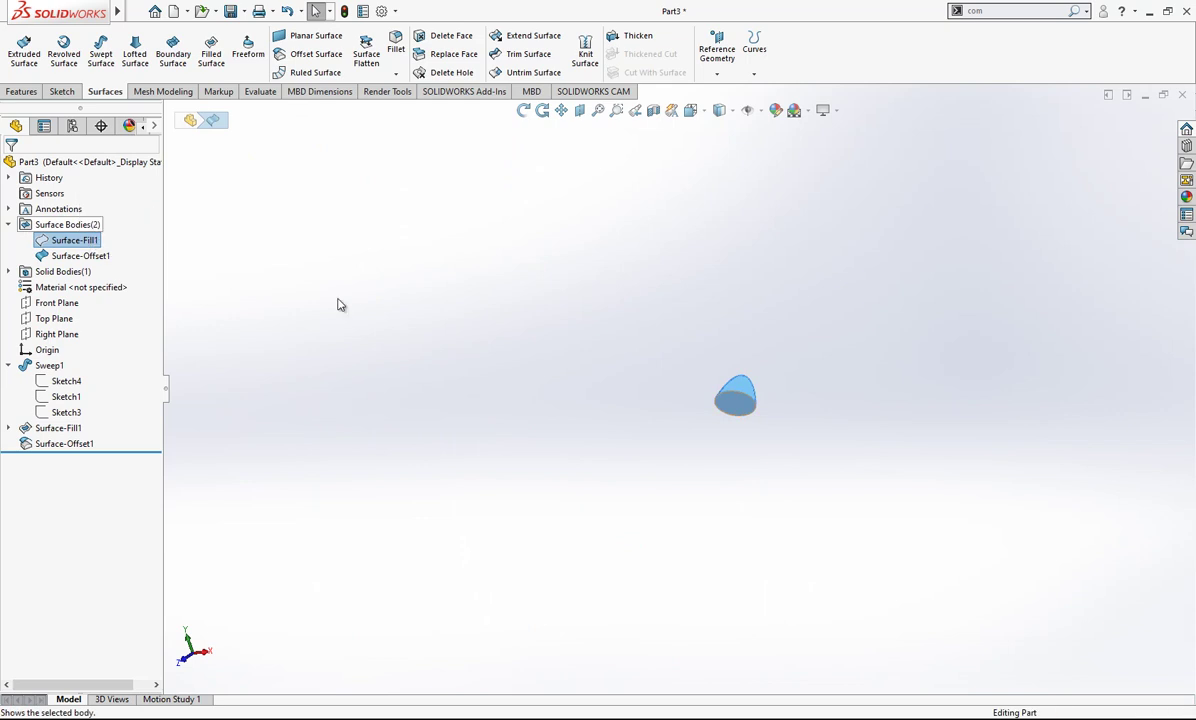
scroll(797, 408, "down", 2)
middle_click_drag(778, 414, 724, 249)
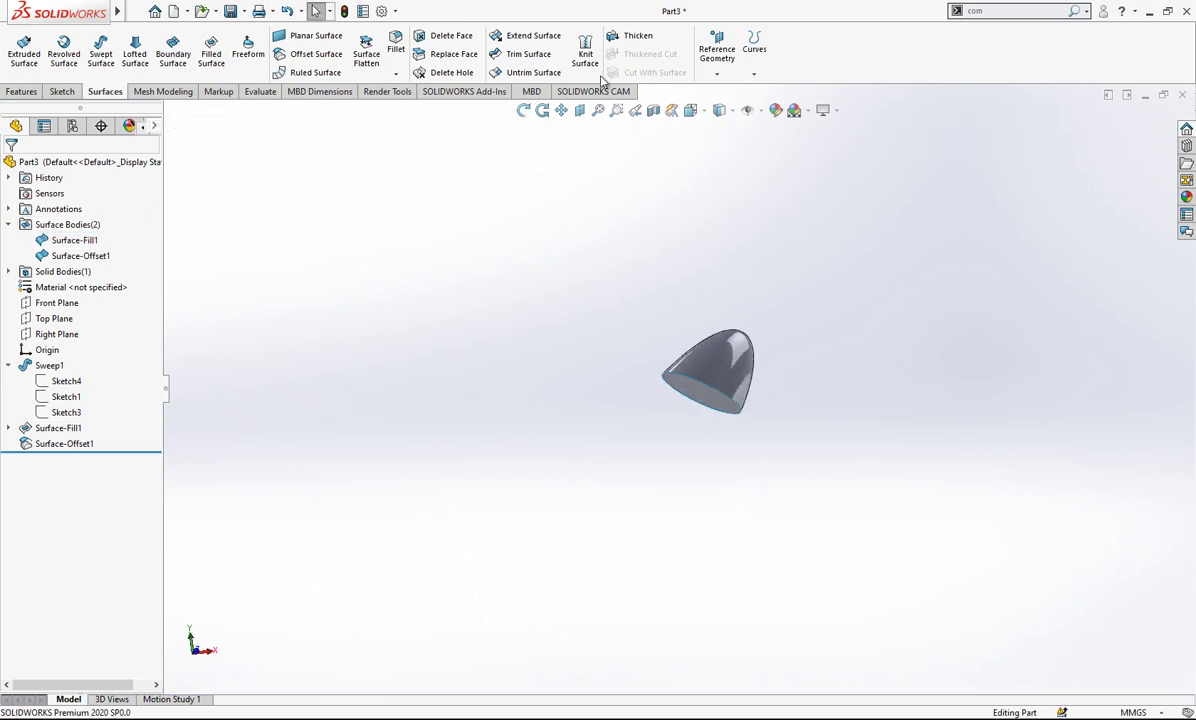
Knit the filled tip surface and the copied end face together with the Create solid option
left_click(586, 50)
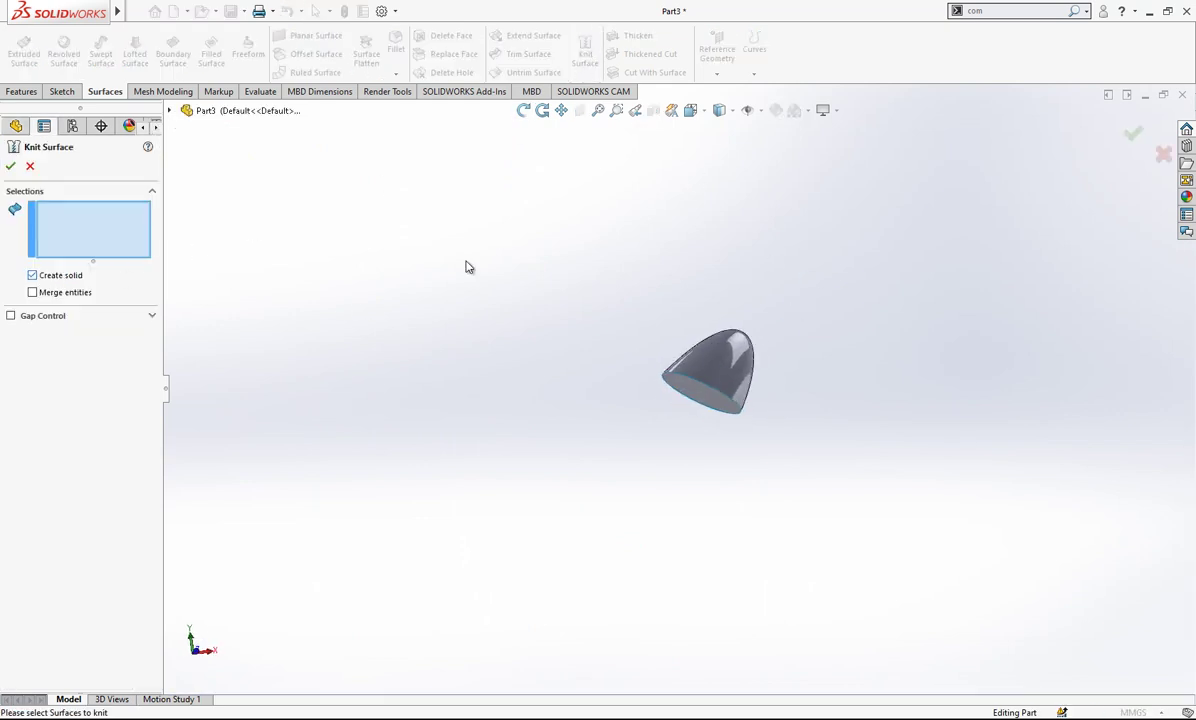
left_click_drag(793, 343, 687, 419)
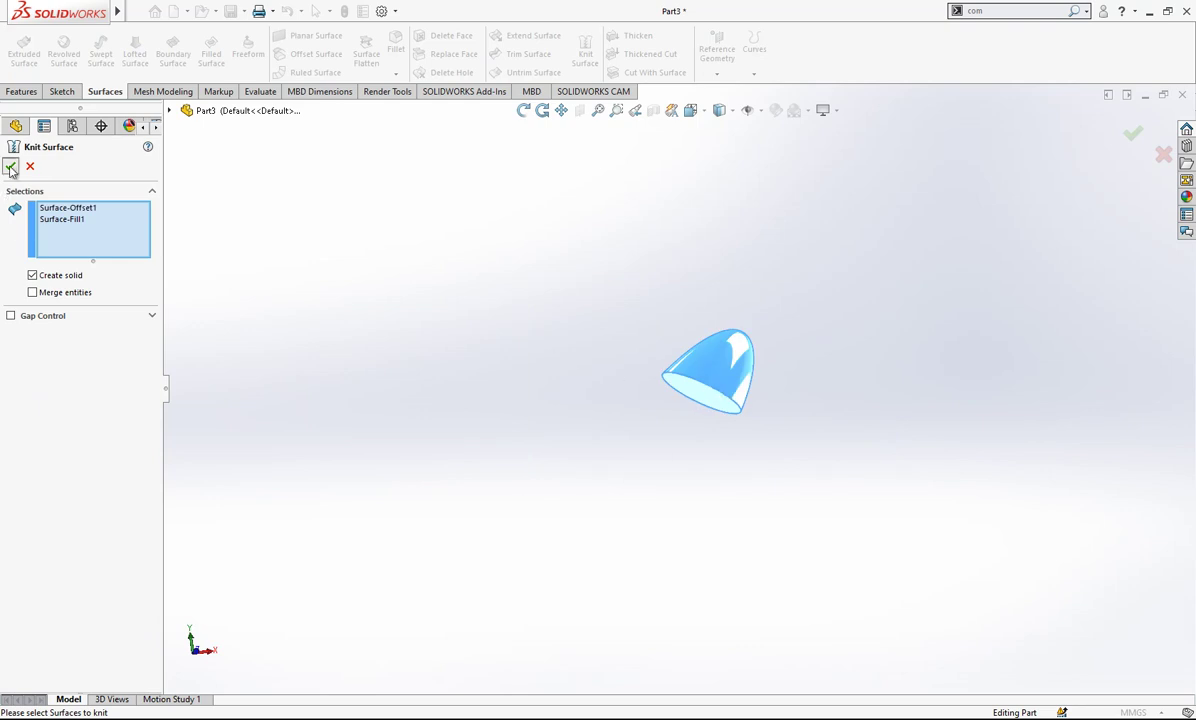
key("Return")
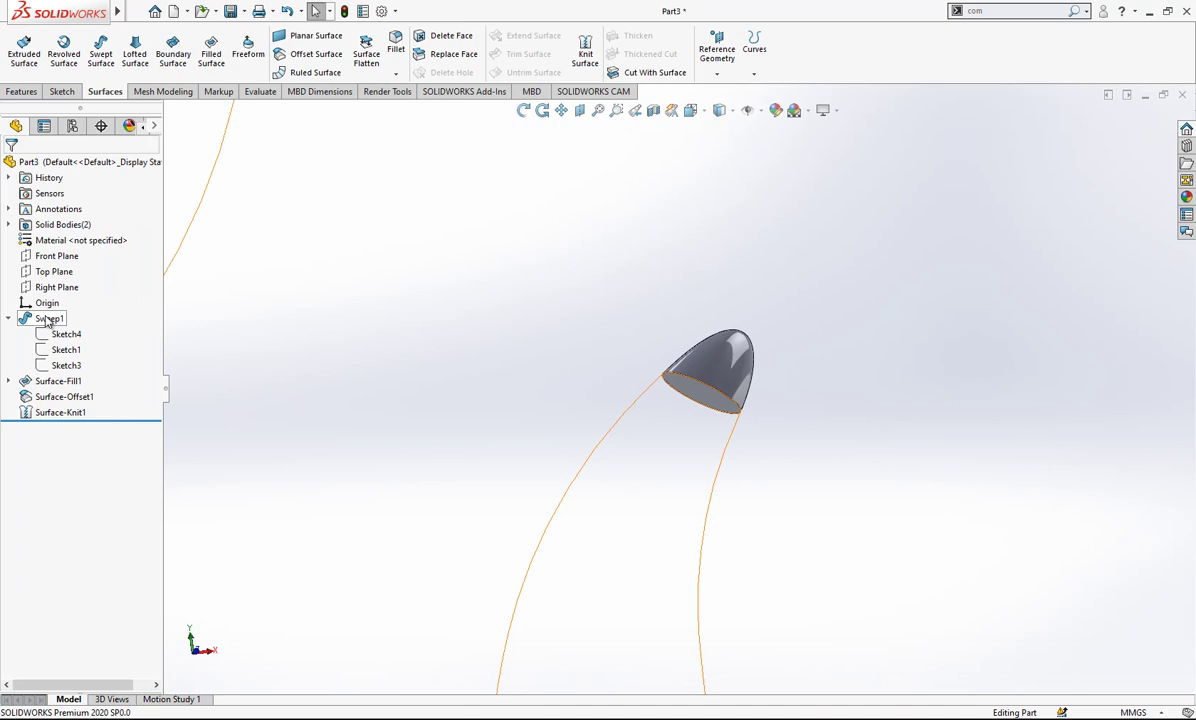
List the solid bodies and show the swept hook body again alongside the knitted tip
double_click(44, 226)
left_click(62, 240)
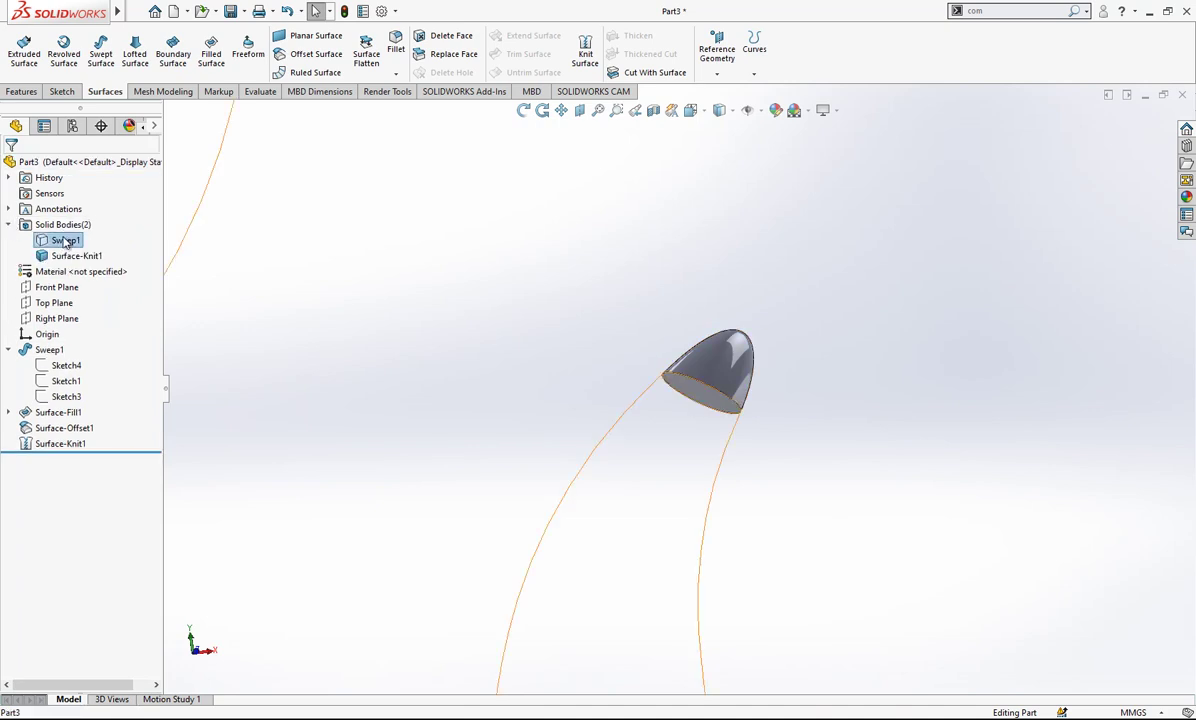
left_click(78, 216)
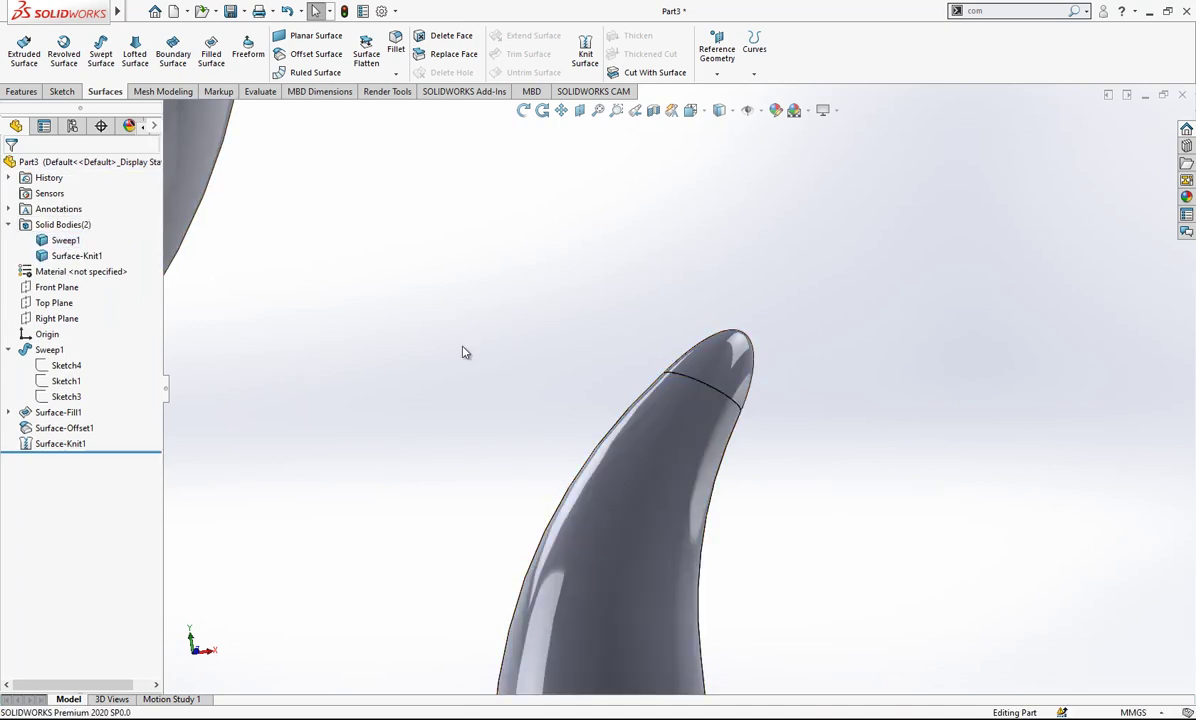
middle_click_drag(465, 350, 704, 380)
scroll(704, 376, "up", 2)
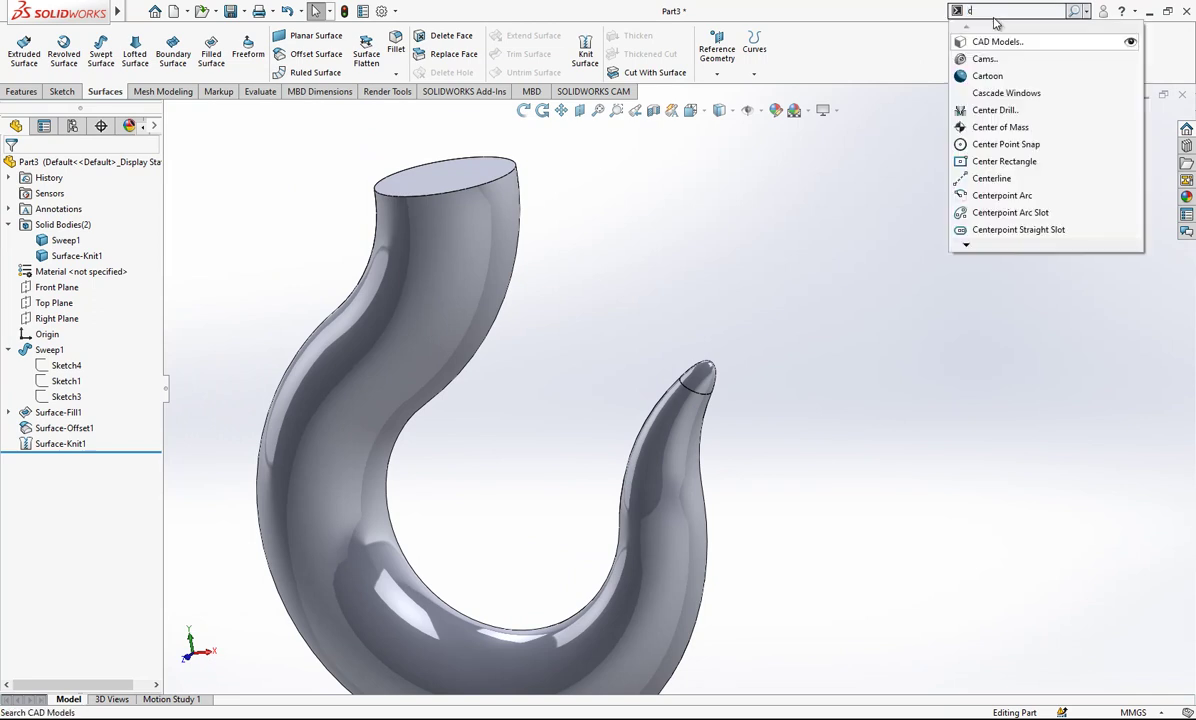
Combine the knitted tip body and the swept hook body with the Add operation, and check the resulting solid body
left_click(1001, 58)
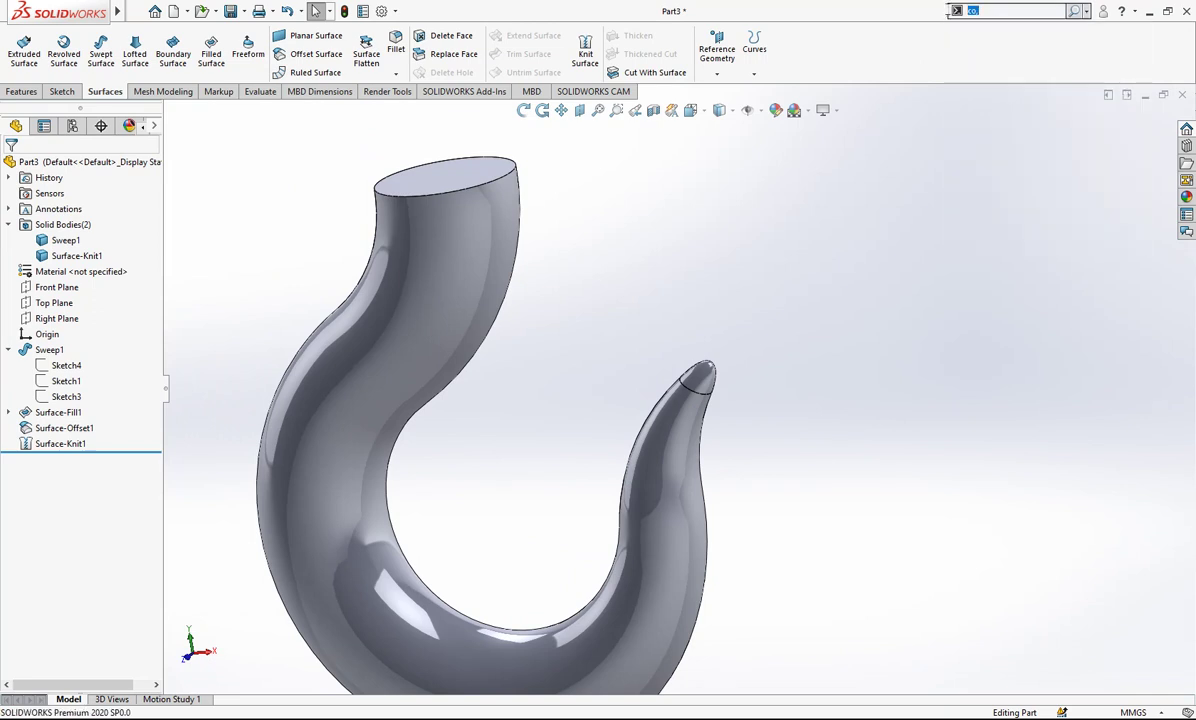
type("om")
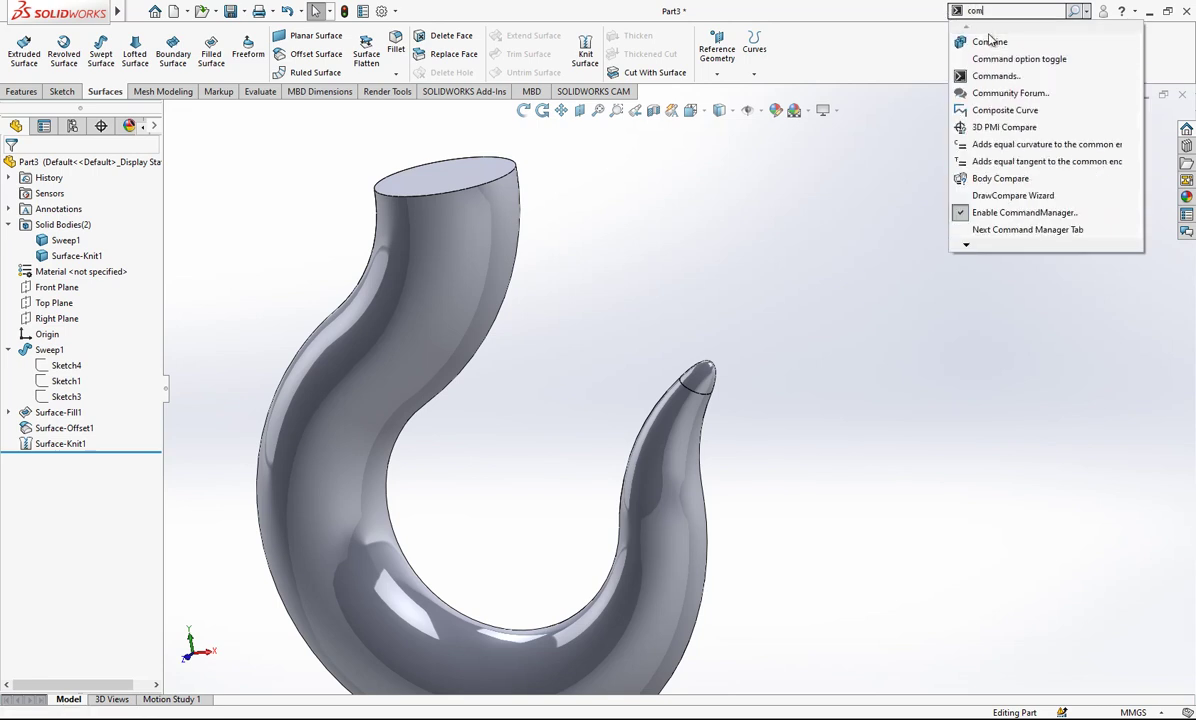
left_click(988, 43)
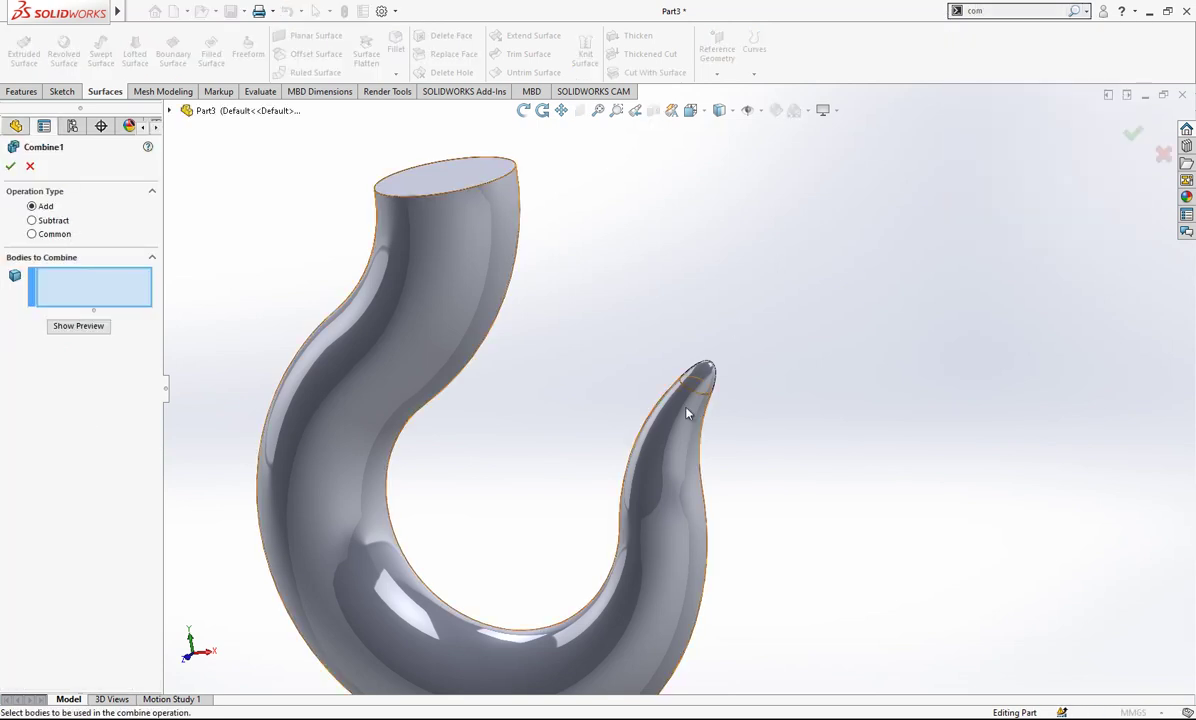
left_click(703, 388)
left_click(673, 438)
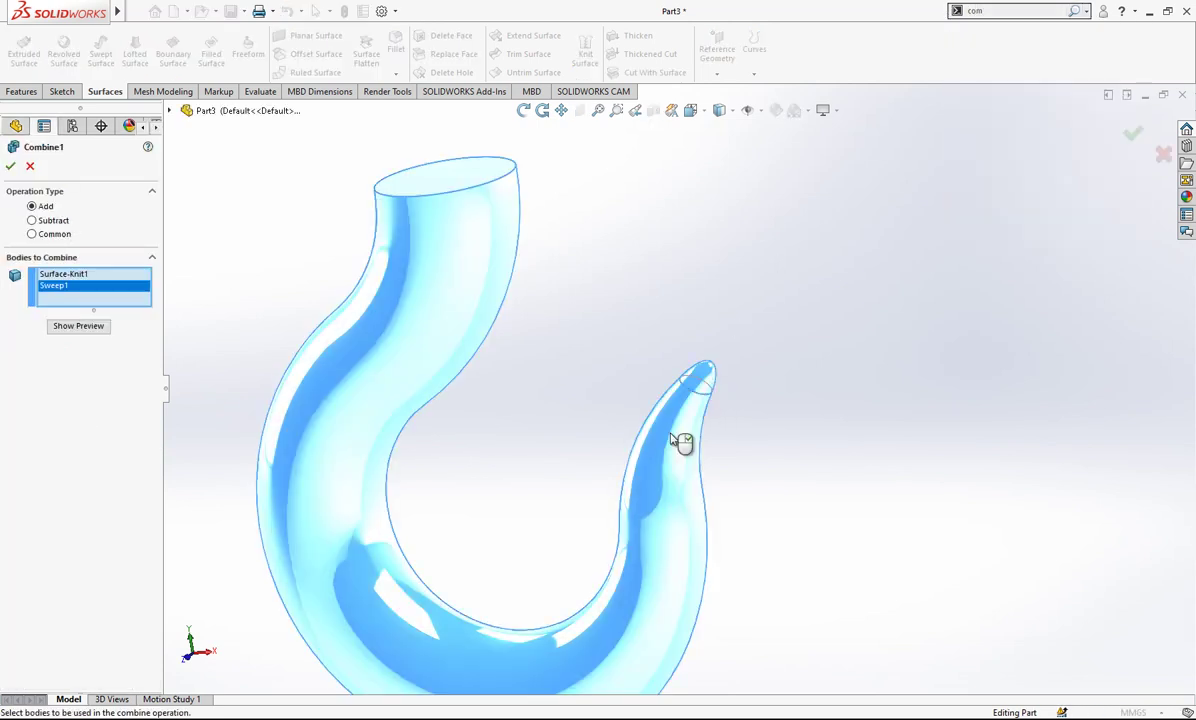
right_click(891, 344)
scroll(680, 384, "up", 2)
left_click(64, 241)
left_click(256, 377)
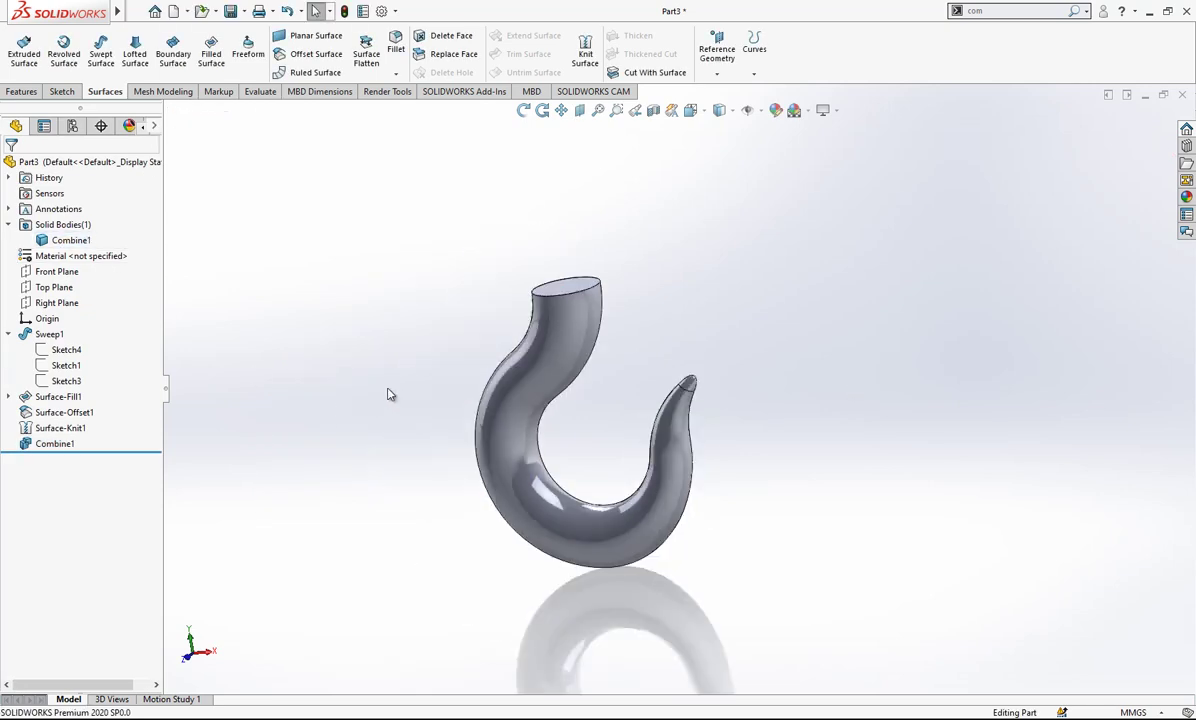
Sketch on the hook's flat upper end face and convert the face outline into a sketch circle
scroll(508, 270, "down", 2)
double_click(638, 300)
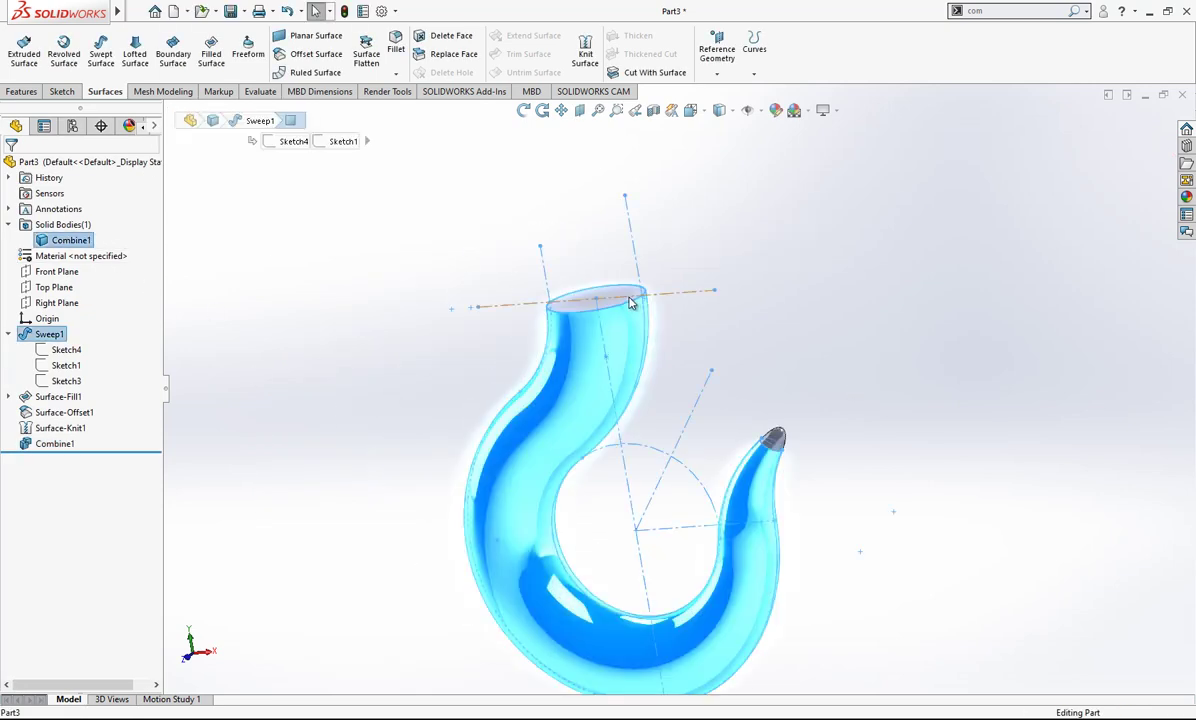
key("Escape")
scroll(606, 262, "down", 2)
left_click(613, 310)
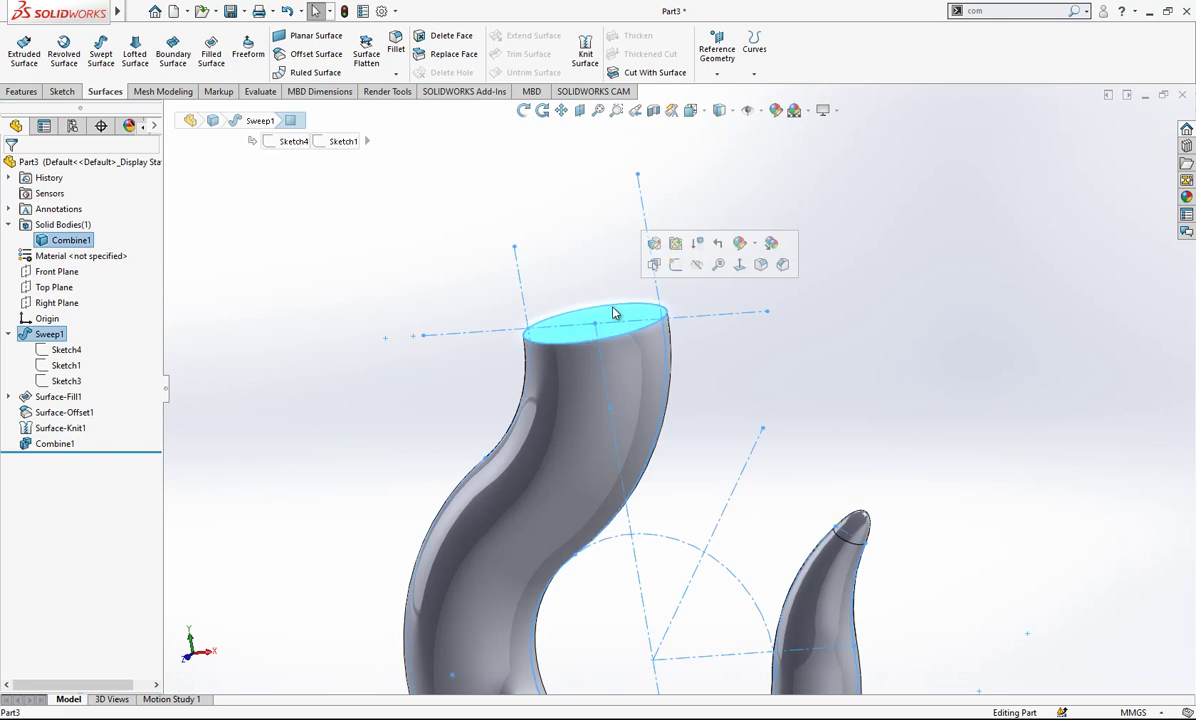
left_click(675, 264)
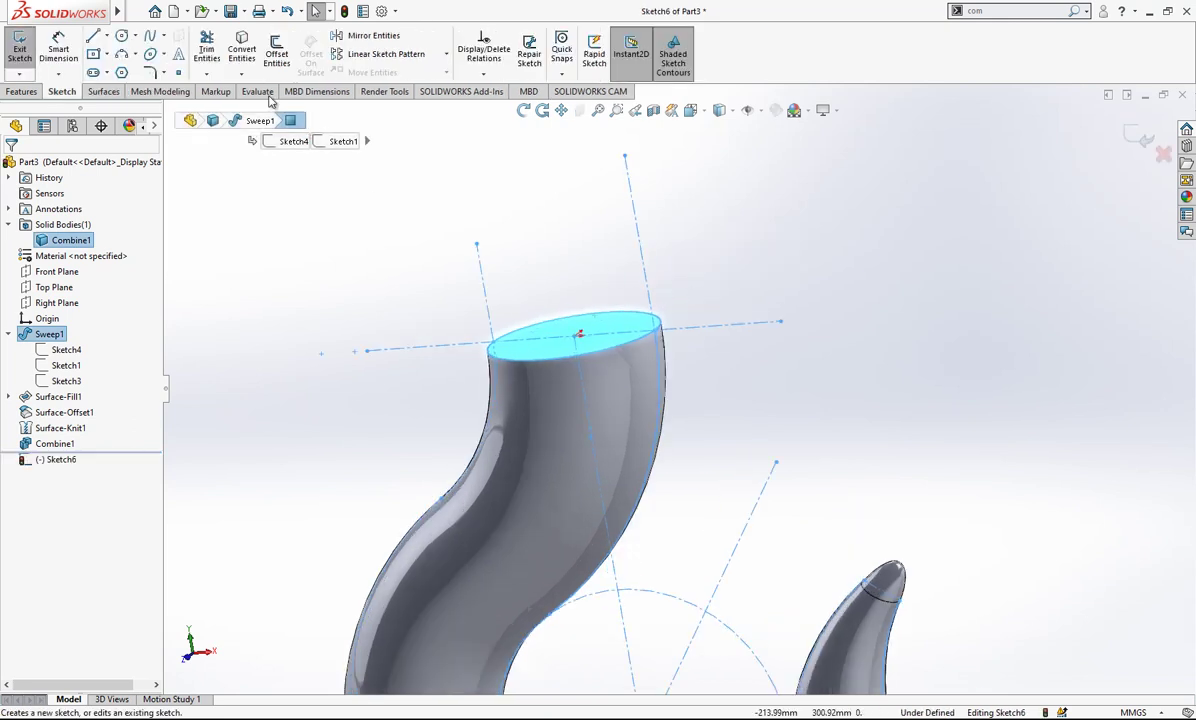
left_click(241, 50)
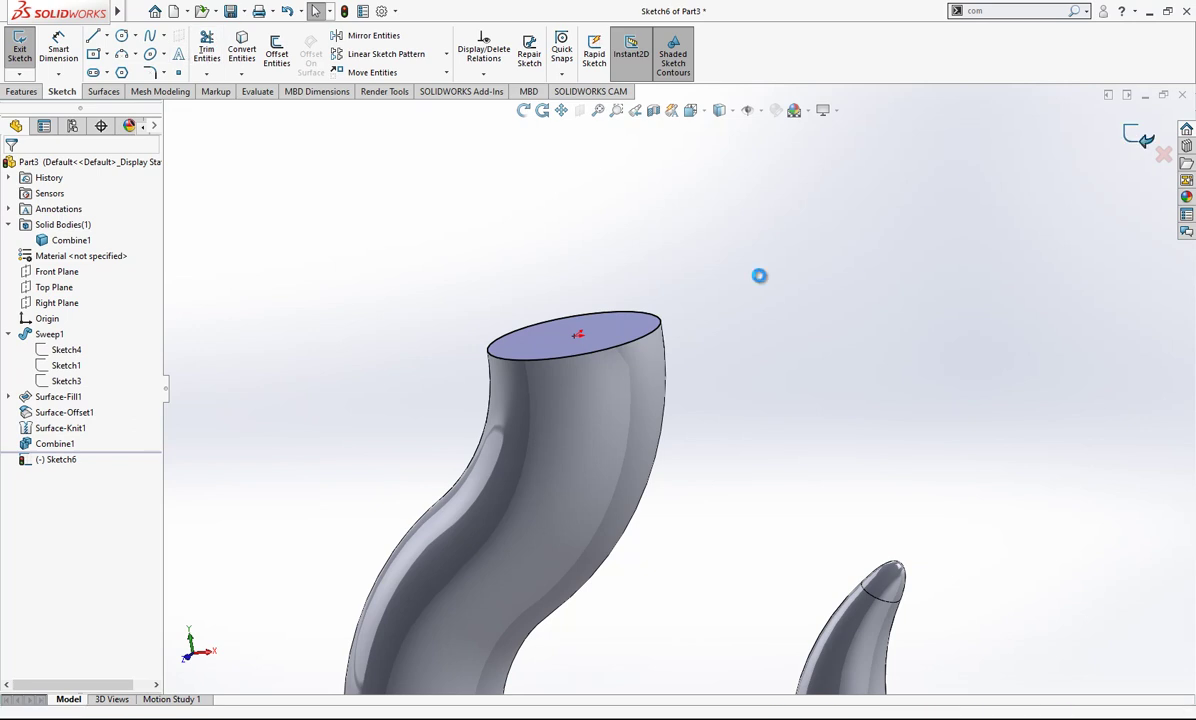
left_click(19, 48)
Extrude the converted circle 20 mm blind as a straight neck merged with the hook
left_click(22, 91)
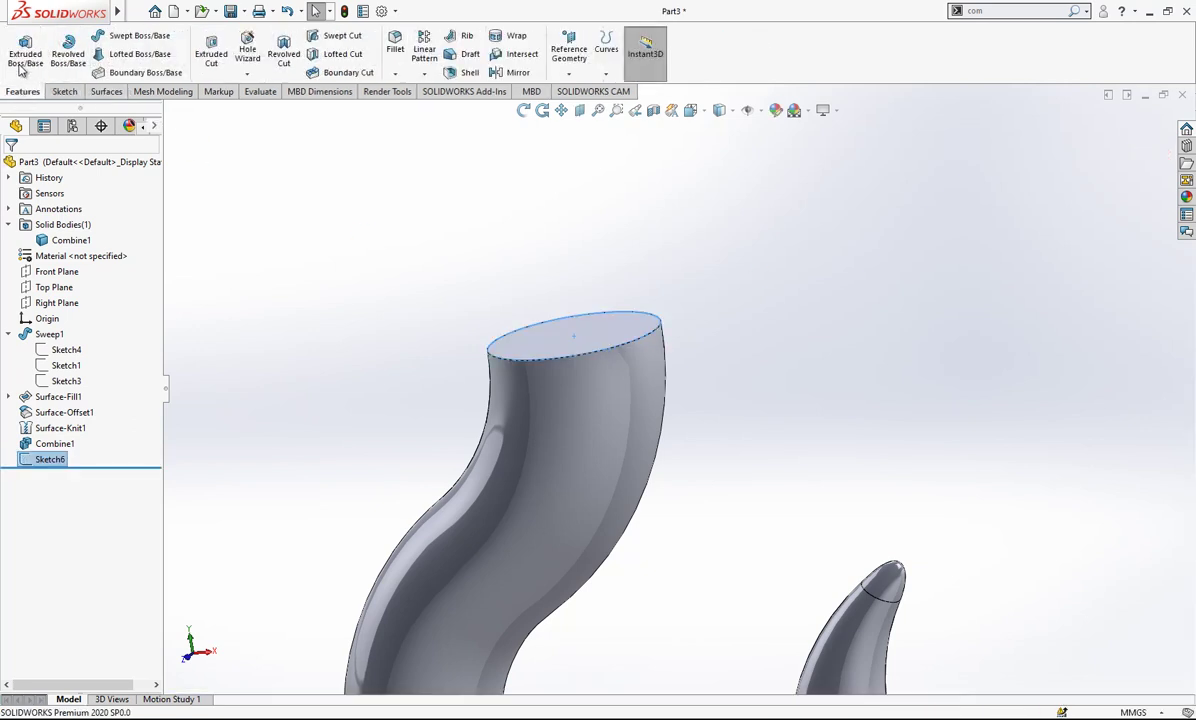
left_click(24, 50)
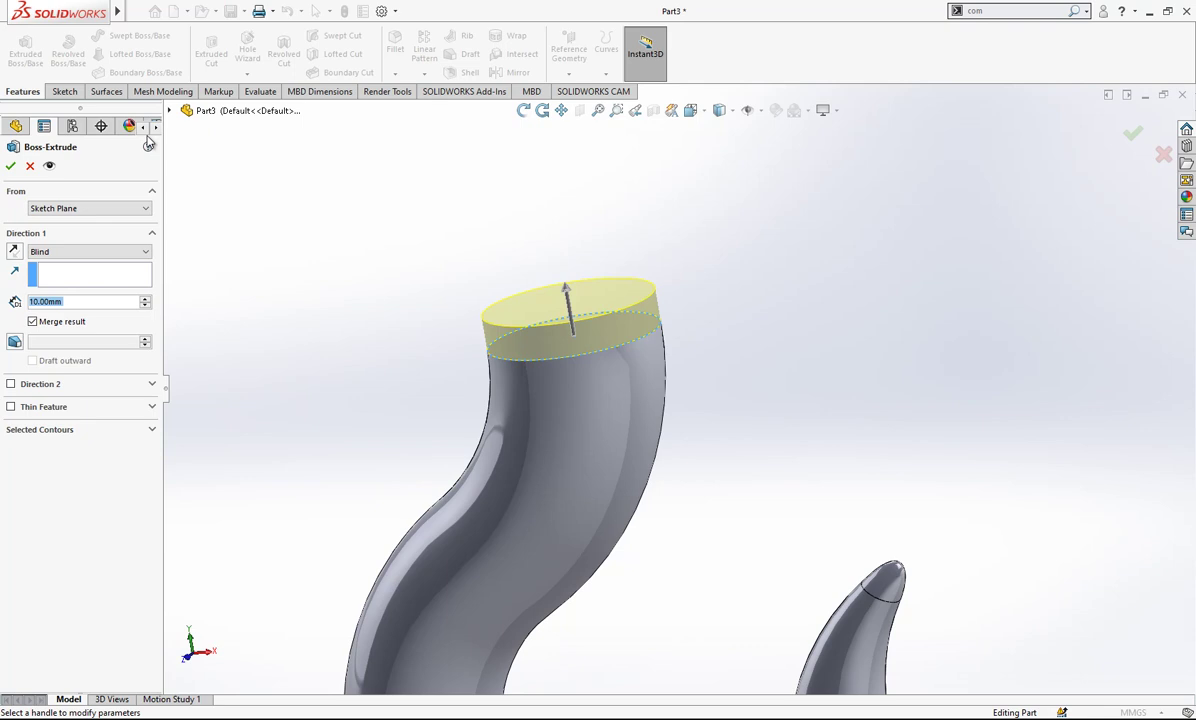
type("20")
key("Return")
key("Return")
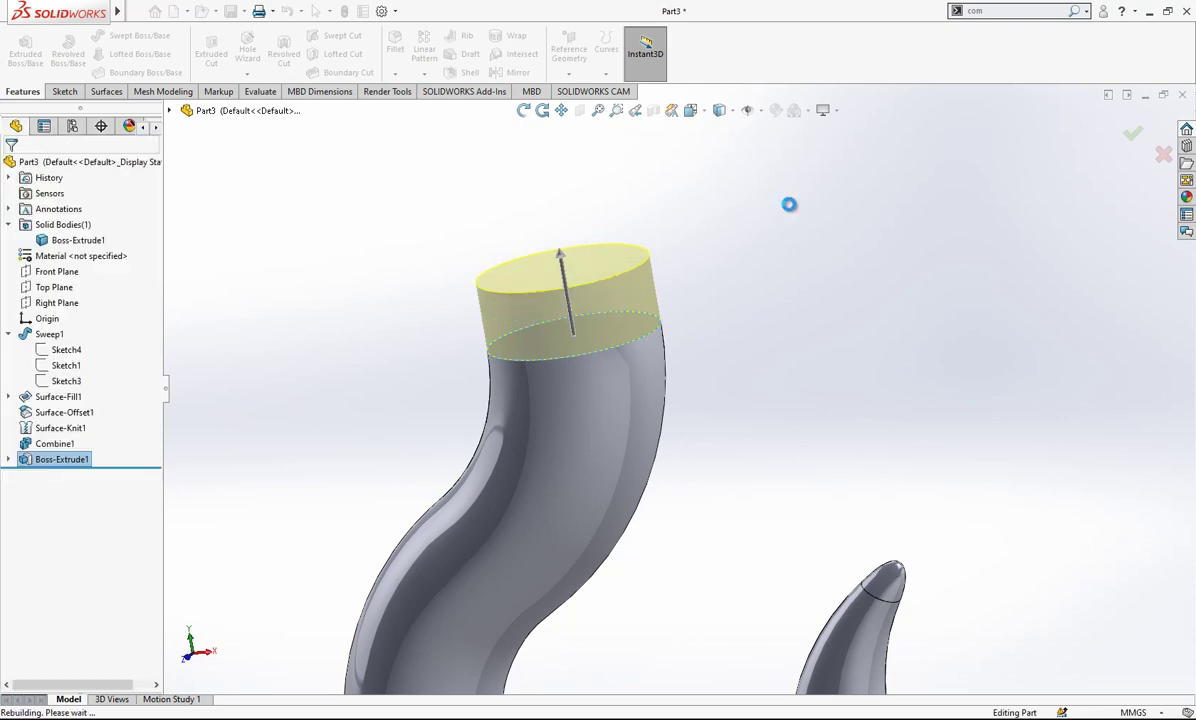
Start a sketch on the neck's end face and offset its circular outline outward by 10 mm
scroll(793, 379, "up", 3)
scroll(765, 400, "down", 5)
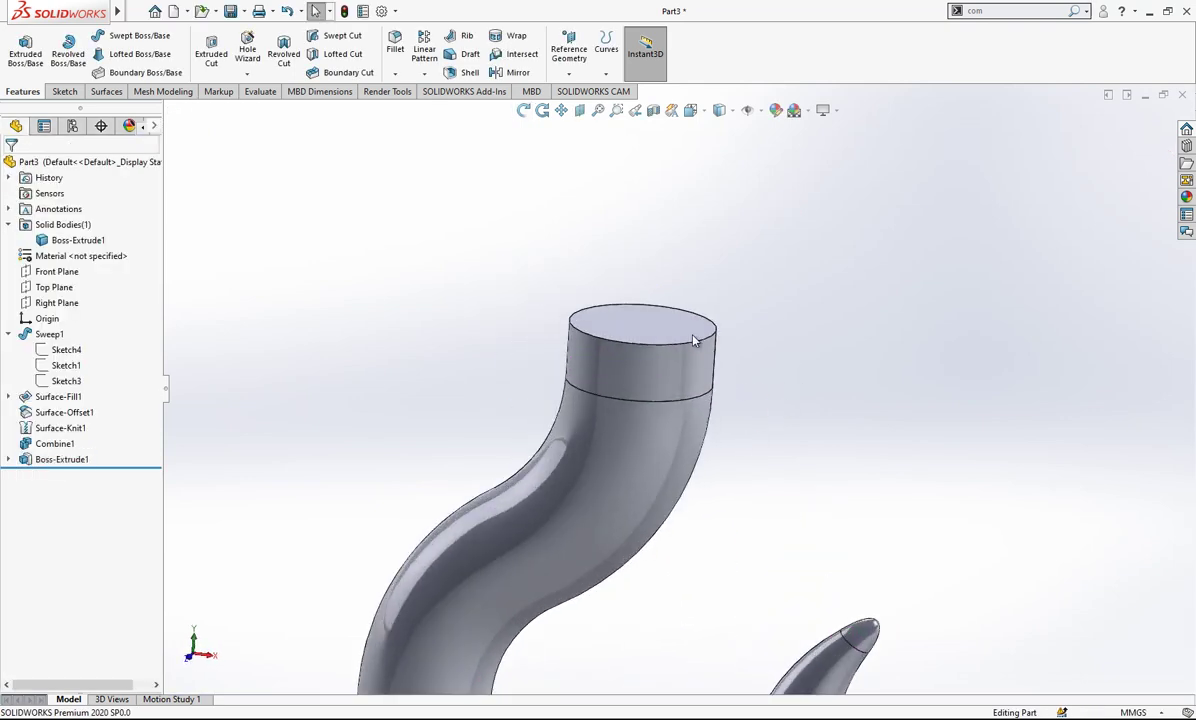
left_click(706, 312)
left_click(742, 282)
left_click(277, 50)
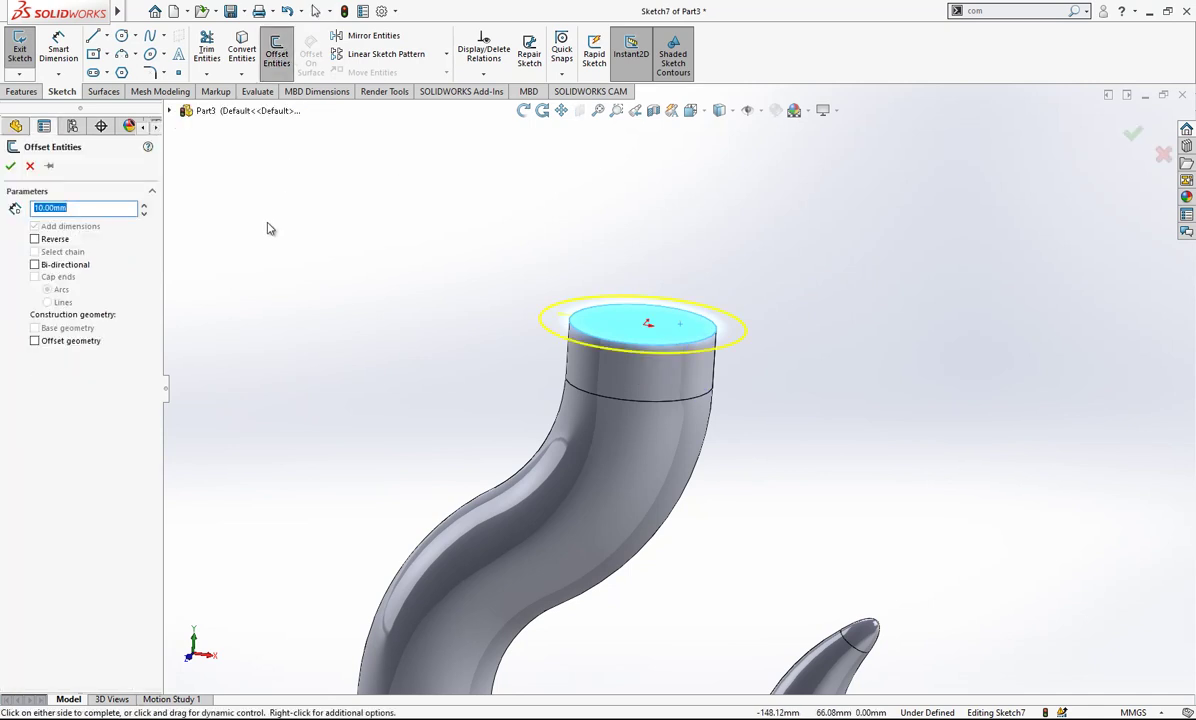
key("Return")
Extrude the offset circle 15 mm blind above the neck as a collar merged with the body
scroll(641, 347, "up", 2)
middle_click_drag(641, 347, 640, 392)
left_click(21, 91)
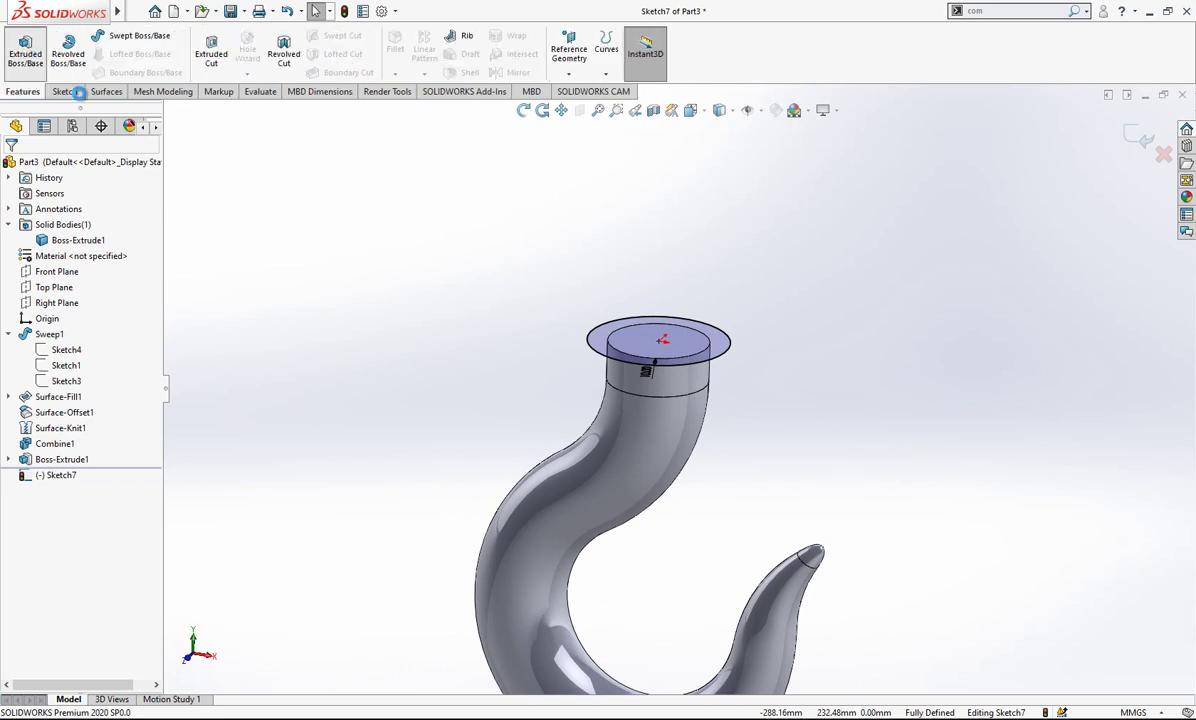
left_click(25, 52)
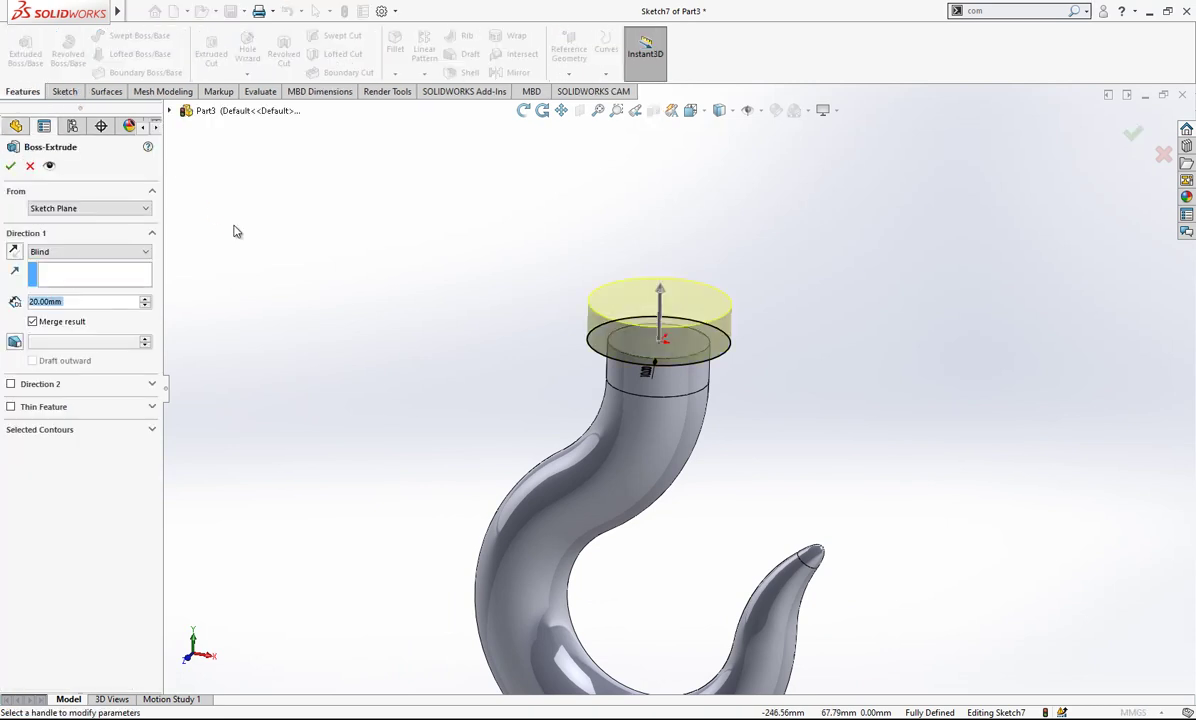
type("15")
key("Return")
right_click(292, 257)
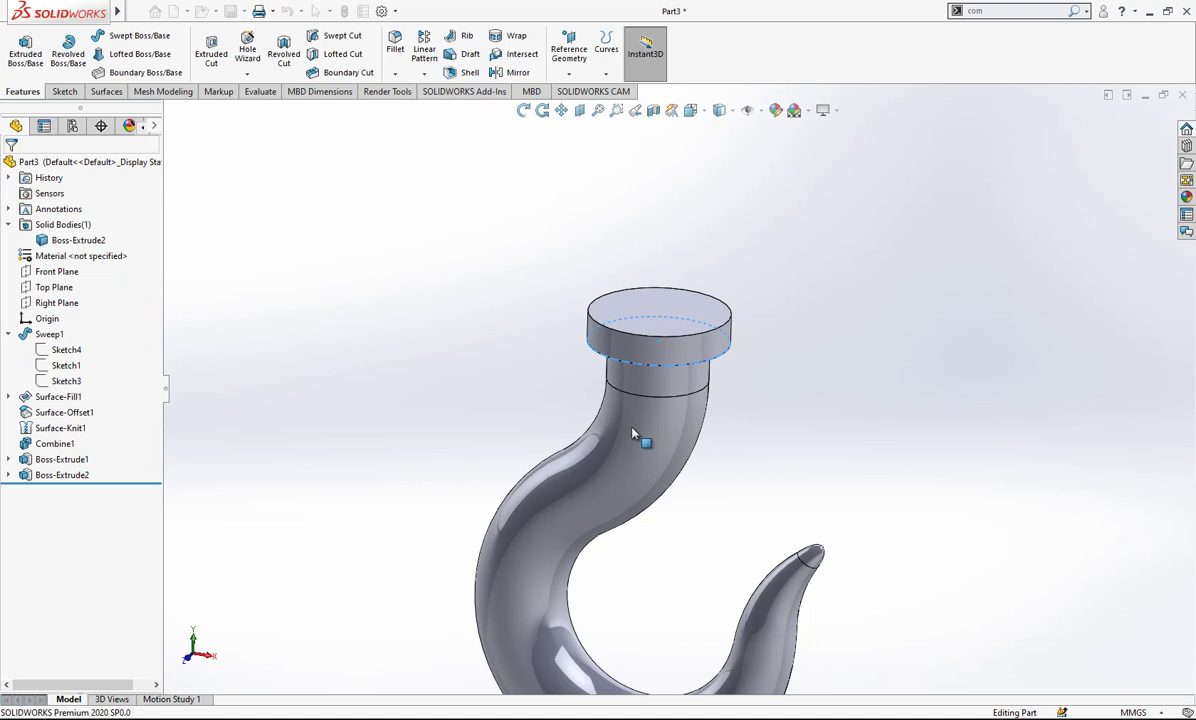
Chamfer both rims of the collar's cylindrical outer face with a 2 mm distance at 45 degrees
middle_click_drag(633, 432, 754, 360)
scroll(754, 360, "down", 5)
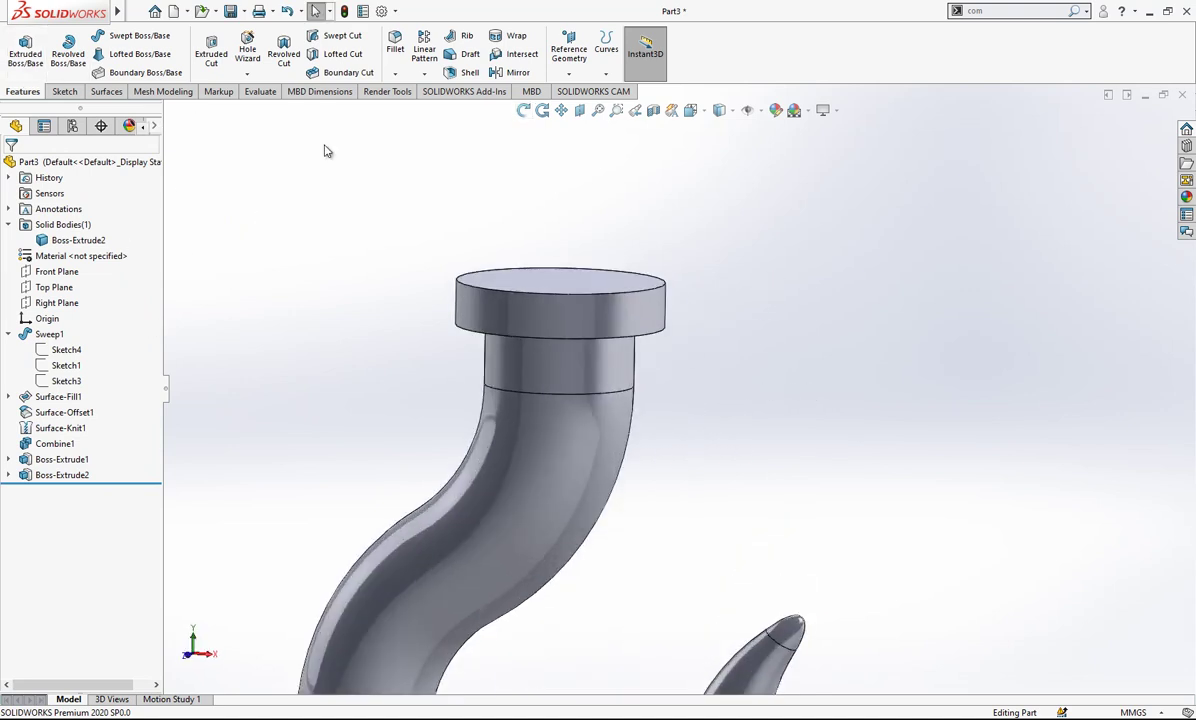
left_click(395, 73)
left_click(422, 107)
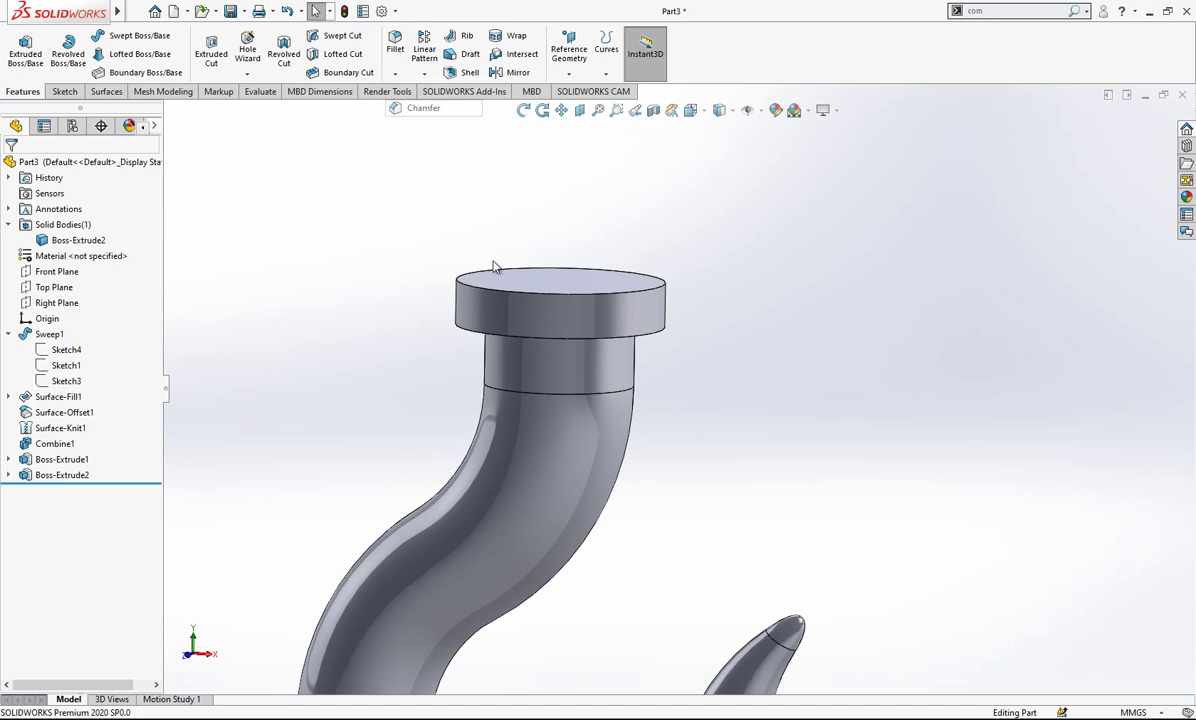
left_click(468, 313)
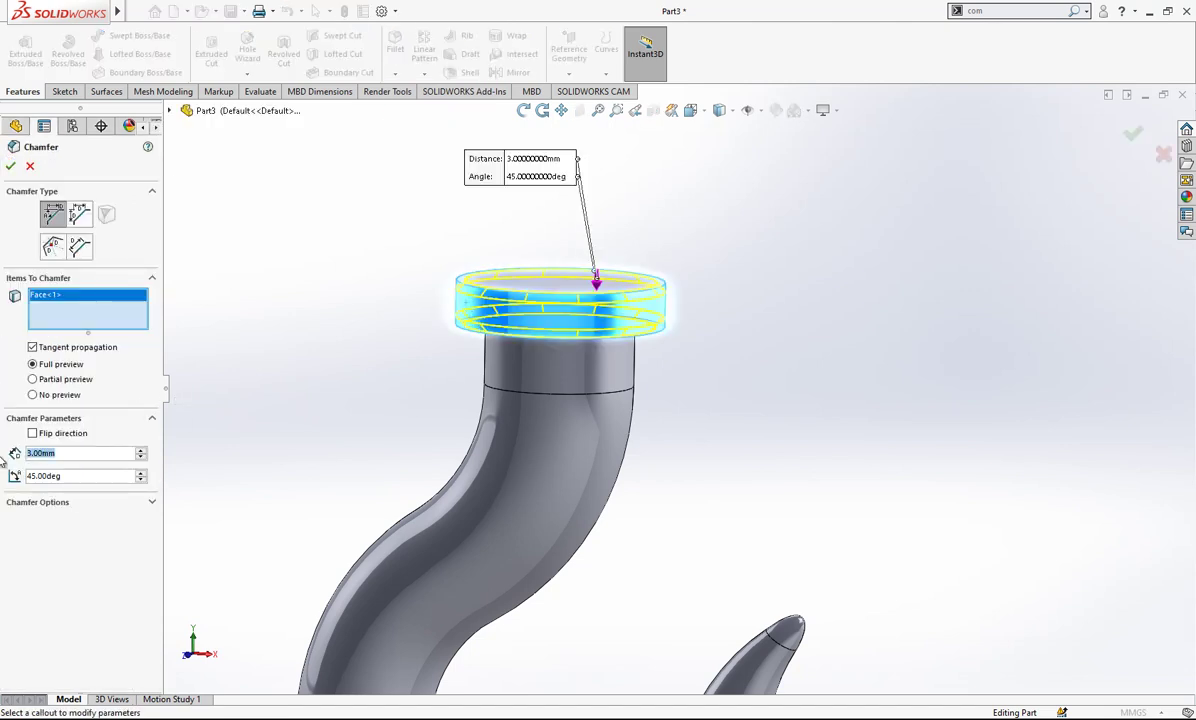
type("2")
key("Return")
key("Return")
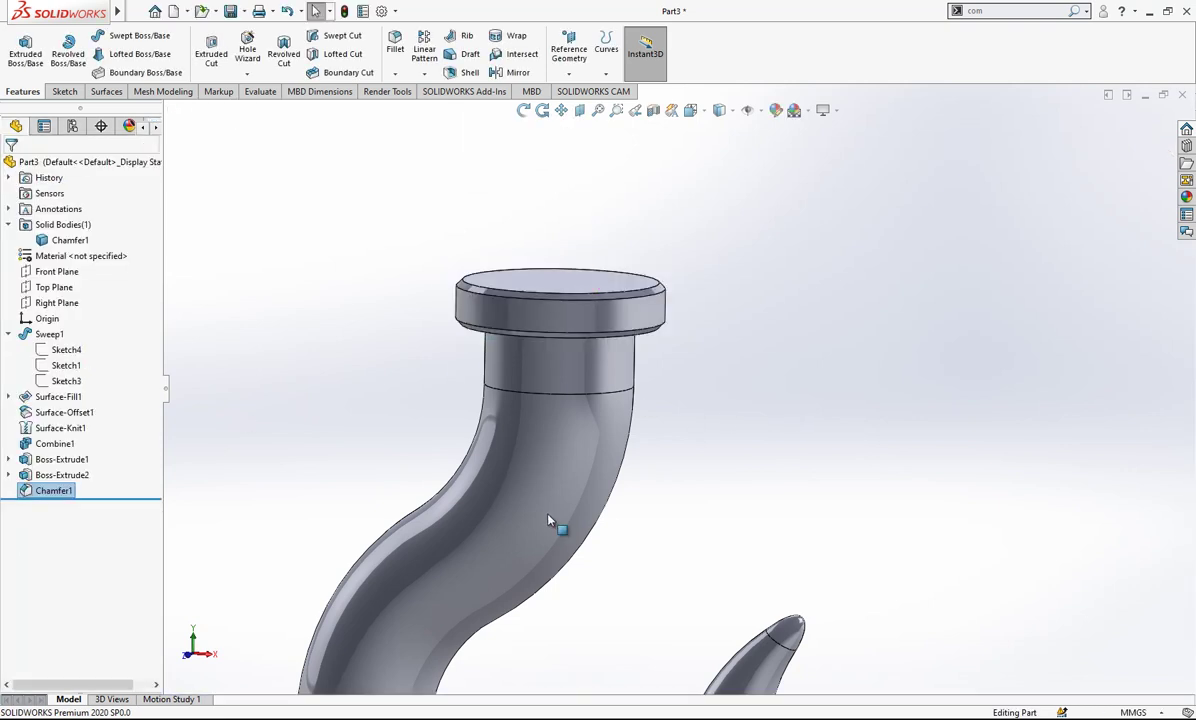
Set the offset dimension in the collar's sketch to 7.5 mm
middle_click_drag(548, 520, 566, 387)
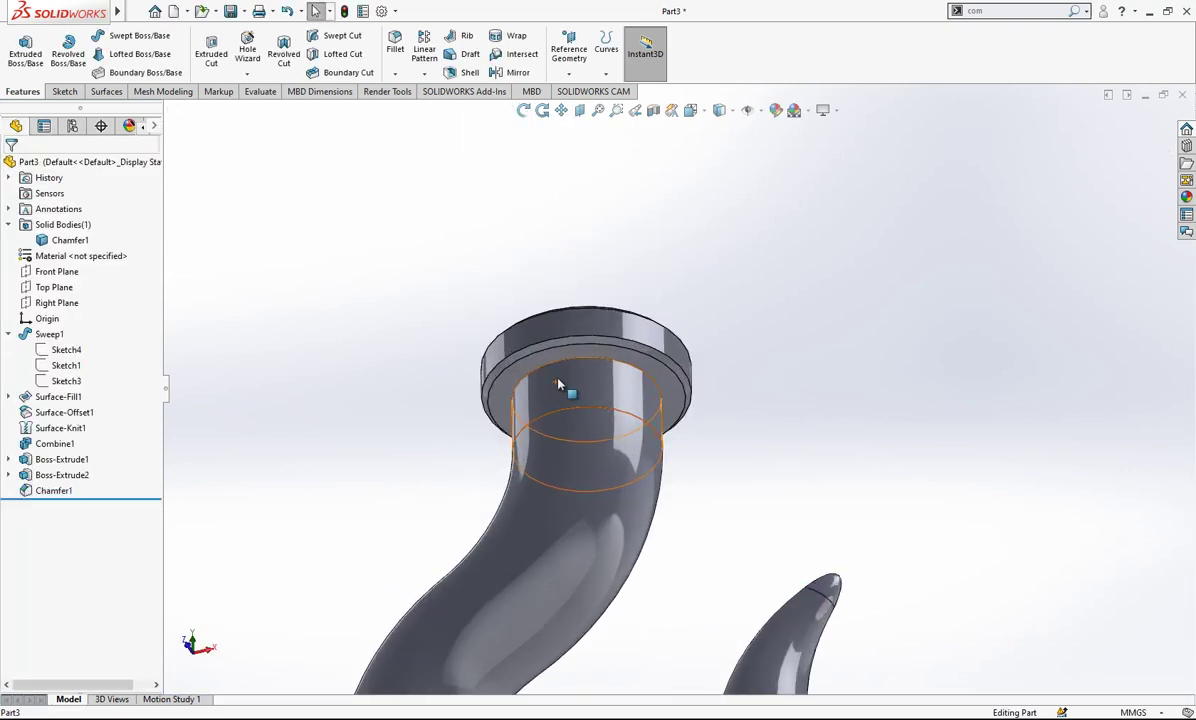
left_click(8, 475)
left_click(66, 490)
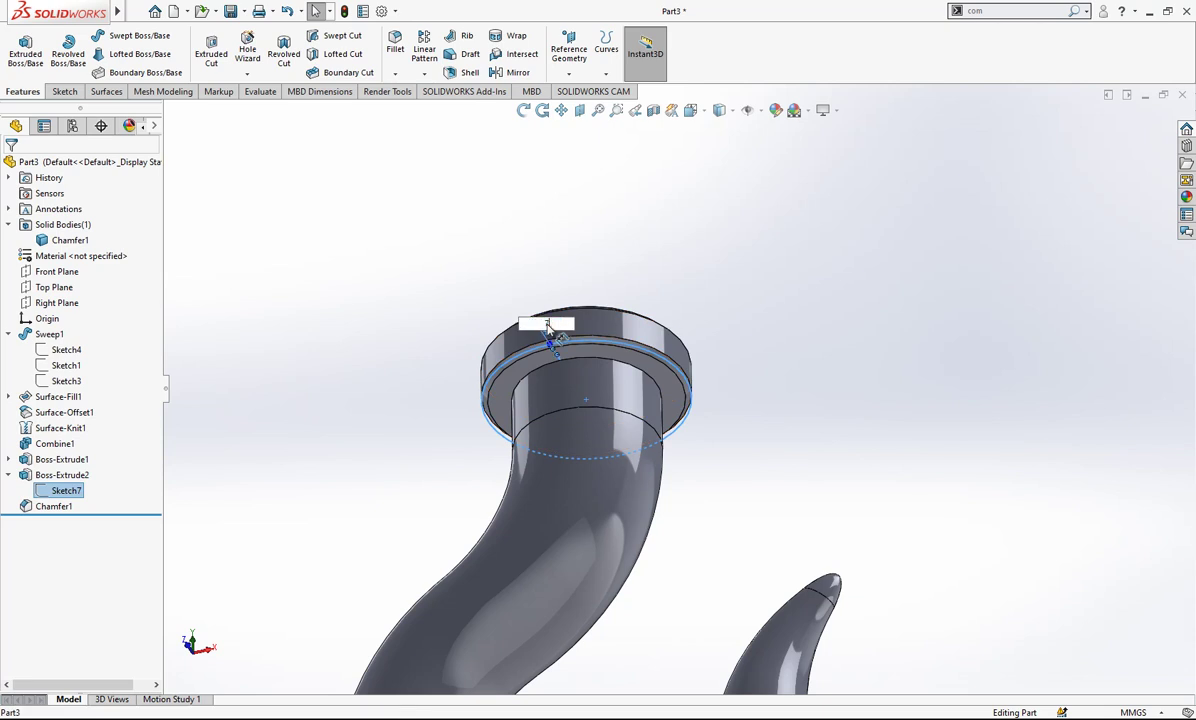
key("Return")
left_click(476, 240)
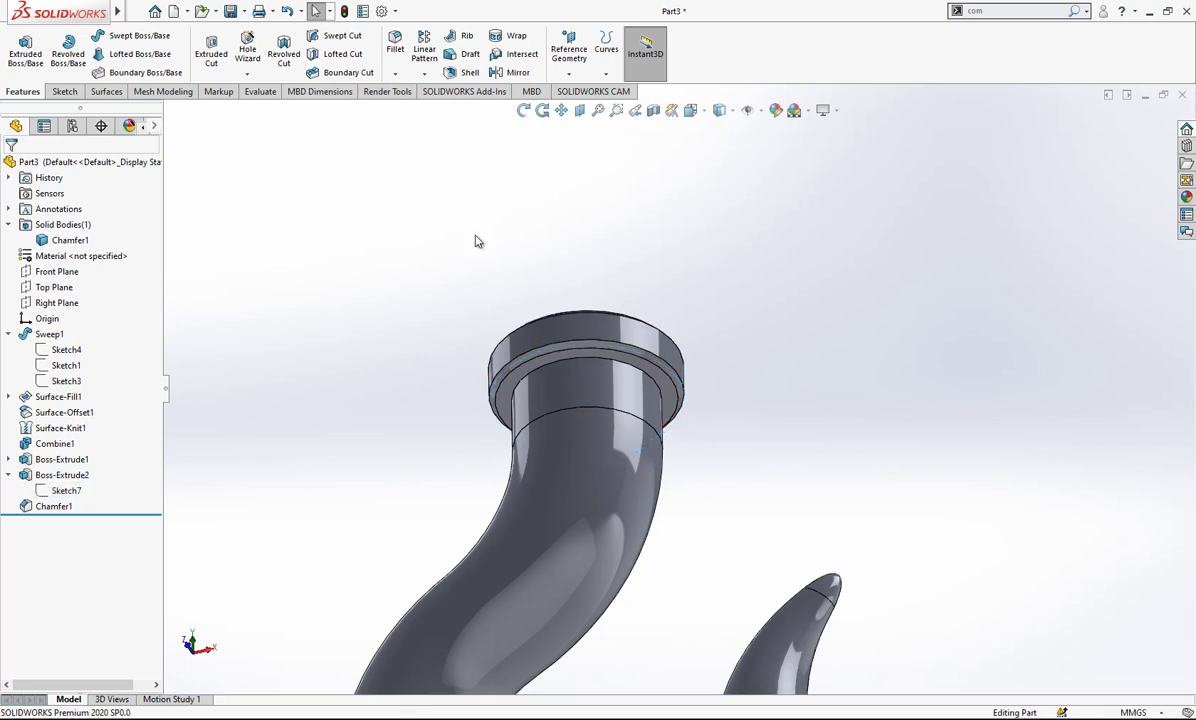
Start a sketch on the collar's end face and draw a circle about 50.5 mm in diameter near its centre
scroll(655, 345, "up", 2)
middle_click_drag(655, 300, 688, 341)
scroll(688, 341, "down", 1)
left_click(688, 322)
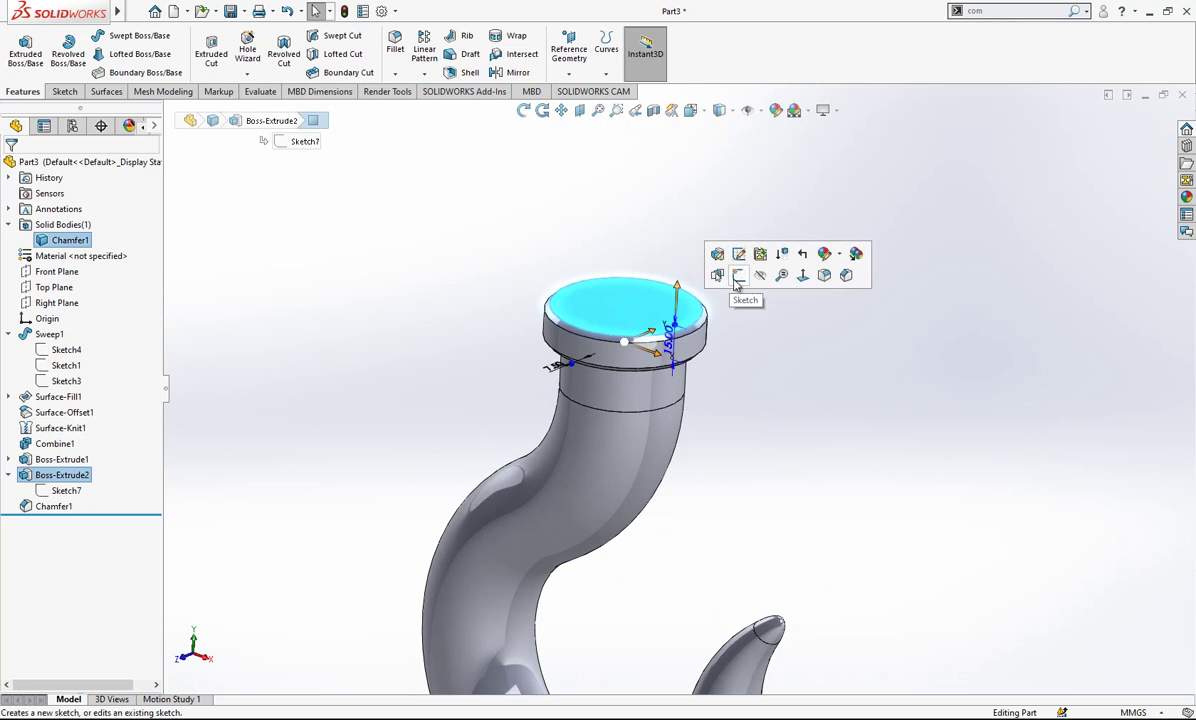
left_click(740, 278)
left_click(121, 36)
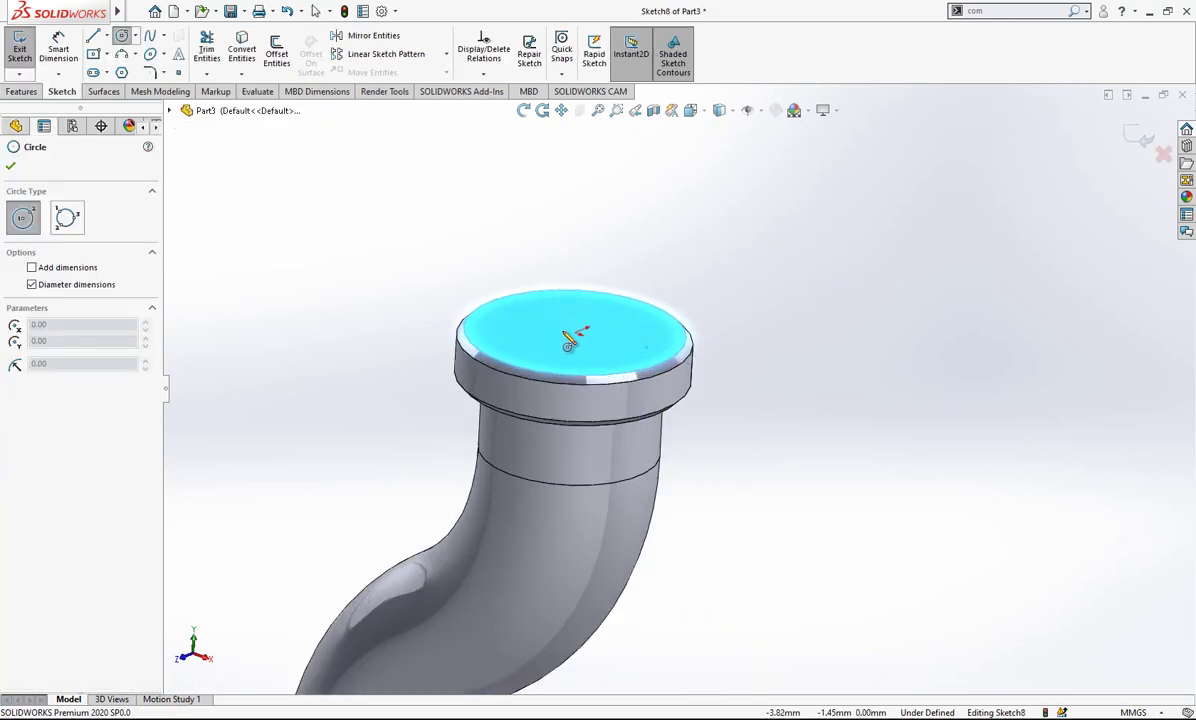
left_click(580, 338)
left_click(610, 312)
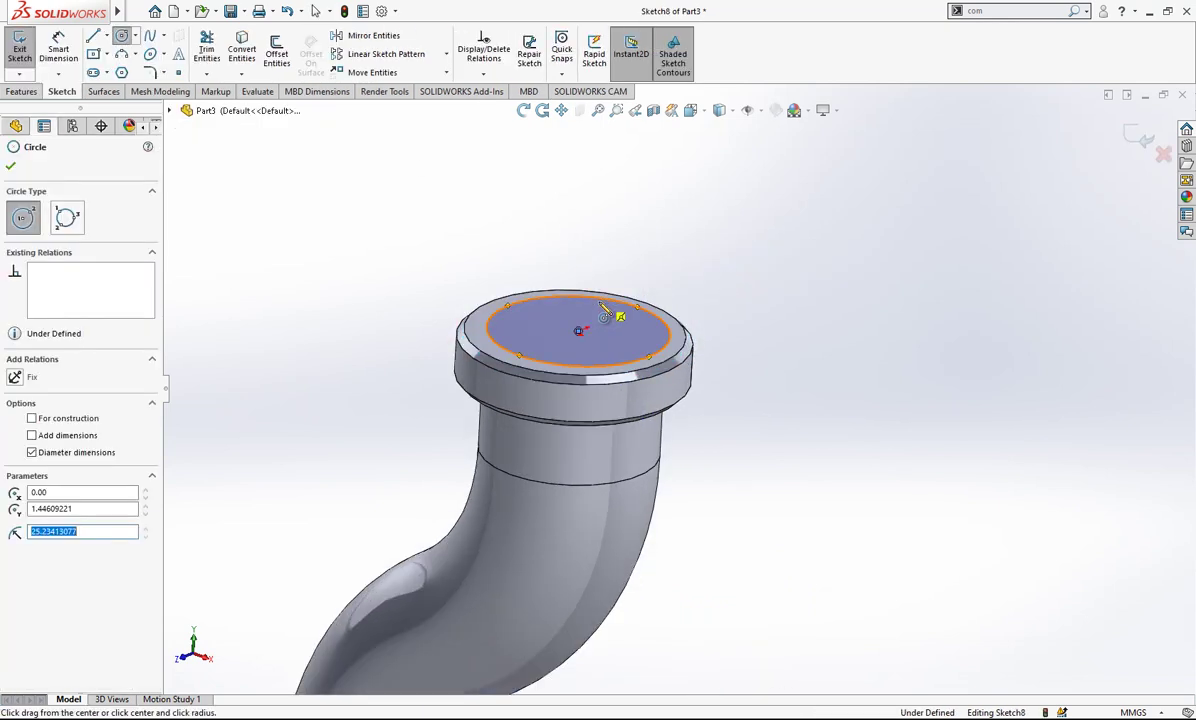
scroll(583, 352, "down", 2)
key("Escape")
Snap the circle's centre to the origin and set its diameter to 50 mm
mouse_move(581, 349)
left_mouse_down()
mouse_move(563, 368)
mouse_move(575, 349)
left_mouse_up()
left_click(407, 267)
left_click(58, 48)
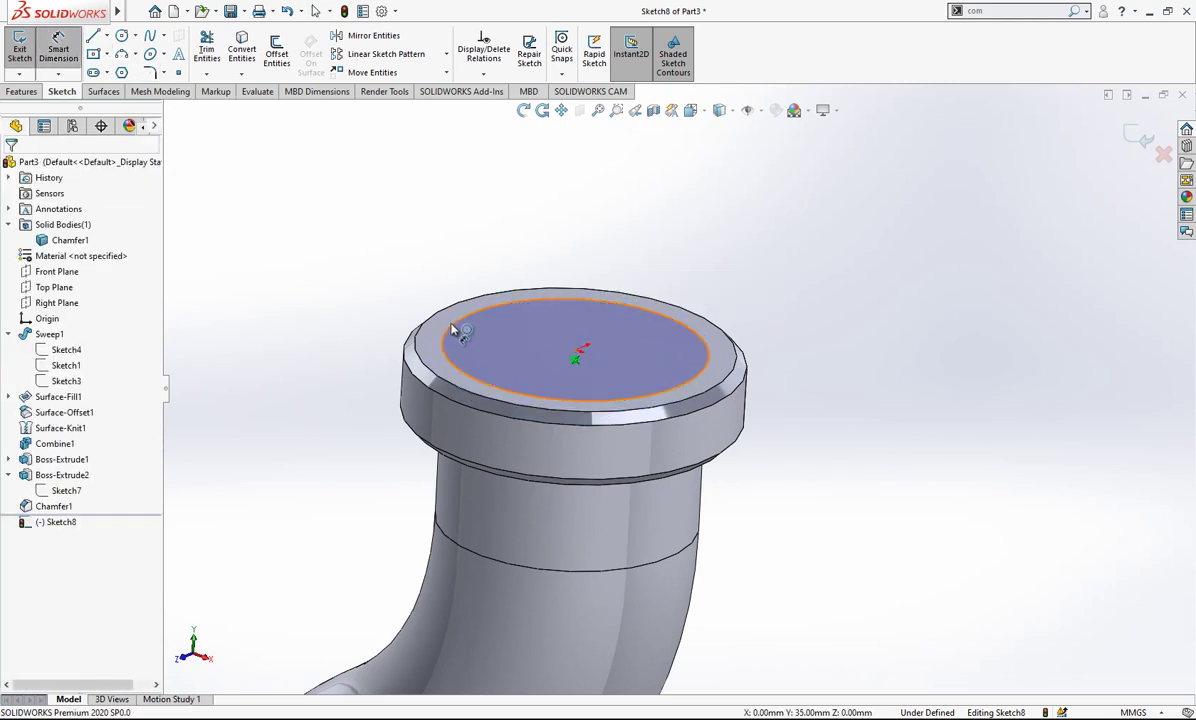
left_click(455, 328)
left_click(529, 228)
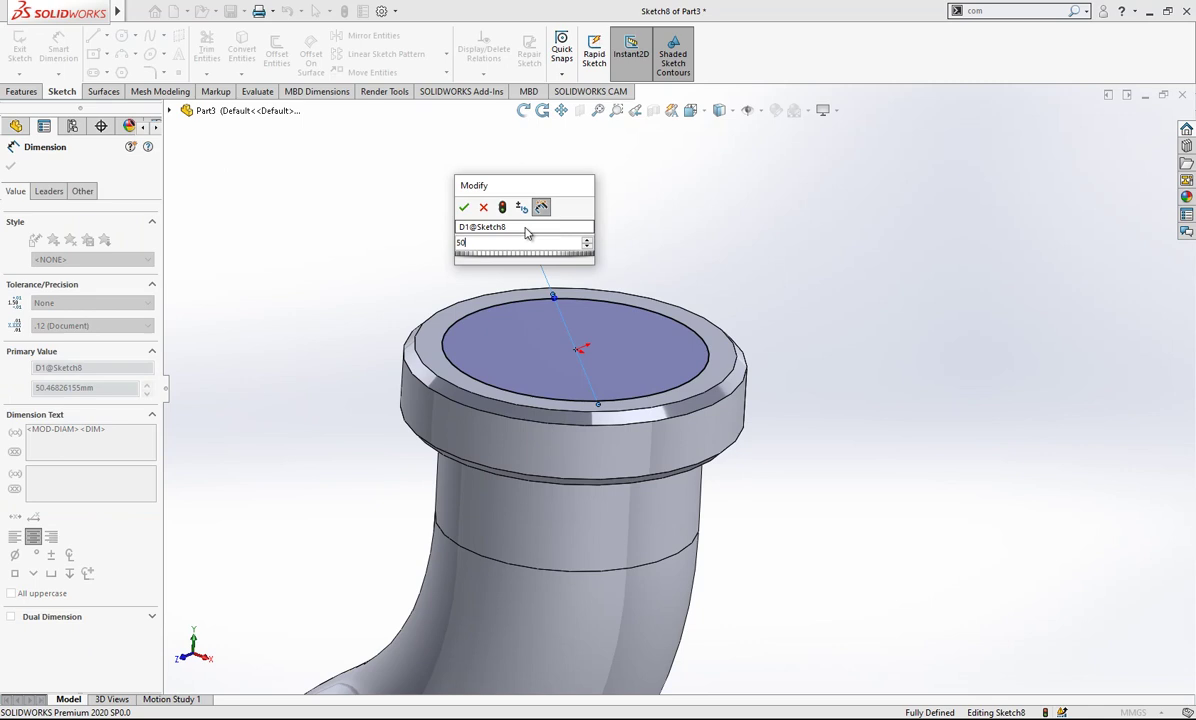
key("Return")
Extrude the 50 mm circle out of the collar as a merged cylindrical shank somewhat deeper than 30 mm
middle_click_drag(526, 569, 653, 437)
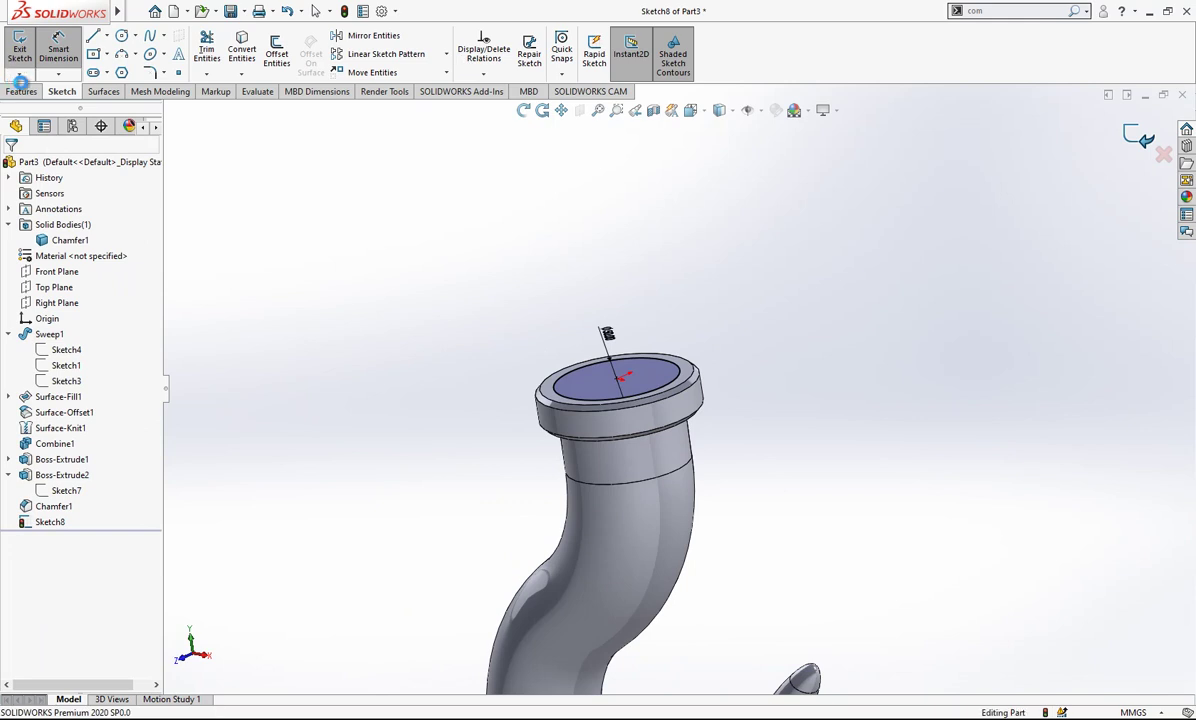
left_click(20, 48)
left_click(33, 56)
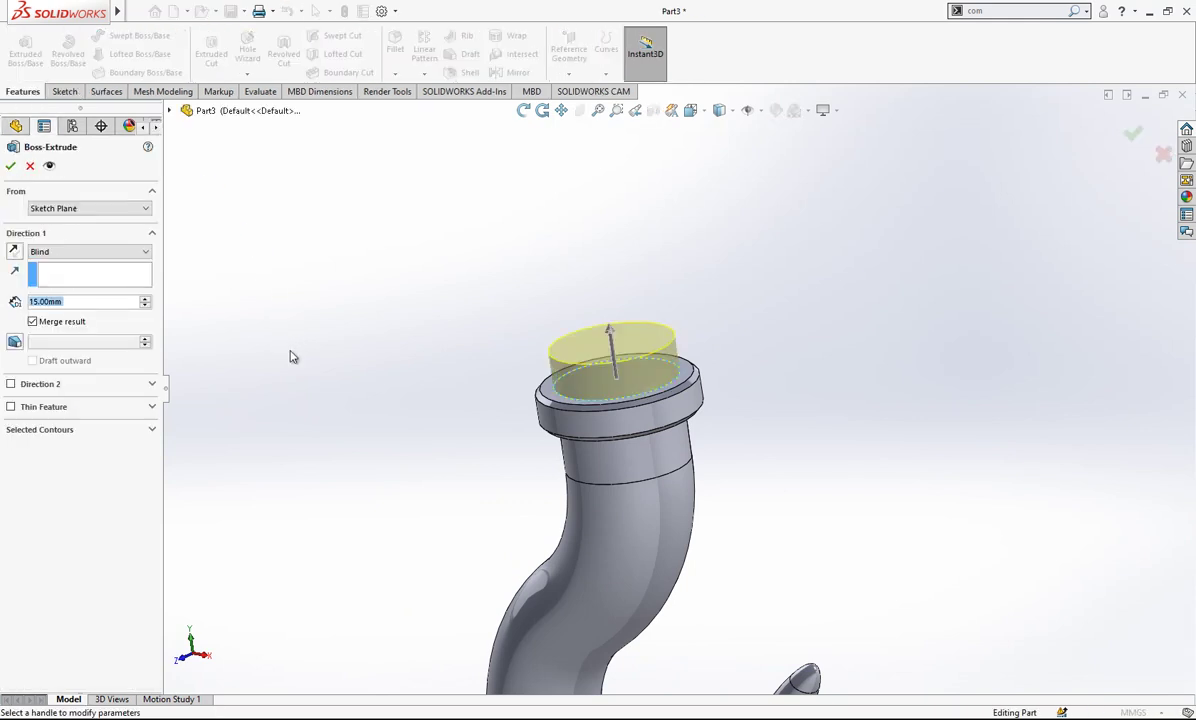
type("30")
key("Return")
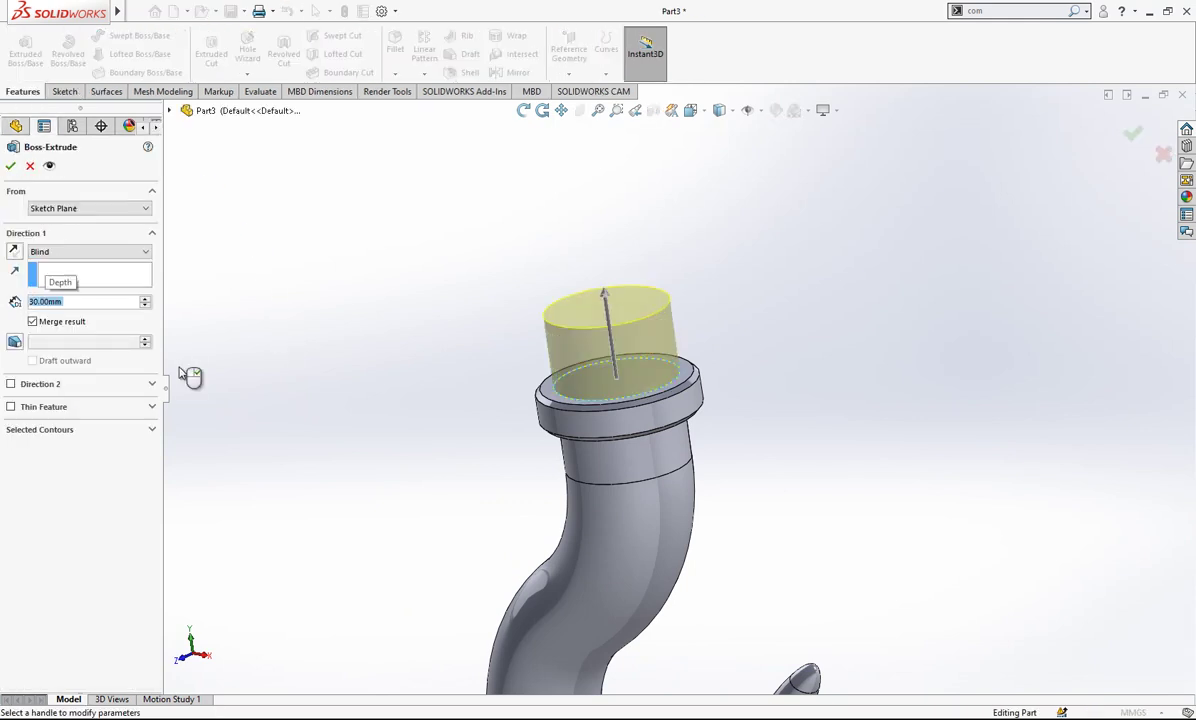
right_click(176, 370)
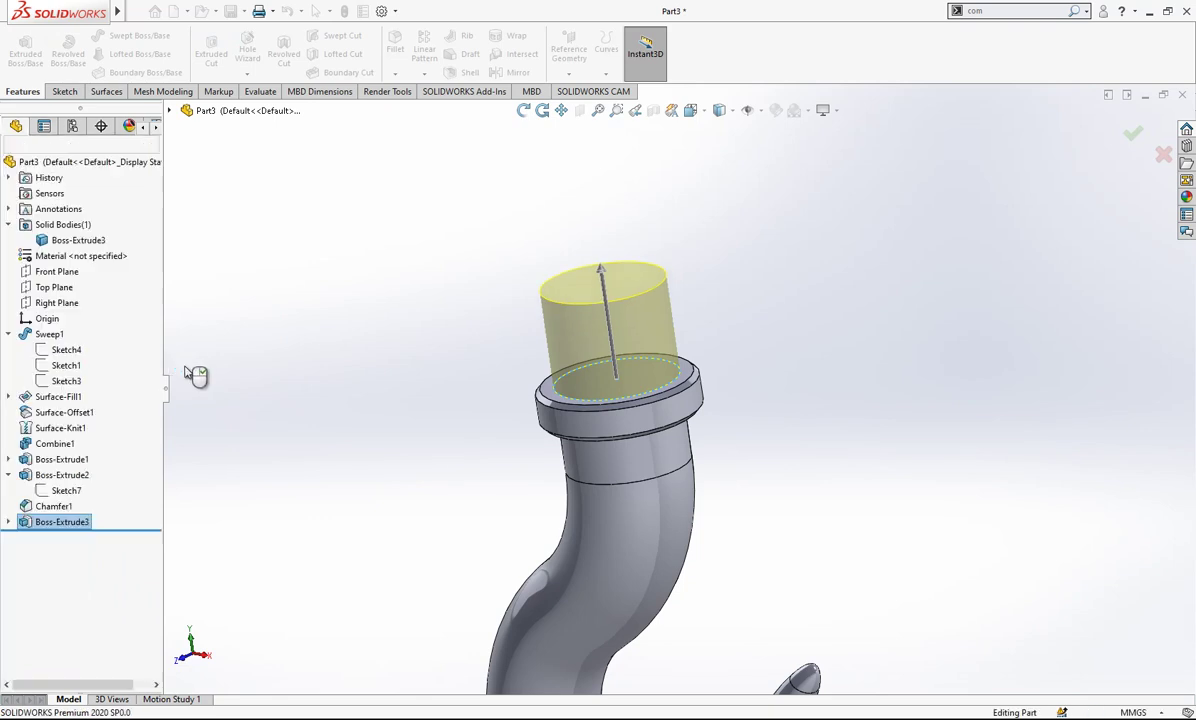
Chamfer the circular edge at the shank's free end at 45 degrees
scroll(675, 354, "down", 3)
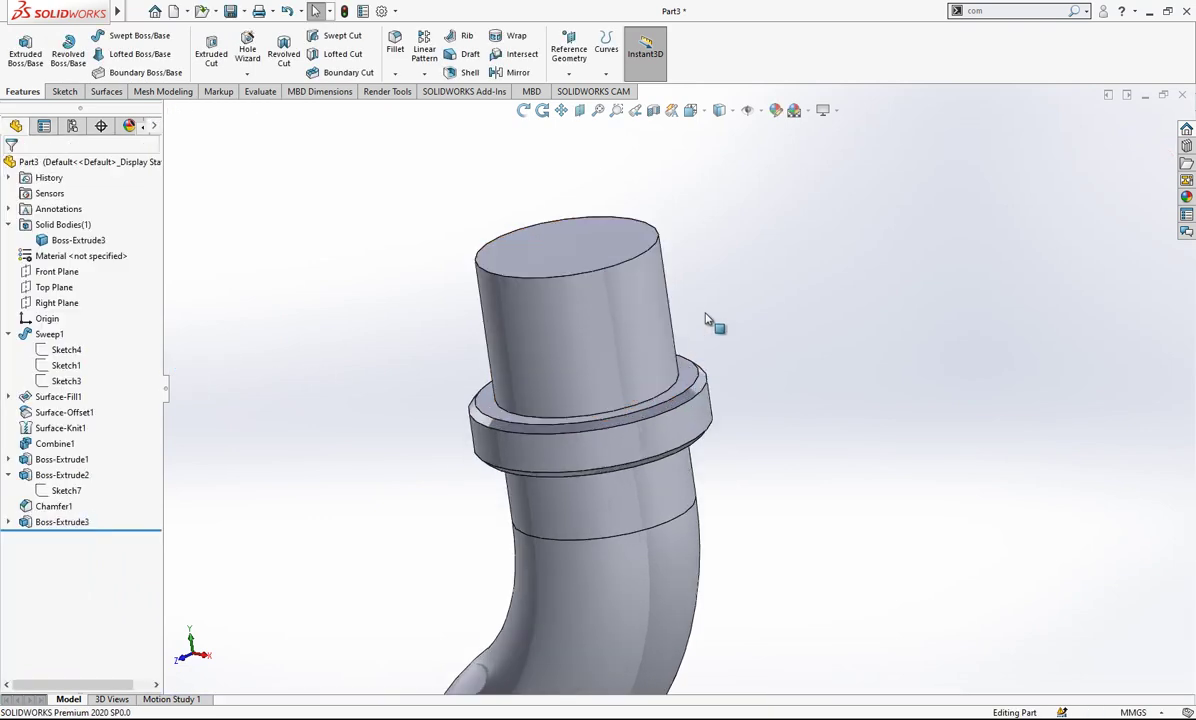
left_click(395, 74)
left_click(420, 107)
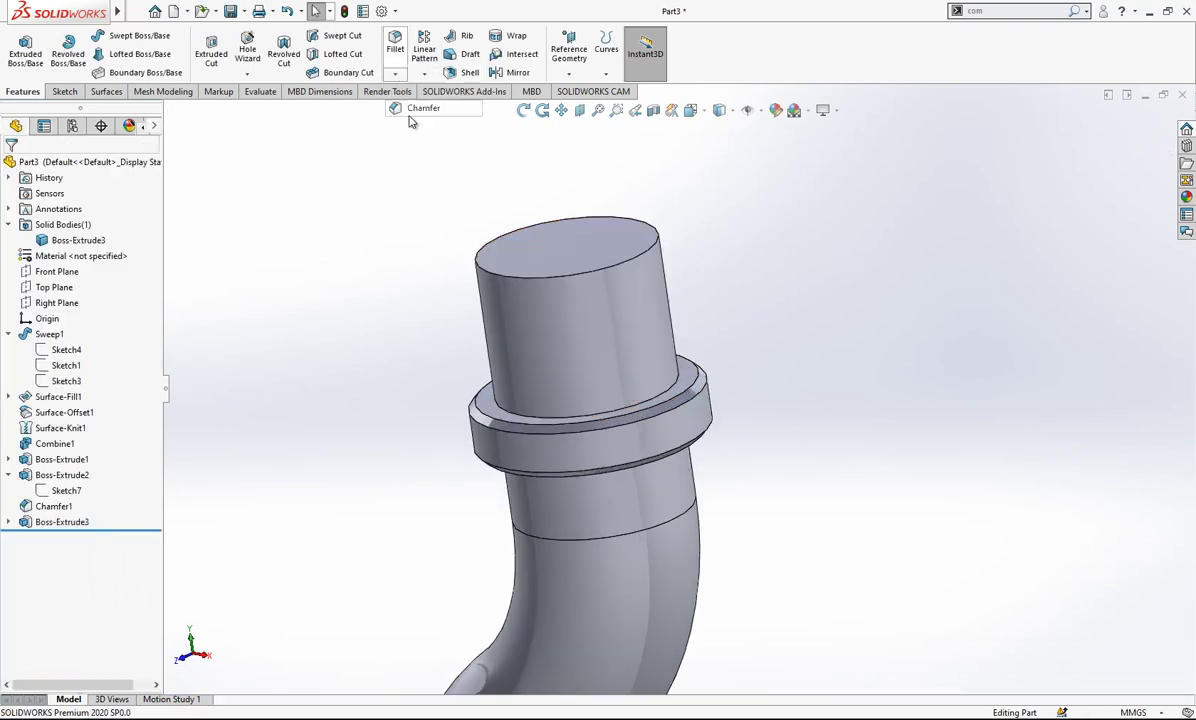
left_click(493, 280)
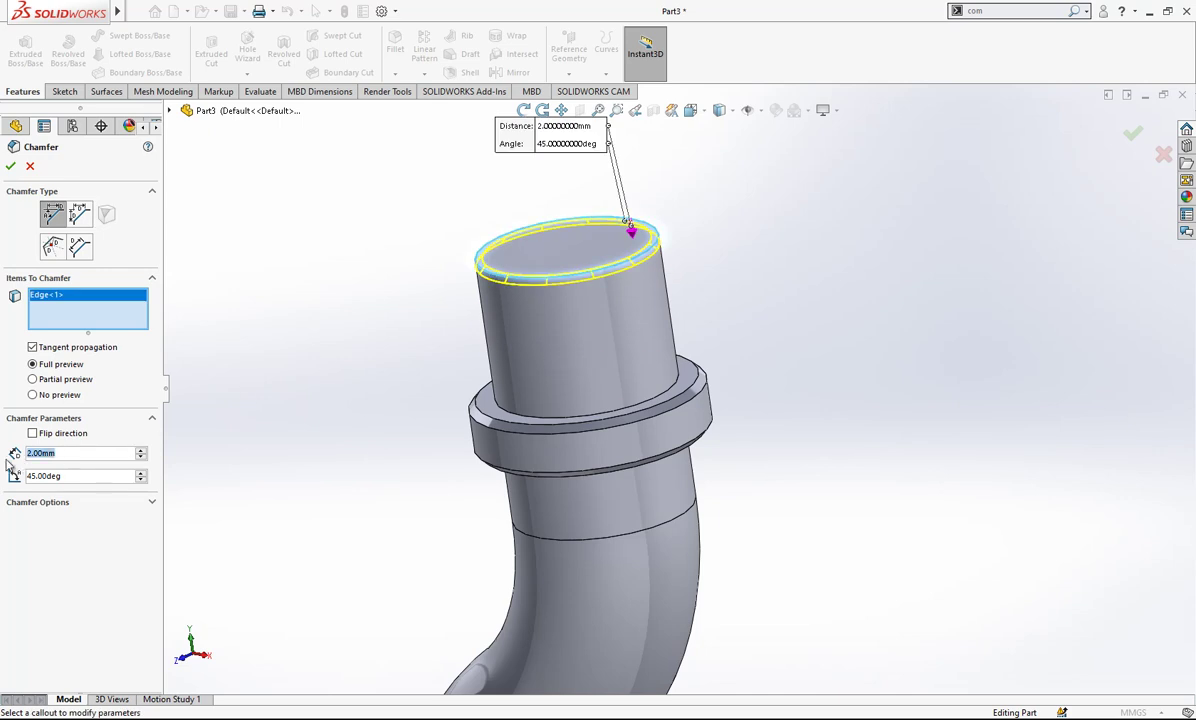
key("Return")
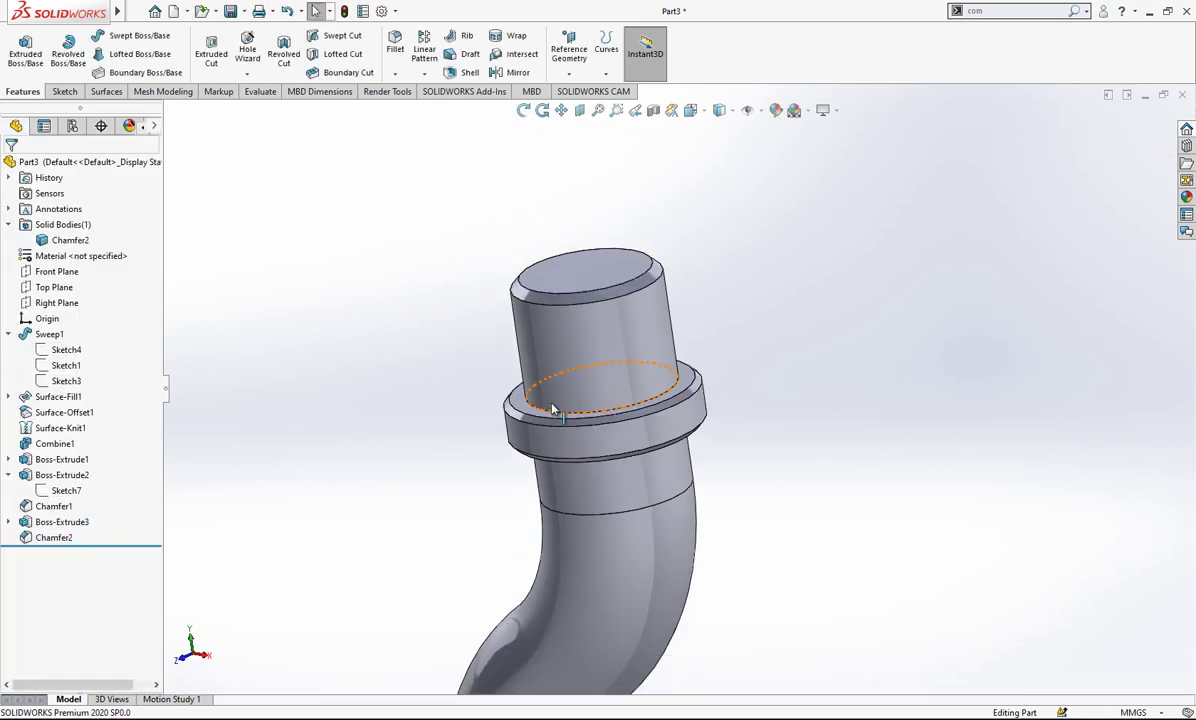
Start a Thread feature using the Metric Die type and choose size M36x4.0
scroll(552, 408, "up", 1)
middle_click_drag(552, 408, 747, 405)
scroll(747, 405, "down", 2)
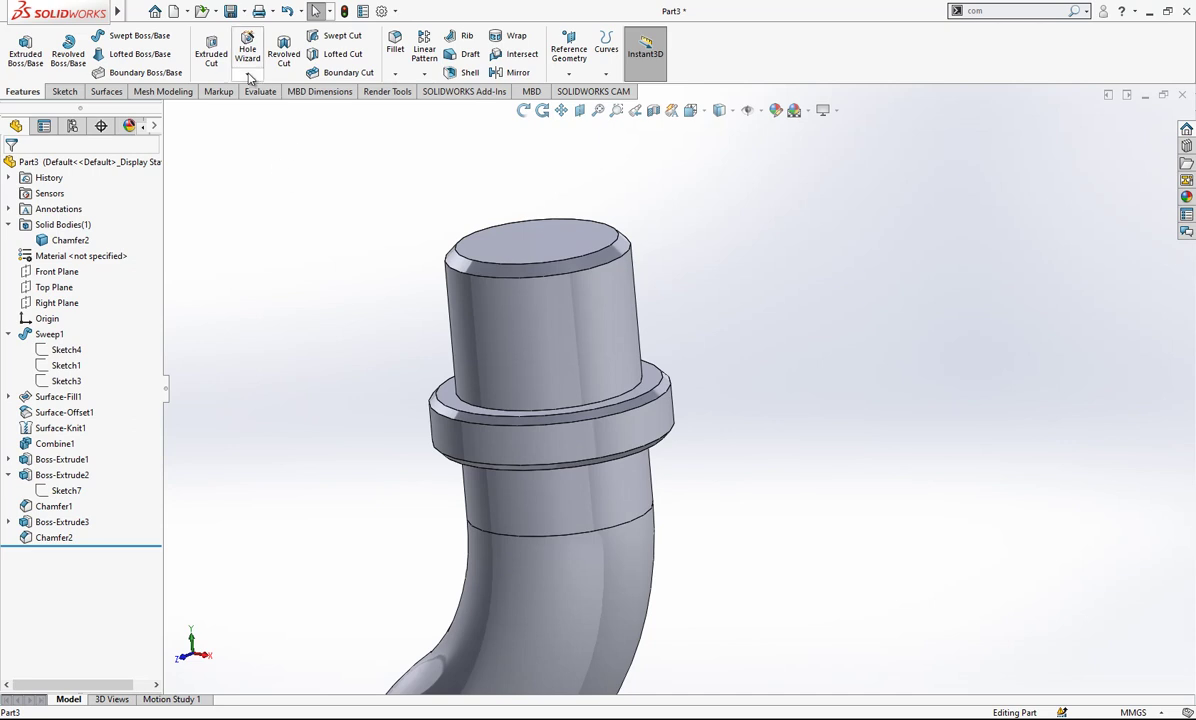
left_click(248, 75)
left_click(270, 123)
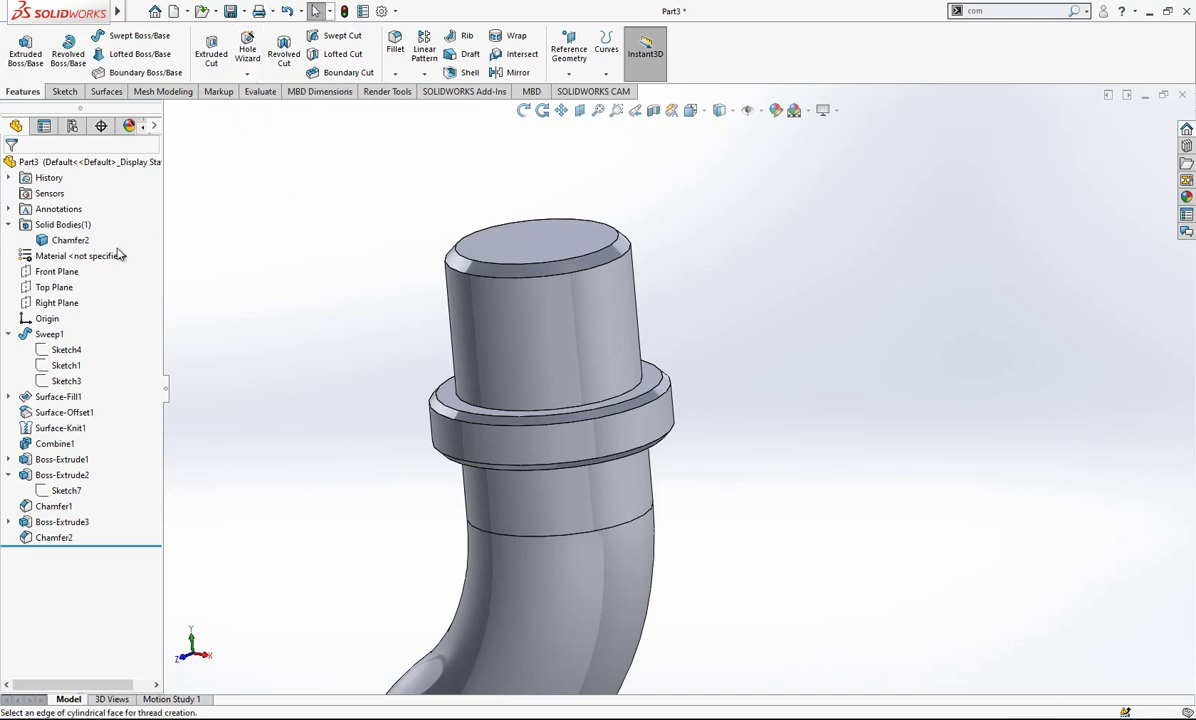
left_click(682, 379)
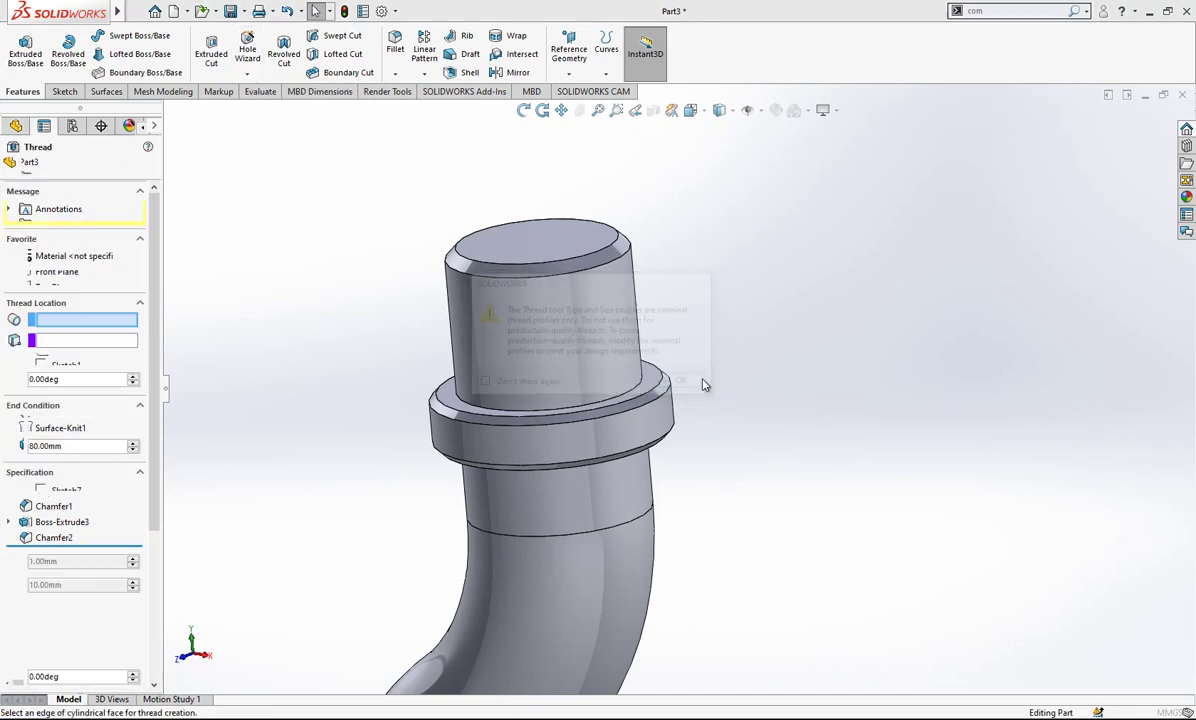
left_click(40, 540)
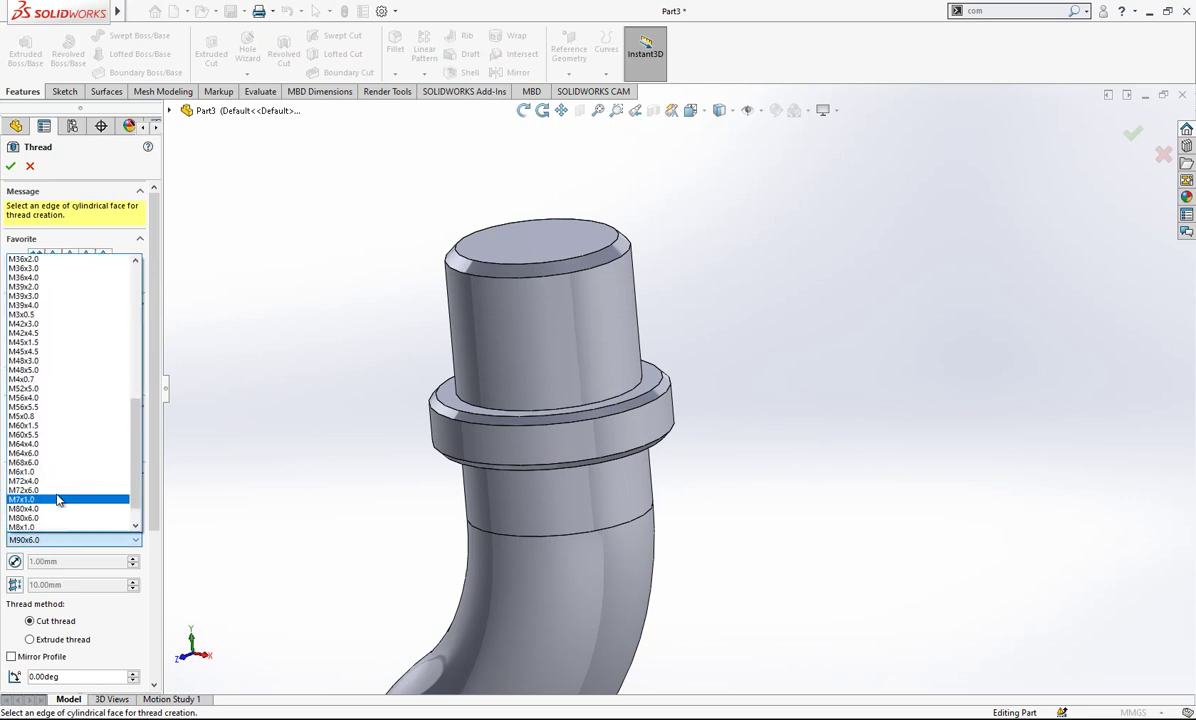
scroll(59, 456, "up", 4)
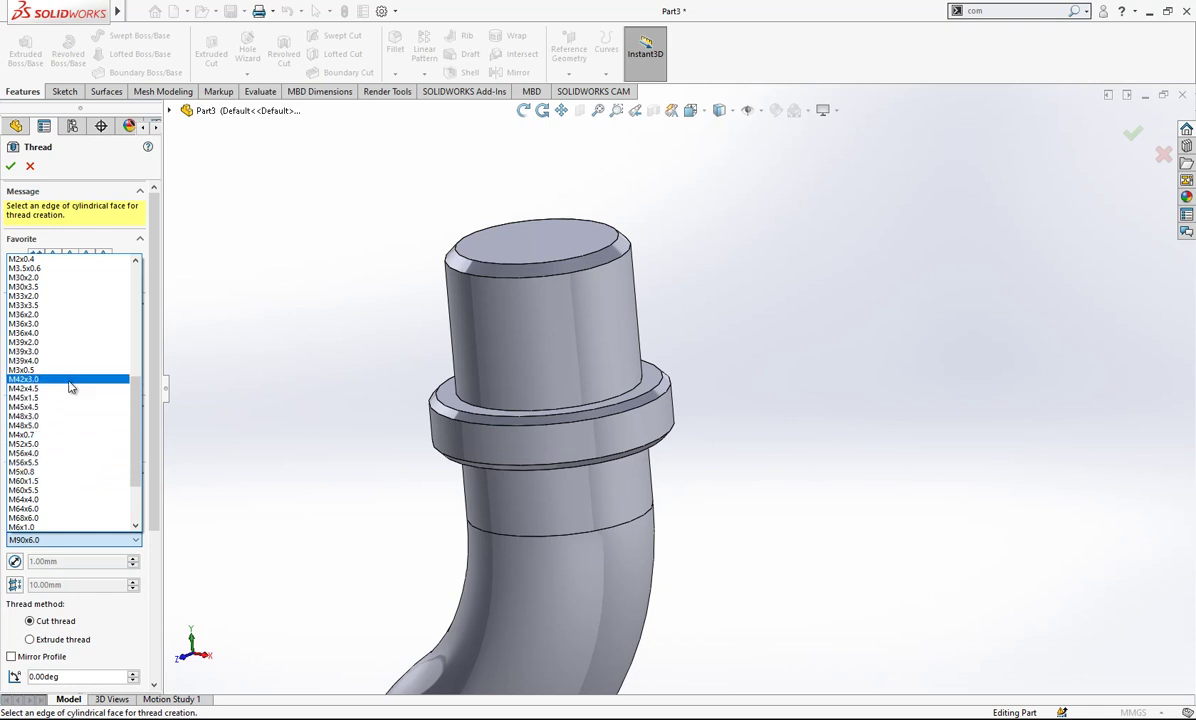
left_click(44, 334)
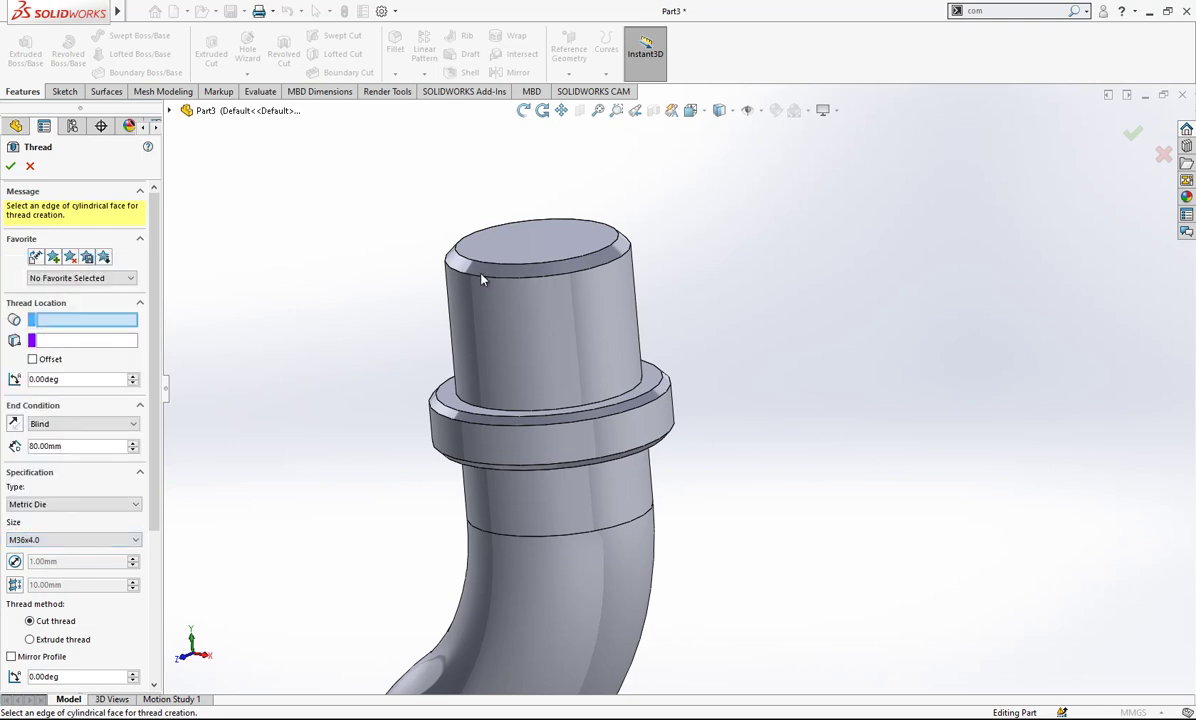
Run the thread from the lower edge of the shank's end chamfer with a blind depth of 40 mm
left_click(485, 278)
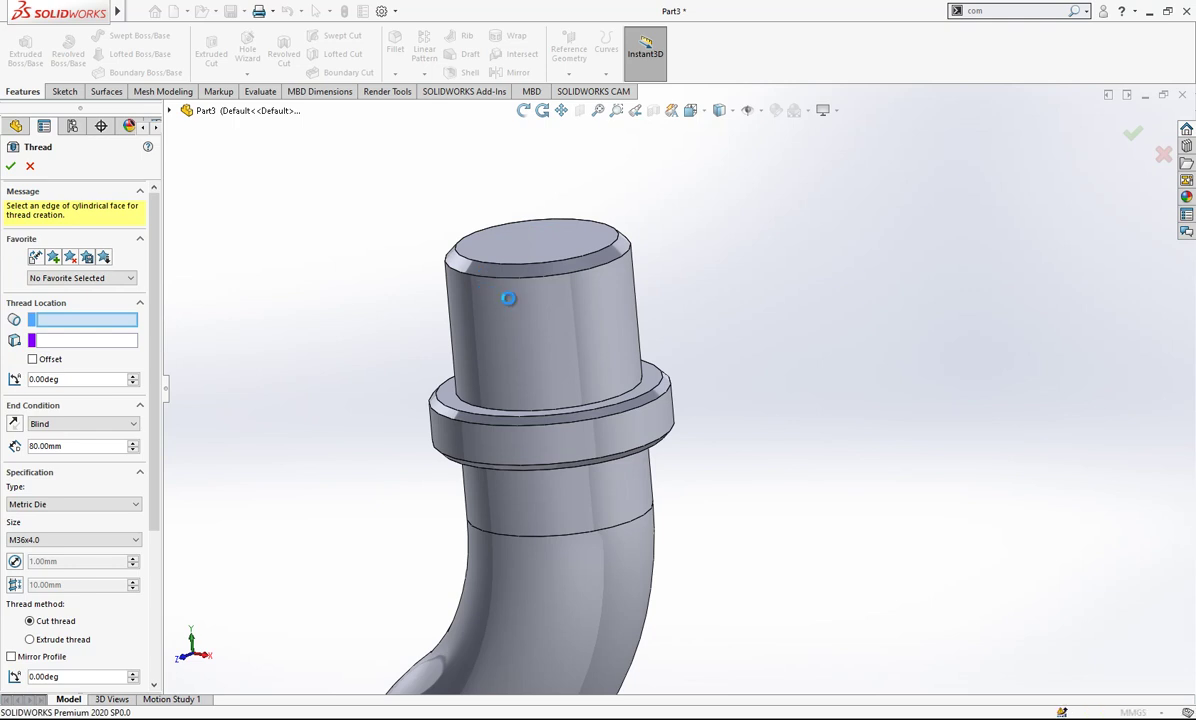
left_click(510, 305)
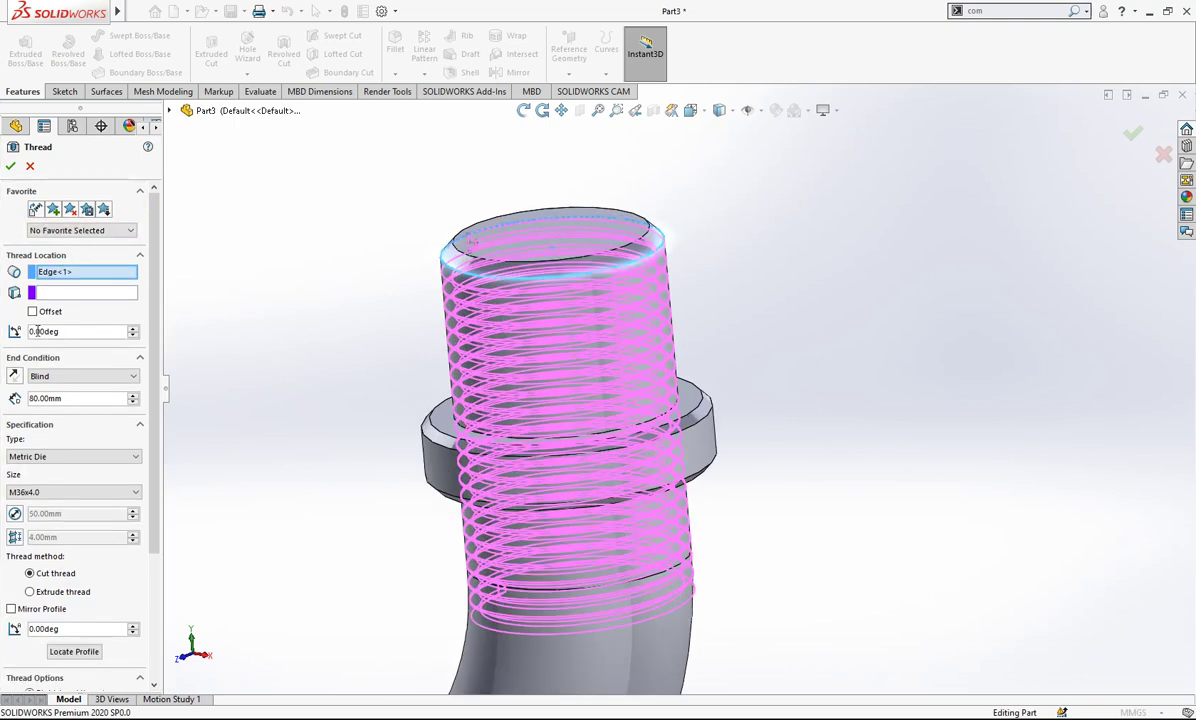
type("40")
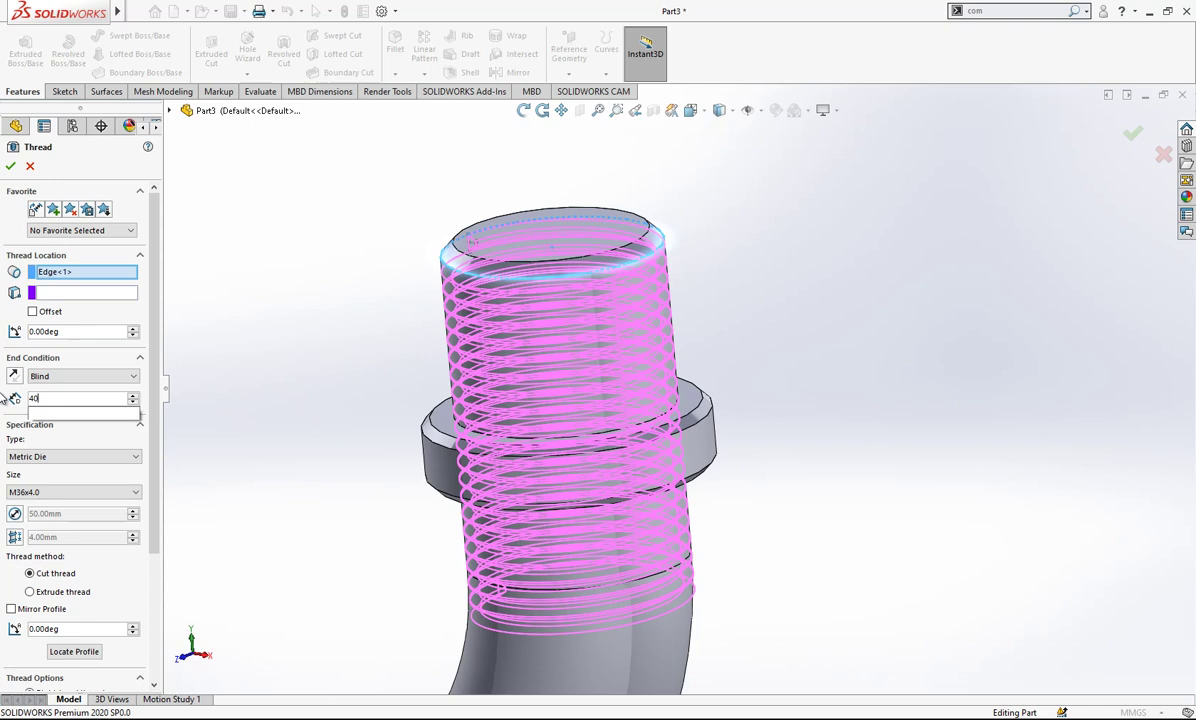
key("Return")
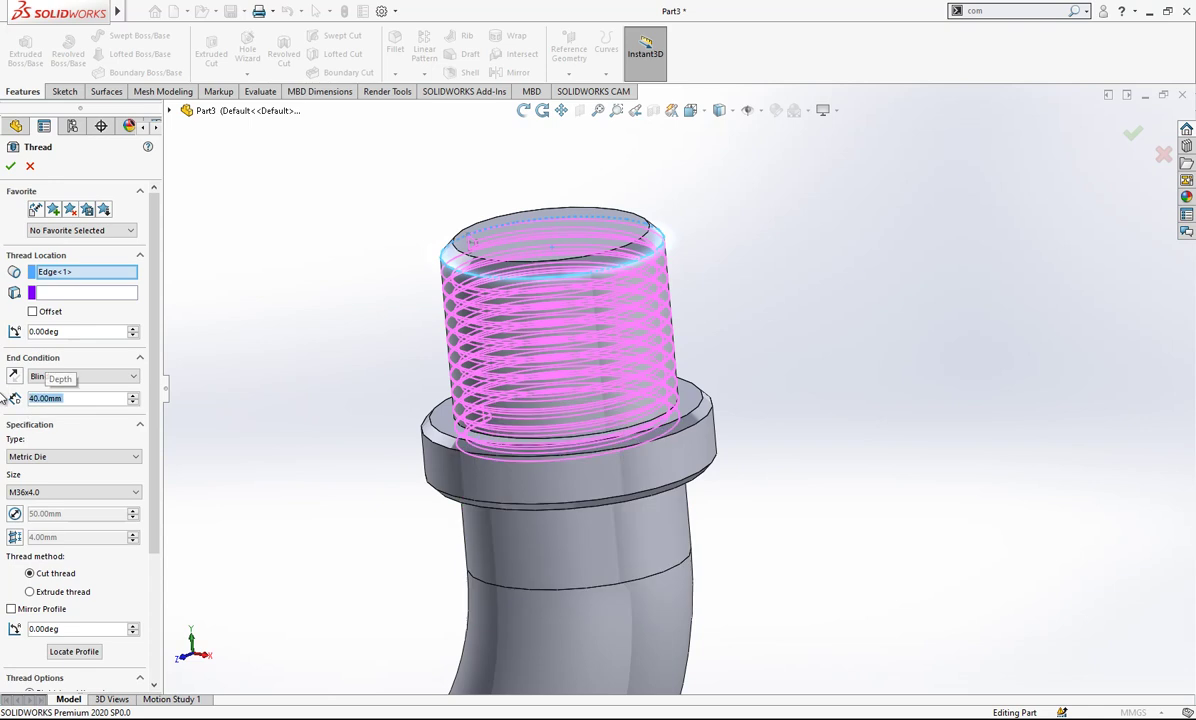
Offset the thread's start by 10 mm, reversed to lie beyond the shank's free end, and create the cut thread
left_click(57, 316)
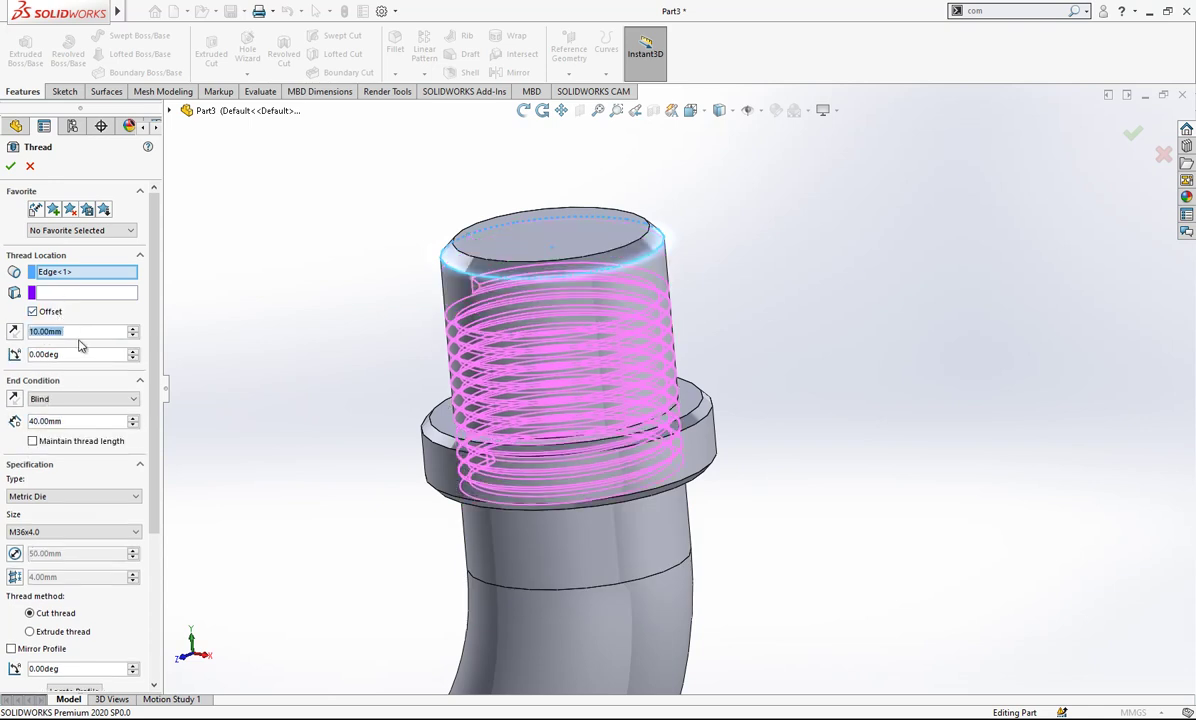
left_click(14, 334)
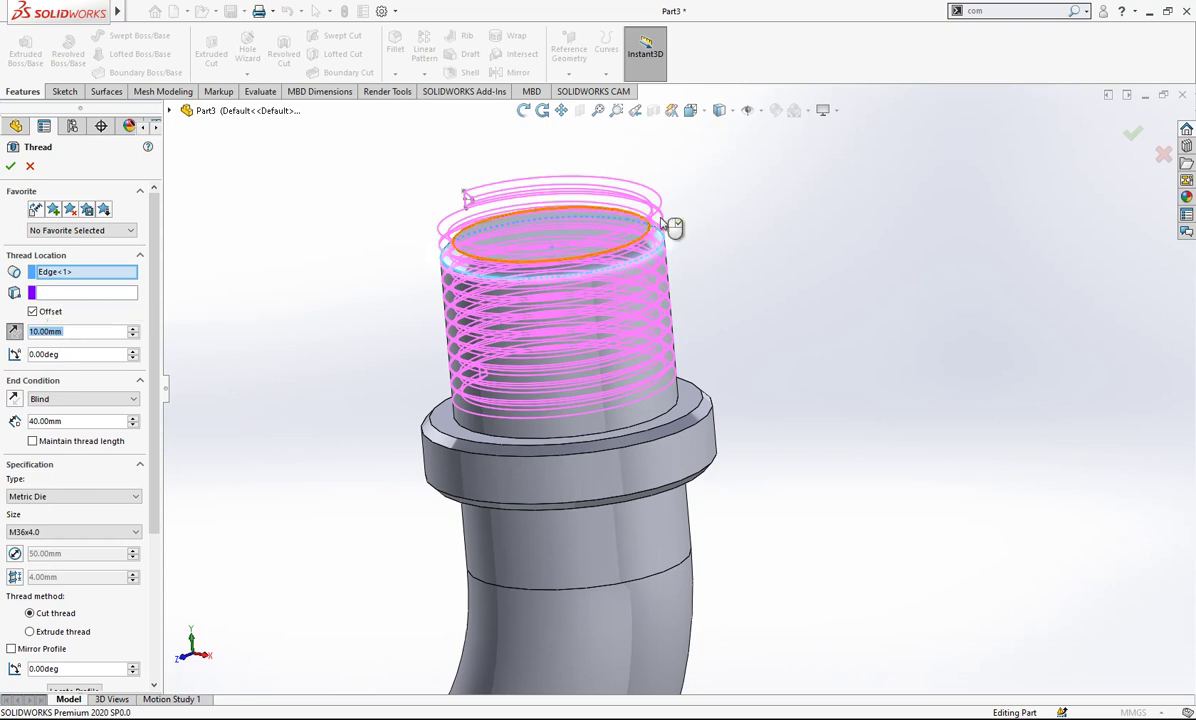
middle_click_drag(565, 273, 406, 259)
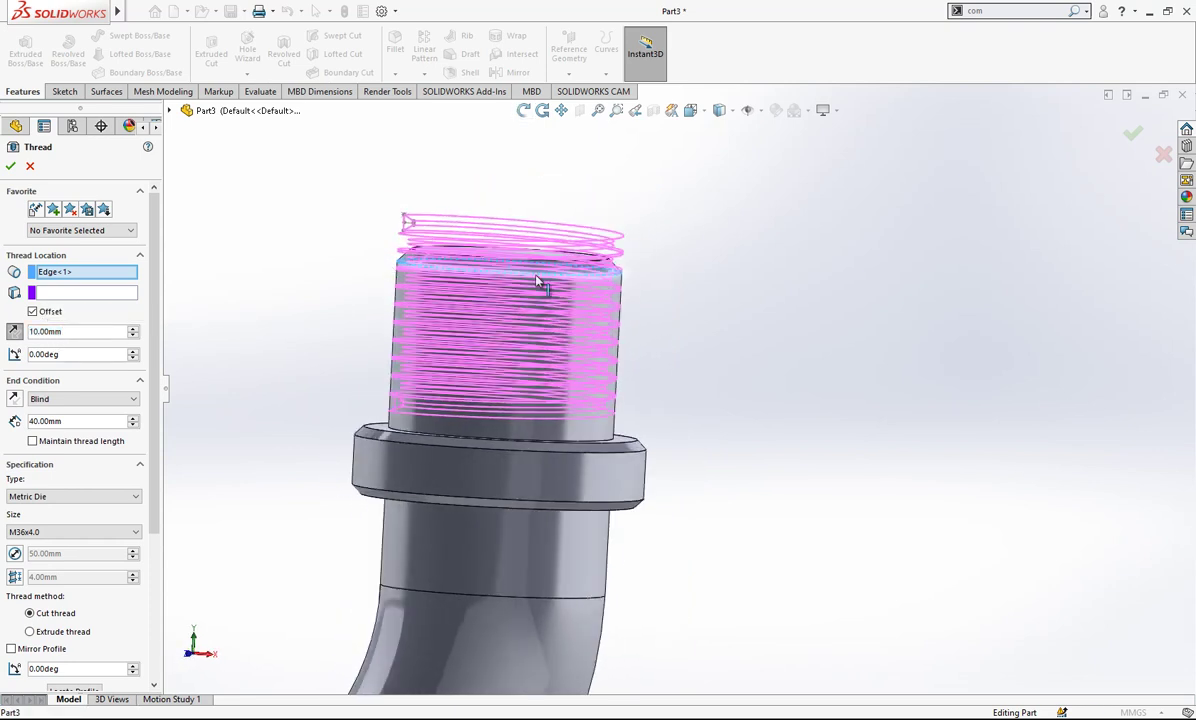
middle_click_drag(585, 304, 508, 350)
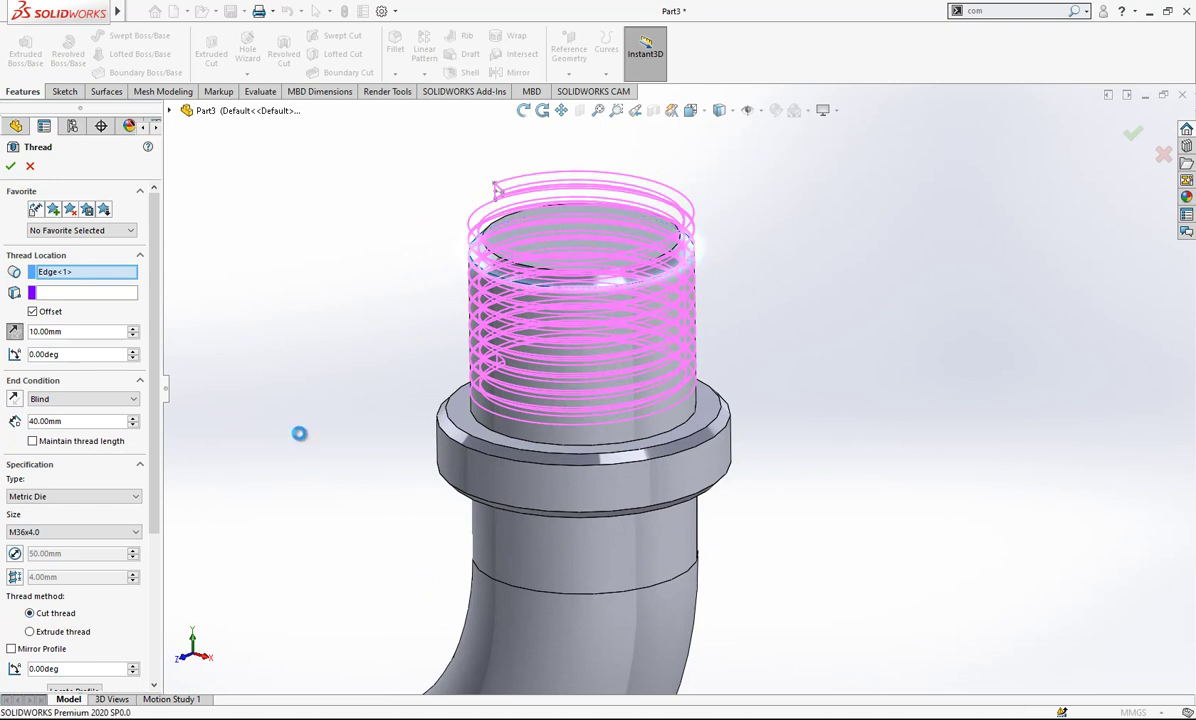
Start a sketch on the flat face where the thread groove ends near the collar, using the face outline as profile
scroll(554, 236, "down", 2)
middle_click_drag(606, 286, 706, 262)
scroll(374, 478, "down", 2)
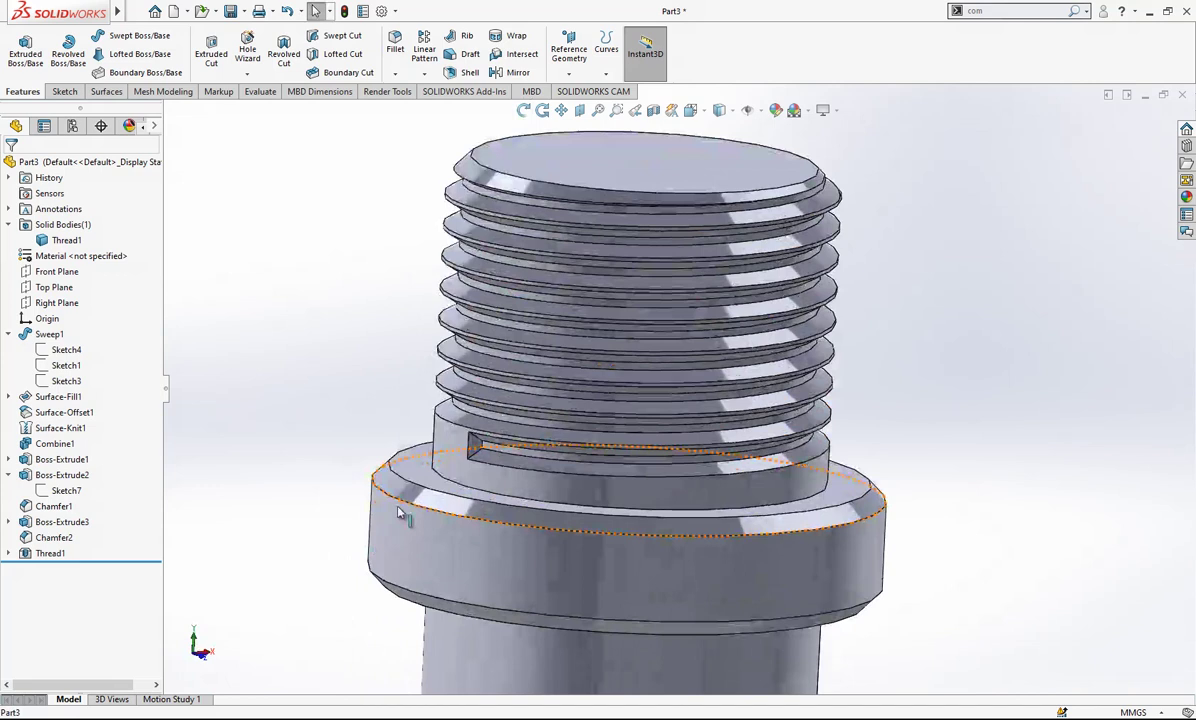
left_click(477, 447)
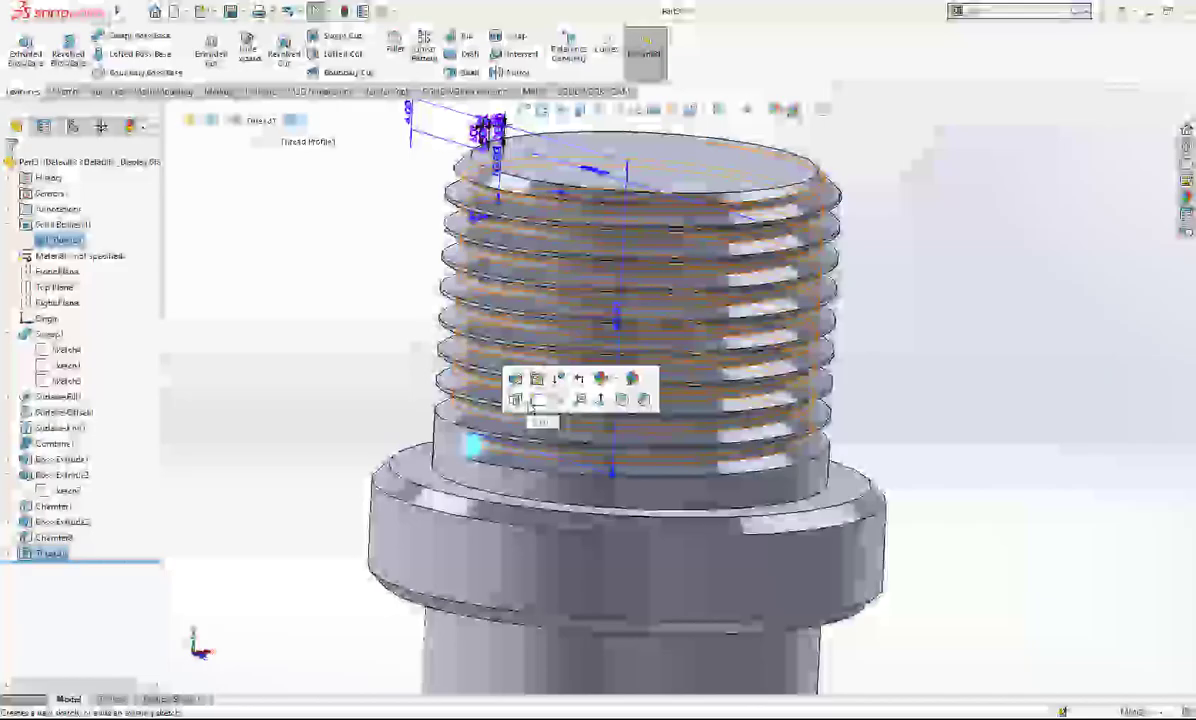
left_click(530, 401)
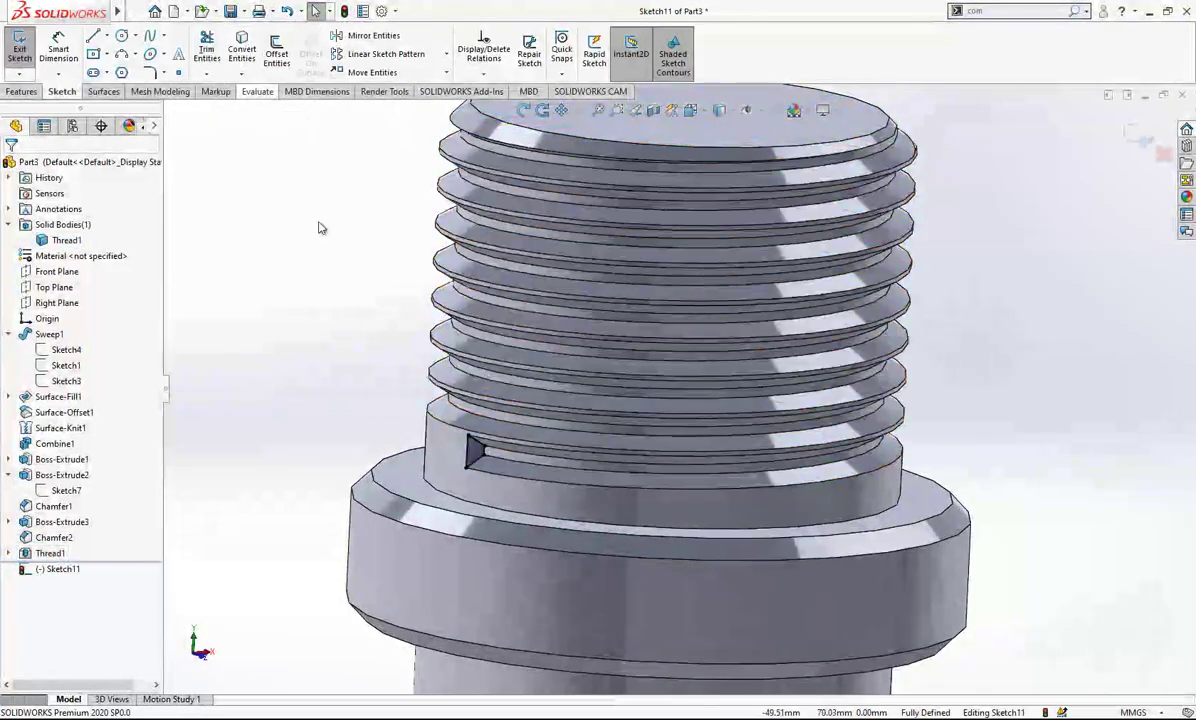
Cut-extrude the groove-end profile outward by a blind 40 mm so the thread runs out of the shank
left_click(22, 91)
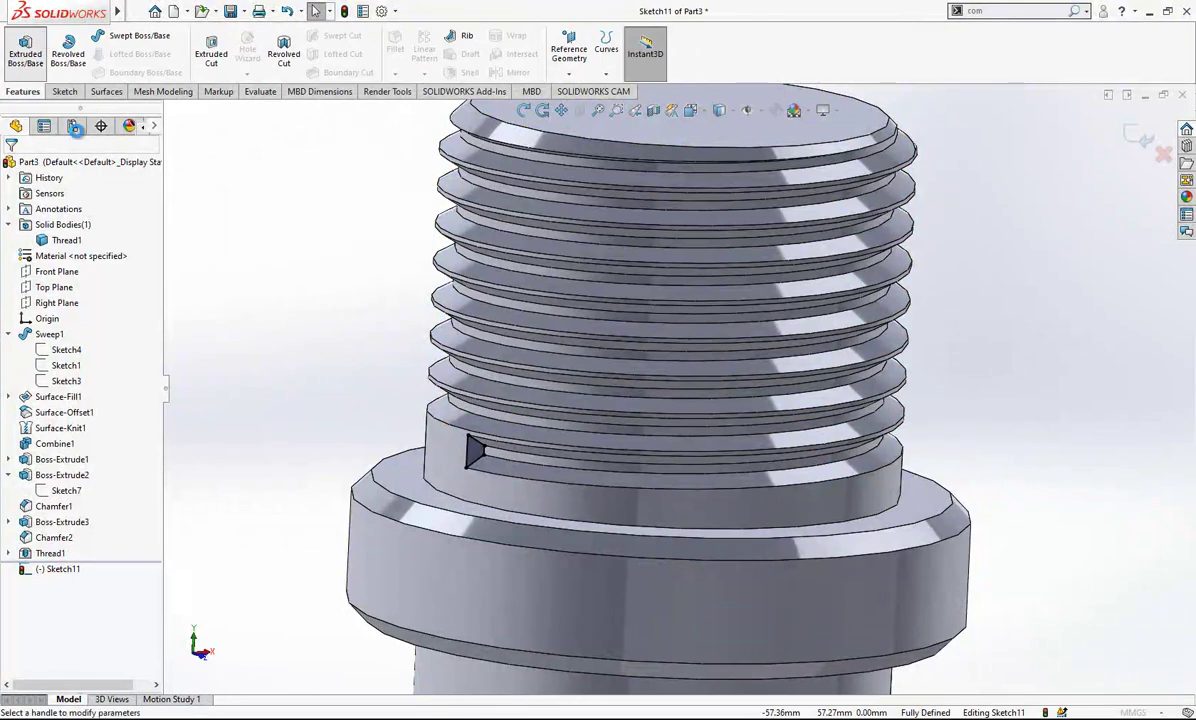
left_click(25, 50)
left_click(40, 164)
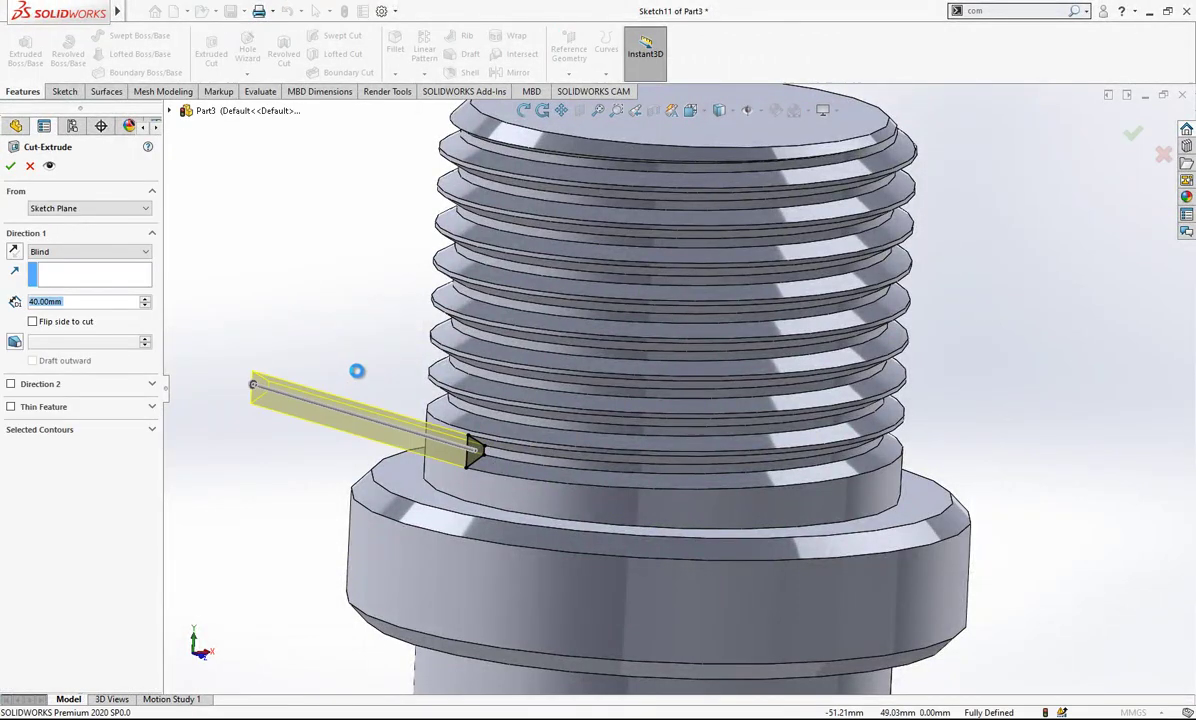
key("Return")
Examine the thread's run-out above the collar and the shank as a whole
middle_click_drag(497, 443, 530, 473)
scroll(530, 473, "up", 1)
scroll(563, 456, "up", 2)
scroll(734, 430, "down", 1)
middle_click_drag(734, 430, 704, 388)
scroll(683, 440, "up", 2)
scroll(690, 425, "up", 2)
scroll(692, 376, "up", 2)
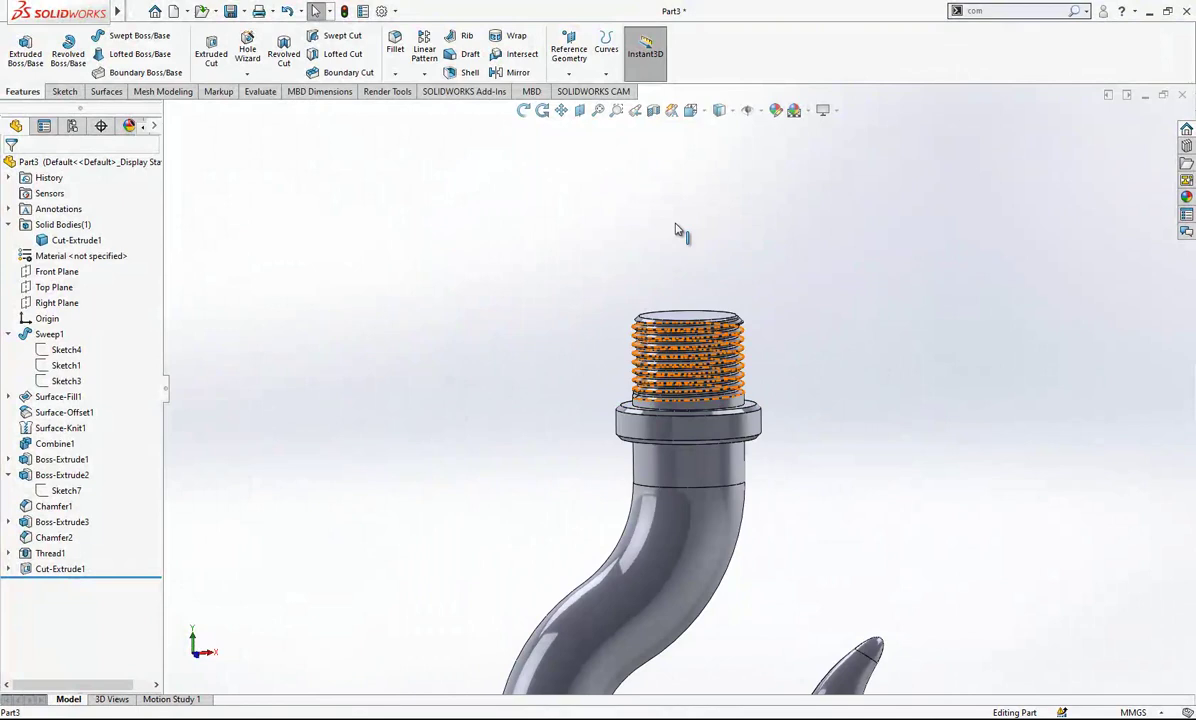
View the complete hook in the Front orientation and check its overall shape
left_click(692, 111)
left_click(617, 424)
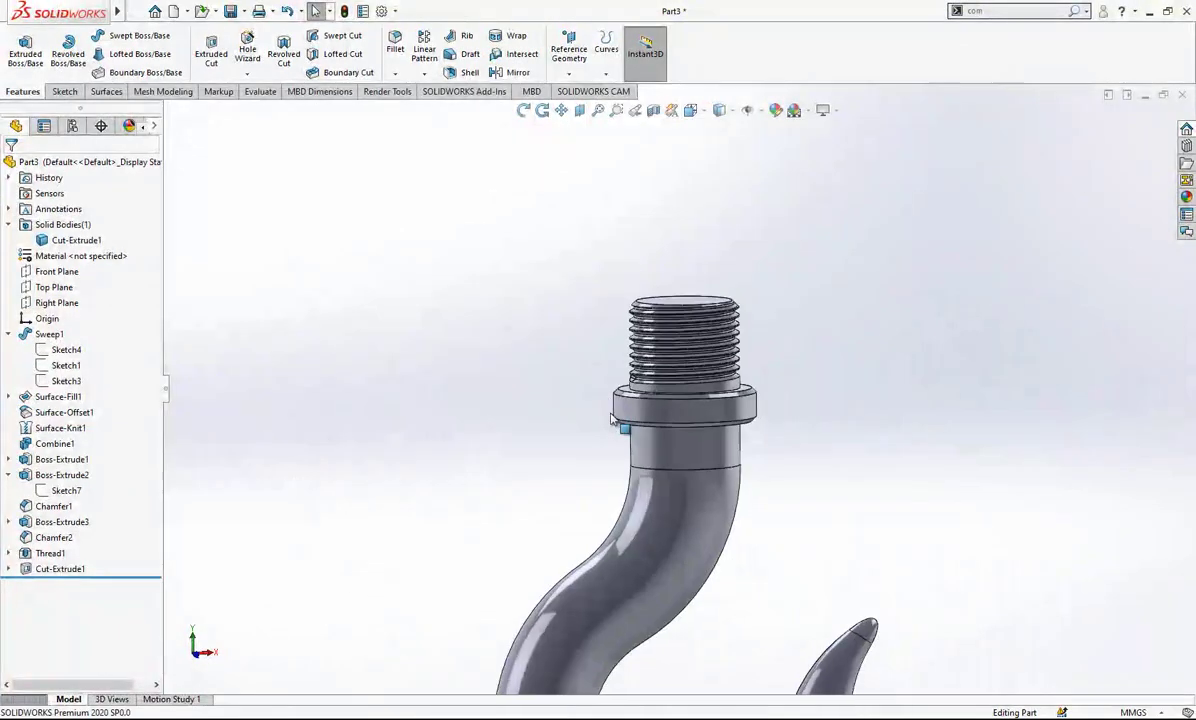
scroll(765, 277, "down", 1)
scroll(793, 197, "up", 2)
scroll(783, 211, "down", 1)
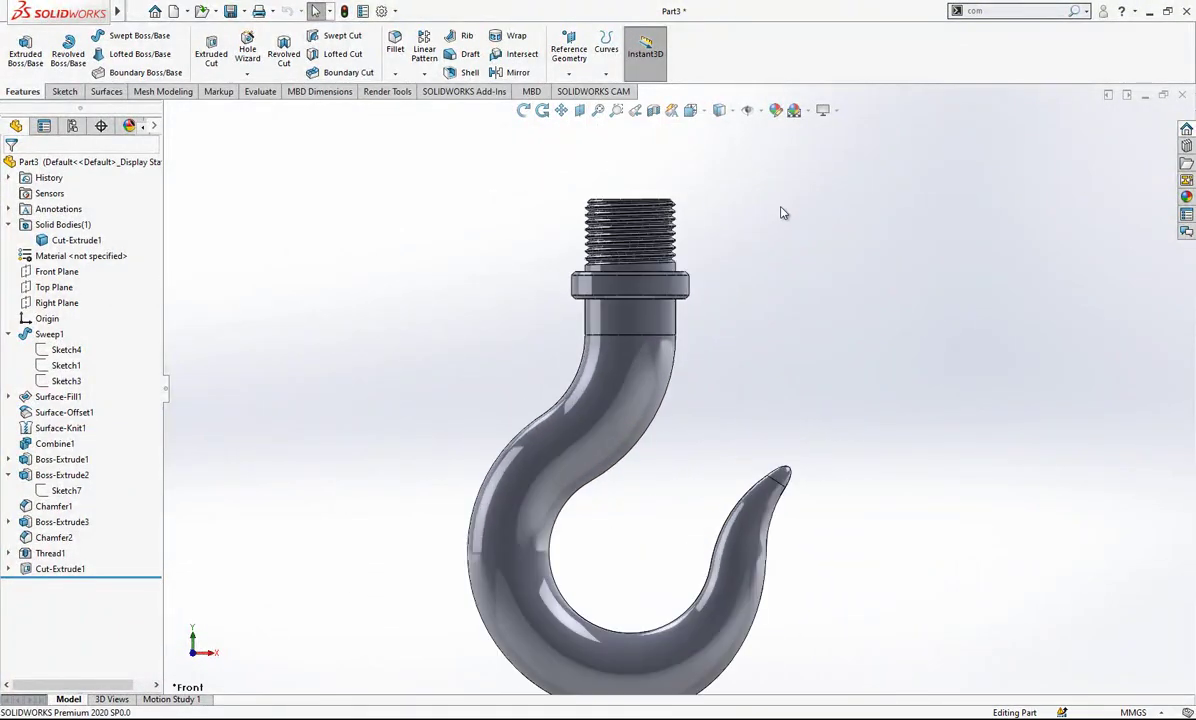
scroll(788, 227, "up", 1)
scroll(726, 504, "up", 1)
scroll(750, 530, "down", 1)
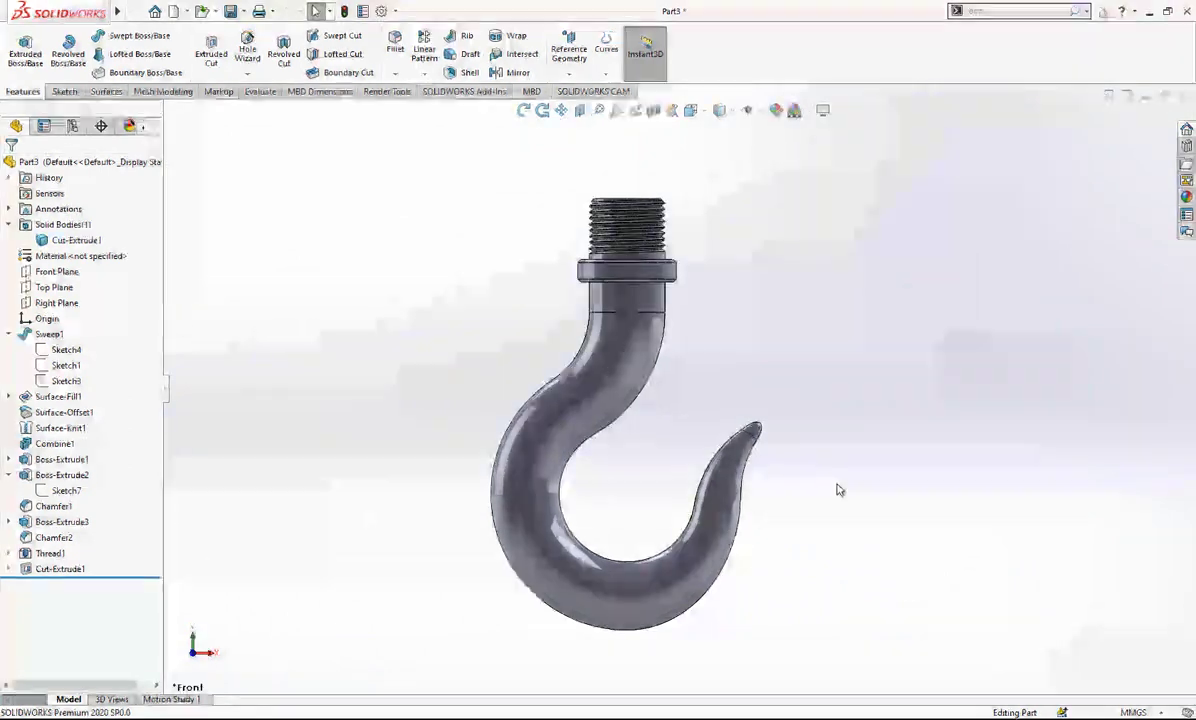